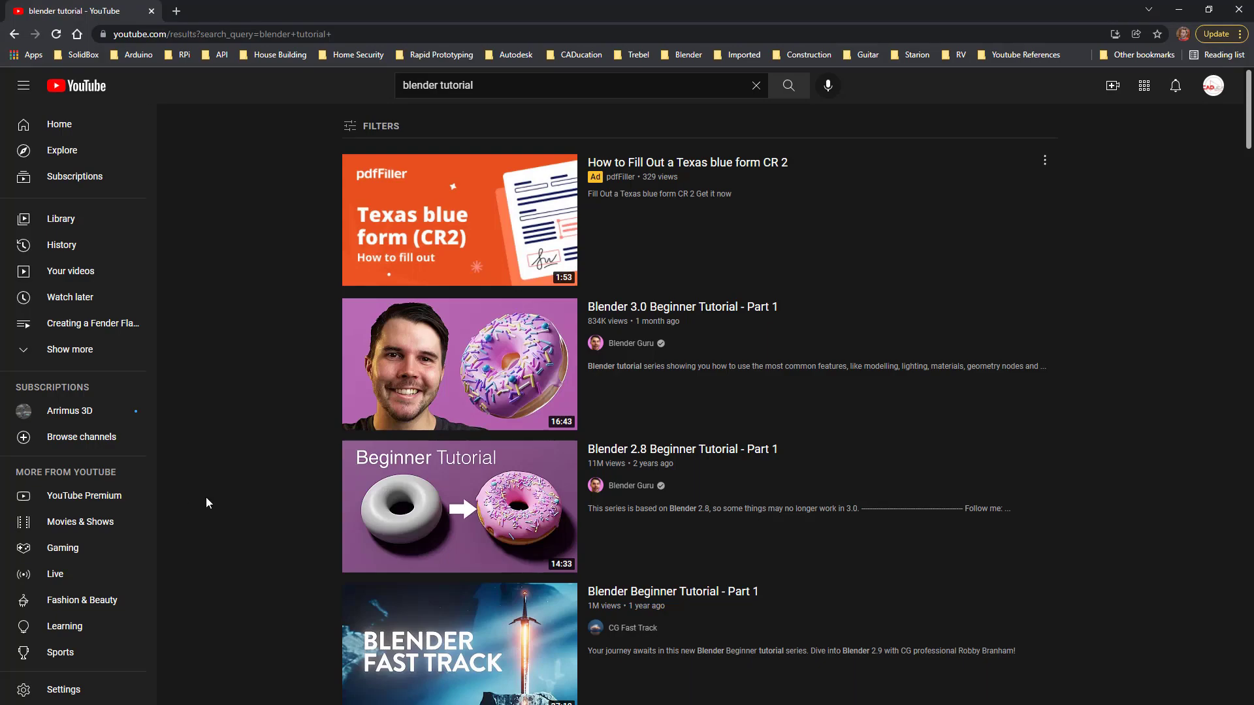
Search YouTube for "blender tutorial physics".
scroll(210, 499, down, 2)
mouse_move(380, 264)
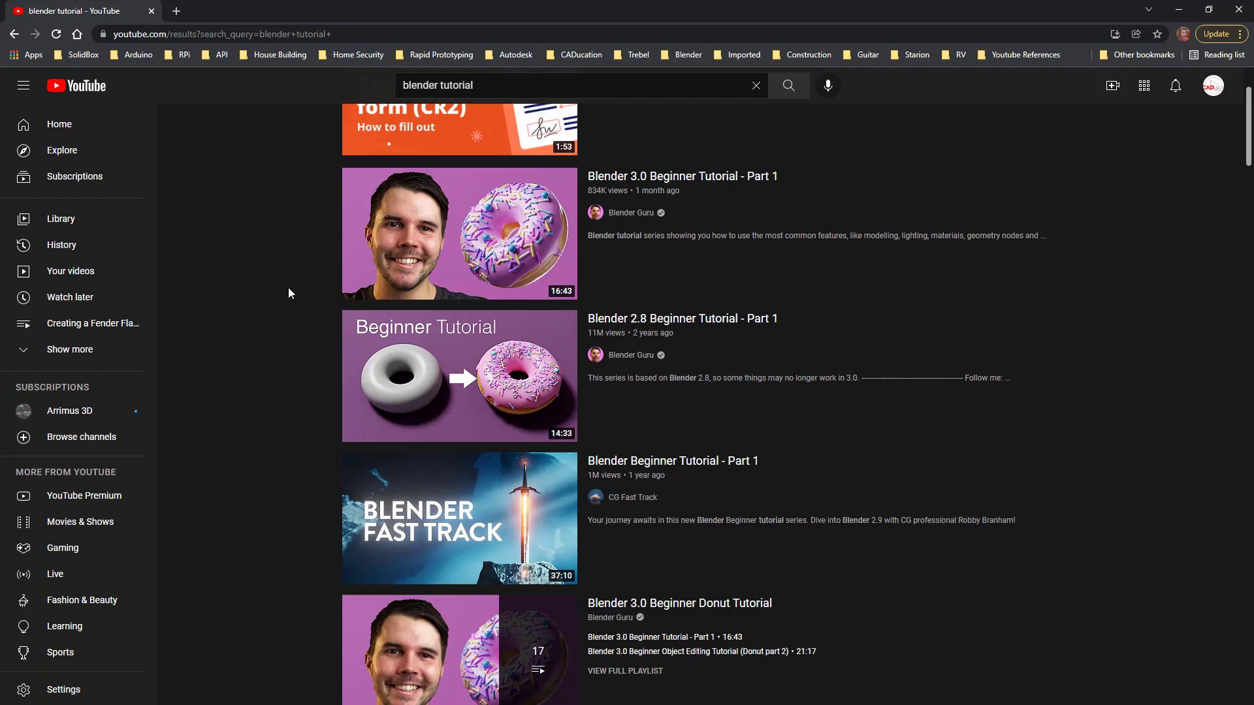
click(516, 79)
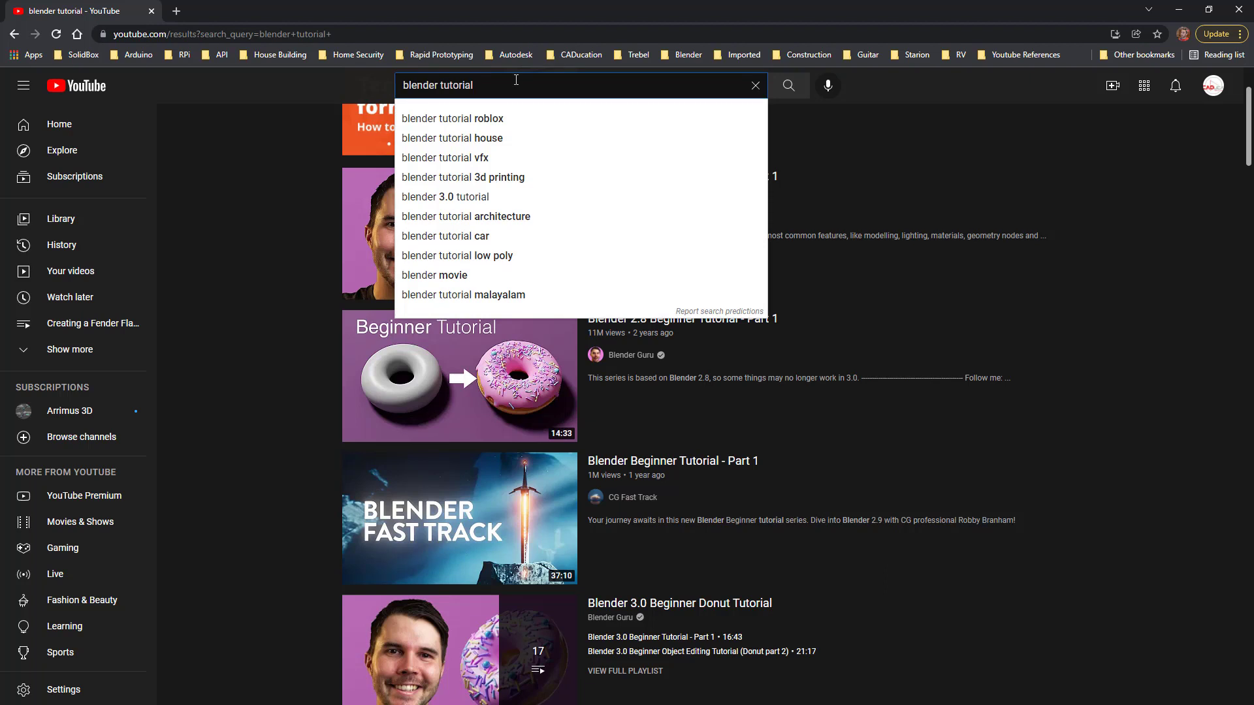
text(physi)
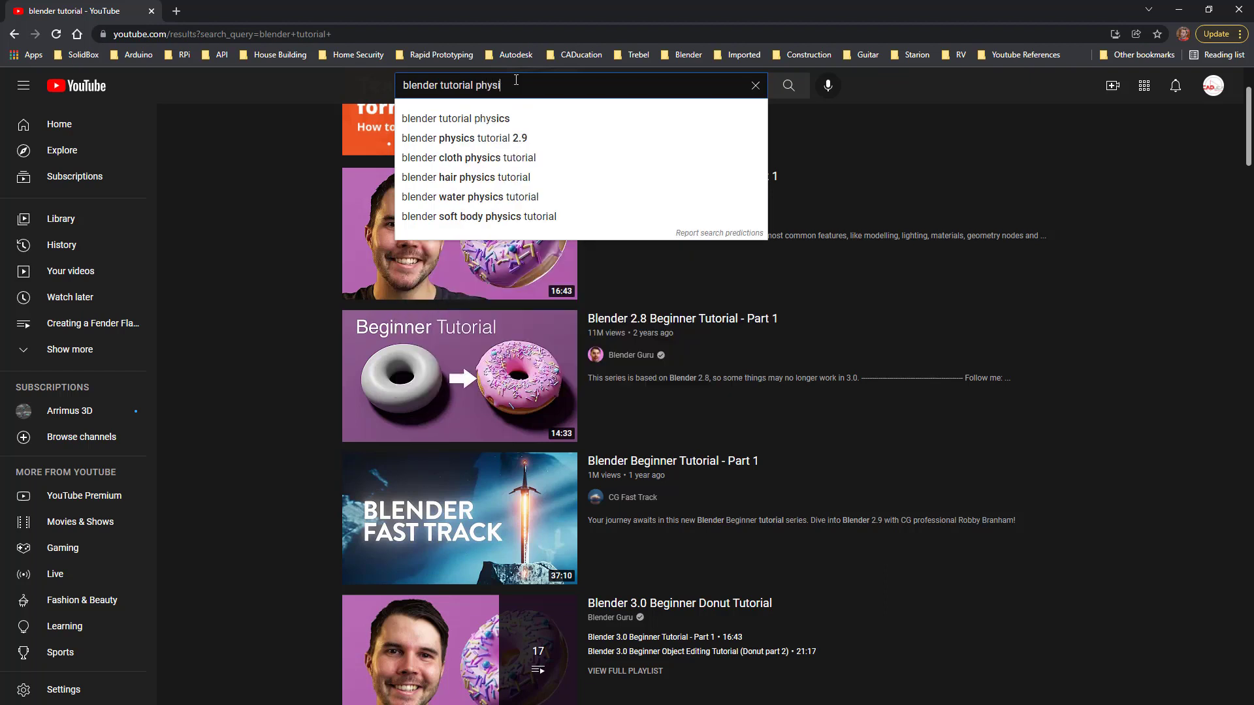
text(cs)
key(Return)
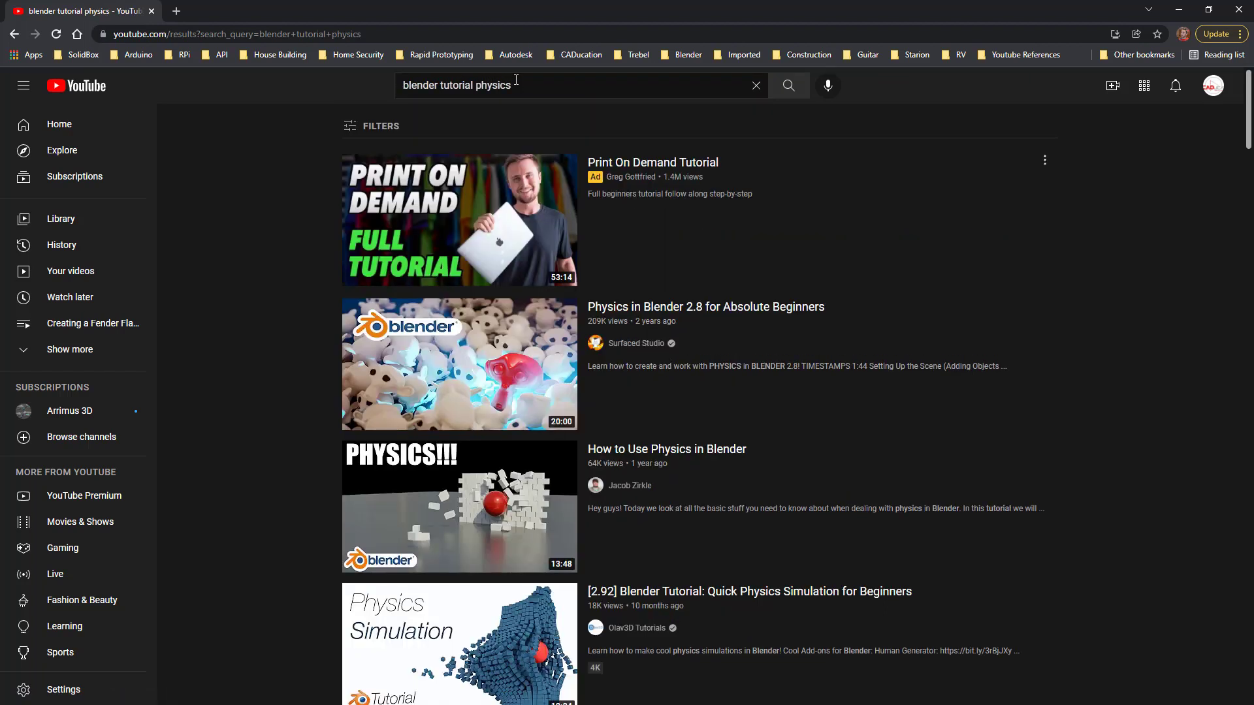
Look through the Blender physics tutorial videos in the search results.
mouse_move(355, 364)
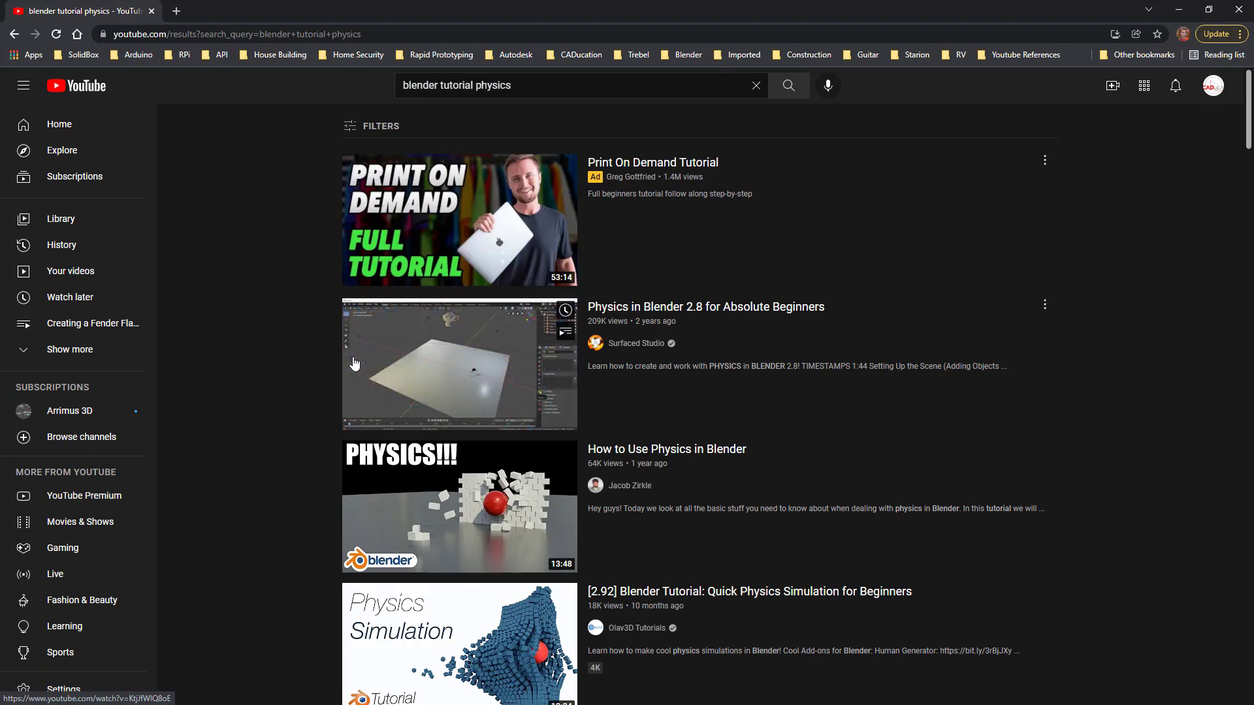
scroll(355, 364, down, 1)
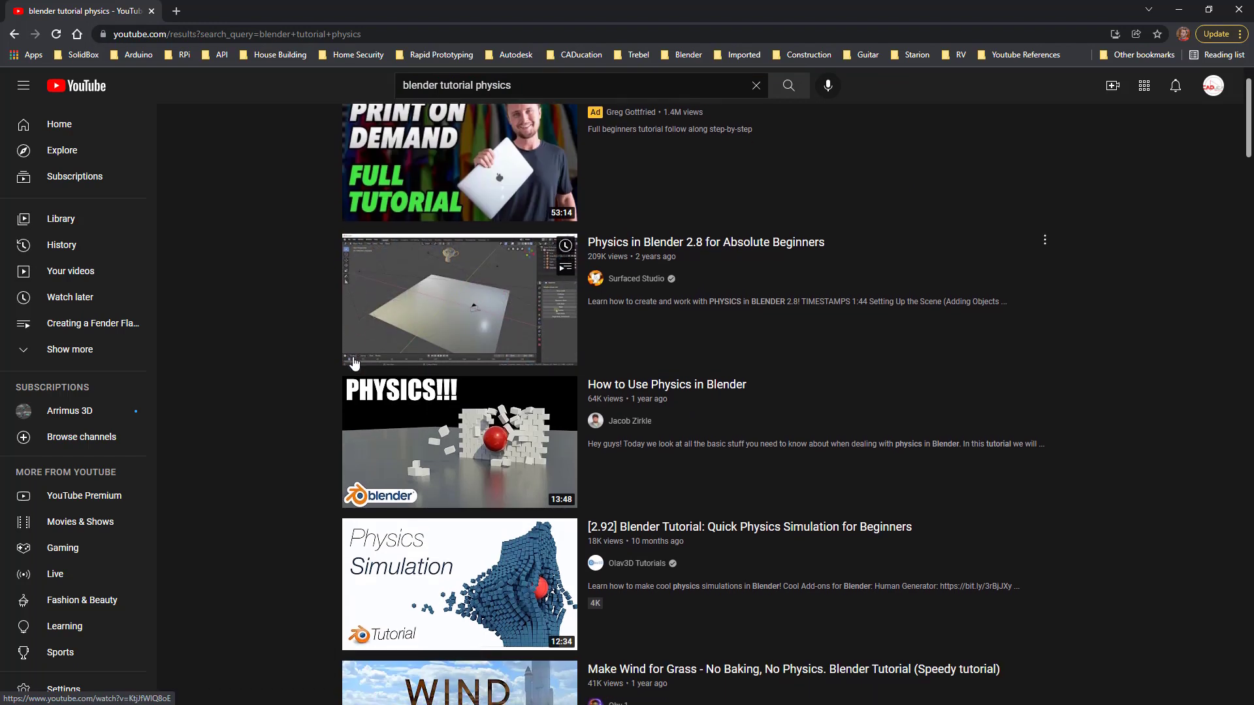
scroll(355, 364, down, 5)
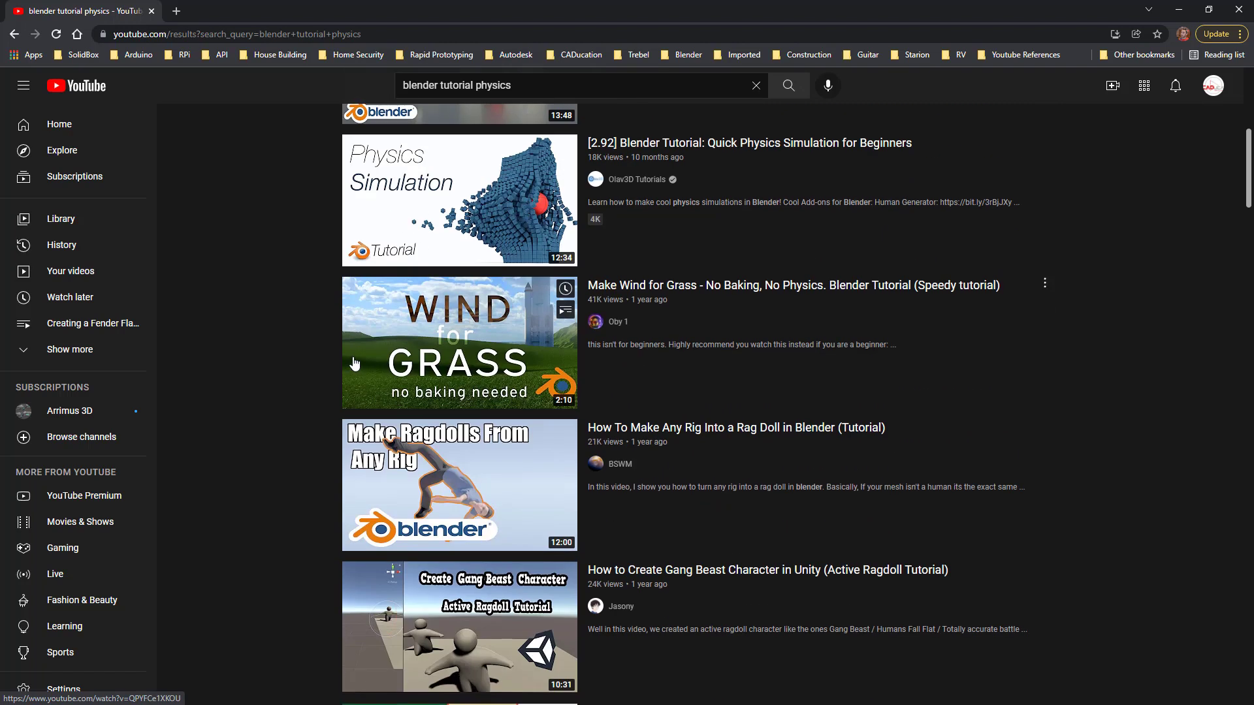
mouse_move(427, 217)
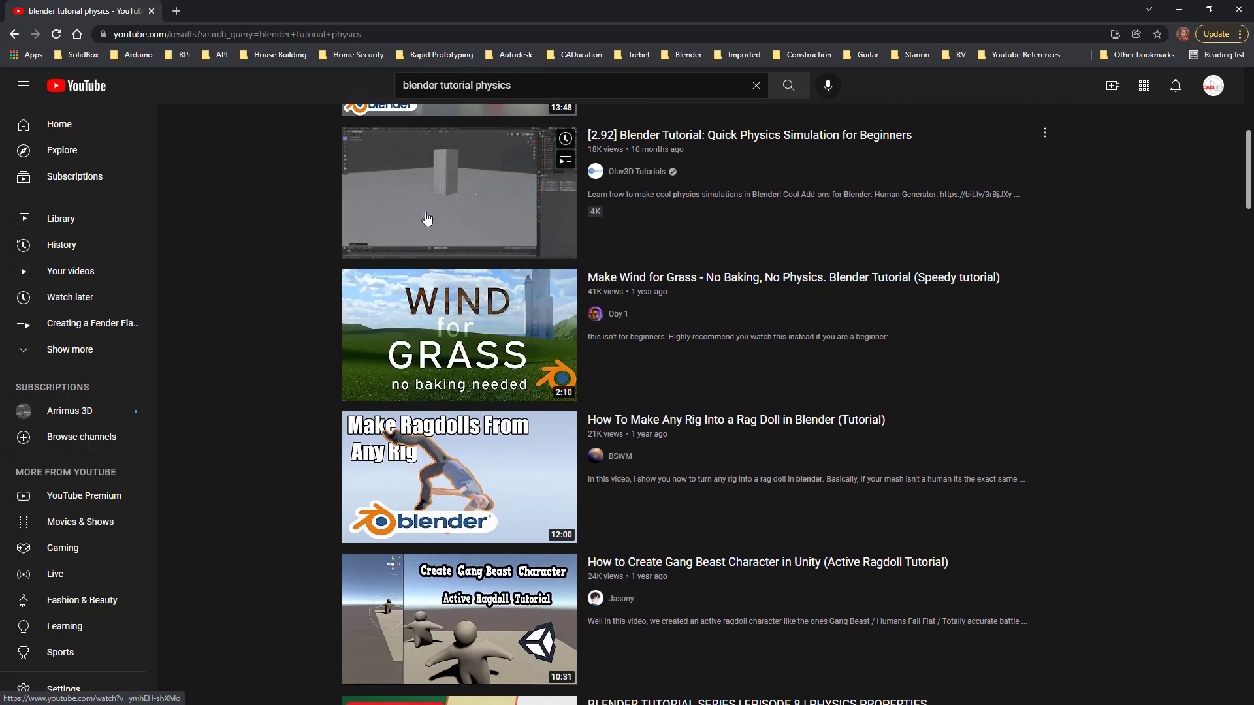
scroll(312, 246, down, 5)
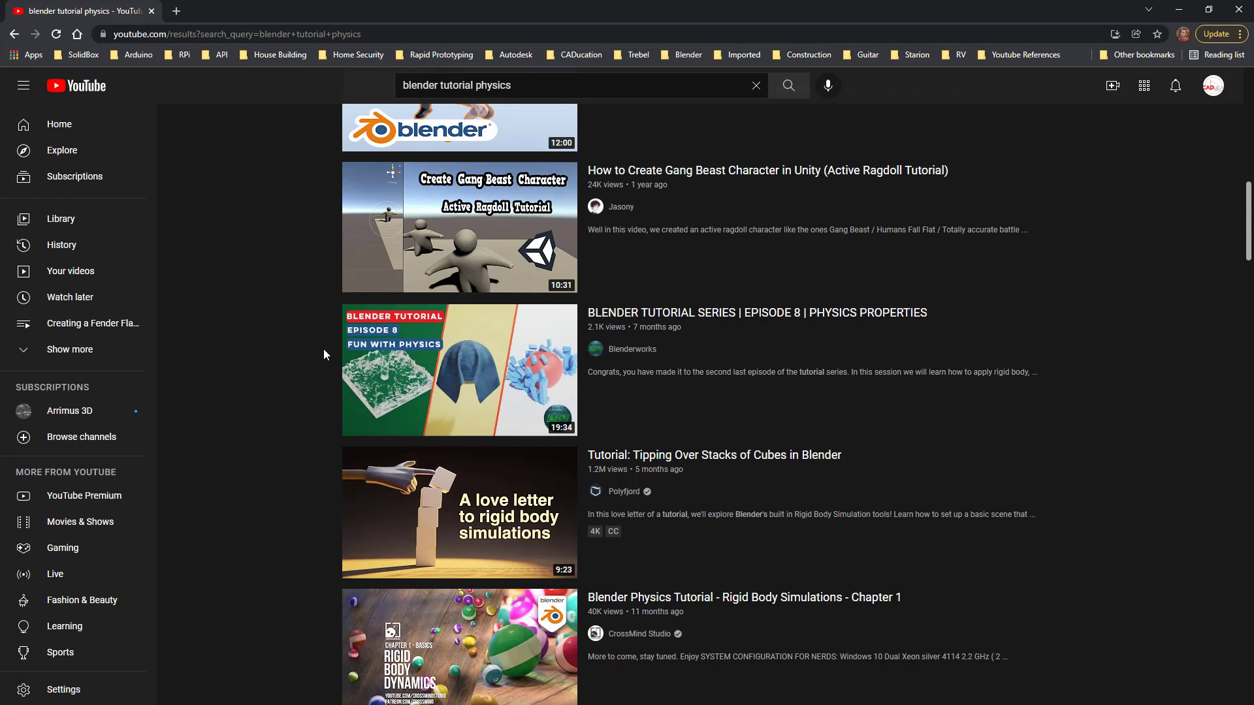
scroll(324, 350, up, 5)
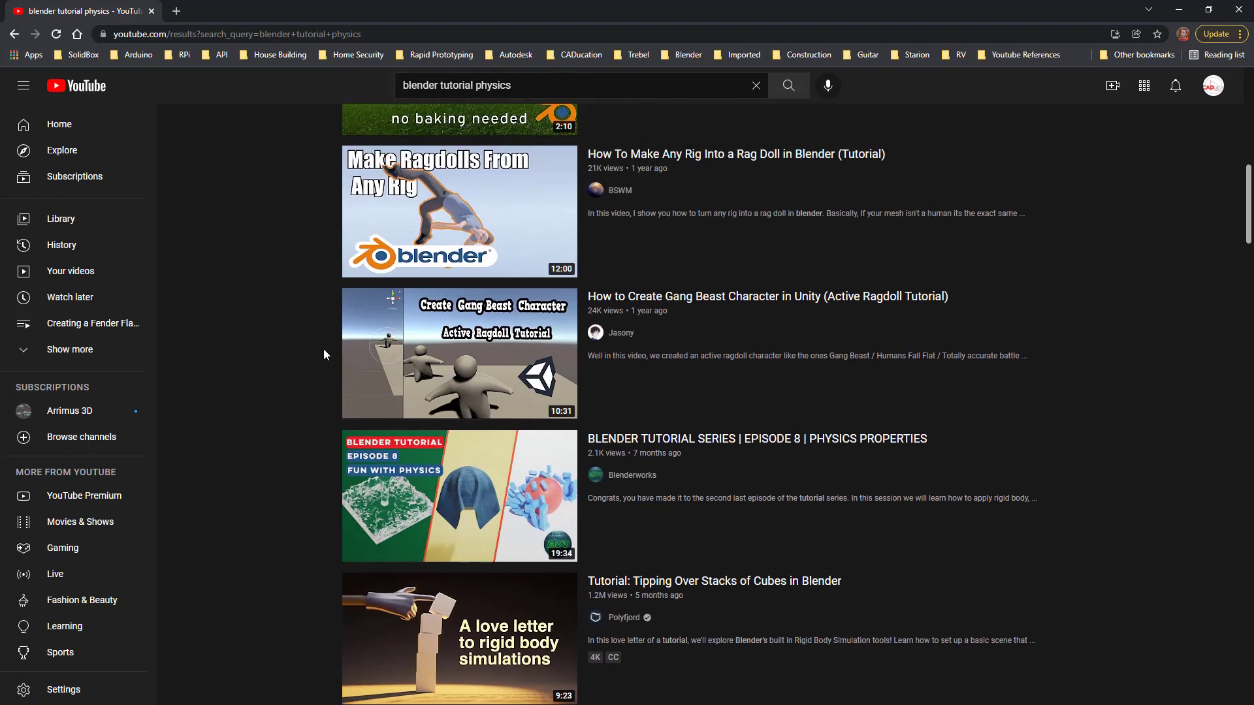
scroll(323, 354, up, 1)
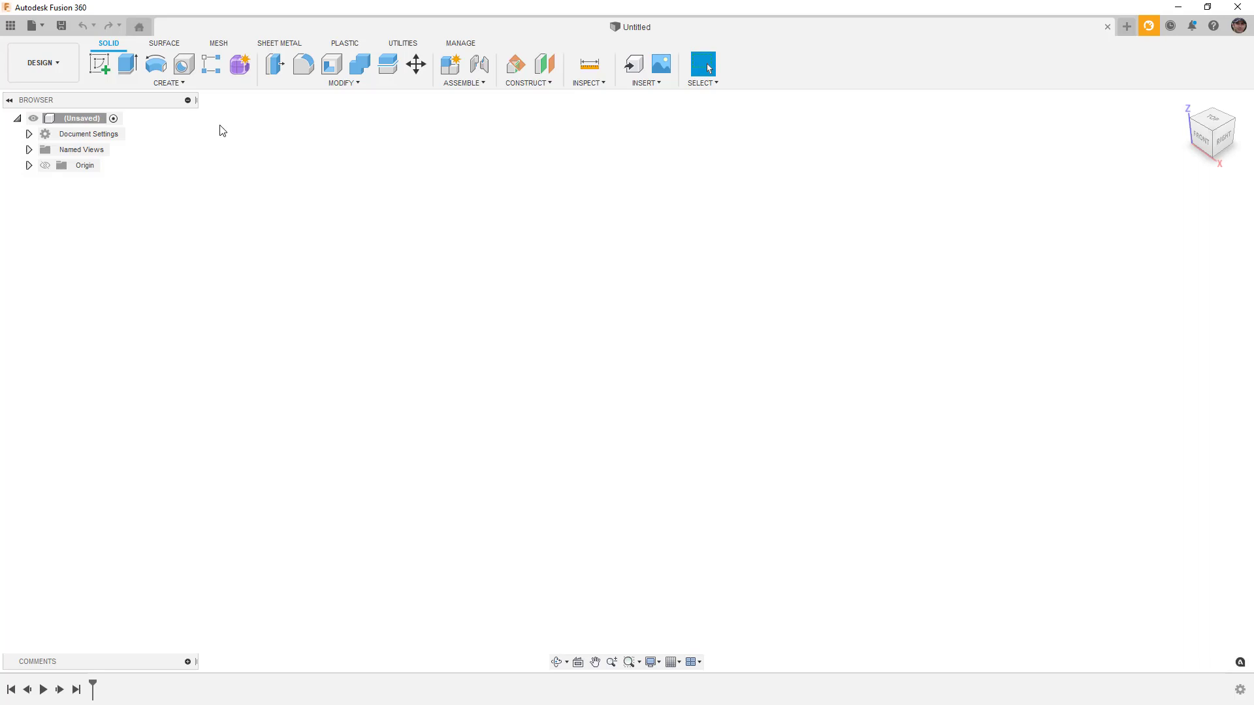
click(220, 44)
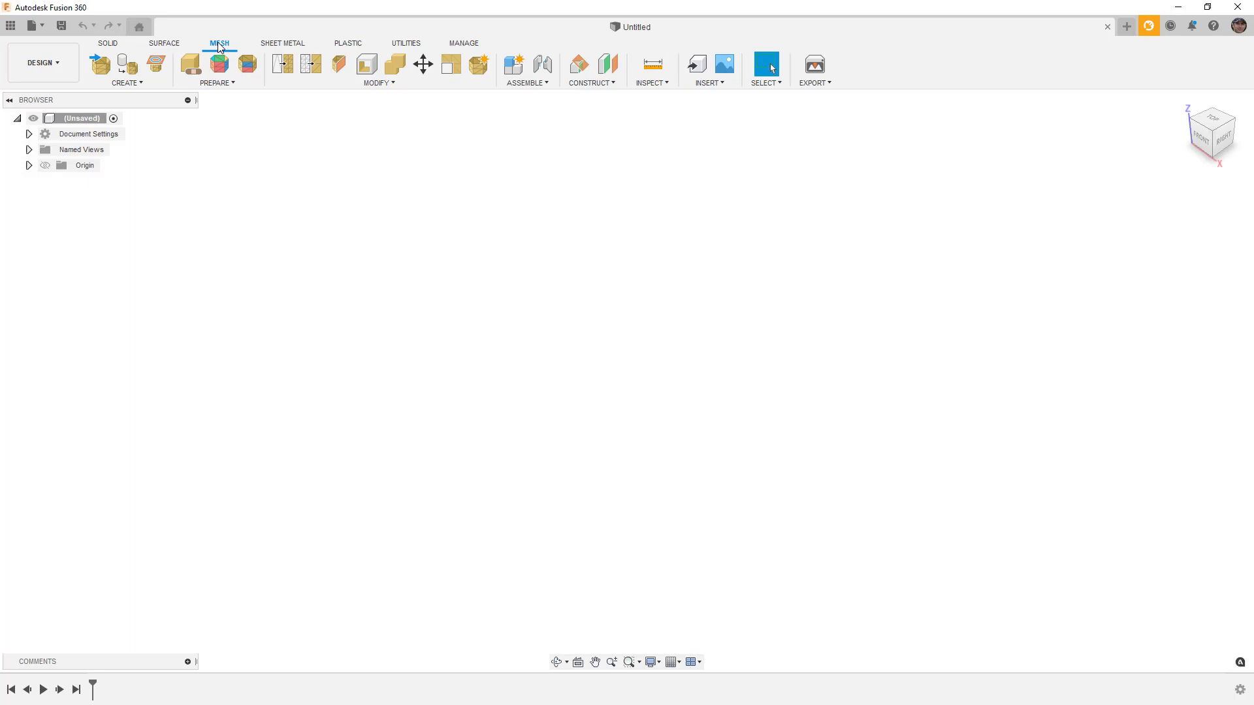
click(112, 46)
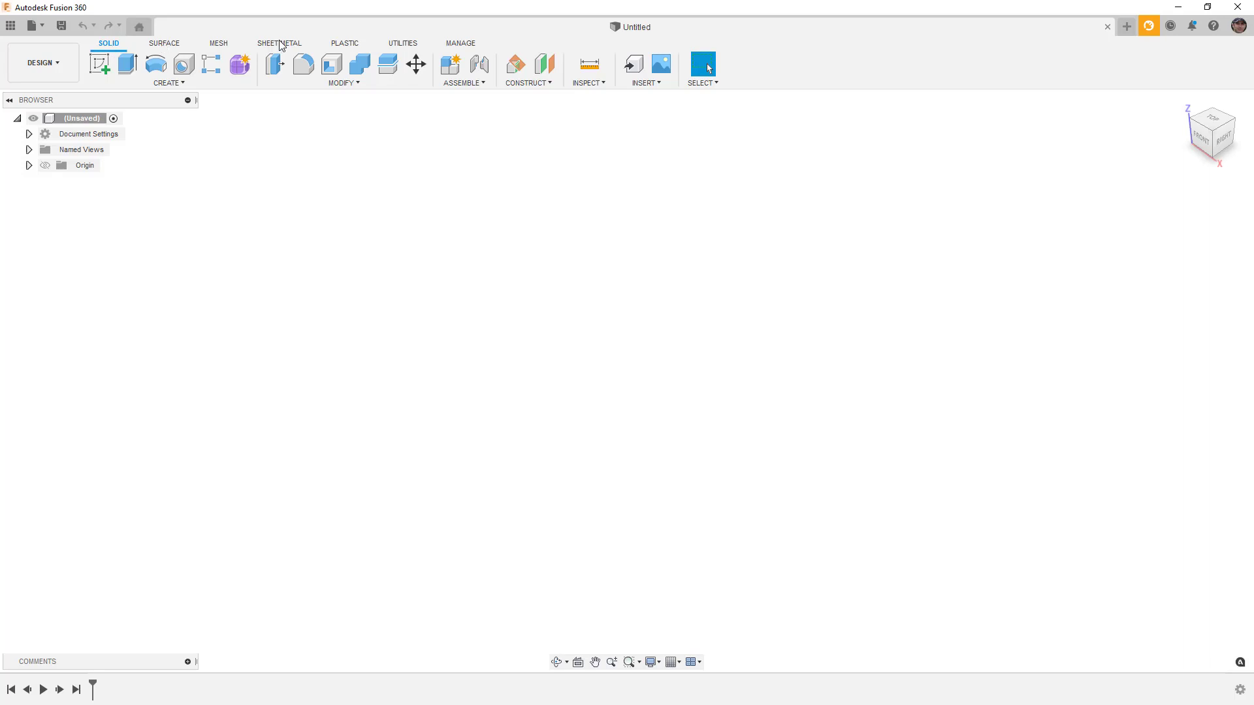
click(190, 84)
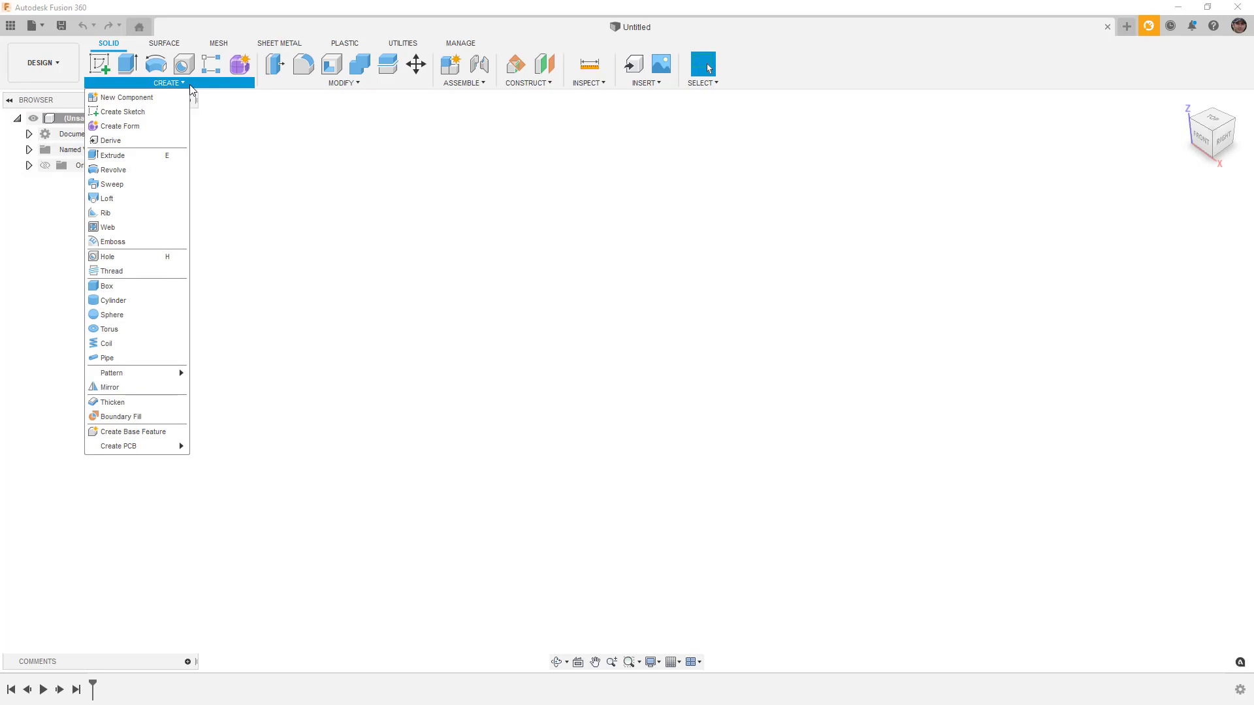
Start a sketch on the horizontal XY plane and draw a rectangle about 54 mm wide with one corner at the origin.
click(98, 64)
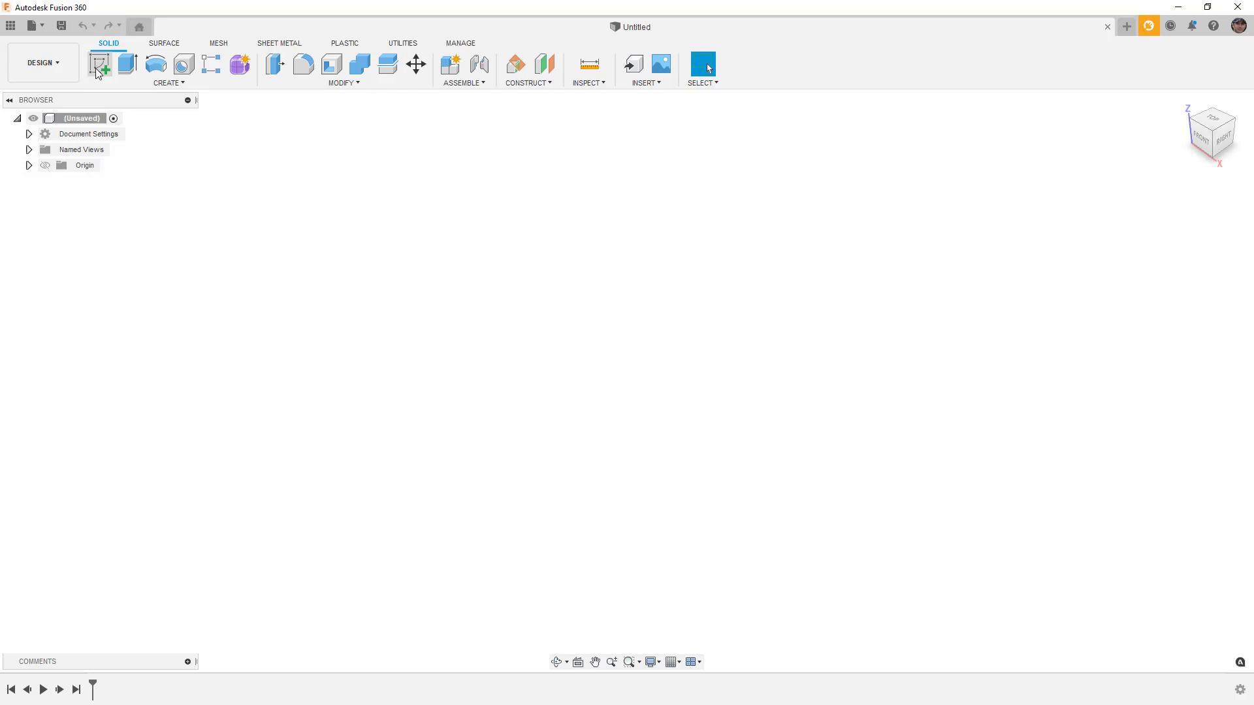
click(637, 366)
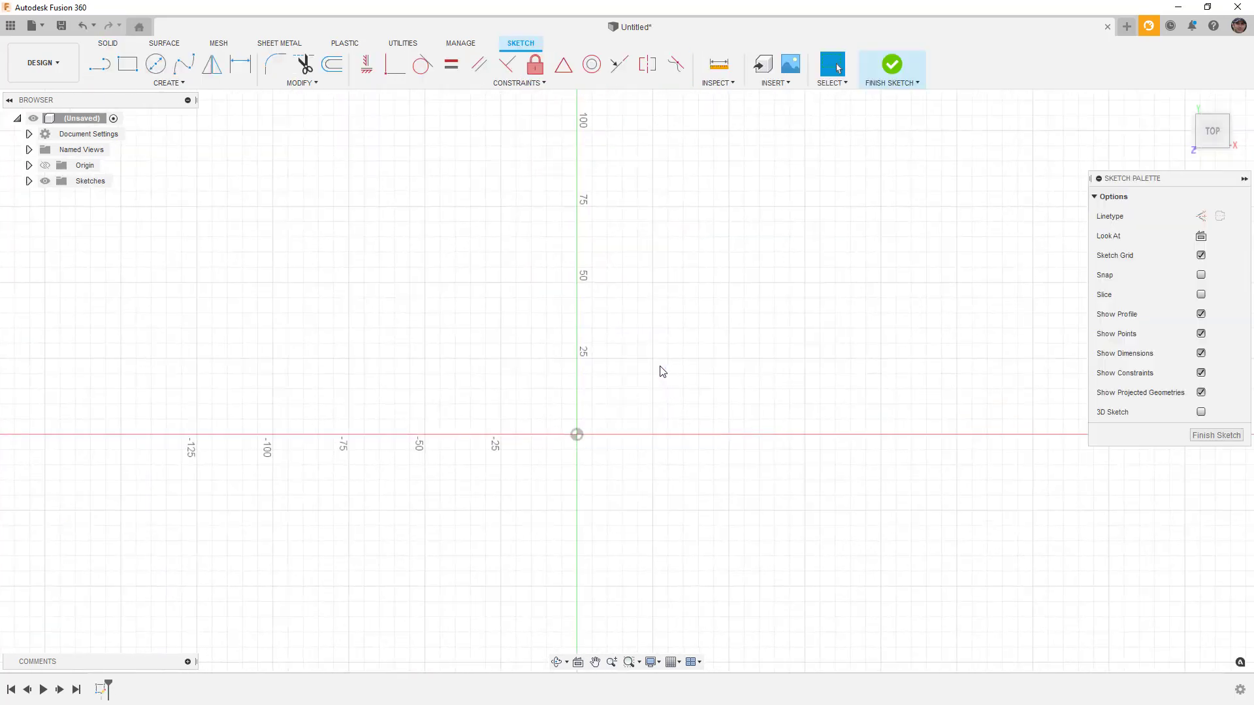
click(129, 70)
click(576, 434)
click(412, 314)
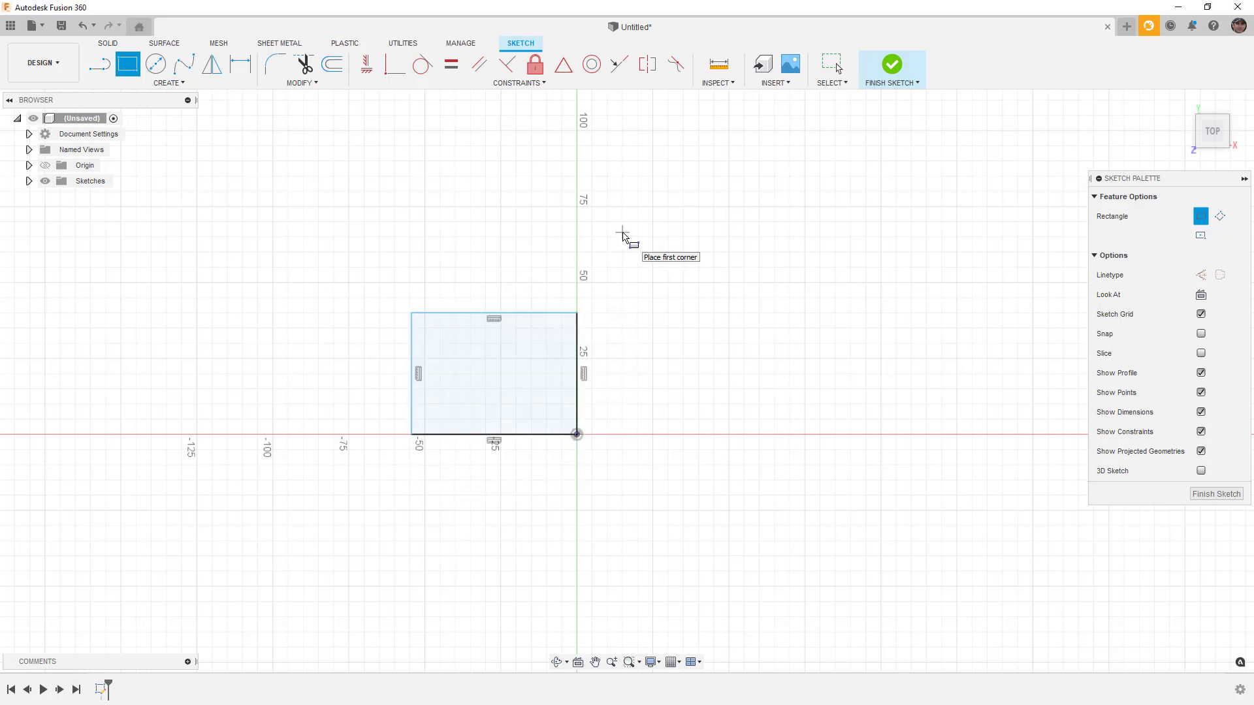
Dimension the rectangle to 50 mm wide and 40 mm high, and finish the sketch.
key(d)
click(531, 314)
click(519, 290)
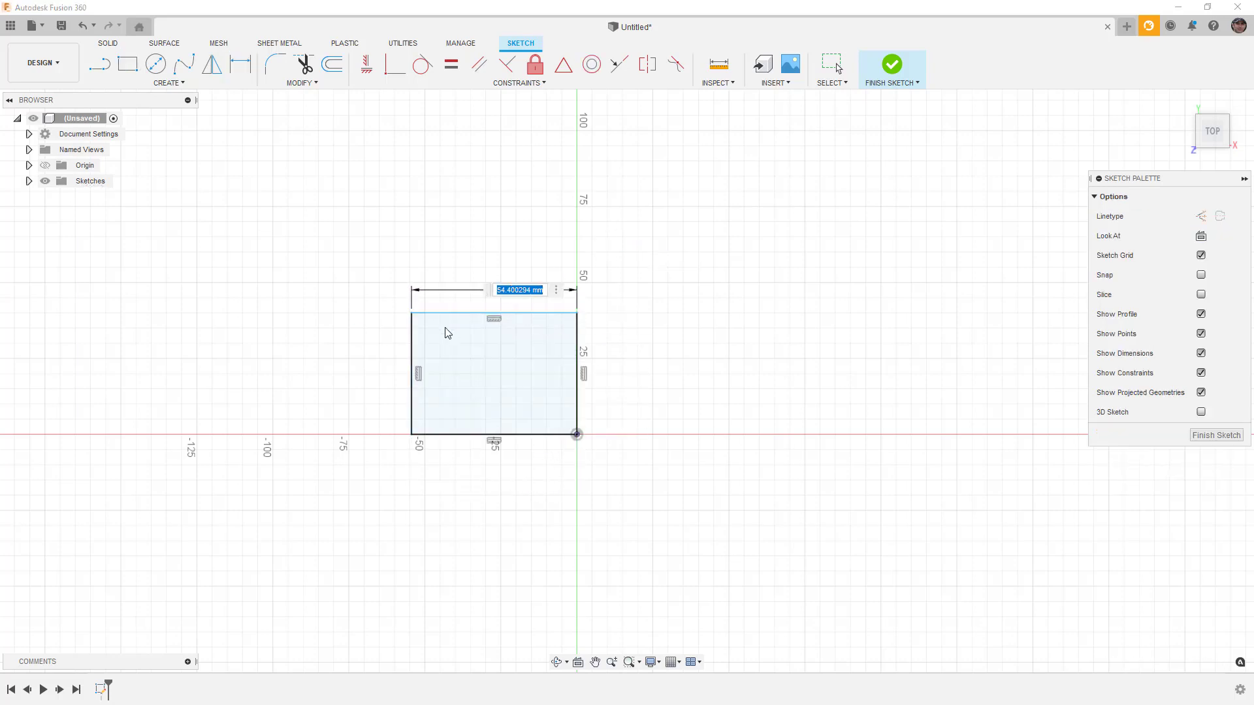
text(50)
key(Return)
click(426, 342)
click(379, 368)
text(40)
key(Return)
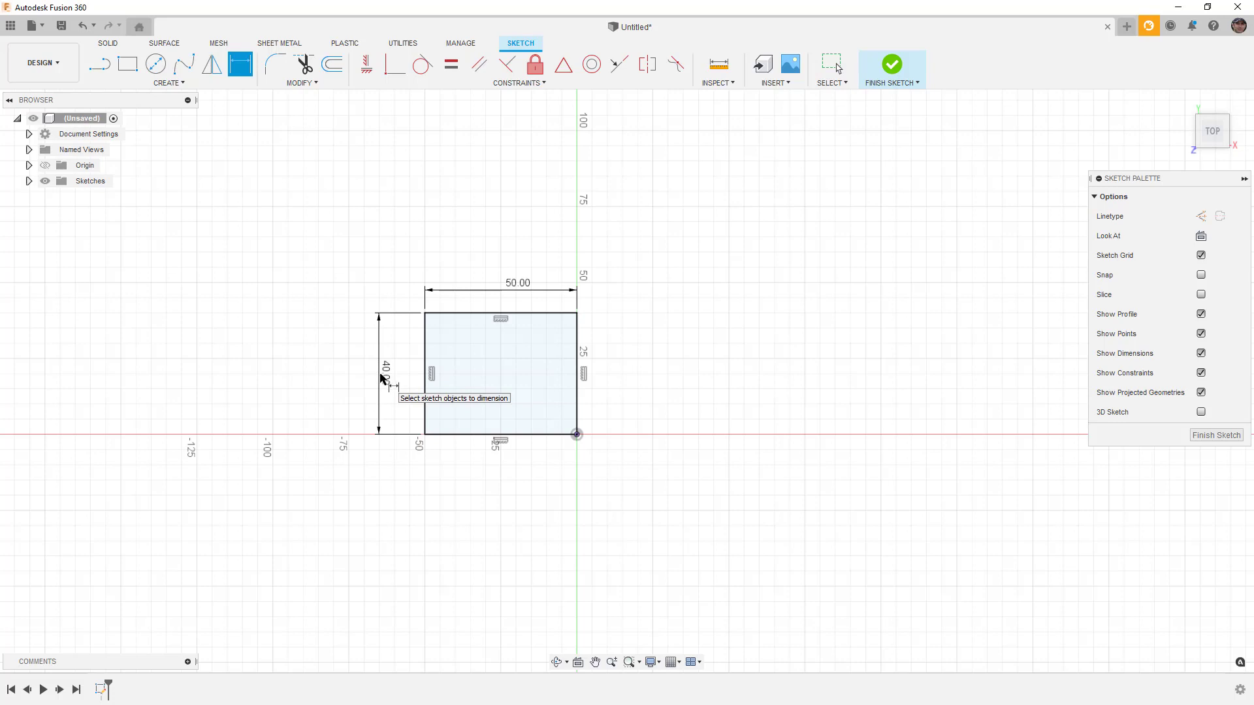
click(883, 68)
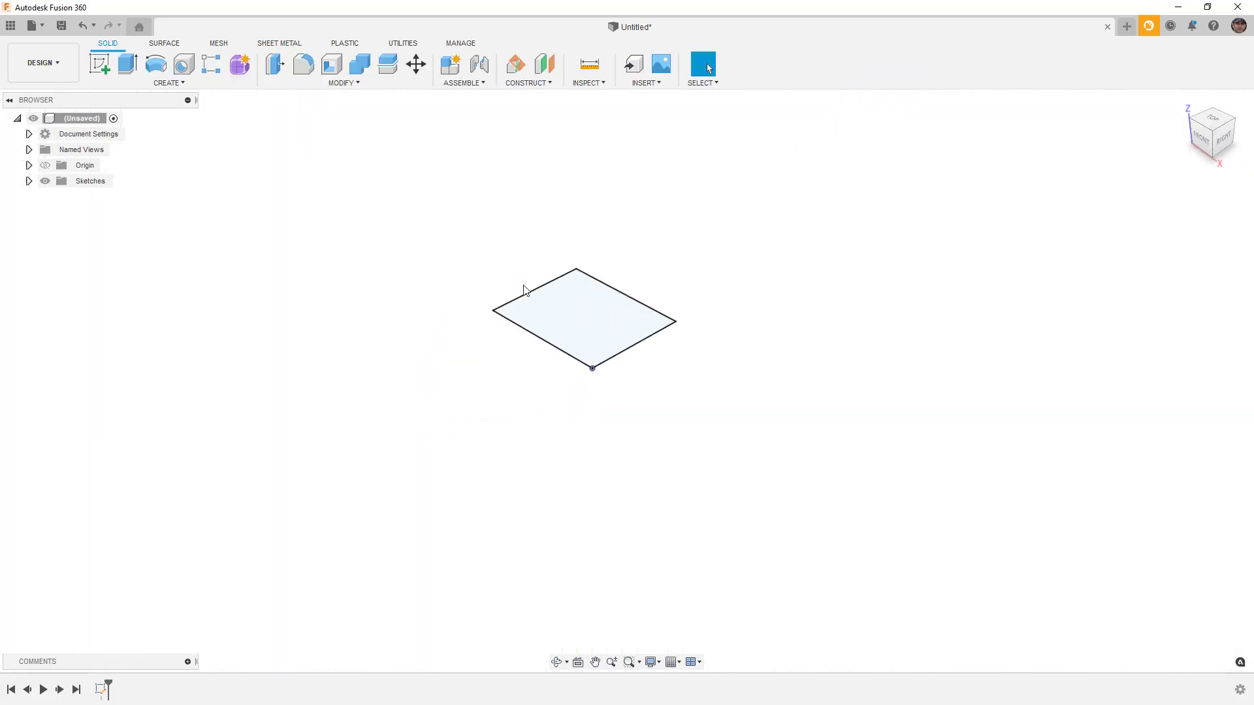
Extrude the rectangle profile 25 mm upward as a new body.
middle_drag(523, 286, 492, 311)
key(Escape)
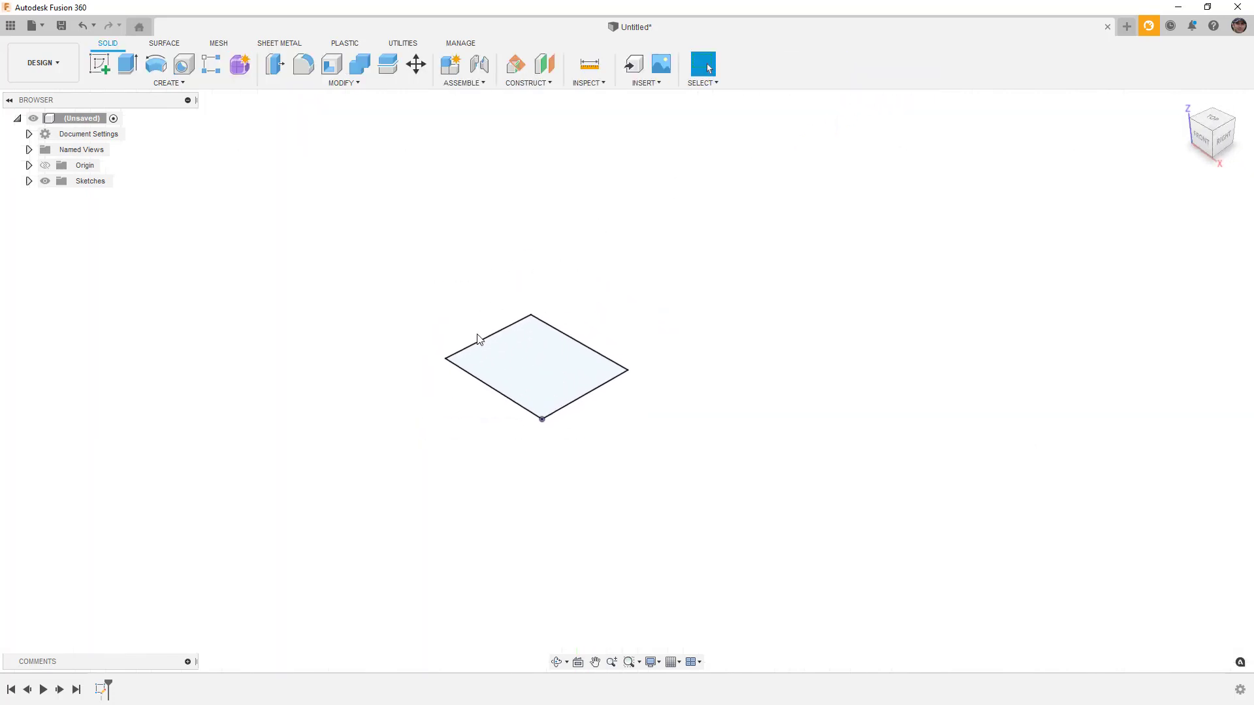
key(e)
drag(534, 356, 531, 283)
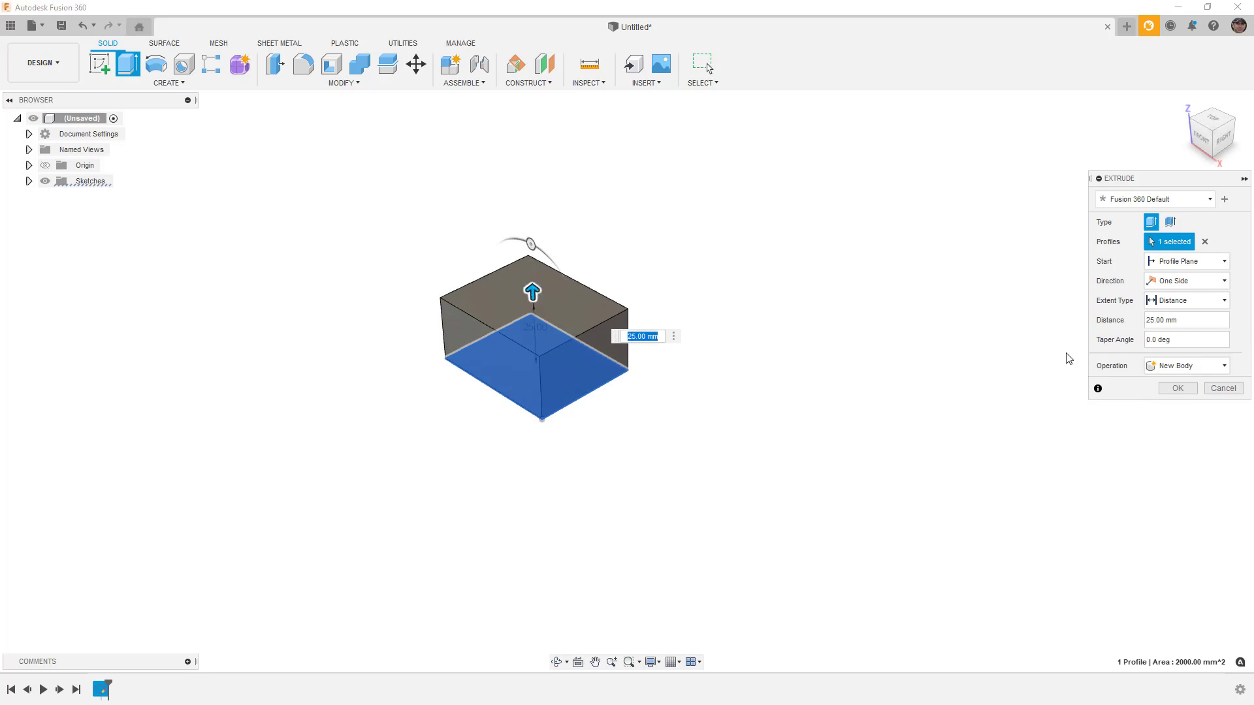
click(1177, 388)
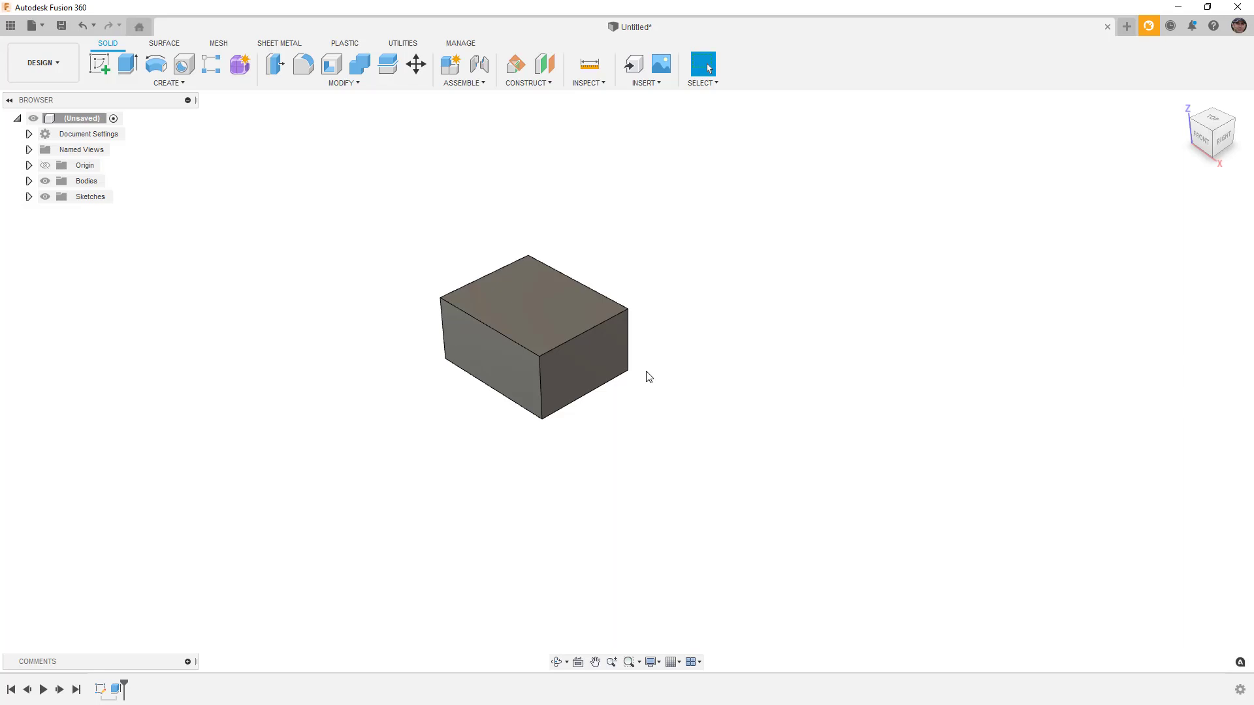
Switch to the surface modelling tools and delete the top face of the box.
click(545, 357)
click(163, 43)
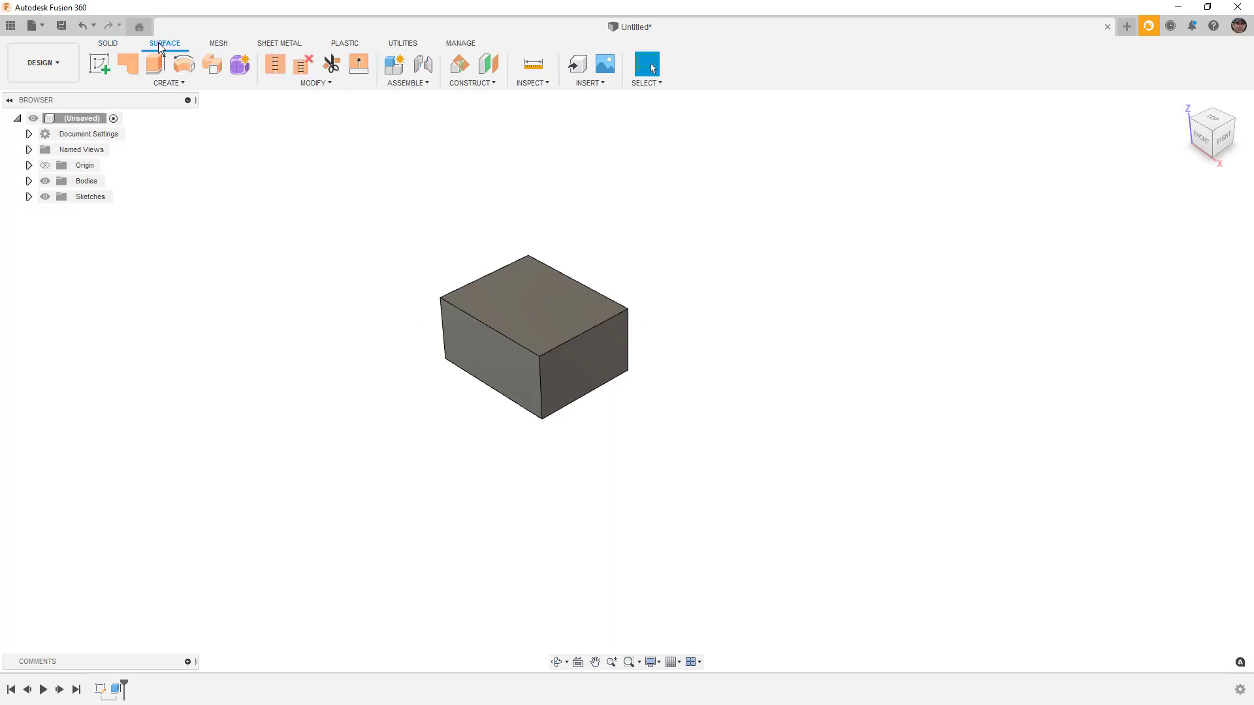
click(171, 85)
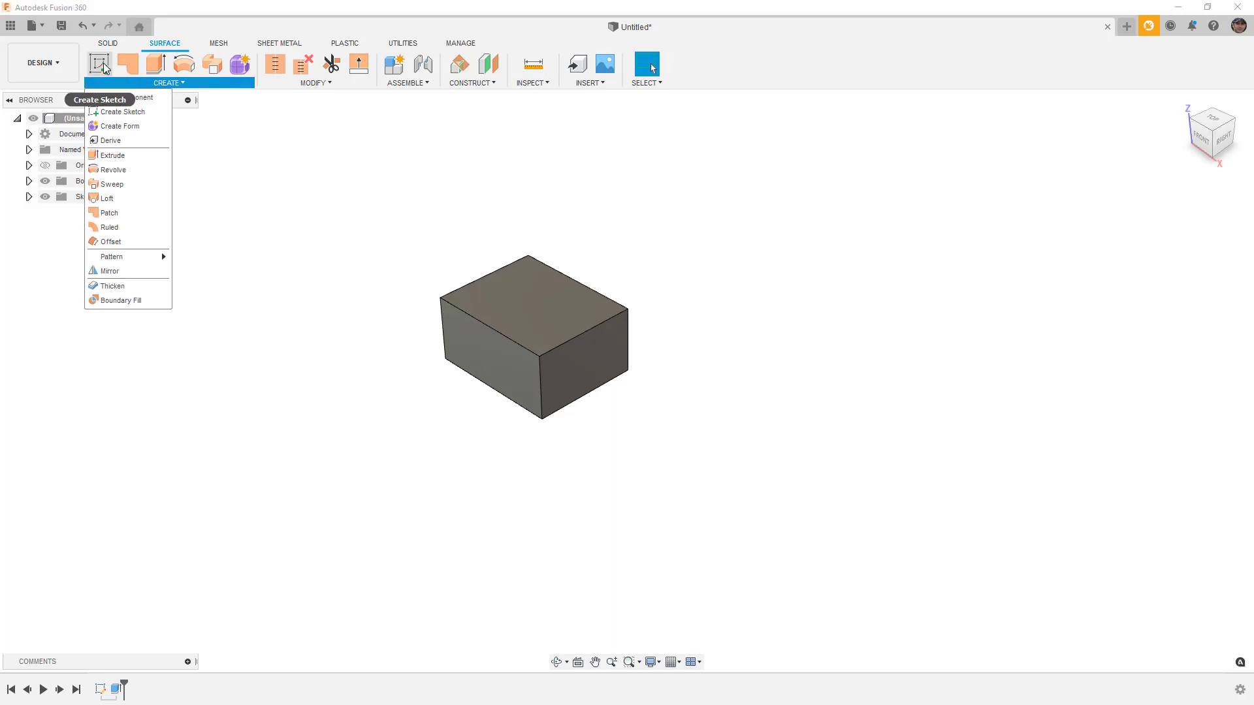
click(344, 146)
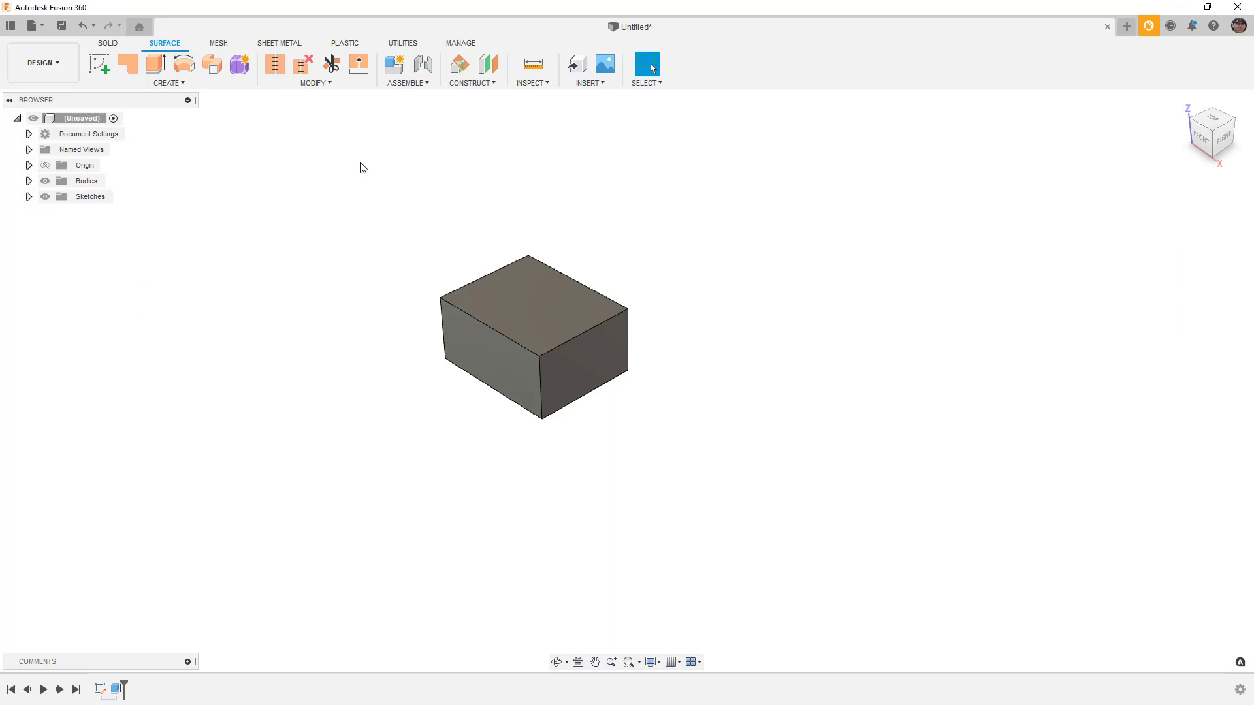
click(515, 298)
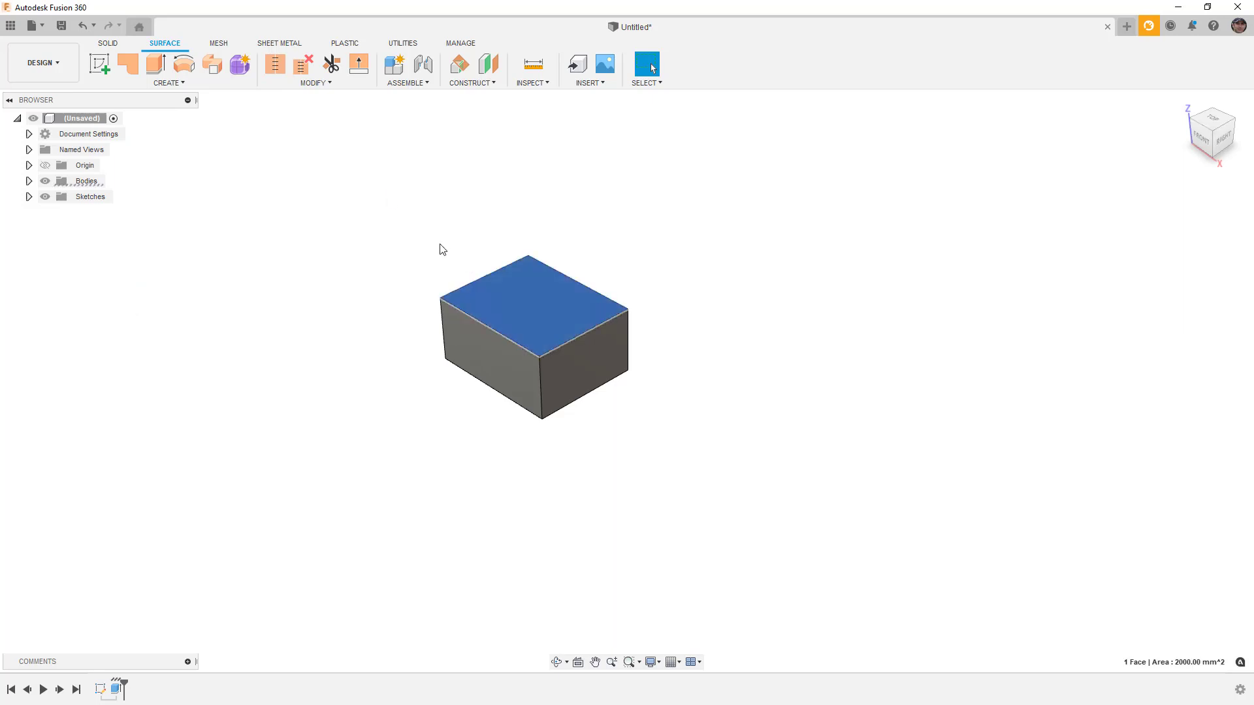
key(Delete)
mouse_move(436, 246)
shift+middle_down()
mouse_move(434, 288)
mouse_move(440, 249)
shift+middle_up()
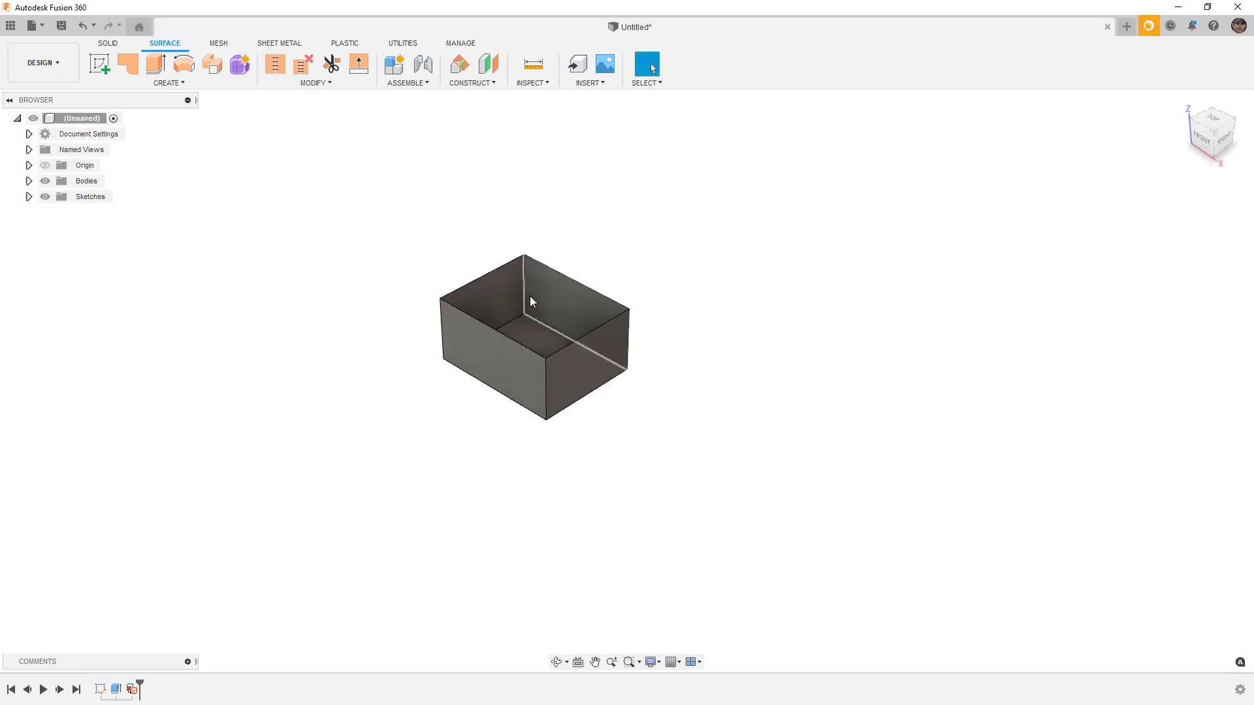
scroll(524, 295, up, 3)
scroll(436, 338, up, 2)
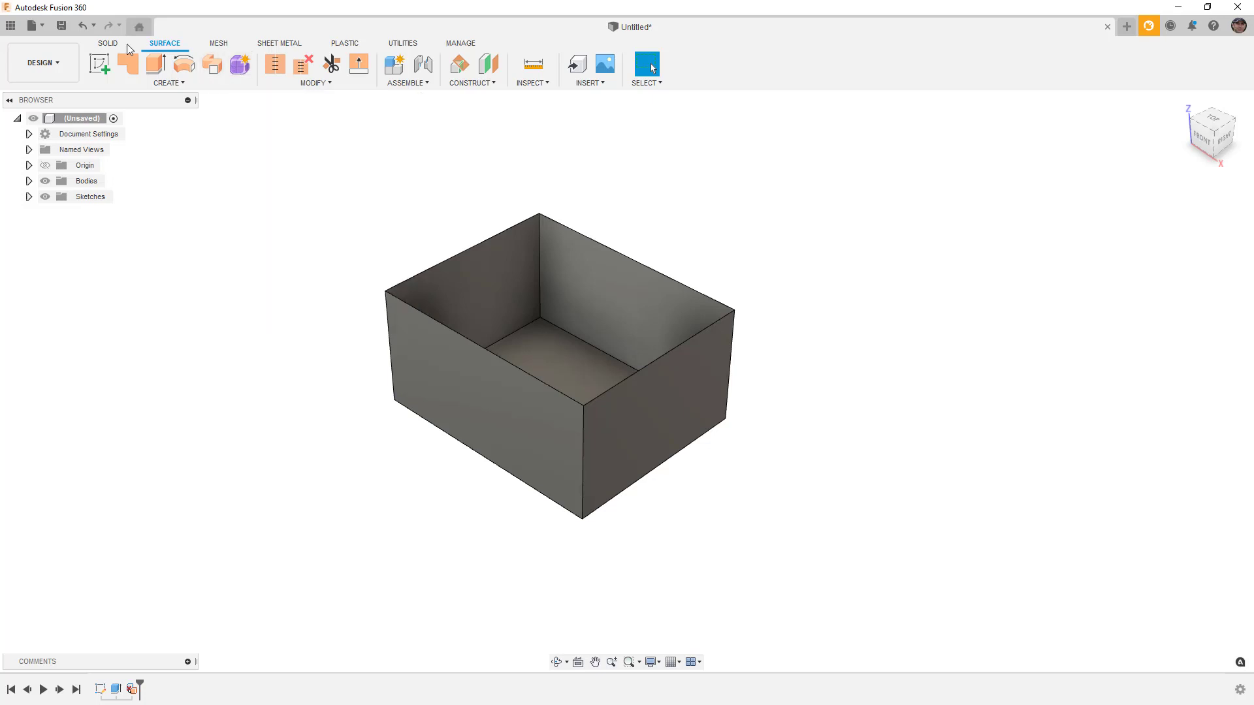
Return to the solid modelling tools and remove the face deletion feature from the design history.
click(109, 46)
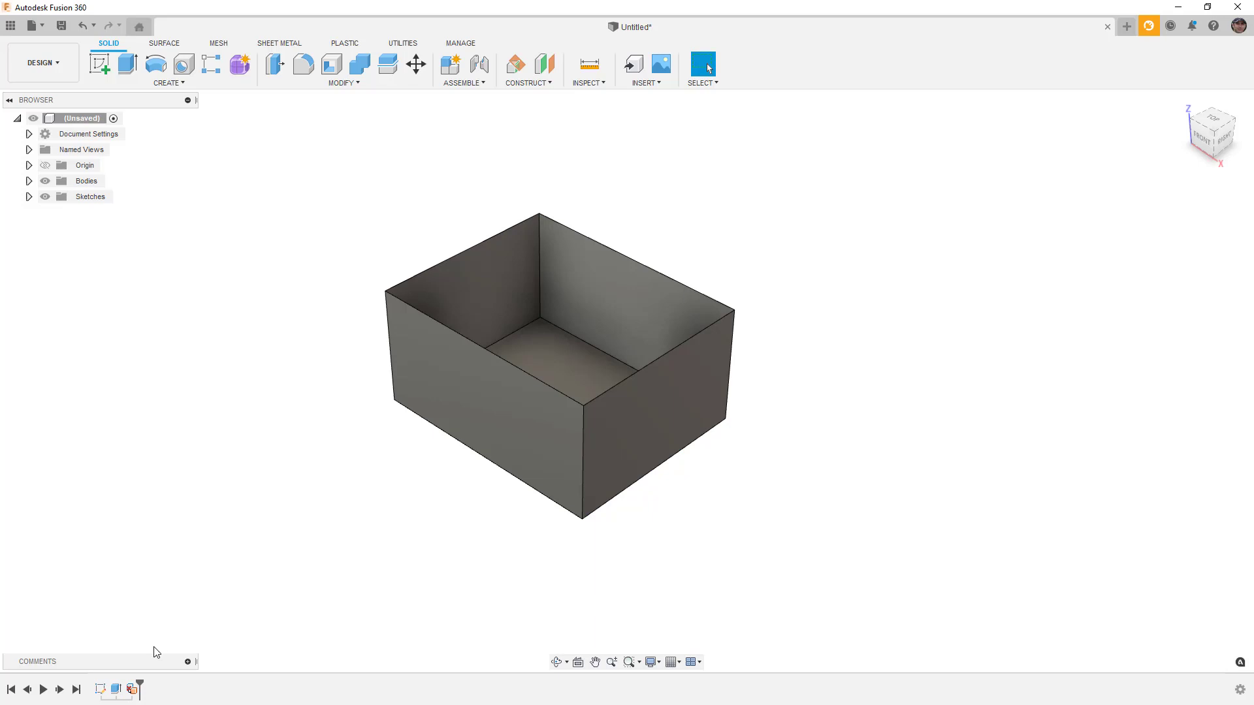
click(132, 689)
key(Delete)
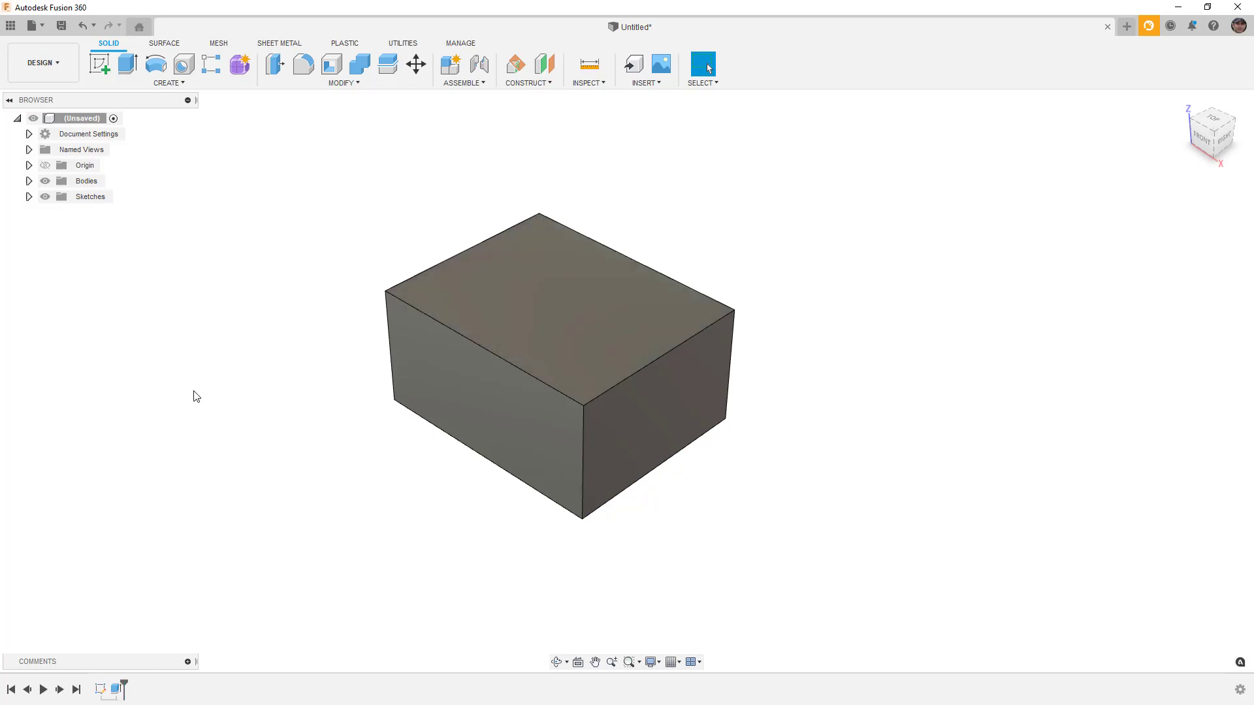
Turn off design history capture for the box design, accepting removal of its timeline.
click(196, 86)
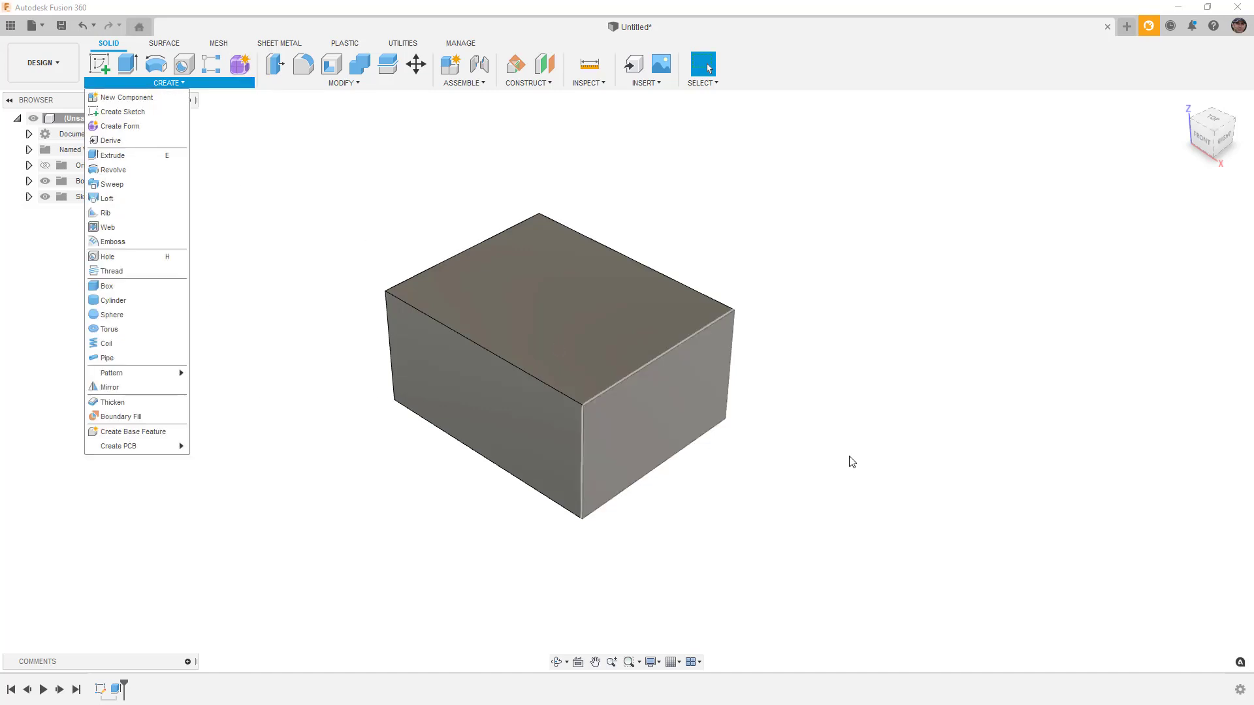
click(1239, 691)
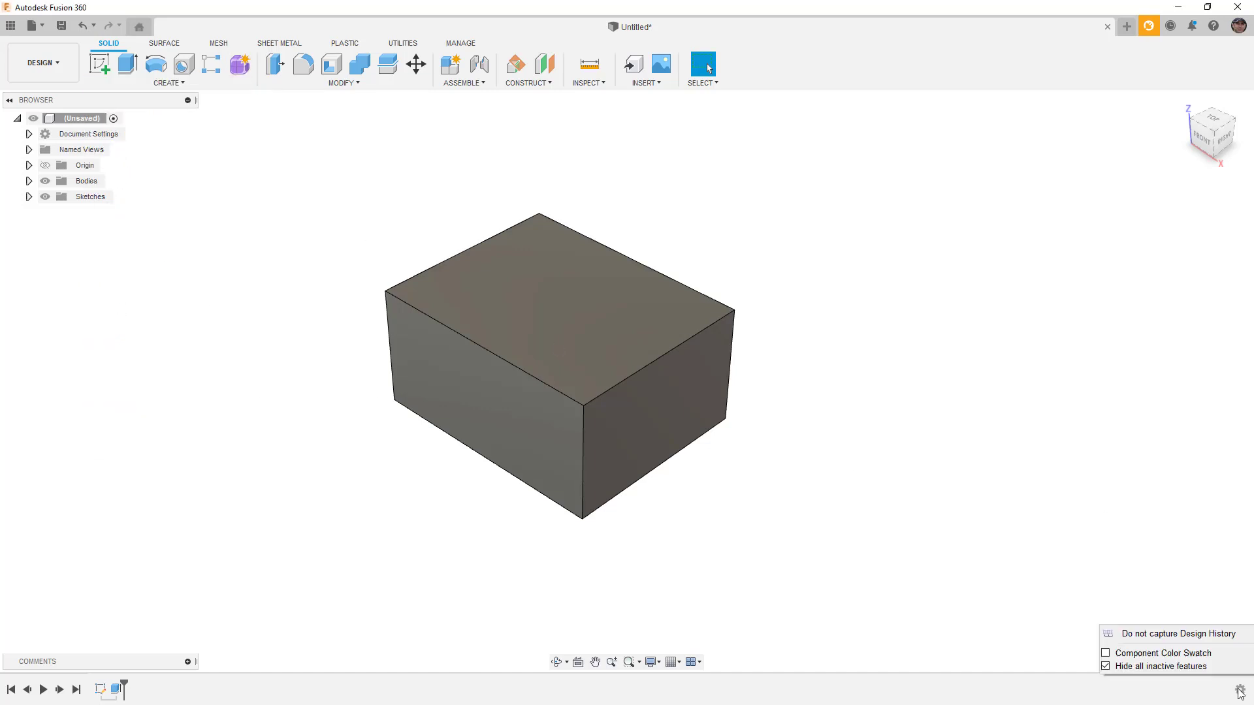
click(1192, 634)
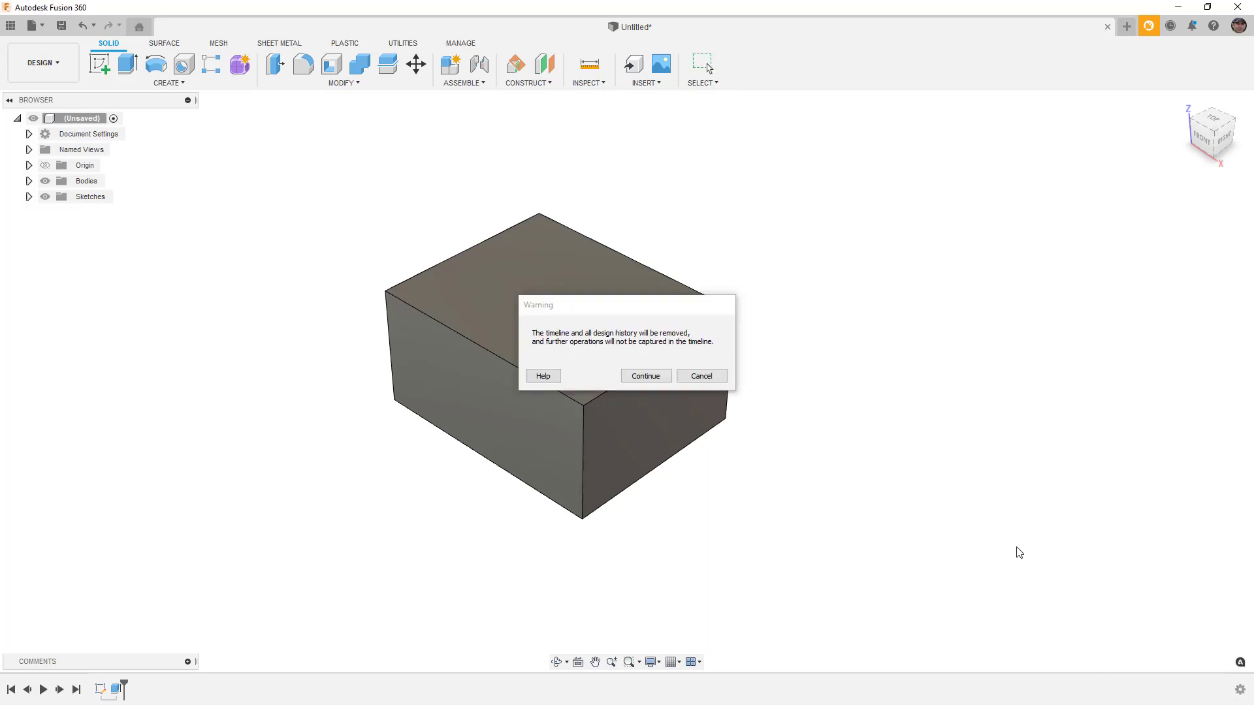
click(652, 378)
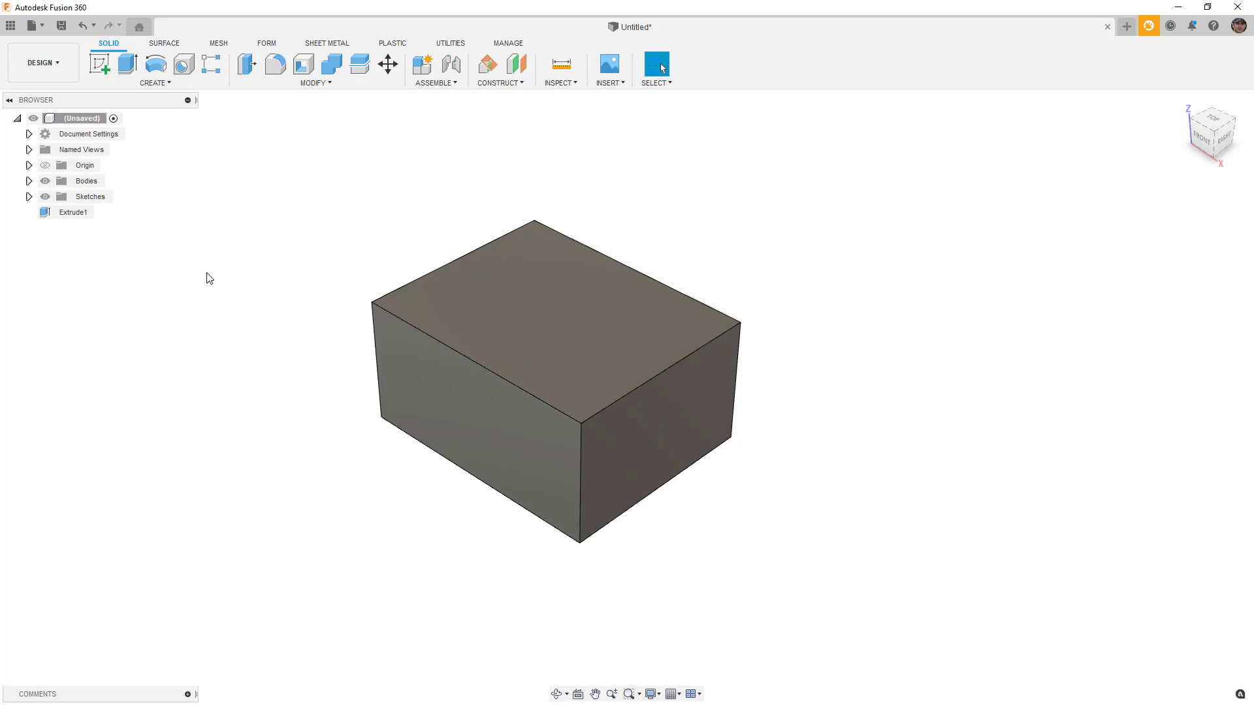
Fillet the front vertical edge of the box with an 11 mm radius.
click(275, 63)
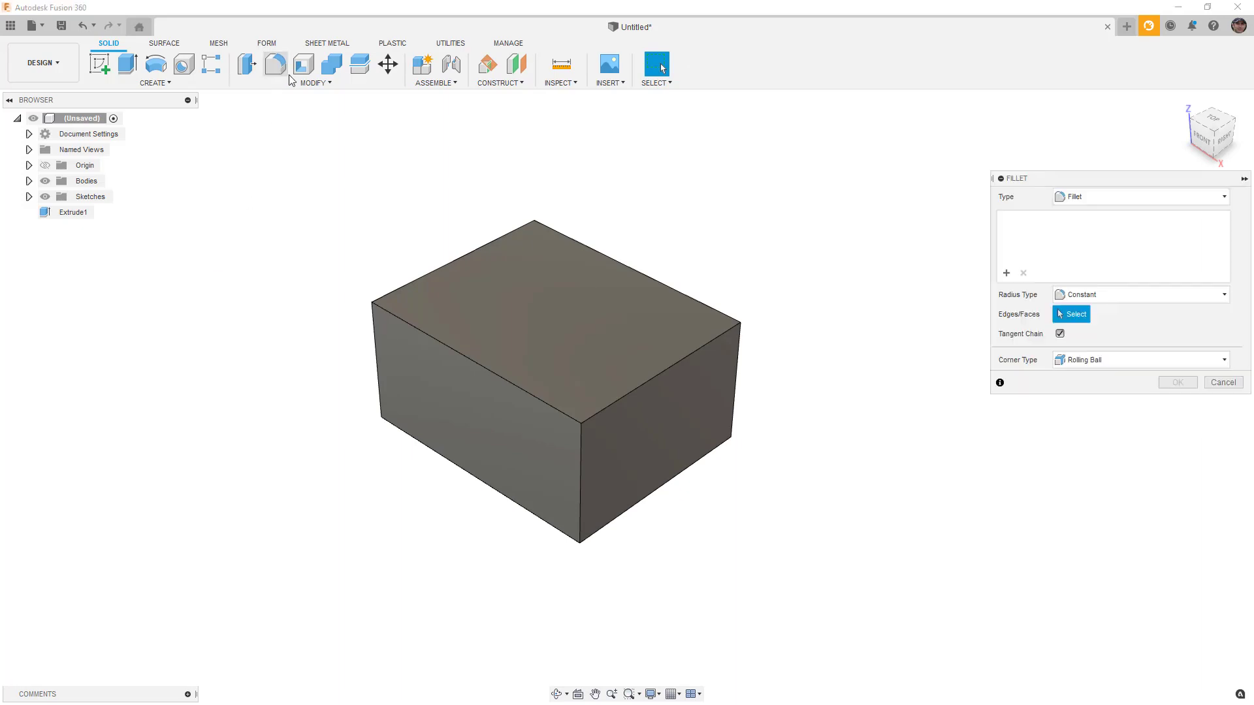
click(581, 464)
text(11)
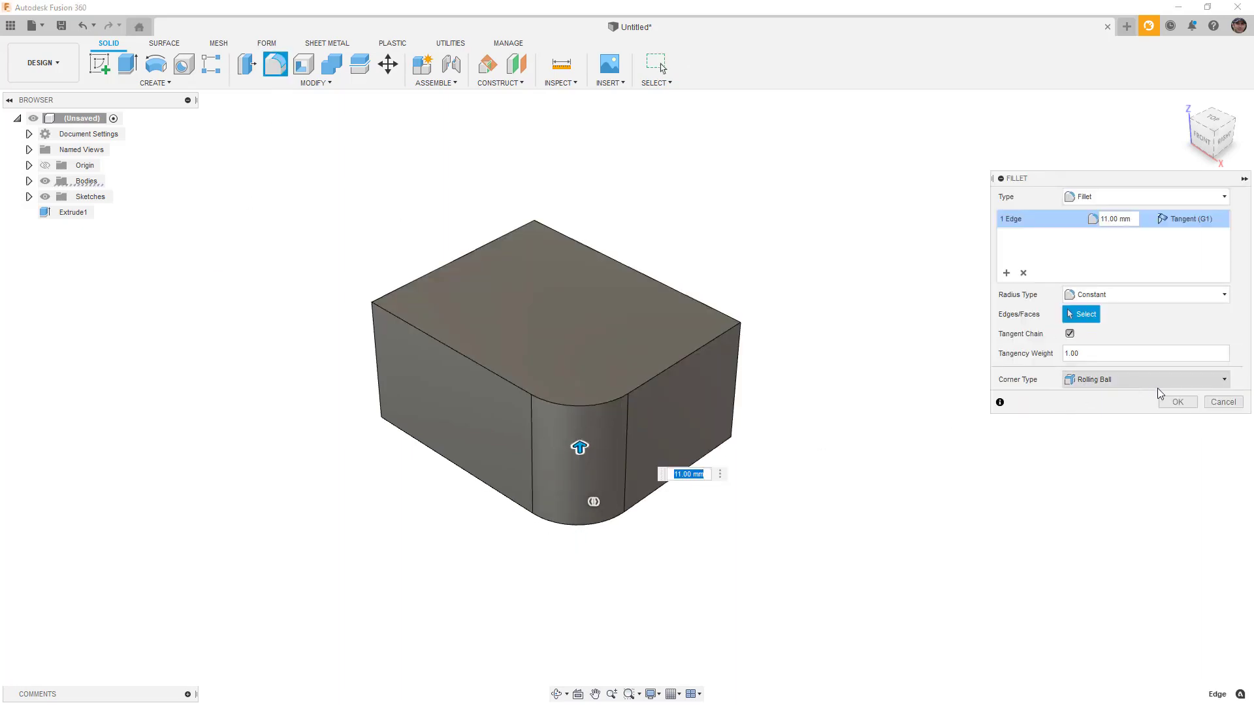
click(1175, 403)
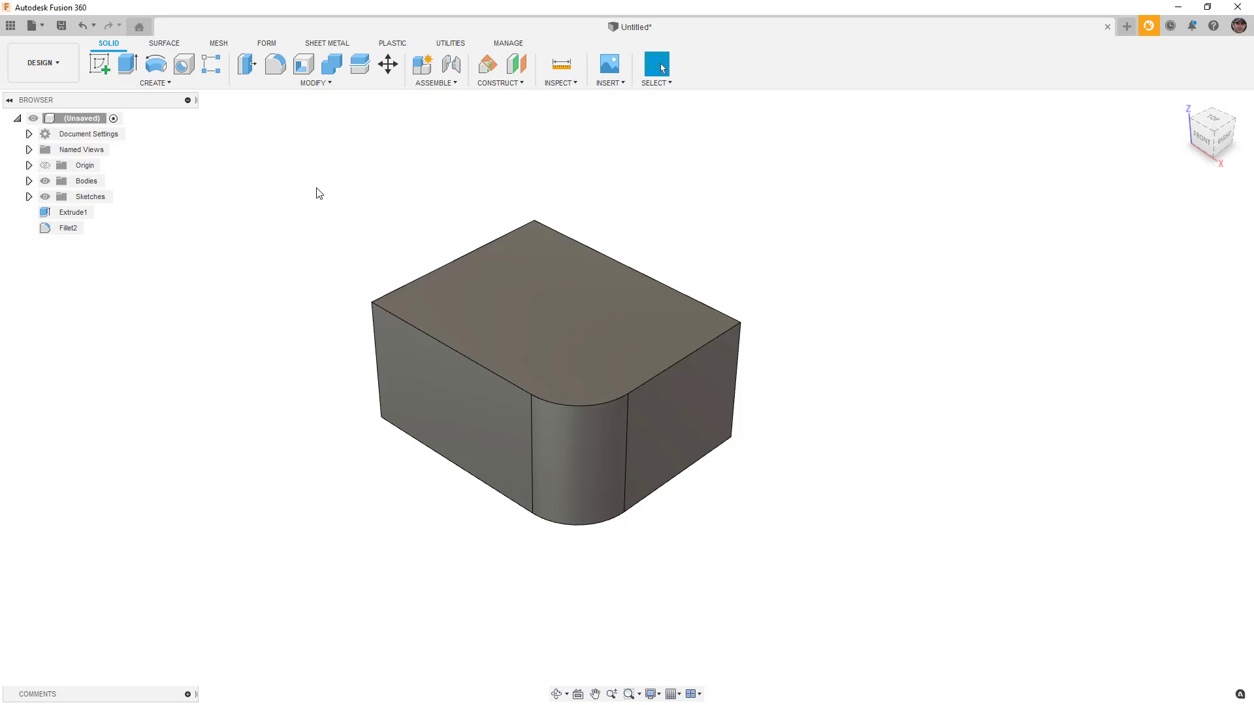
Shell the filleted box, removing its top face to leave it open.
click(303, 63)
click(545, 385)
drag(545, 385, 549, 384)
click(1177, 303)
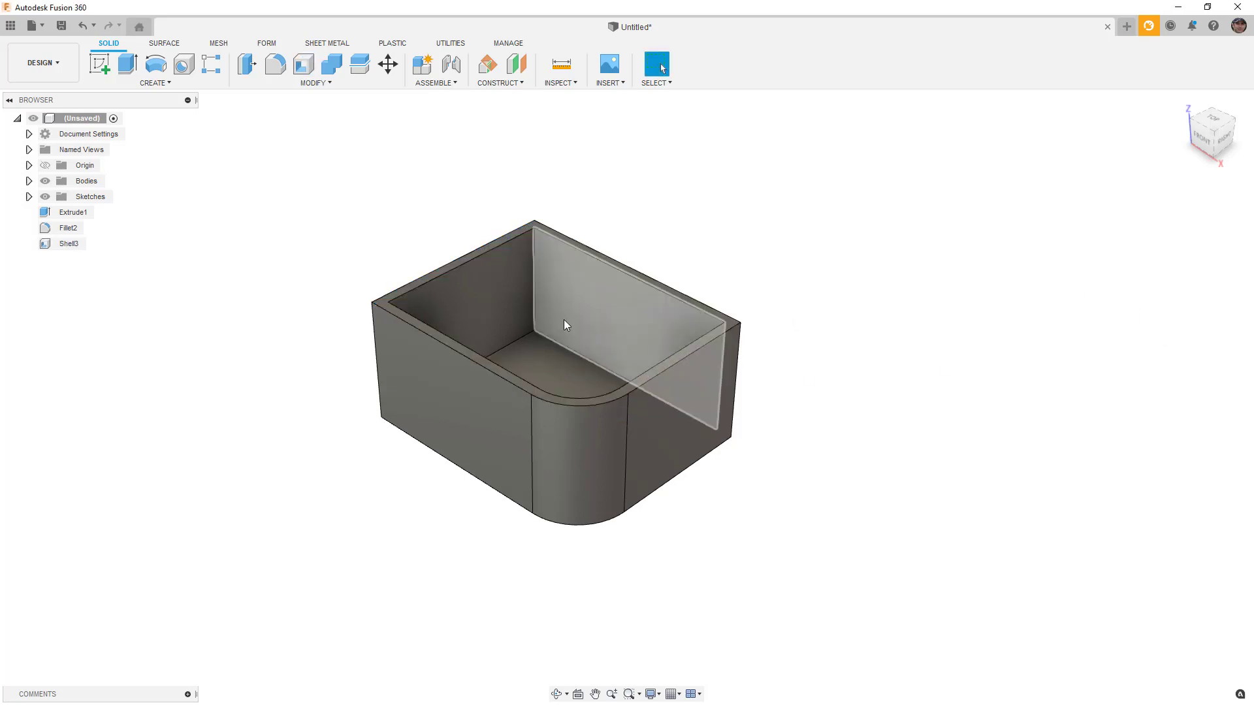
Offset the inside floor face of the shelled box upward by 15 mm.
click(548, 372)
click(241, 69)
drag(551, 328, 547, 293)
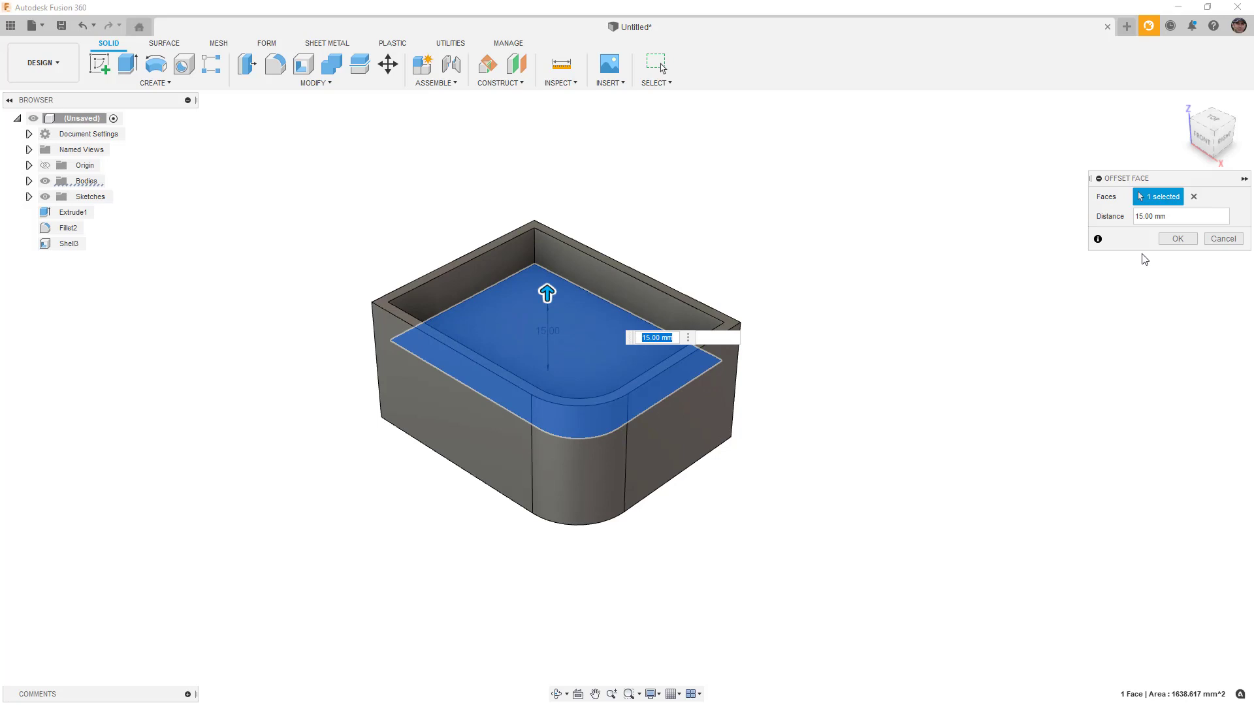
click(1177, 240)
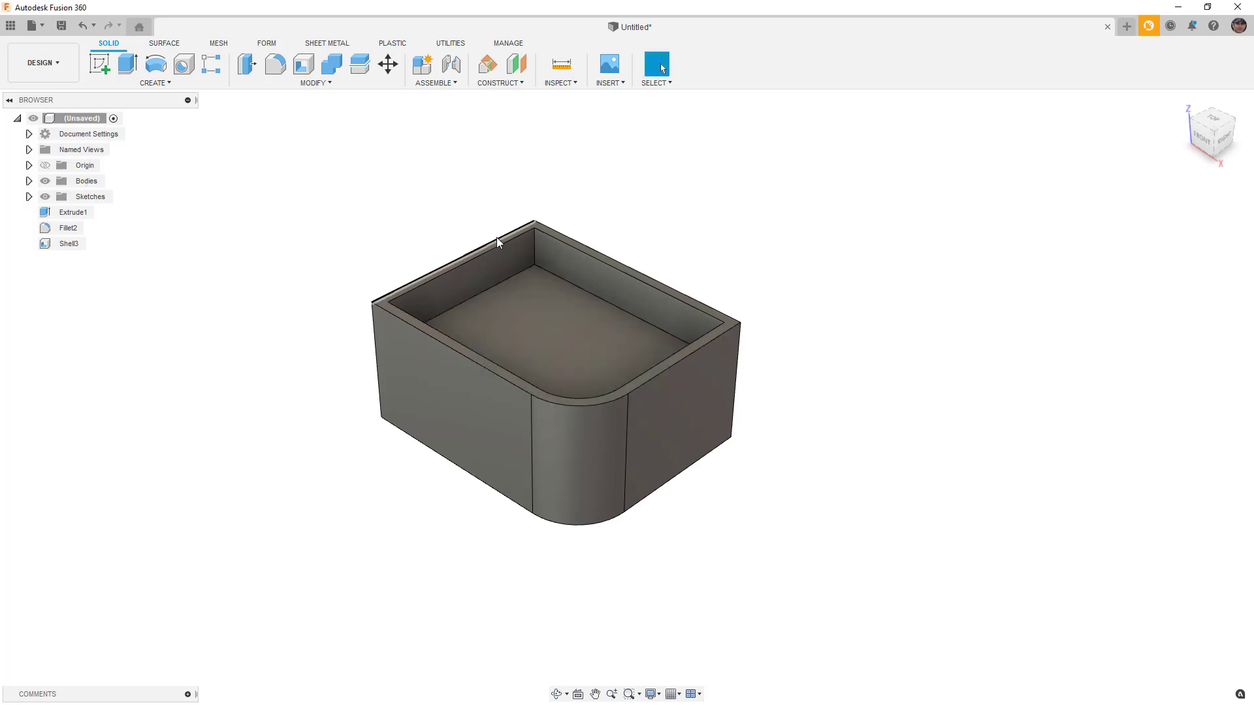
Turn design history capture back on for the design and hide the solid box body.
right_click(88, 120)
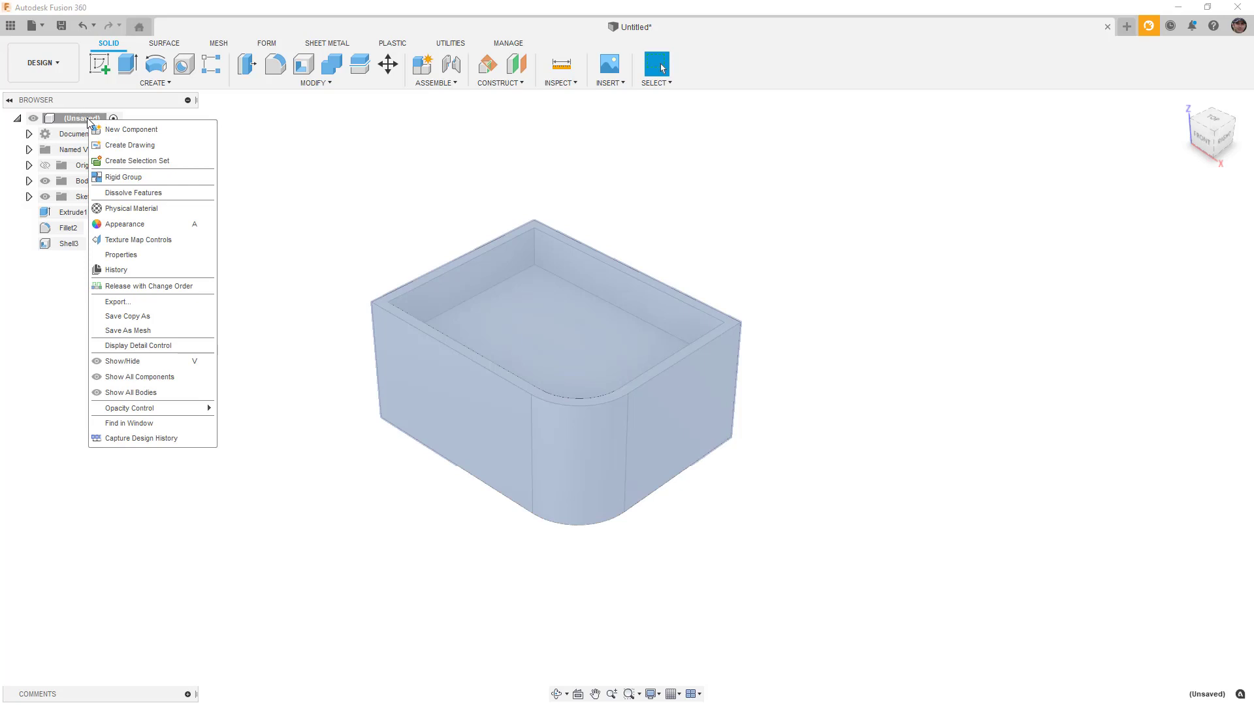
click(155, 438)
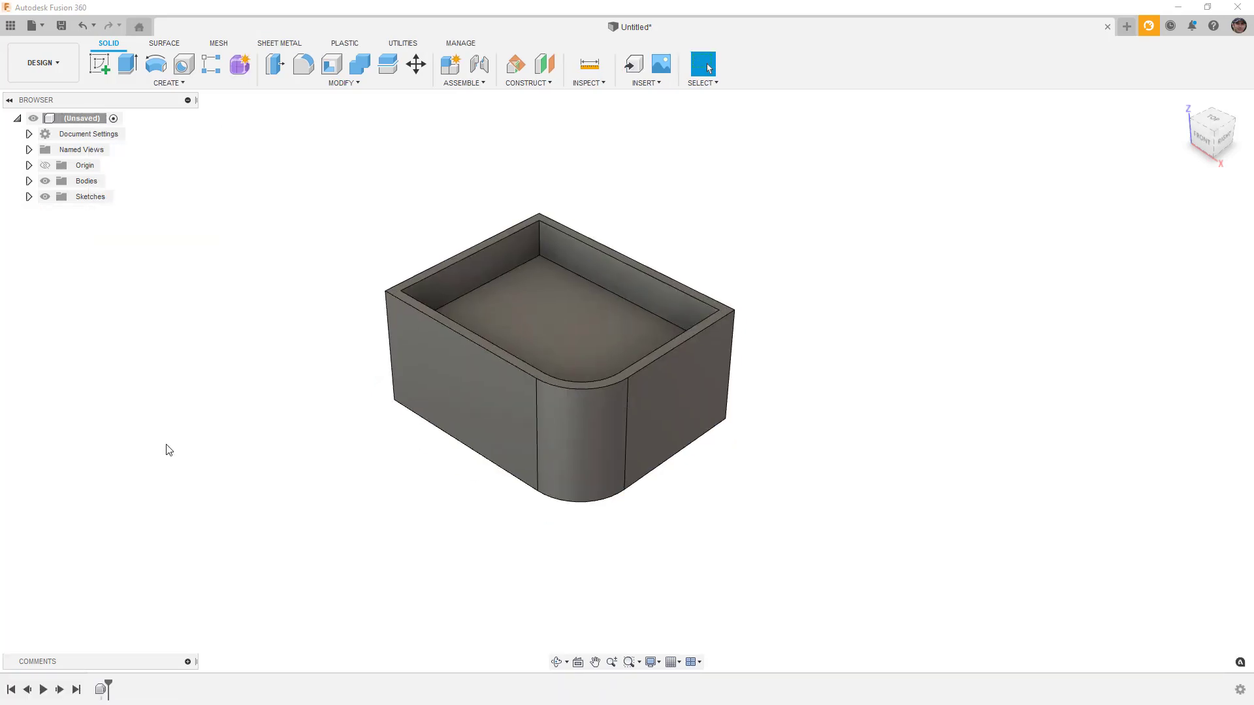
click(29, 181)
click(57, 196)
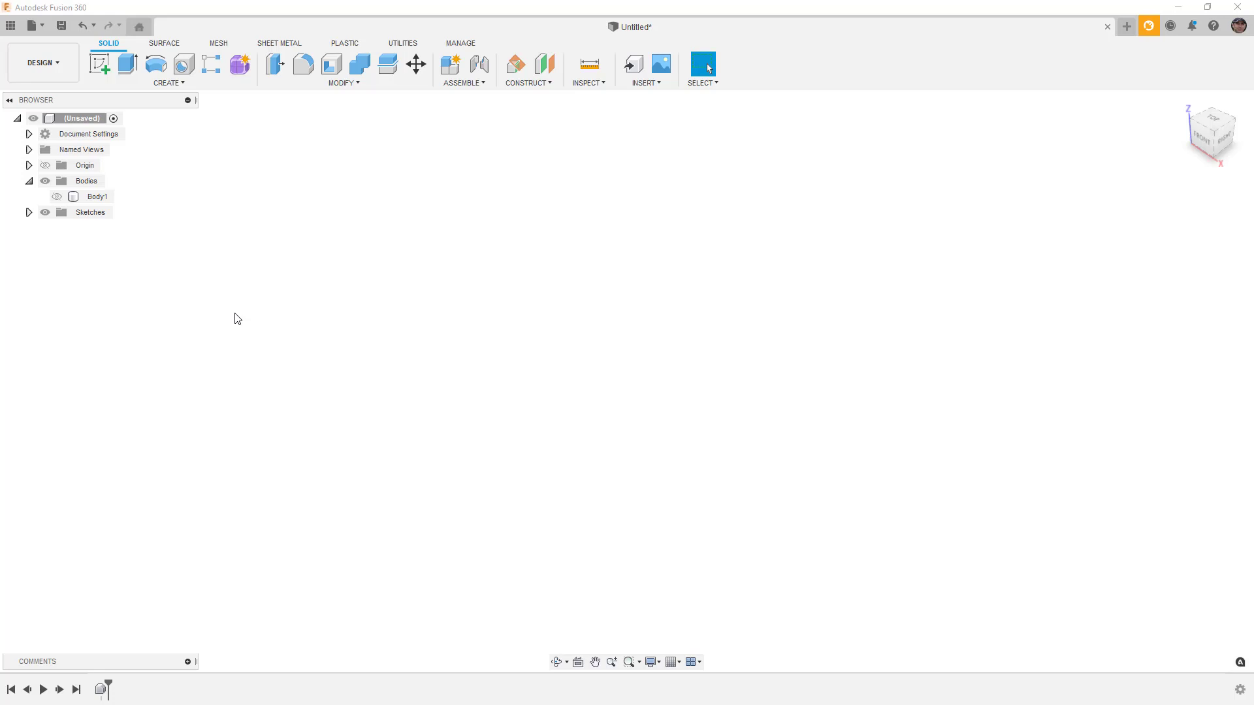
click(29, 182)
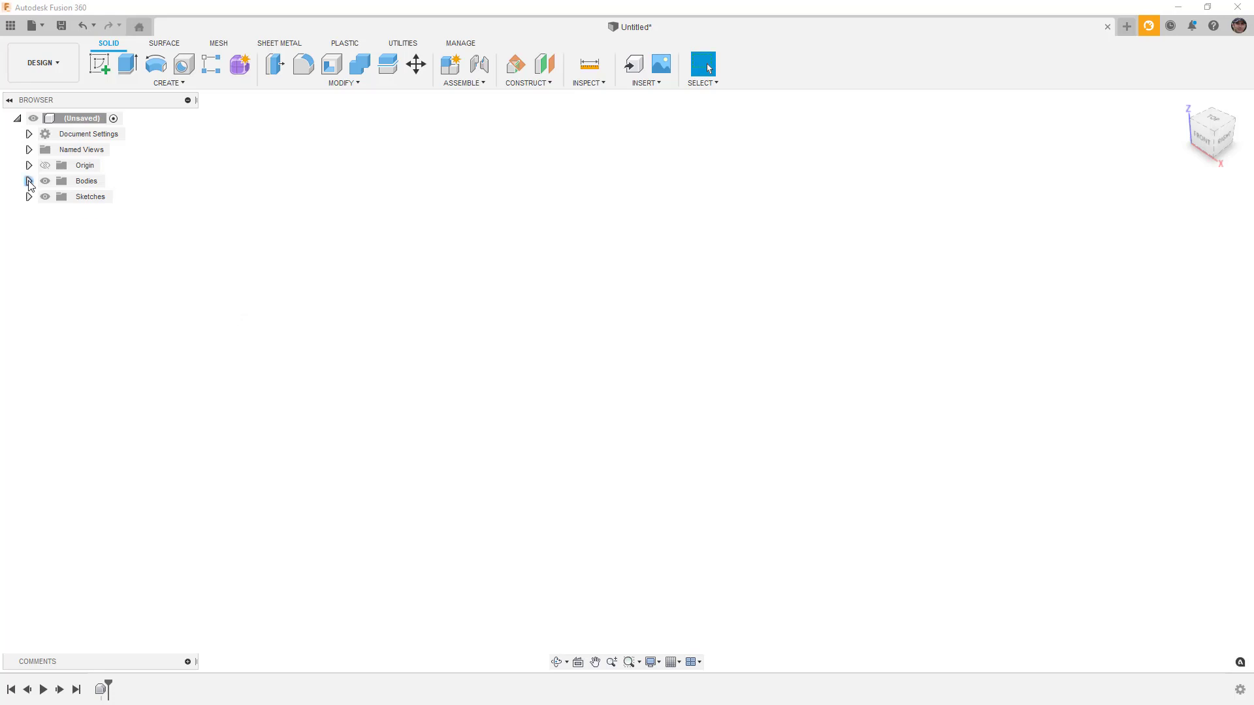
Start a form and create a box centred on the origin of the horizontal plane, about 34.3 by 27.5 mm and 25 mm high.
click(240, 67)
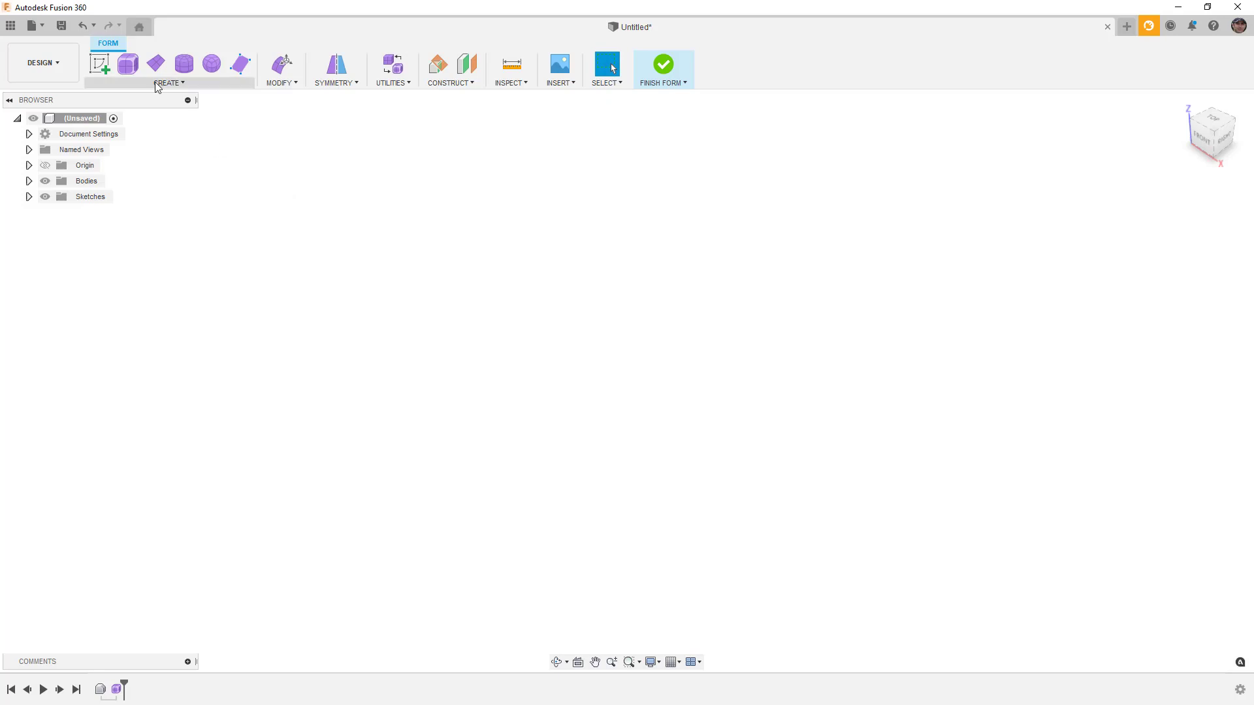
click(128, 64)
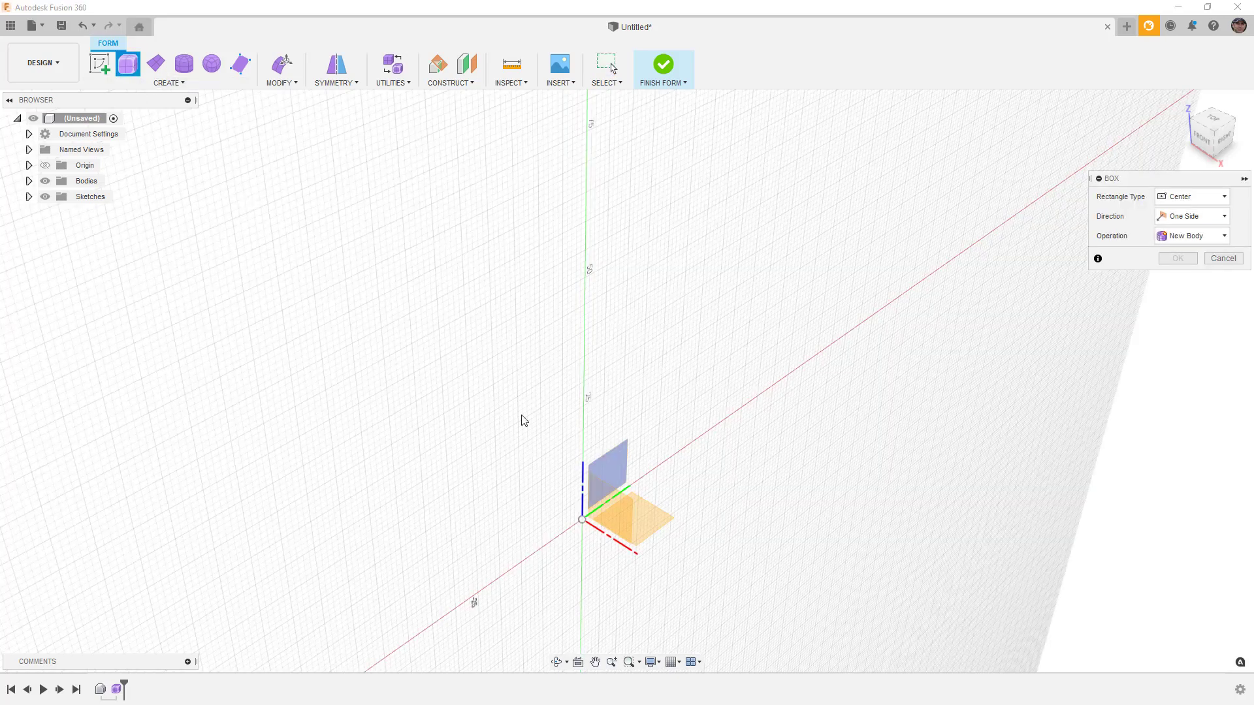
click(627, 513)
click(582, 519)
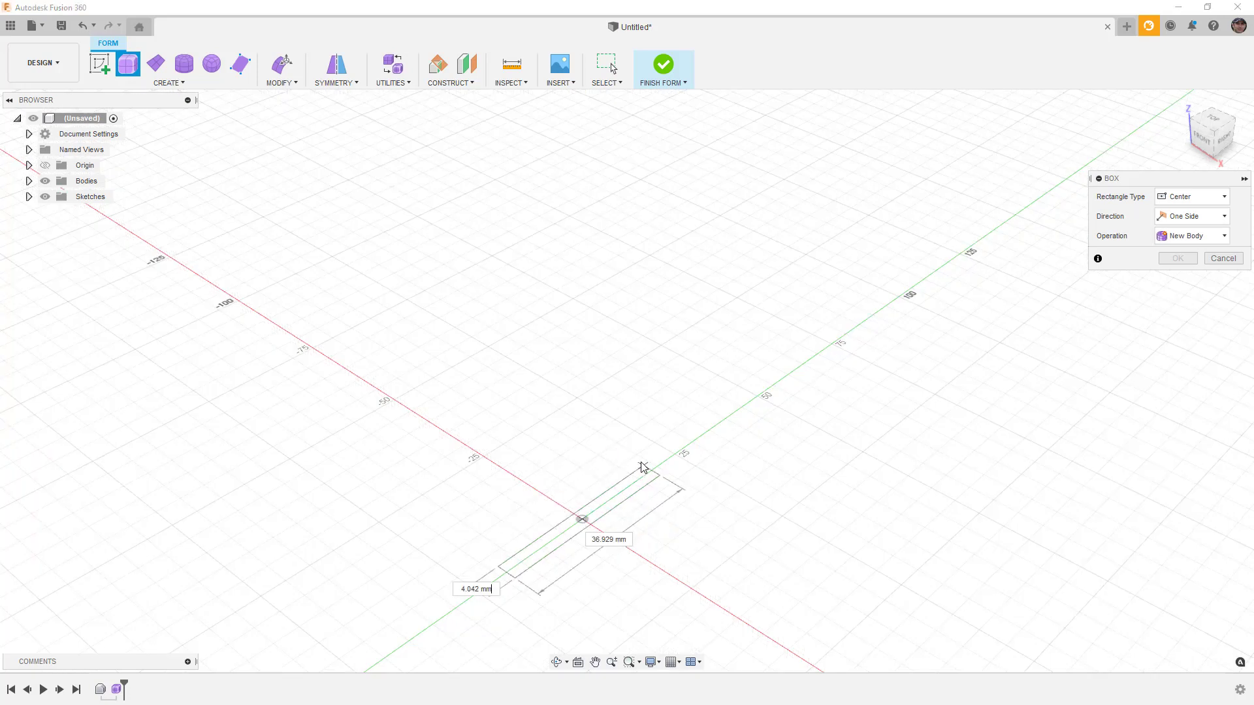
click(568, 445)
text(25)
key(Return)
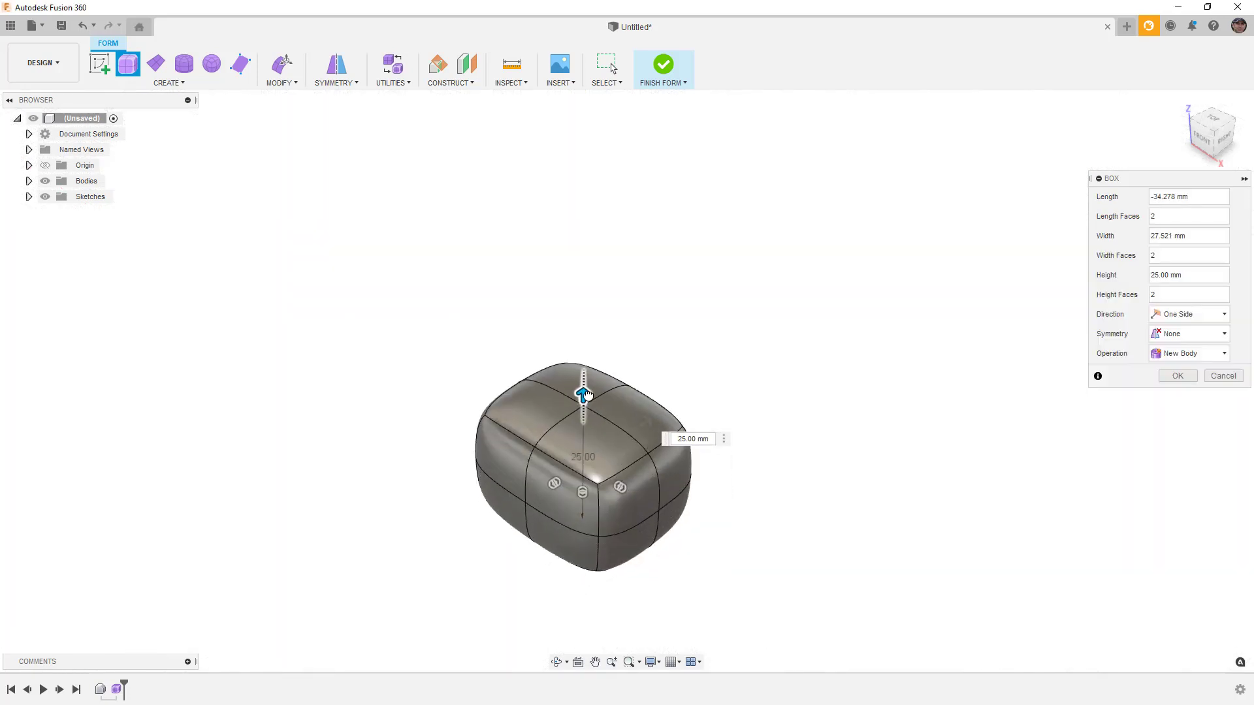
middle_drag(462, 476, 403, 324)
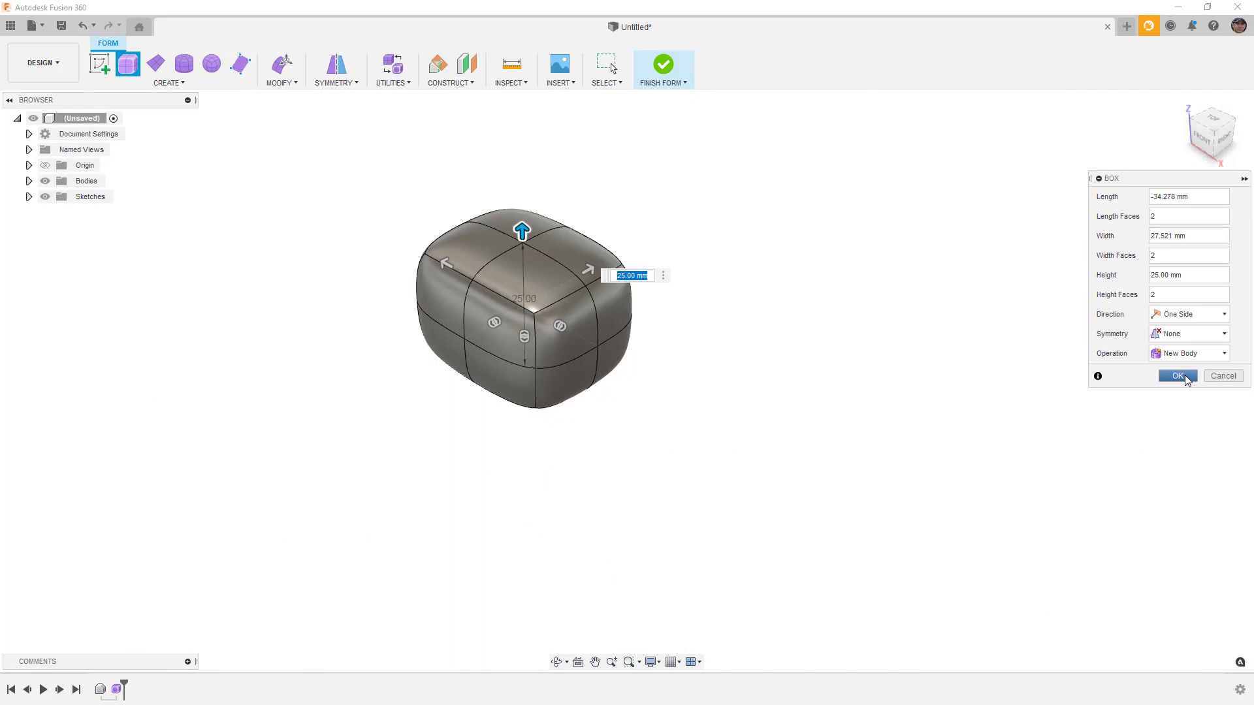
click(1179, 377)
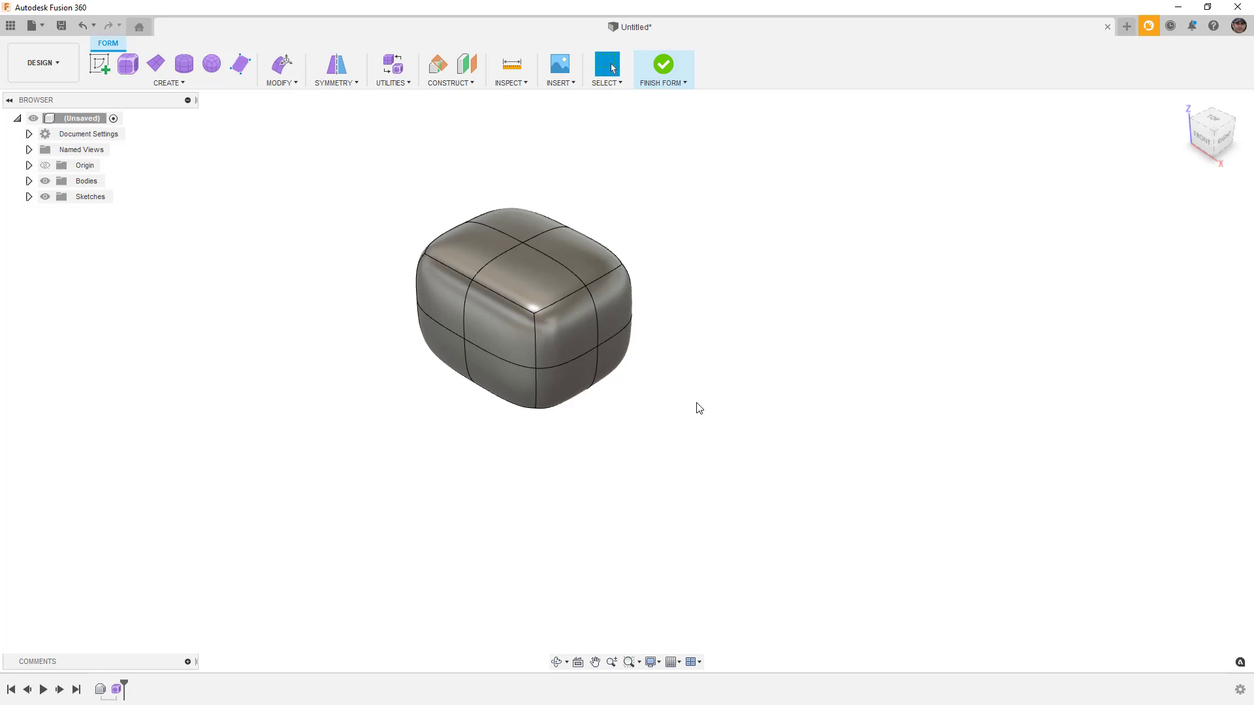
Set the display mode of the T-Spline form body to box display.
click(539, 288)
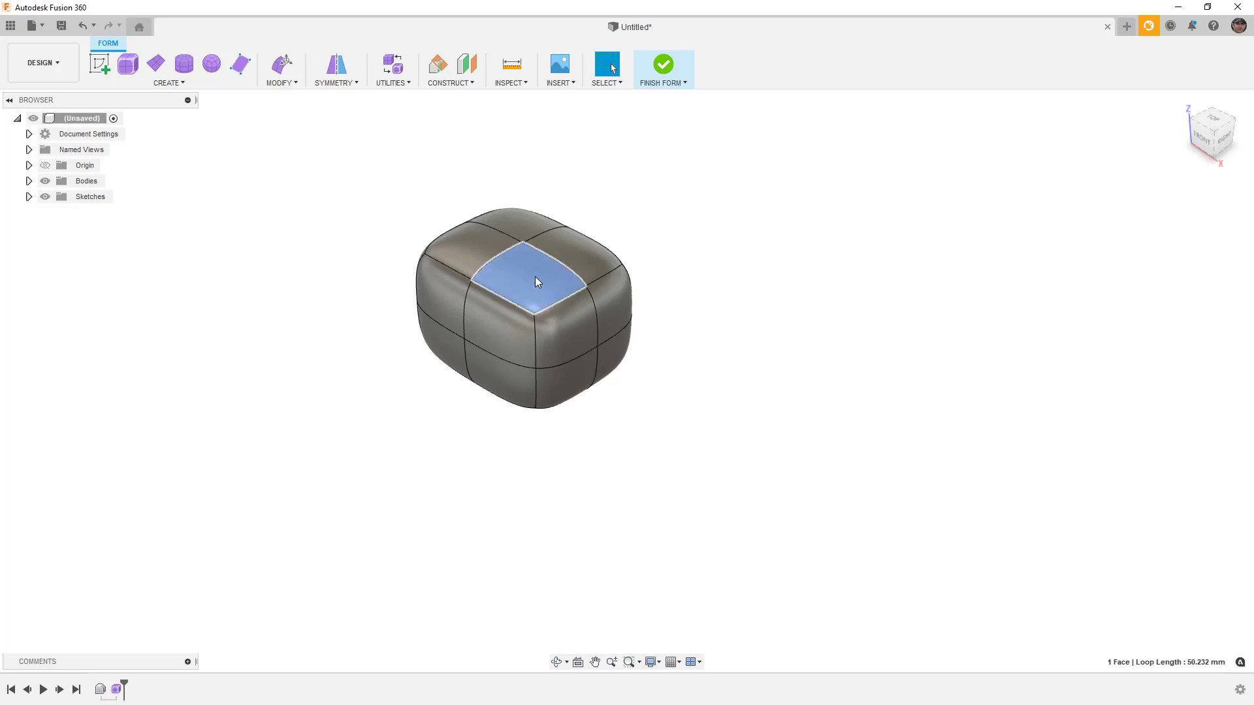
click(398, 81)
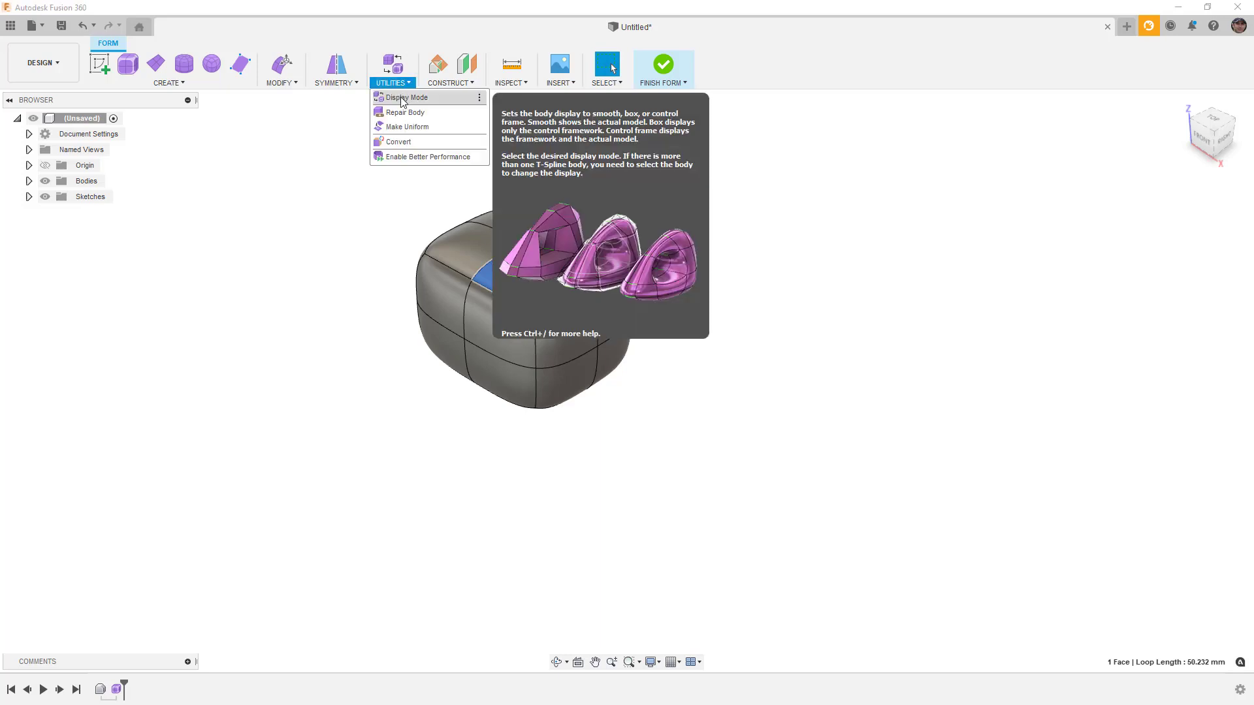
click(404, 98)
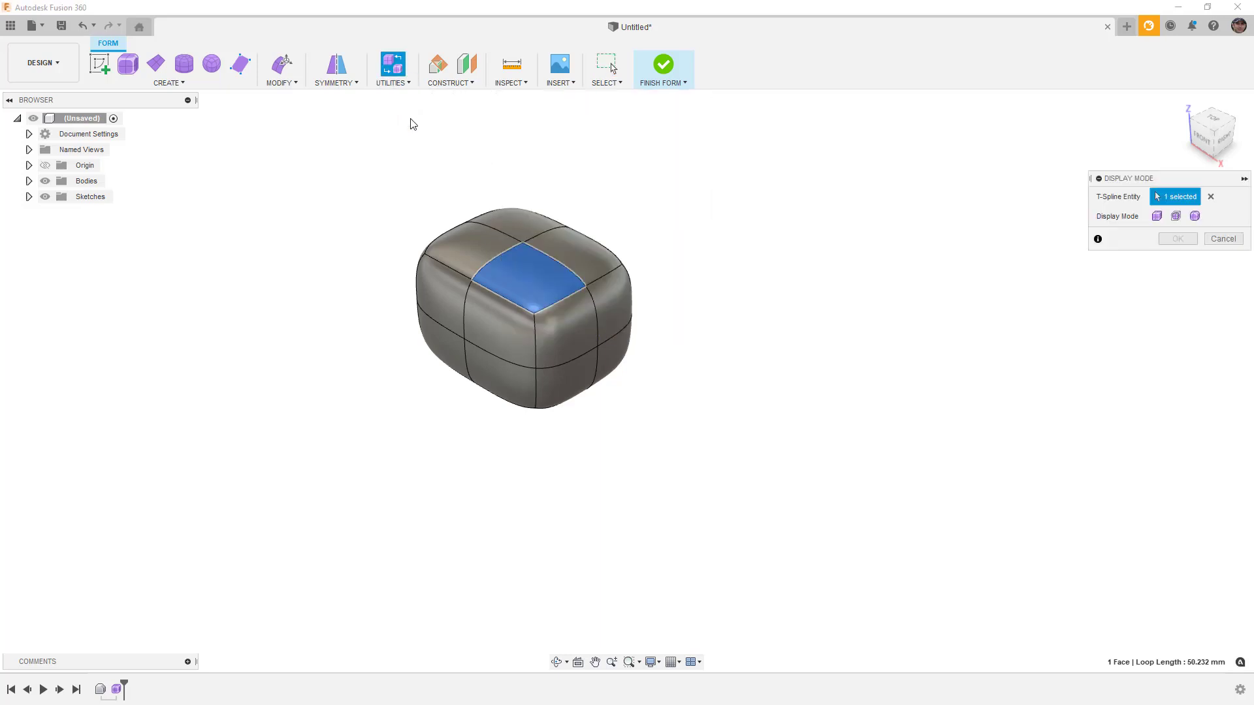
click(1157, 216)
click(1177, 238)
click(766, 381)
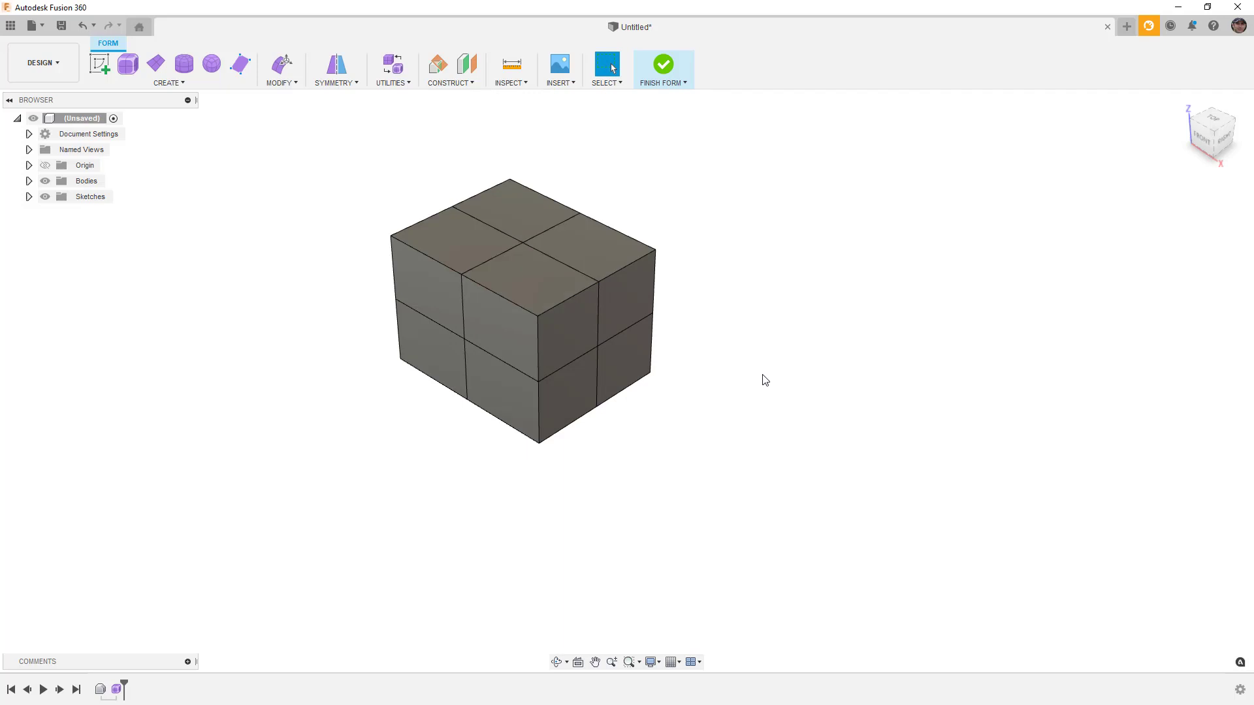
Show the form body in control frame display to examine a top corner vertex, and return it to box display.
key(ctrl+2)
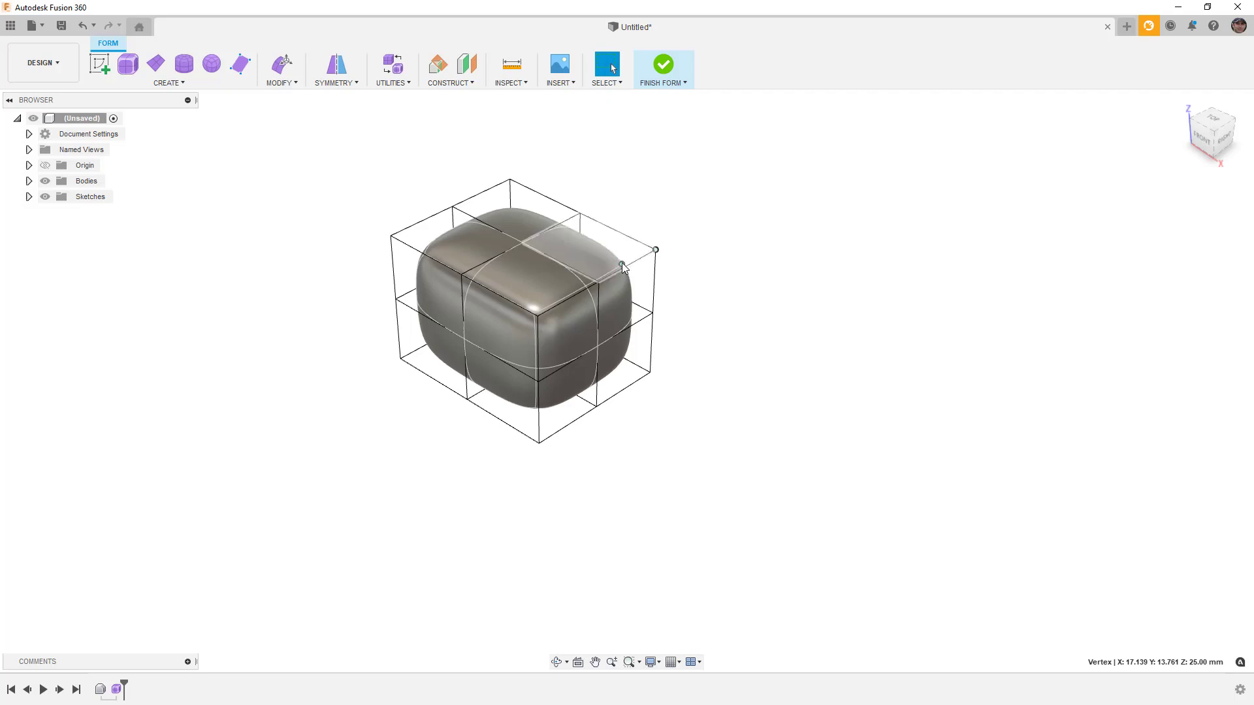
click(622, 266)
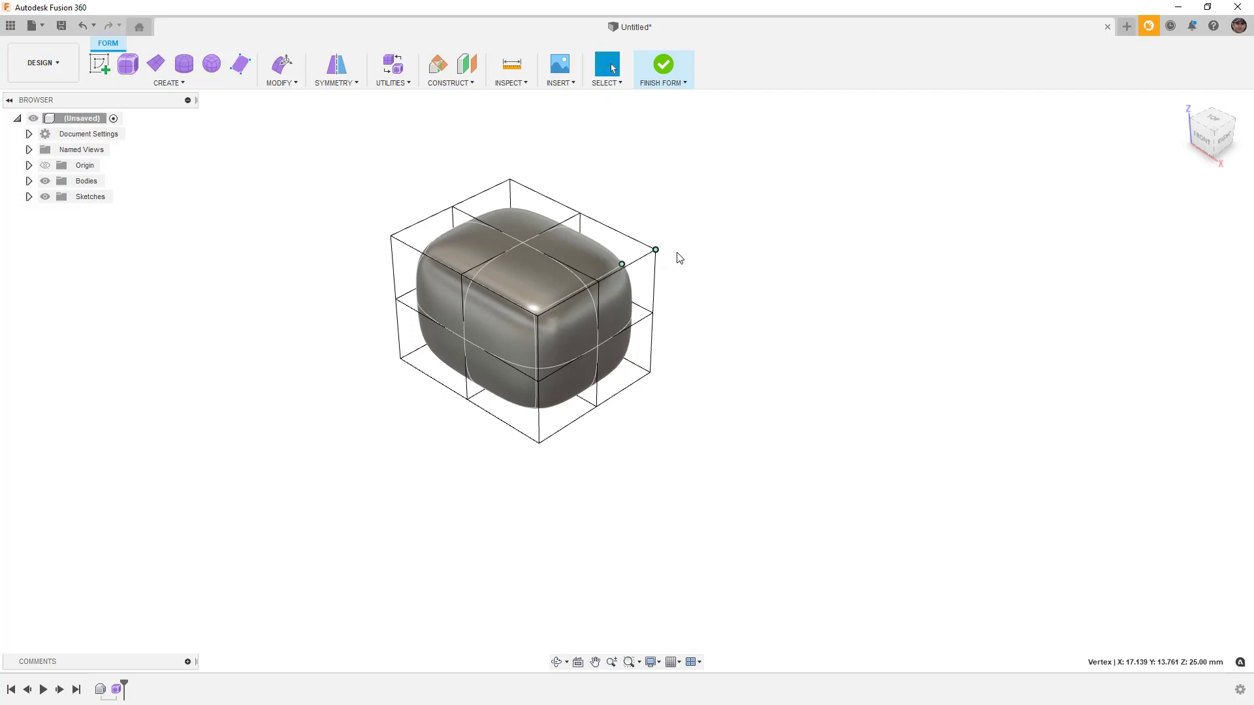
key(ctrl+1)
middle_drag(736, 285, 742, 322)
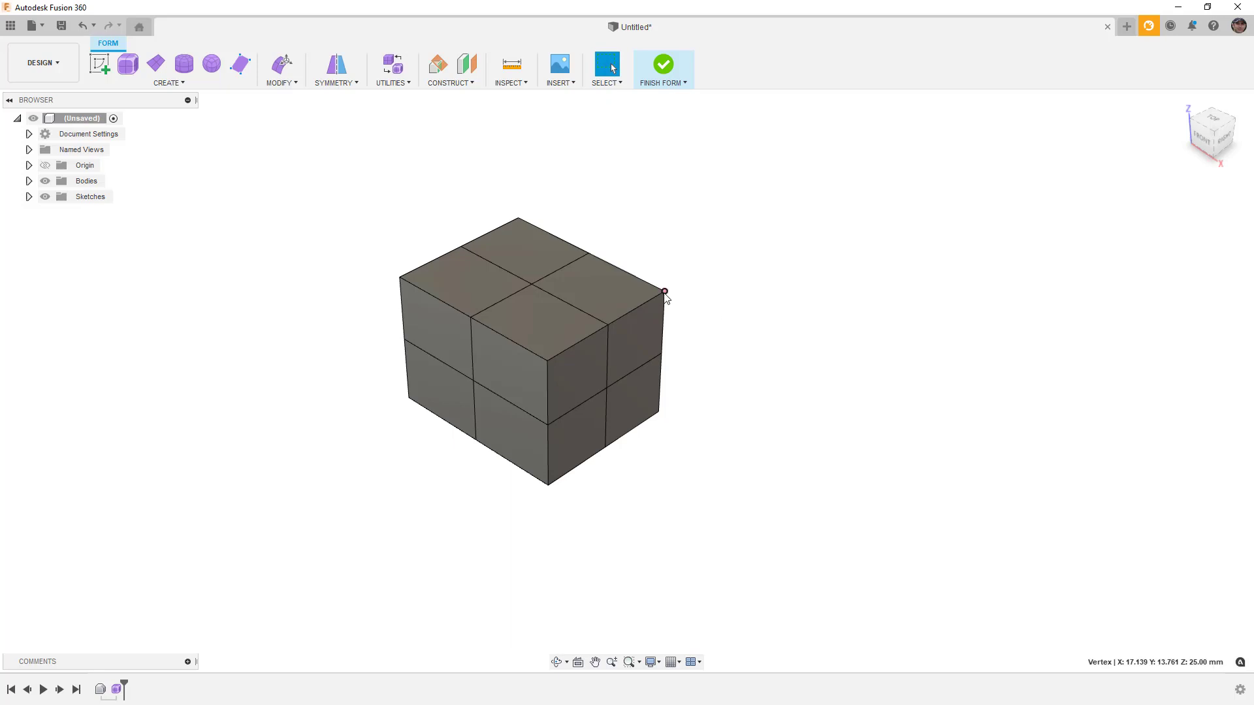
Start Edit Form and select the rightmost top corner vertex of the form box.
click(633, 297)
click(645, 274)
click(288, 68)
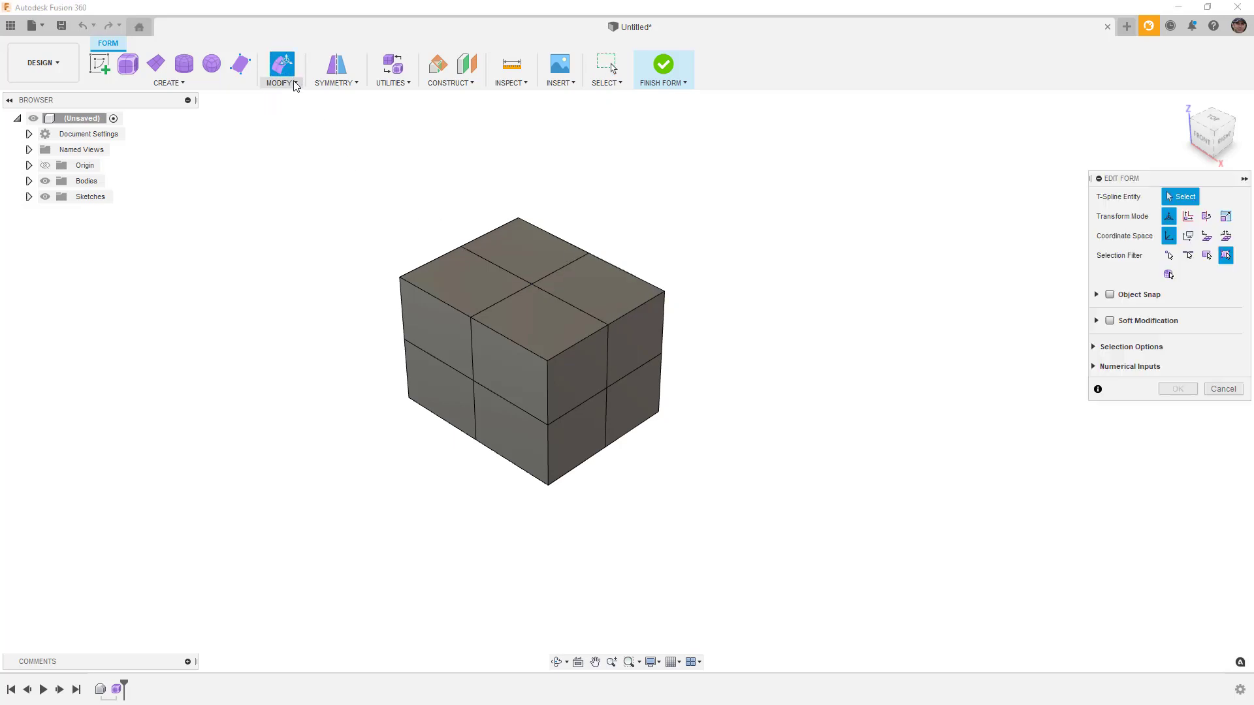
click(293, 83)
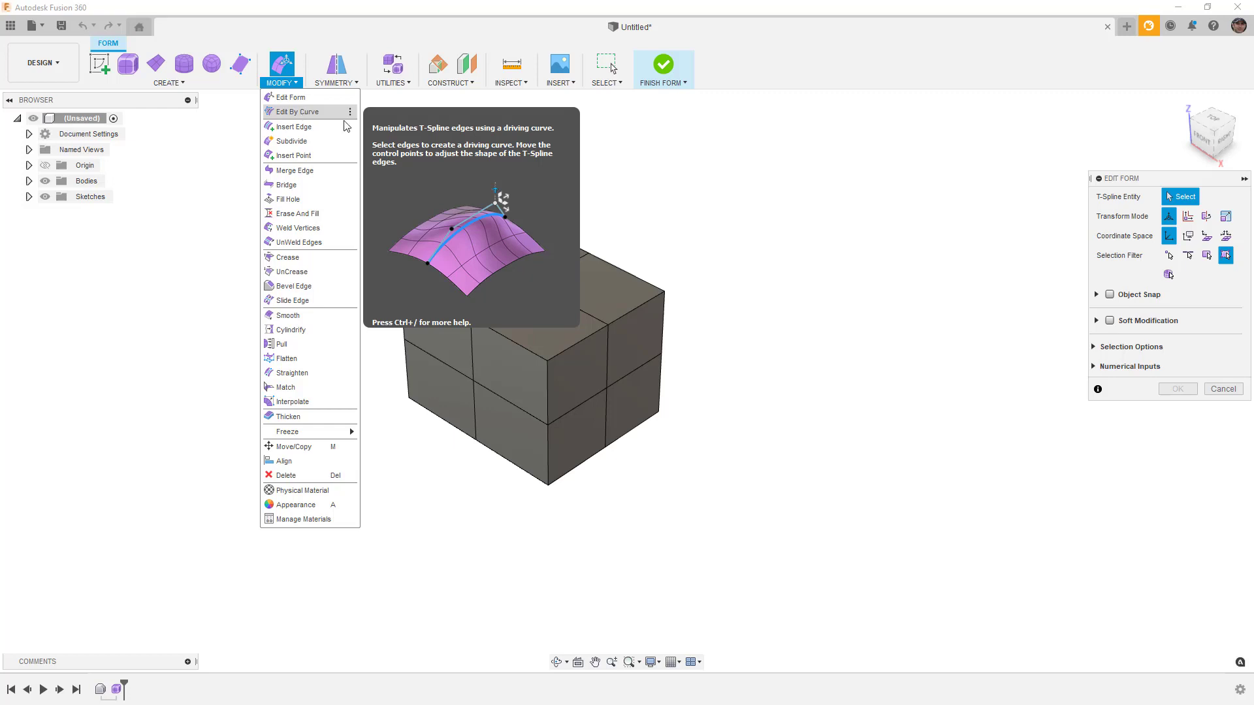
click(859, 248)
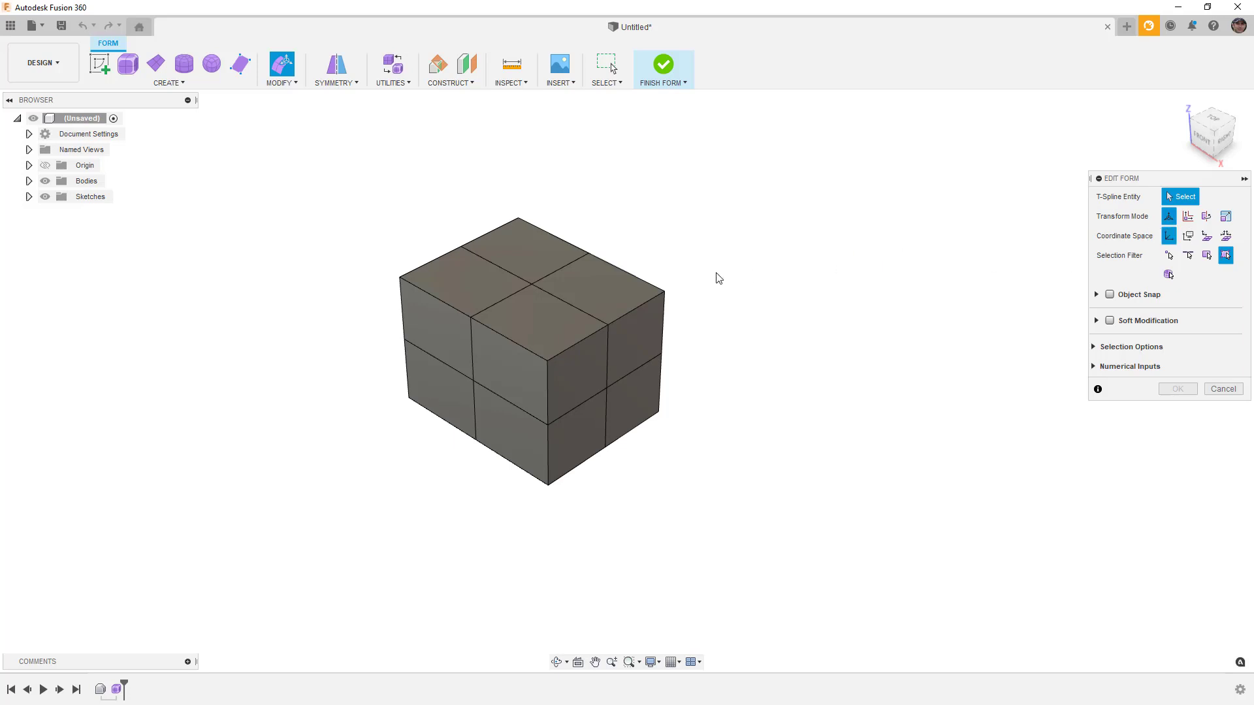
click(665, 293)
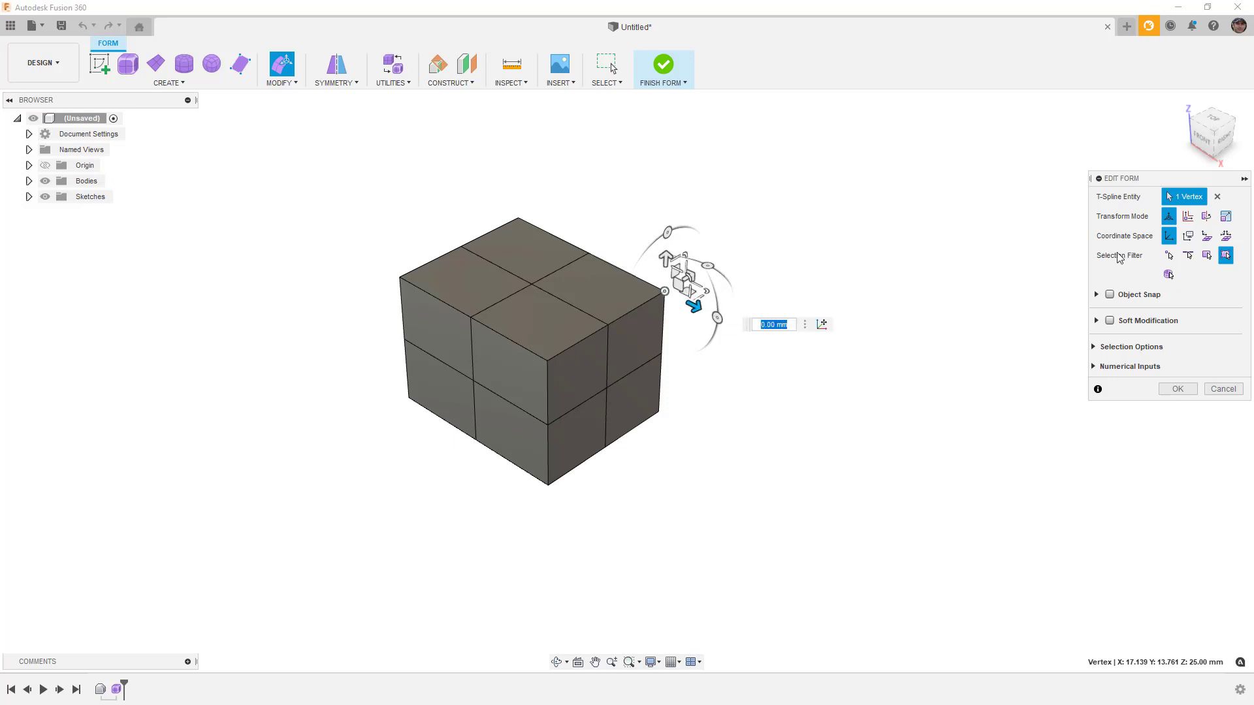
Try the translation, rotation and scale transform modes on the corner vertex, and return to the combined transform mode.
click(1188, 218)
click(1207, 216)
click(1225, 216)
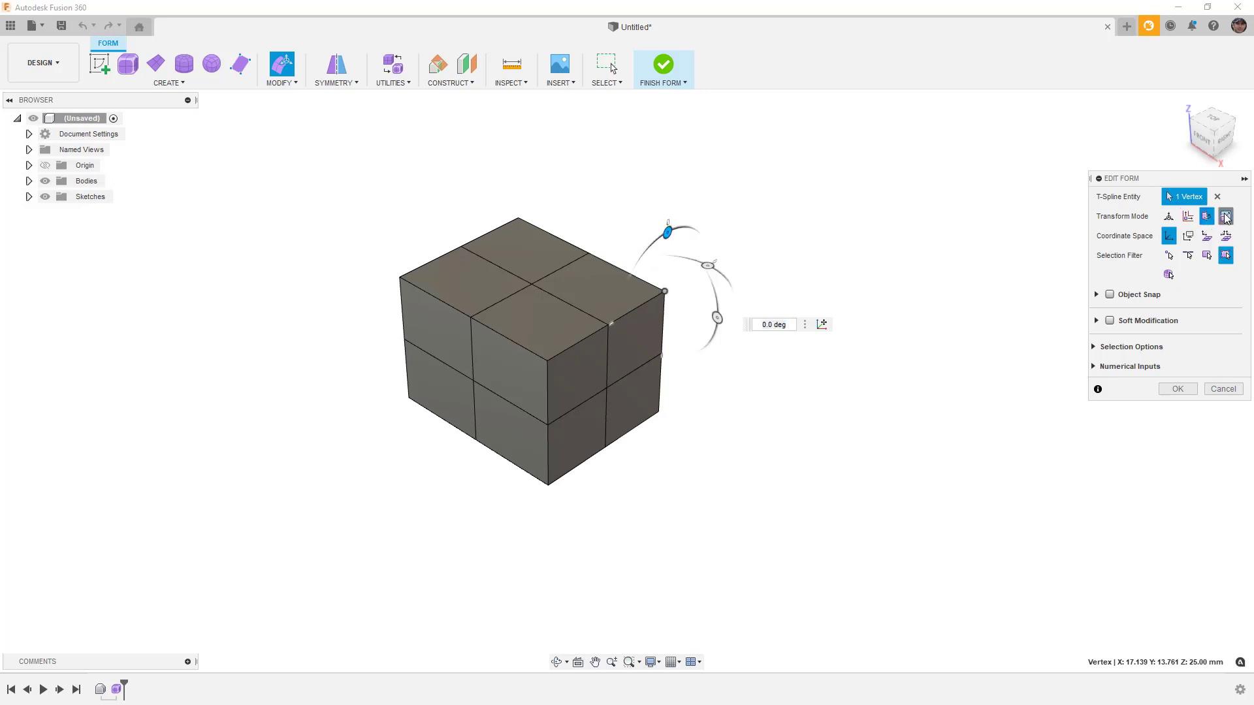
click(1170, 217)
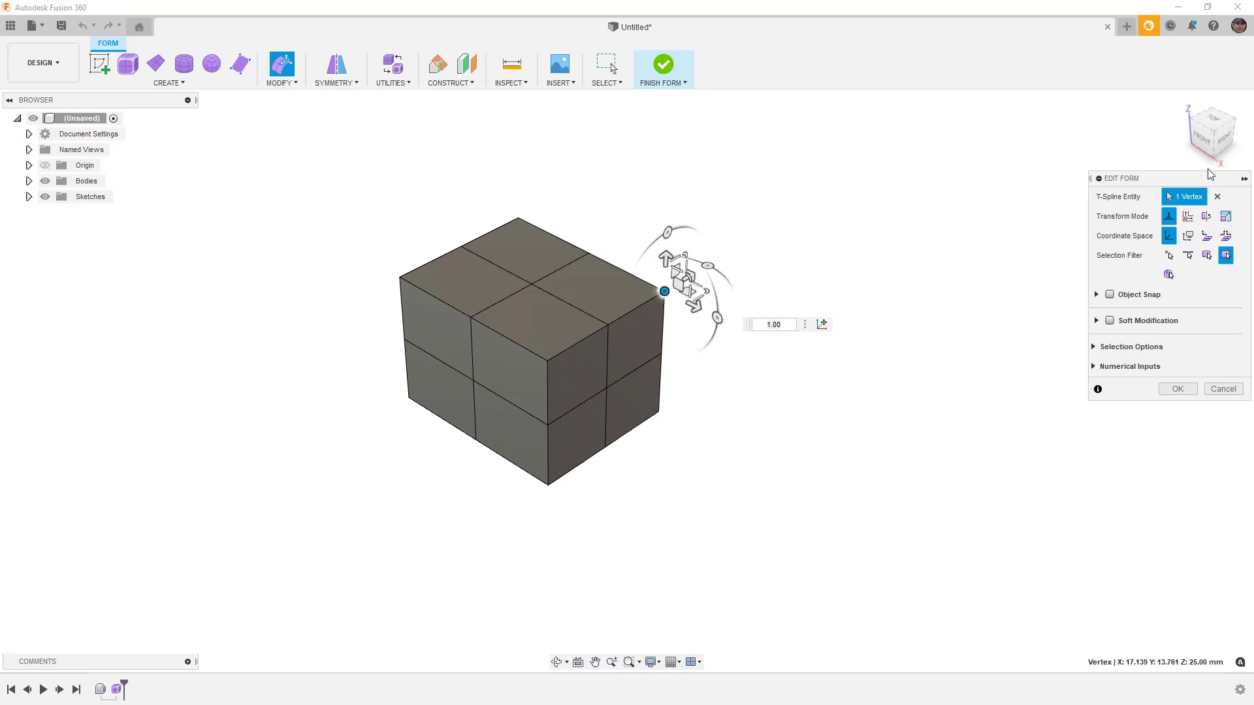
Try the view, local and Local Per Entity coordinate spaces, return to world space, and switch Soft Modification on and off.
click(1189, 236)
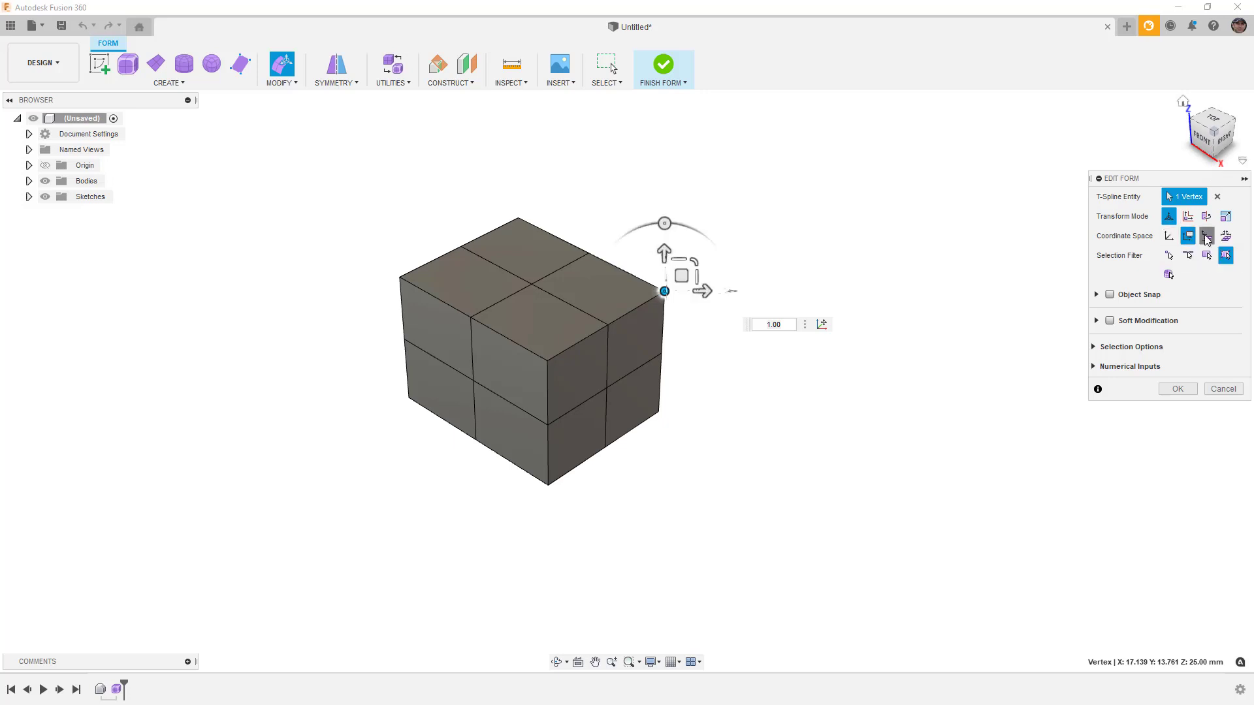
click(1207, 237)
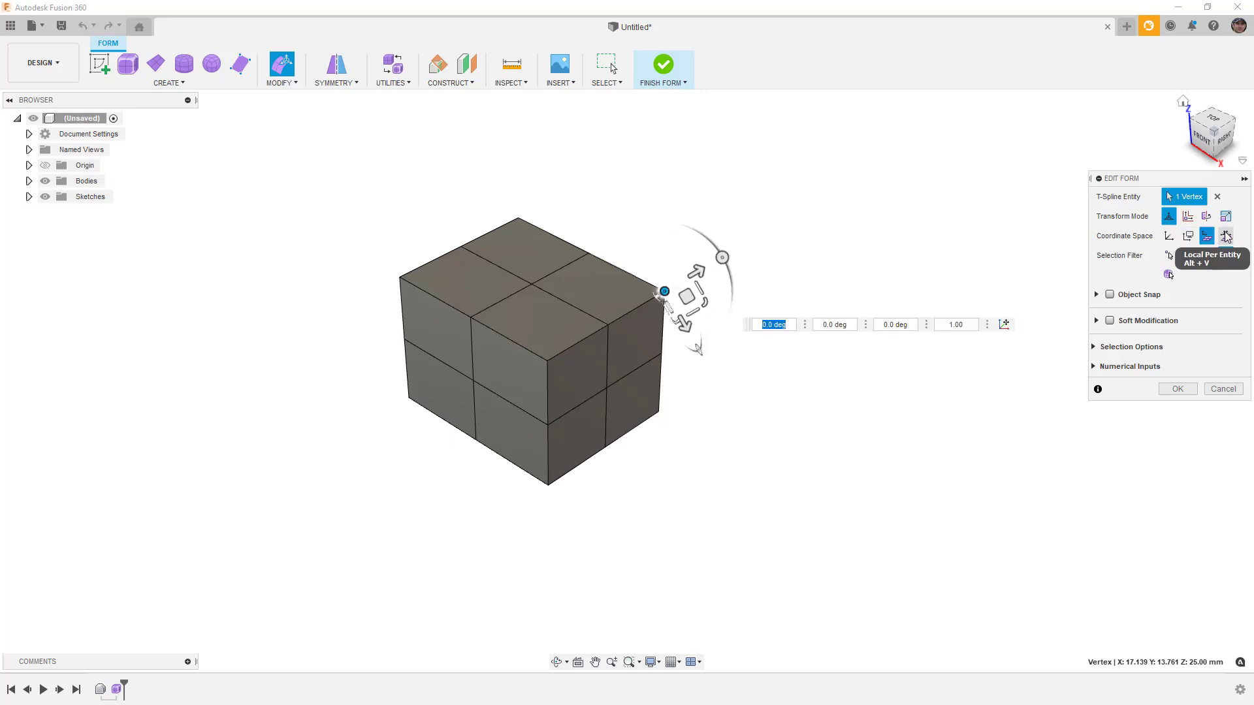
click(1226, 237)
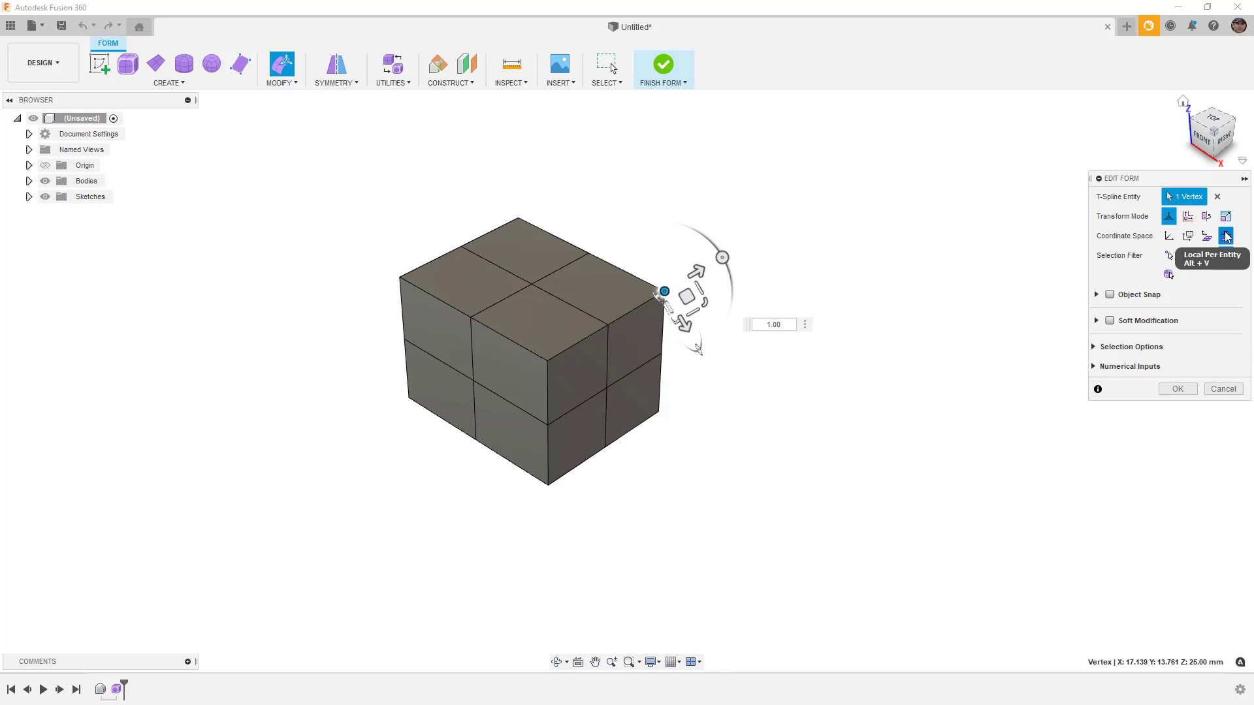
click(1170, 237)
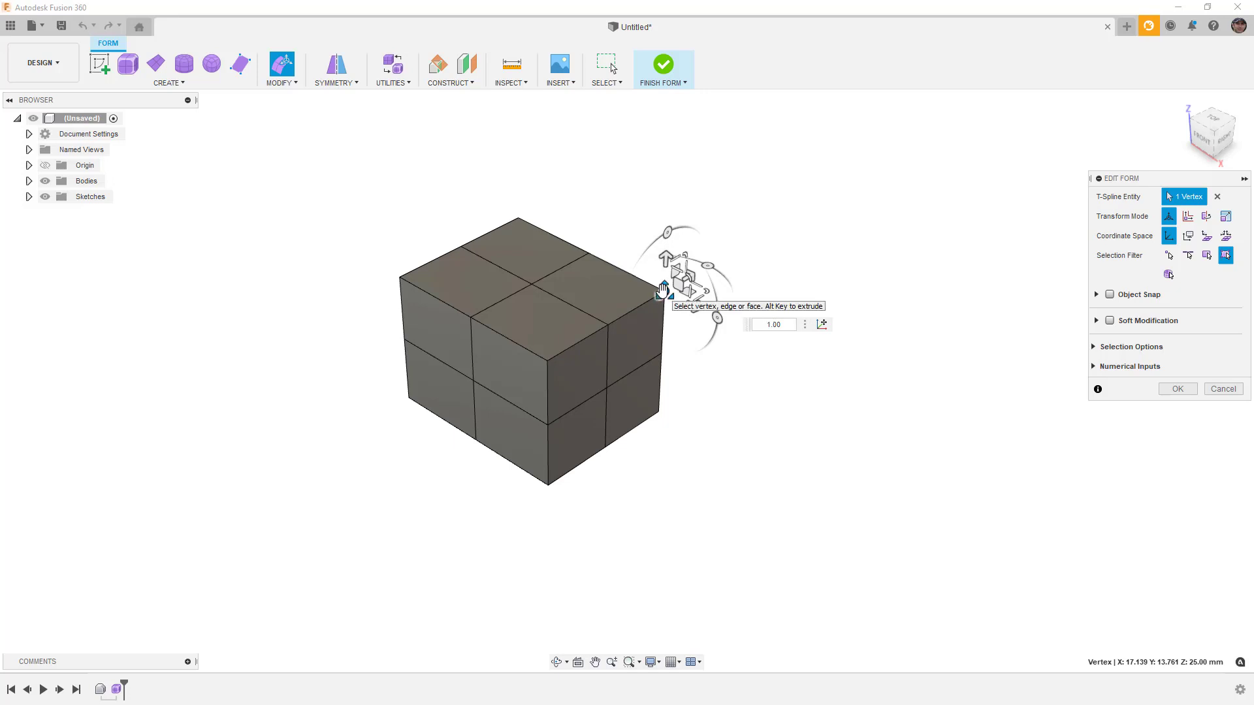
click(1110, 321)
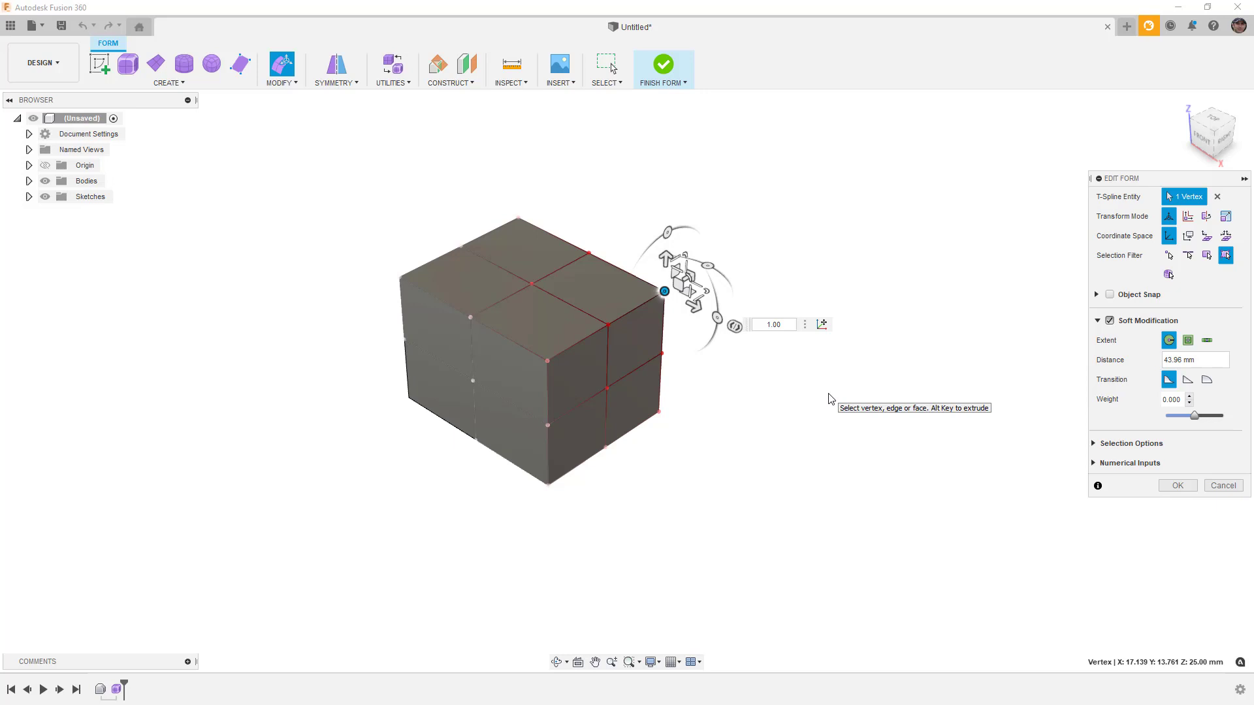
click(1109, 321)
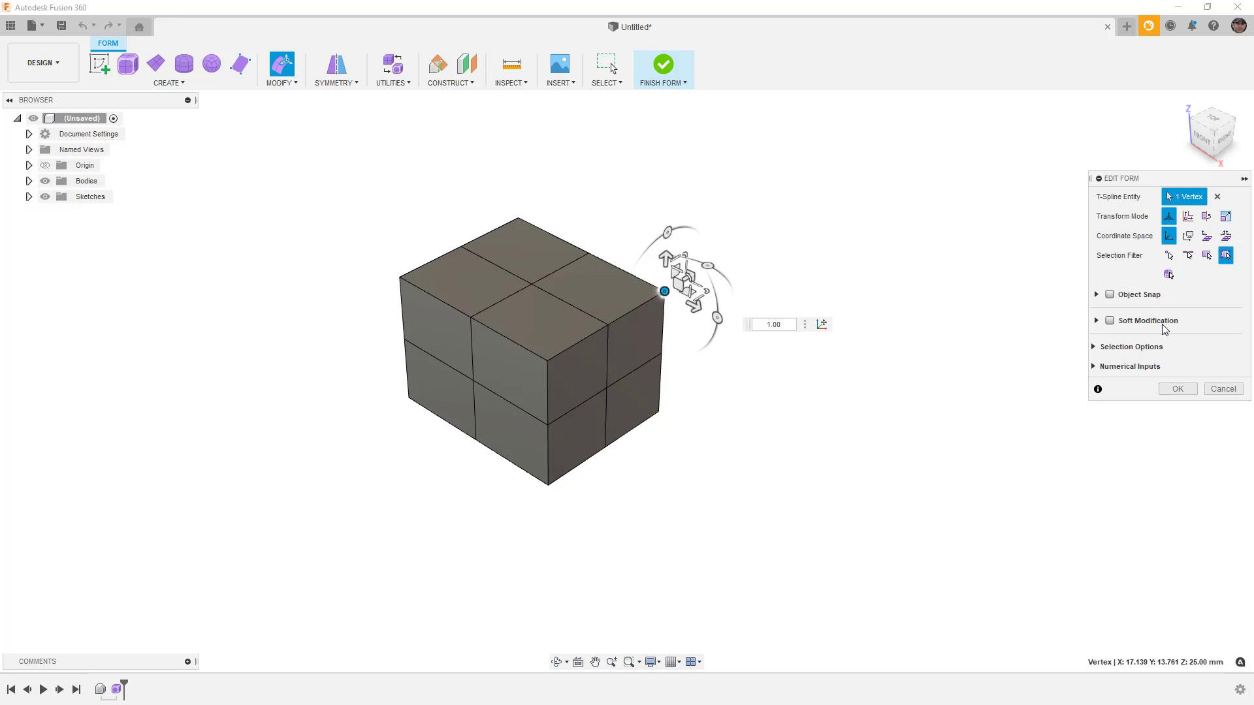
Look over the selection options of Edit Form, cancel the command, and look through the other form modify commands.
click(1095, 348)
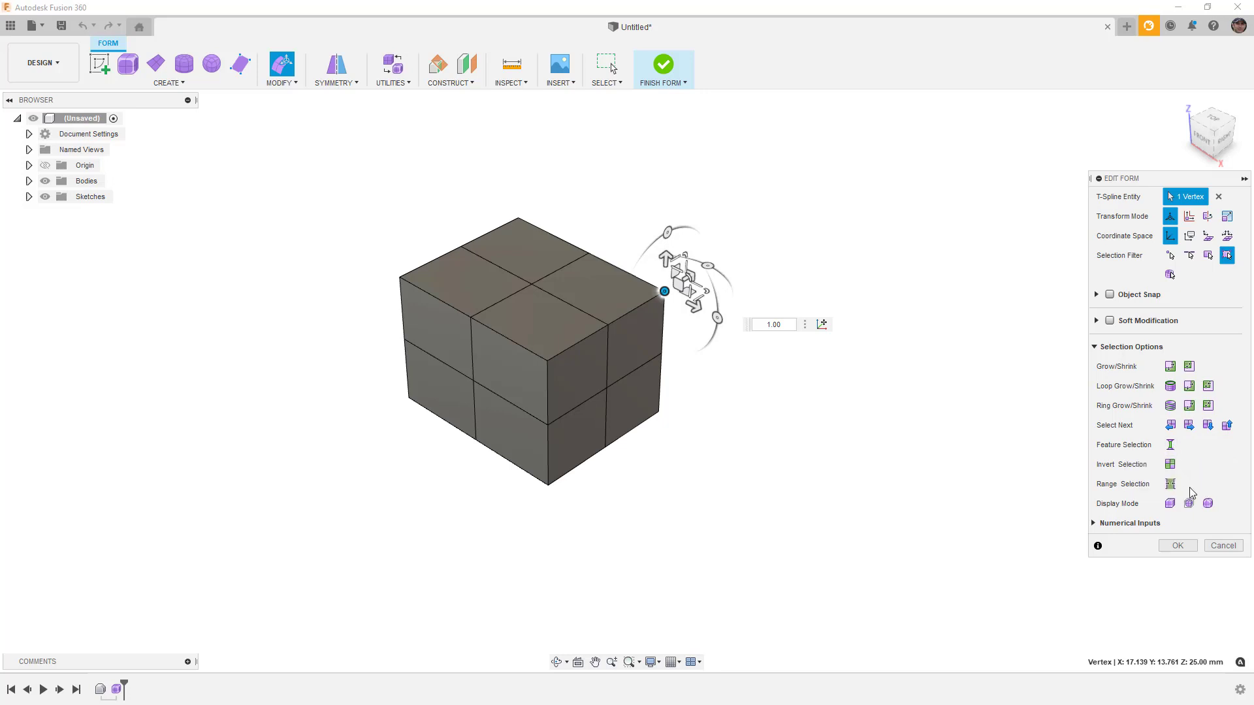
click(1095, 348)
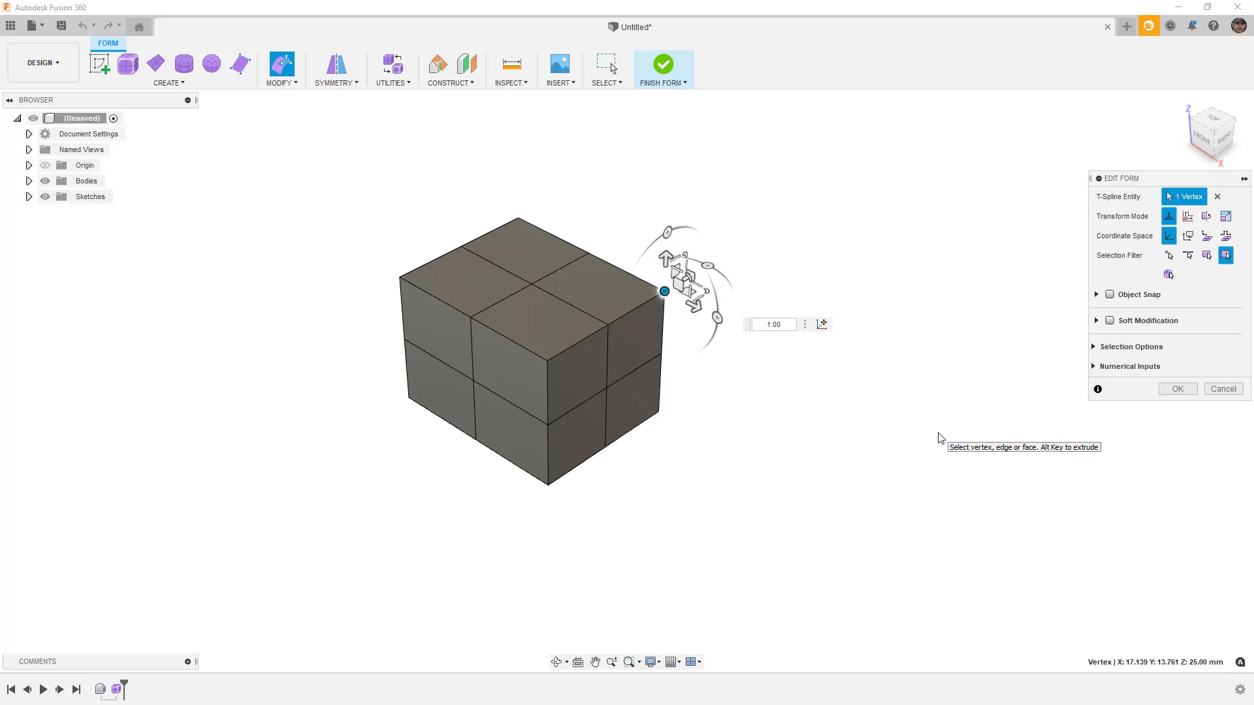
click(1223, 389)
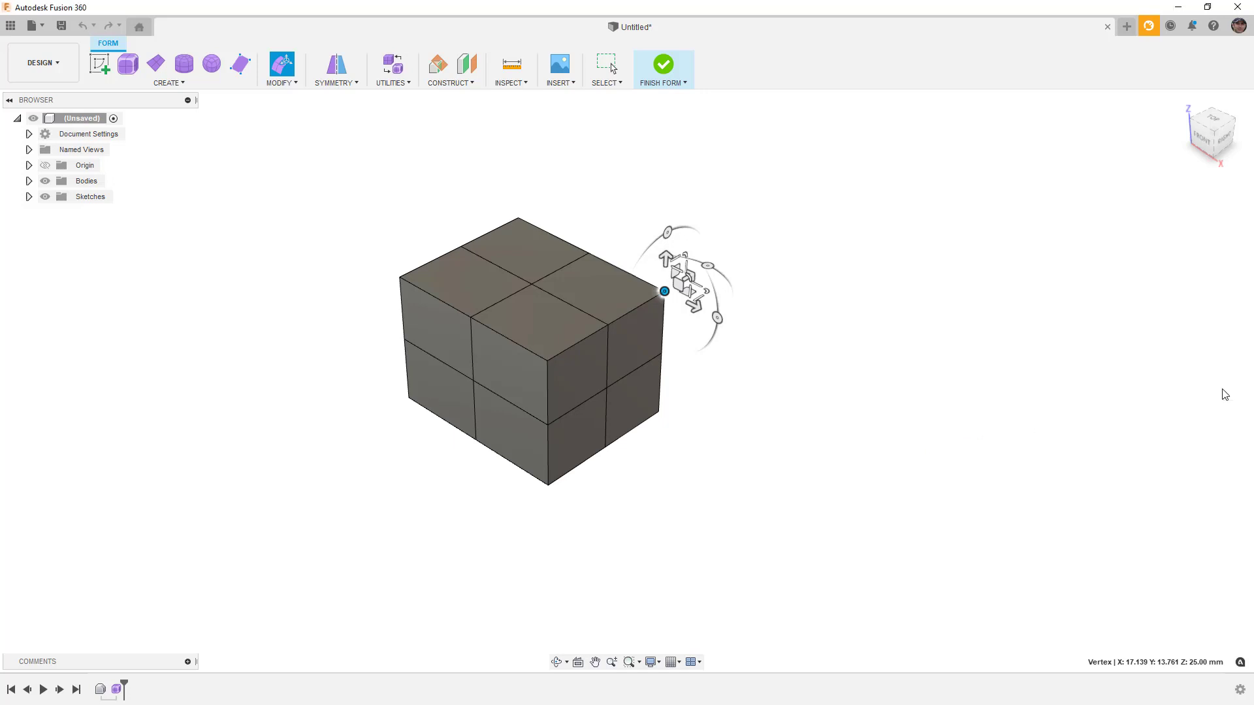
click(295, 84)
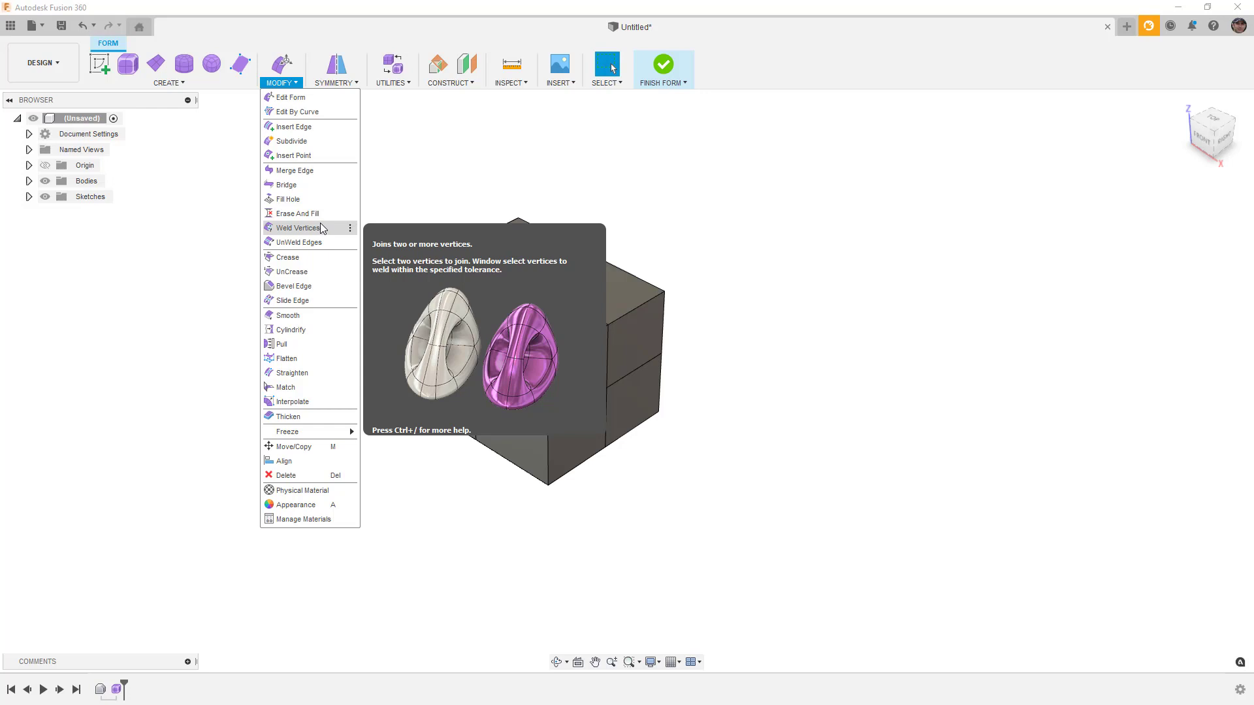
click(425, 172)
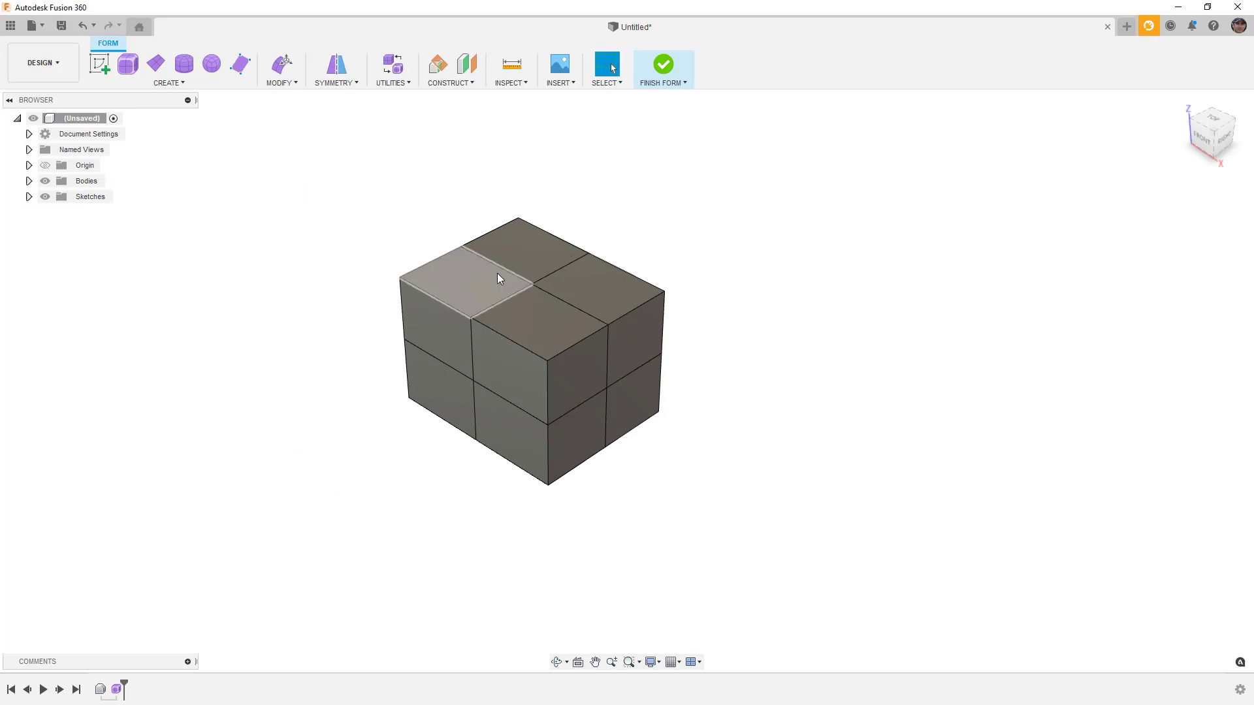
Delete the three middle edge loops of the form box so that each side is a single face.
double_click(570, 303)
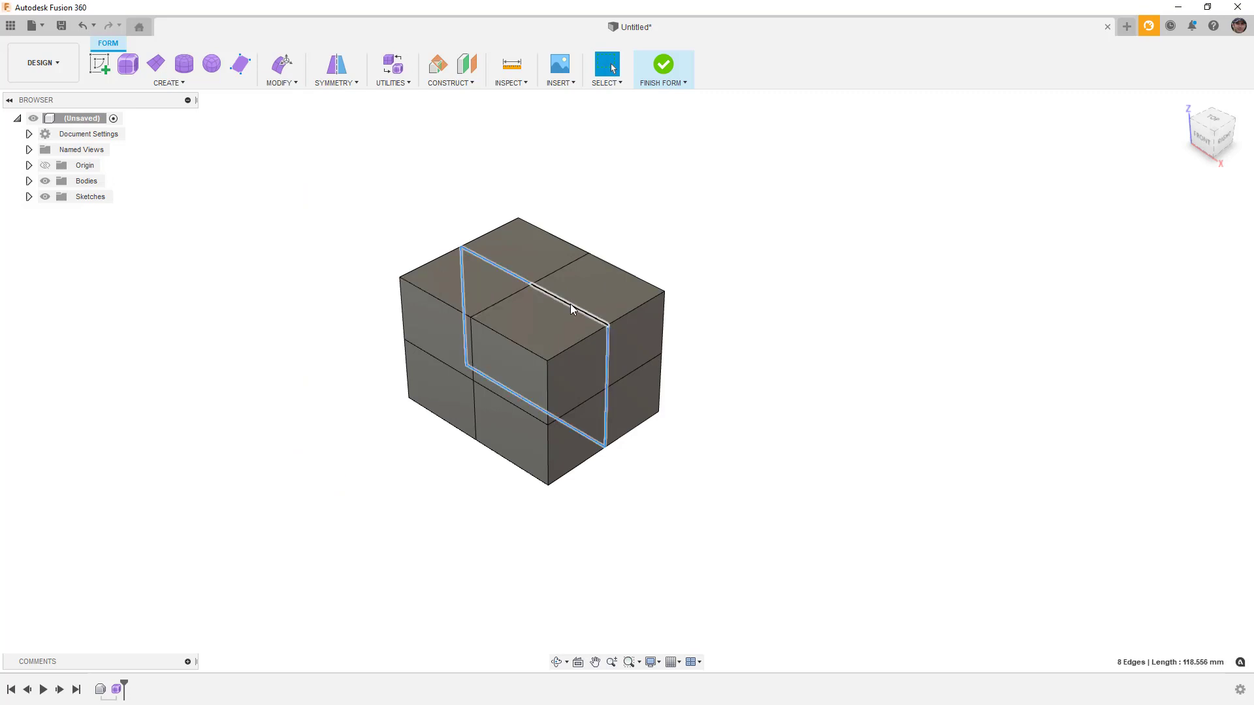
click(592, 232)
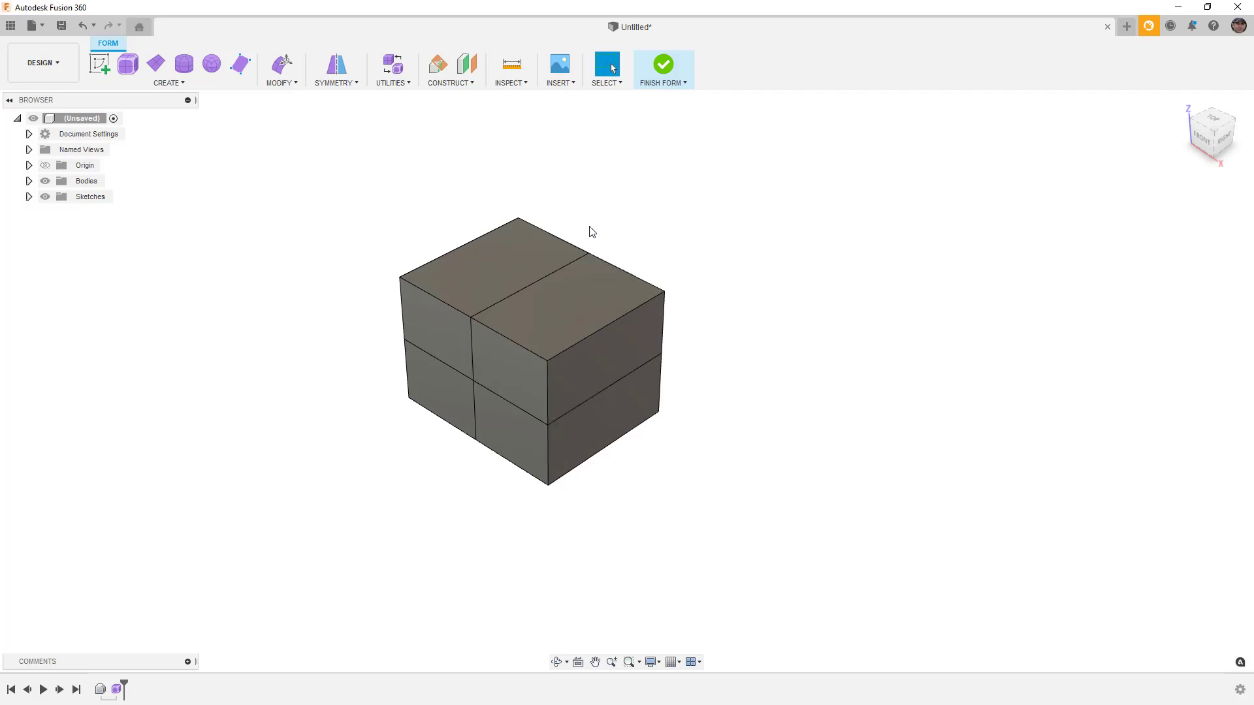
double_click(560, 268)
click(735, 295)
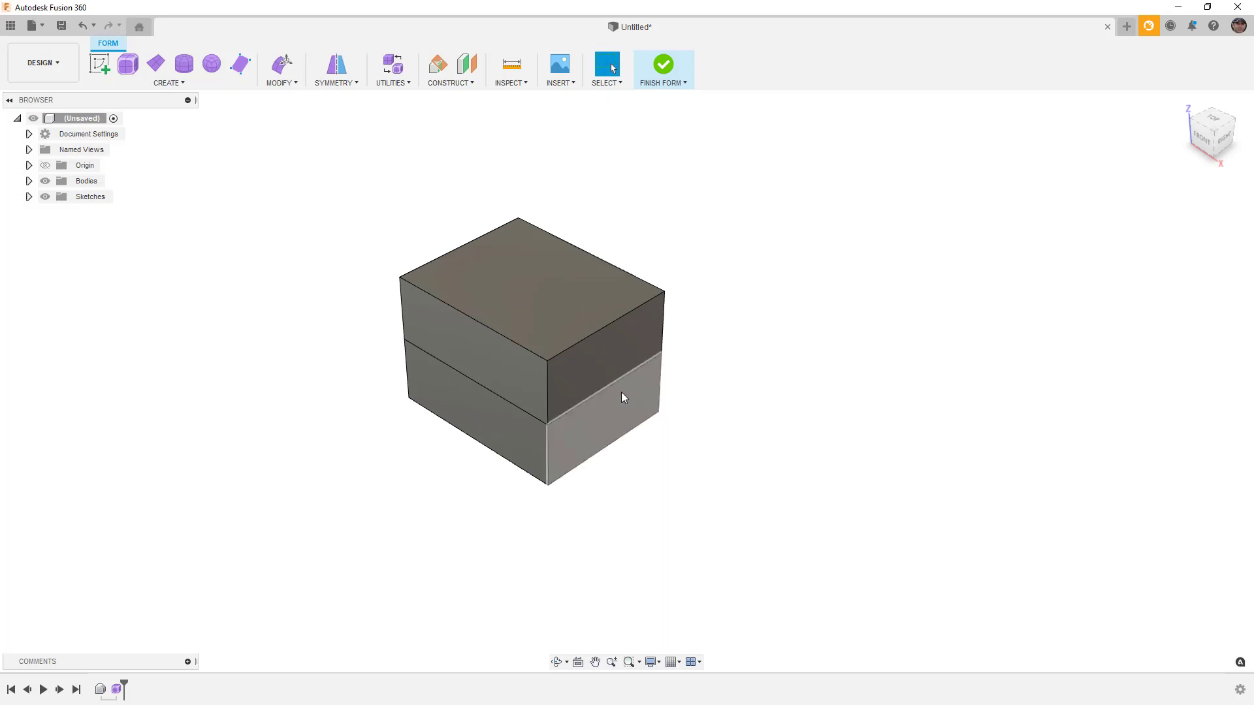
double_click(615, 385)
key(Delete)
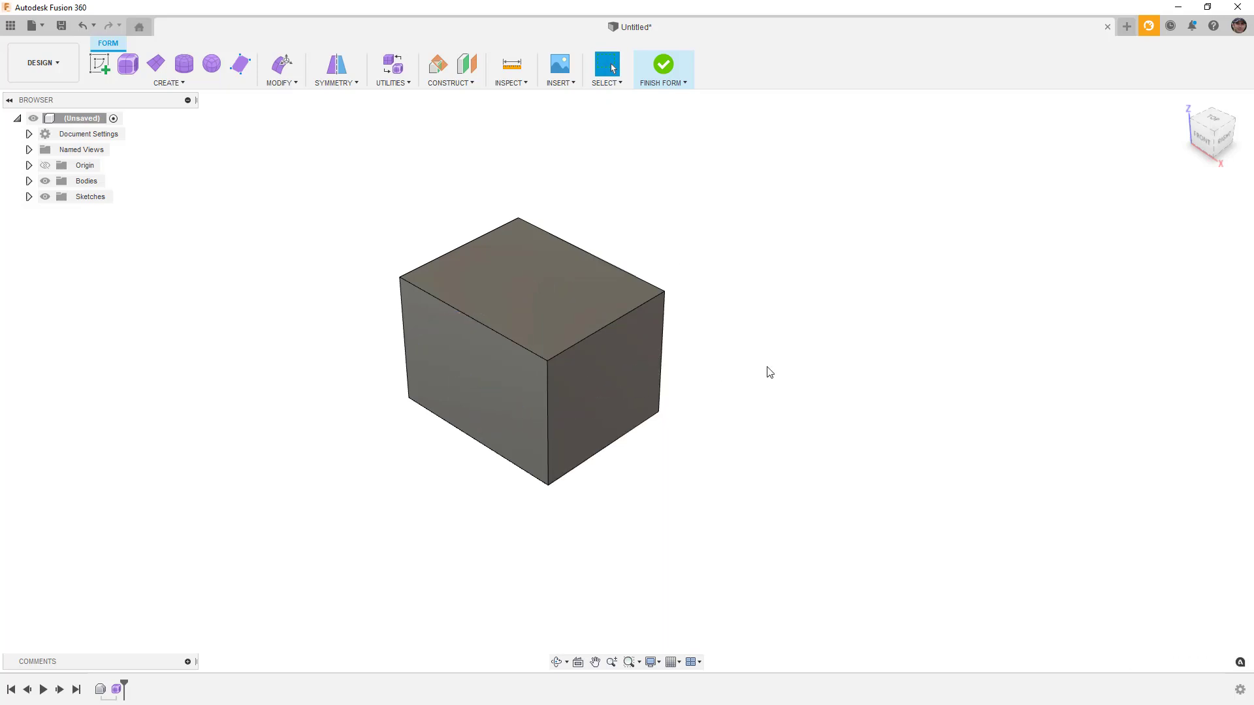
Select individual boundary edges of the box's top face one after another, and clear the selection.
click(547, 382)
click(567, 349)
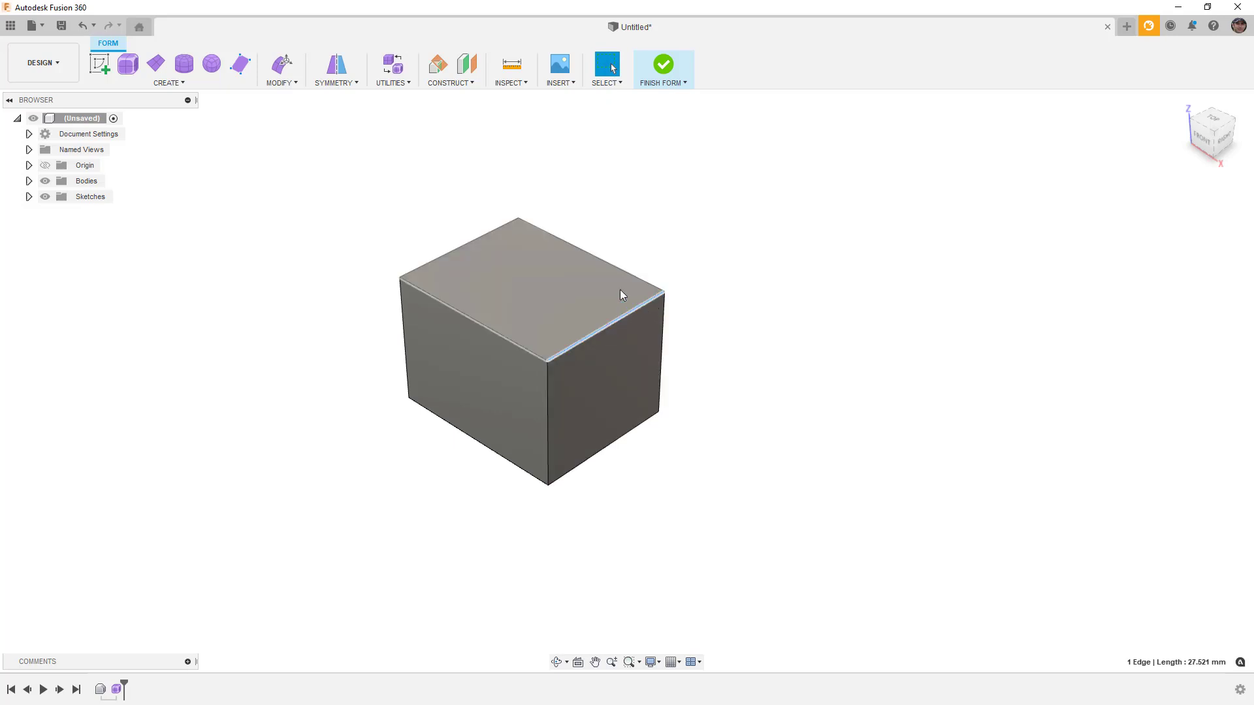
click(624, 270)
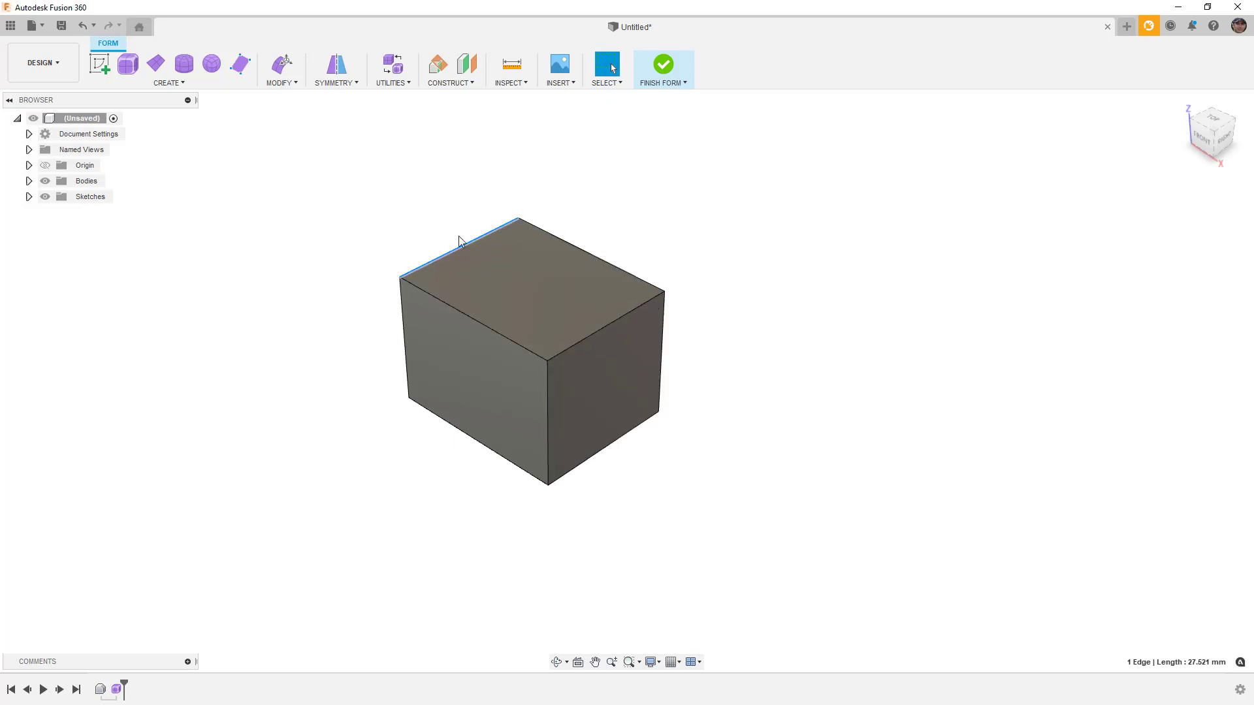
click(421, 287)
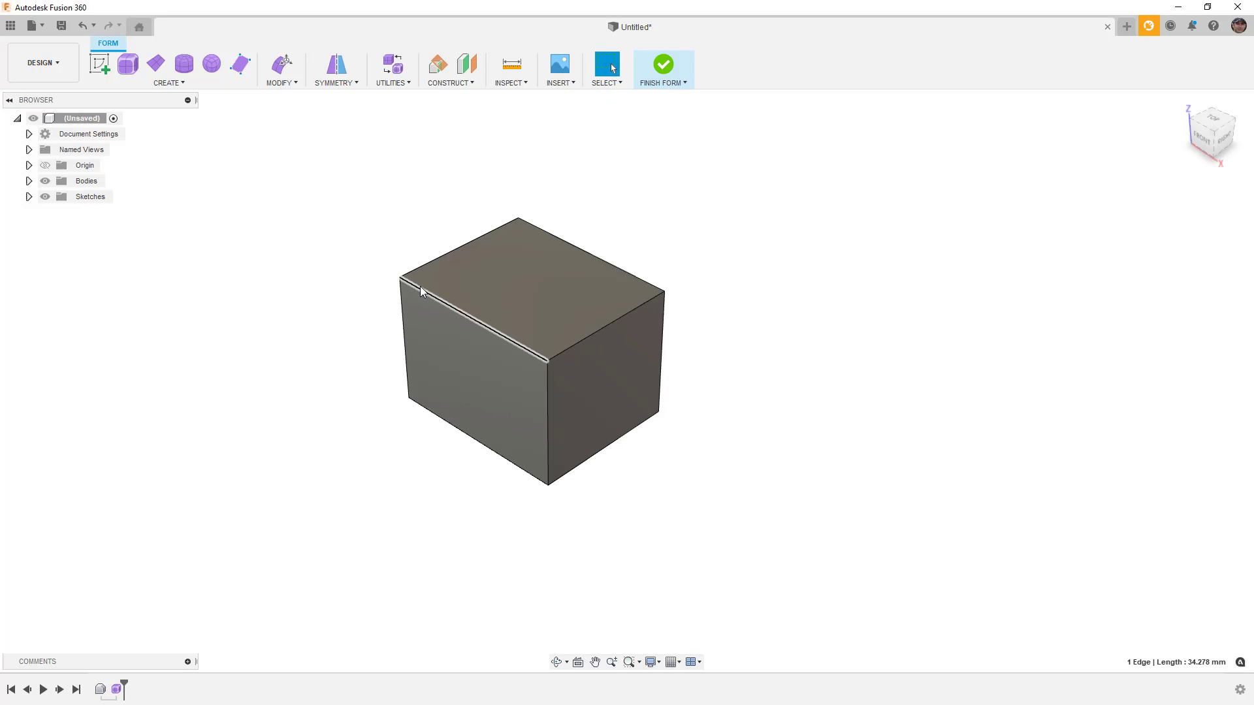
click(400, 258)
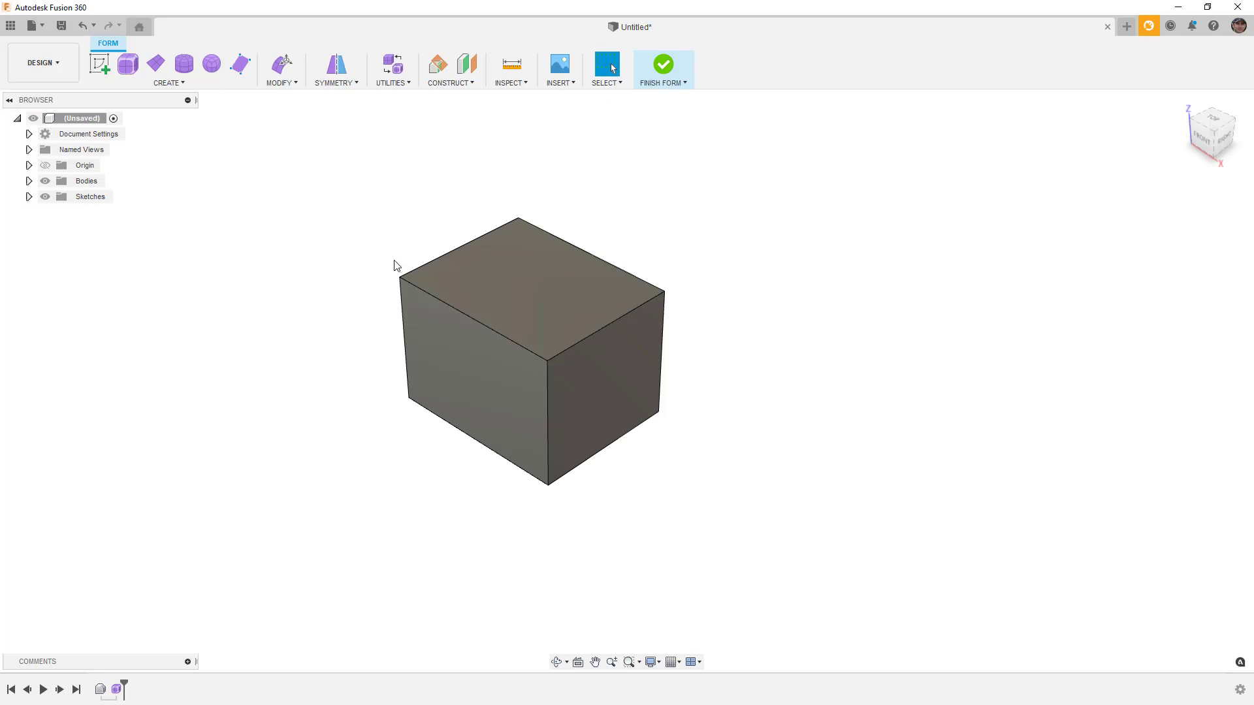
Try Insert Edge on the top edge of the box's right side with one-sided insertion, look at the insertion modes, and cancel.
click(297, 82)
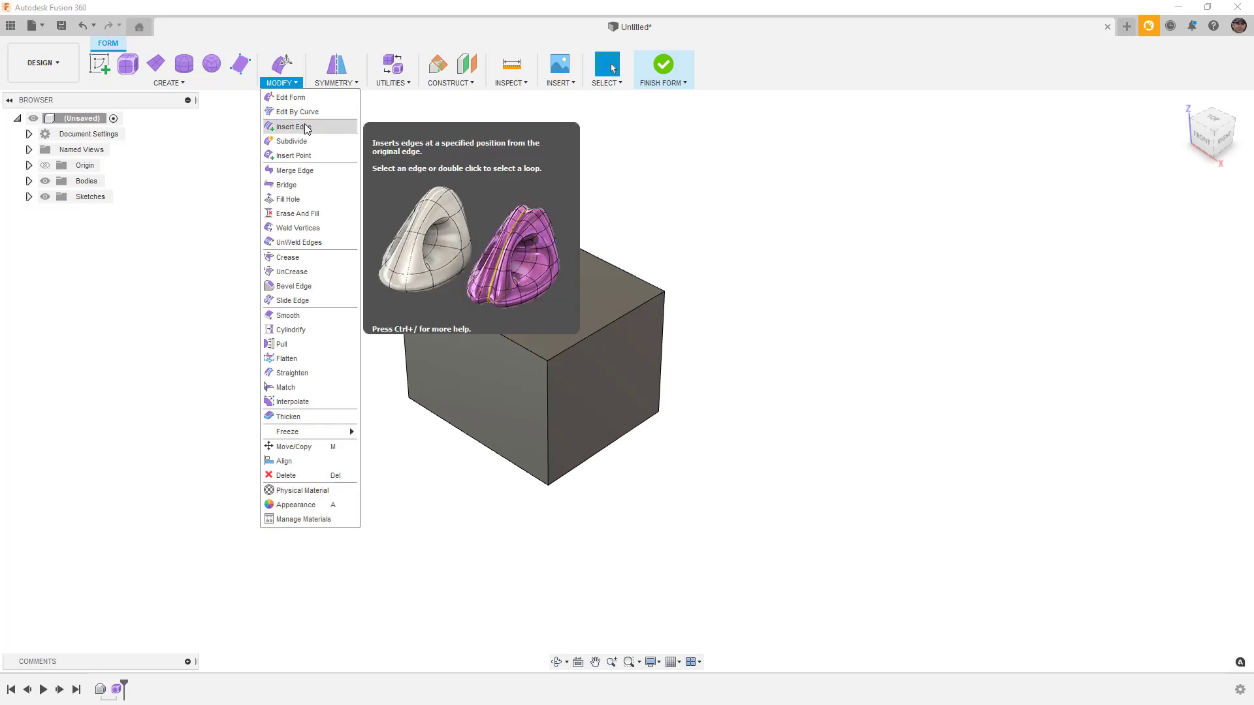
click(305, 123)
click(598, 330)
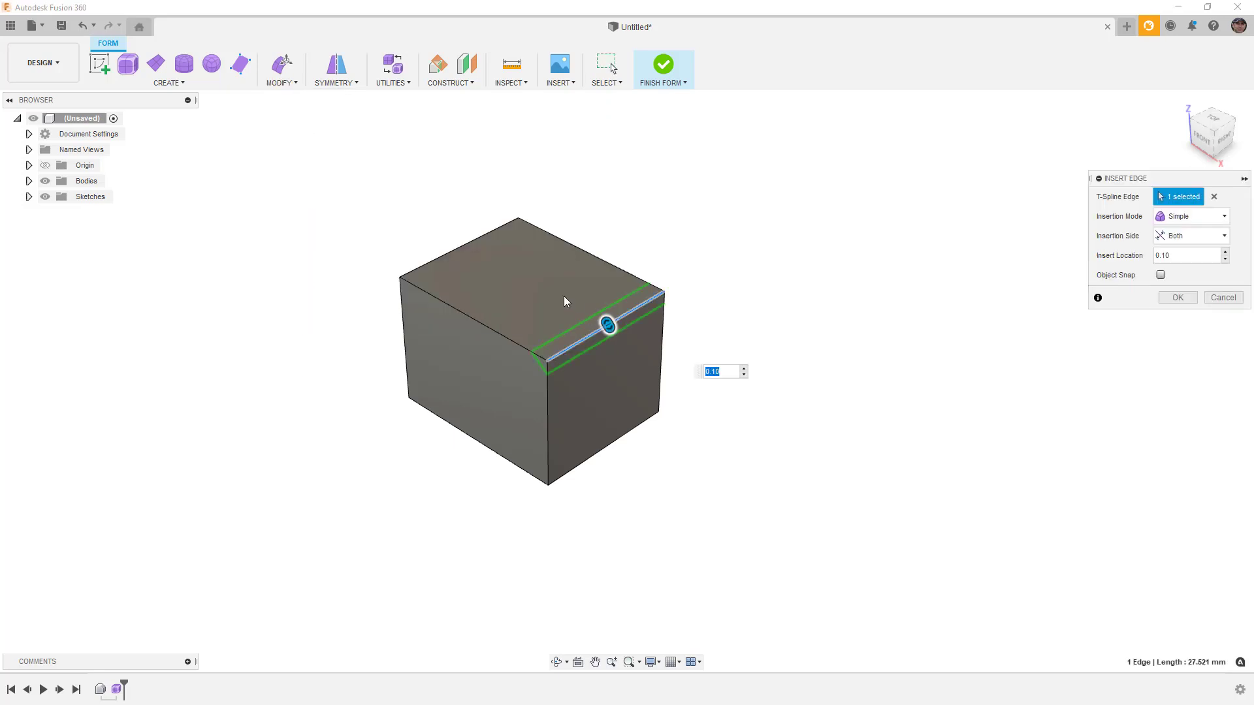
click(1184, 236)
click(1183, 254)
click(1194, 218)
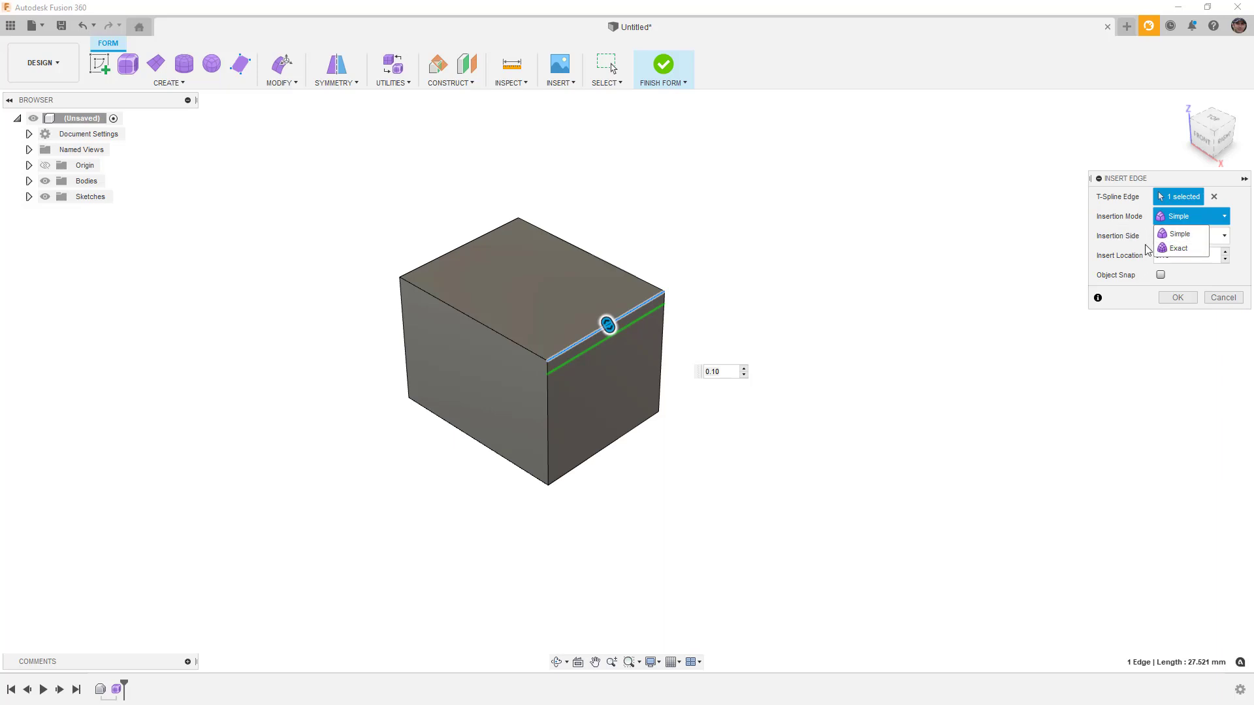
click(1225, 298)
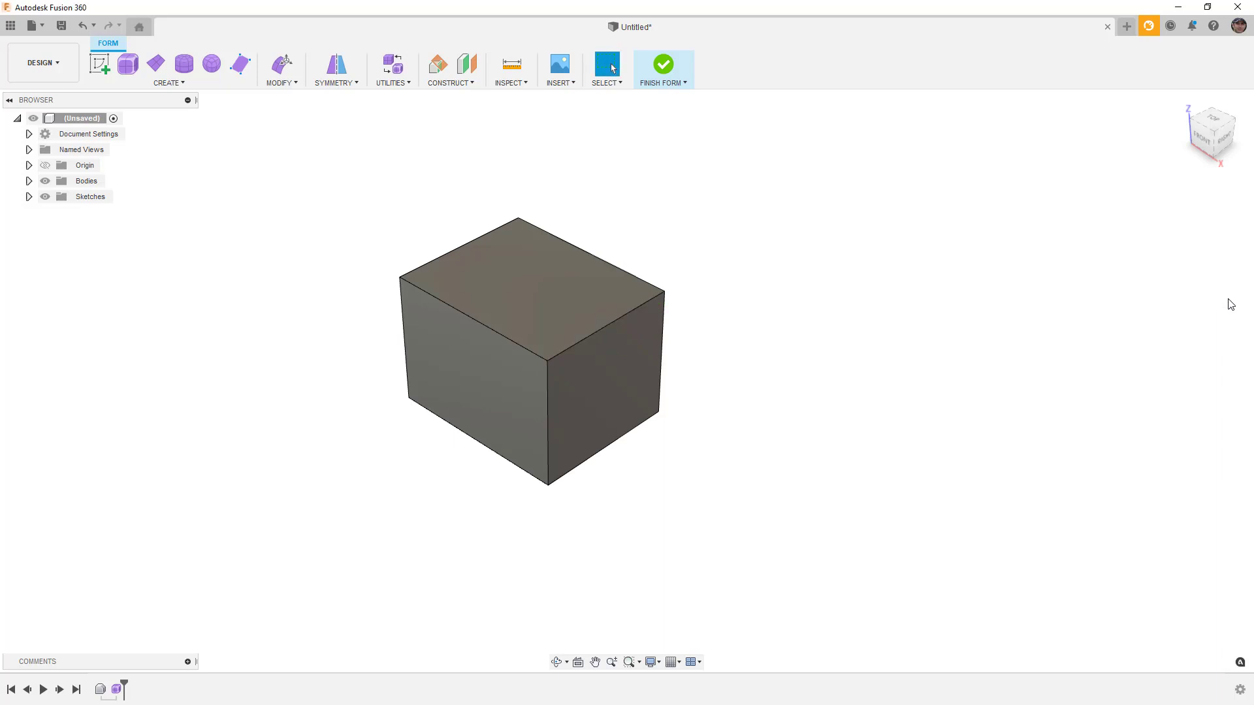
Use Insert Point to add an edge between the midpoints of the top face's two long edges, and delete that edge again.
click(286, 83)
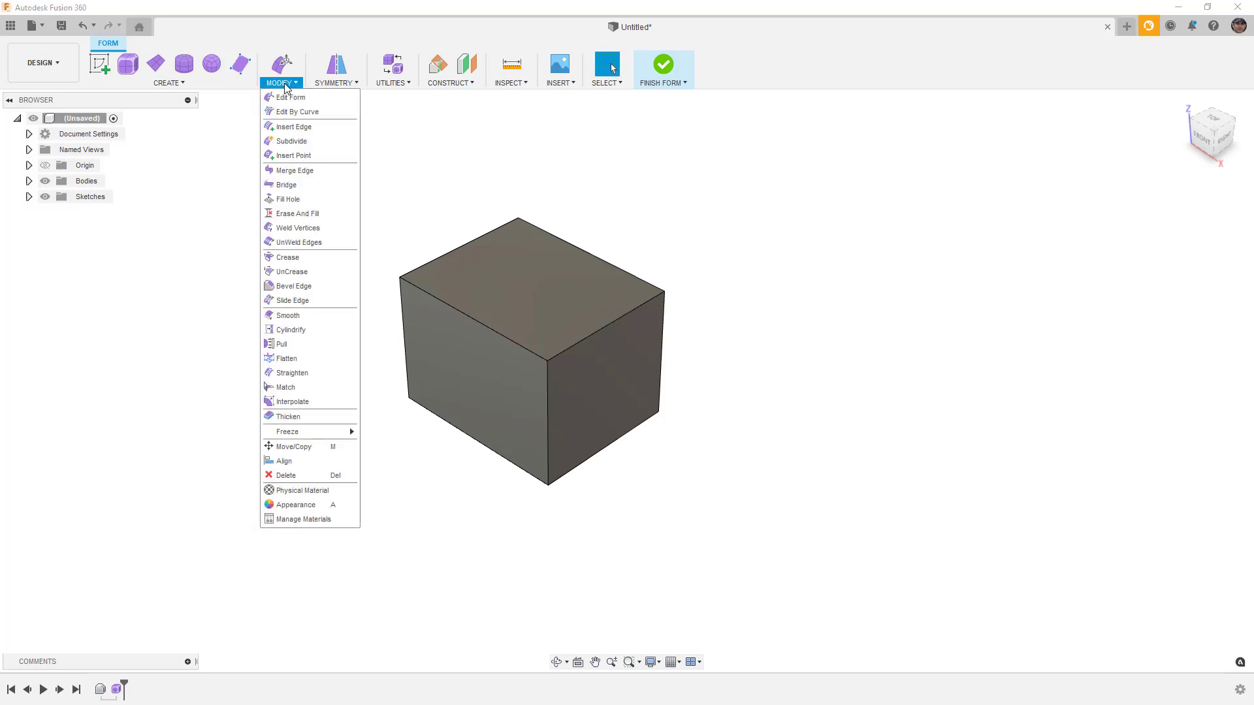
click(302, 156)
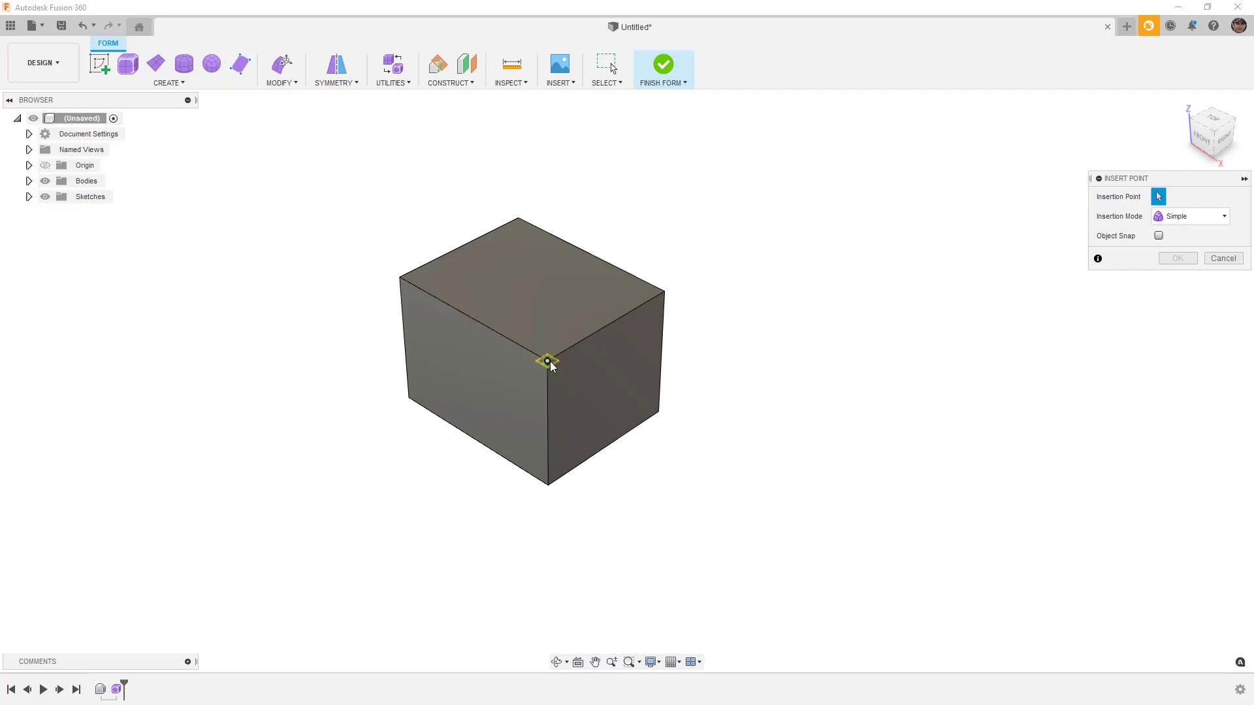
click(470, 317)
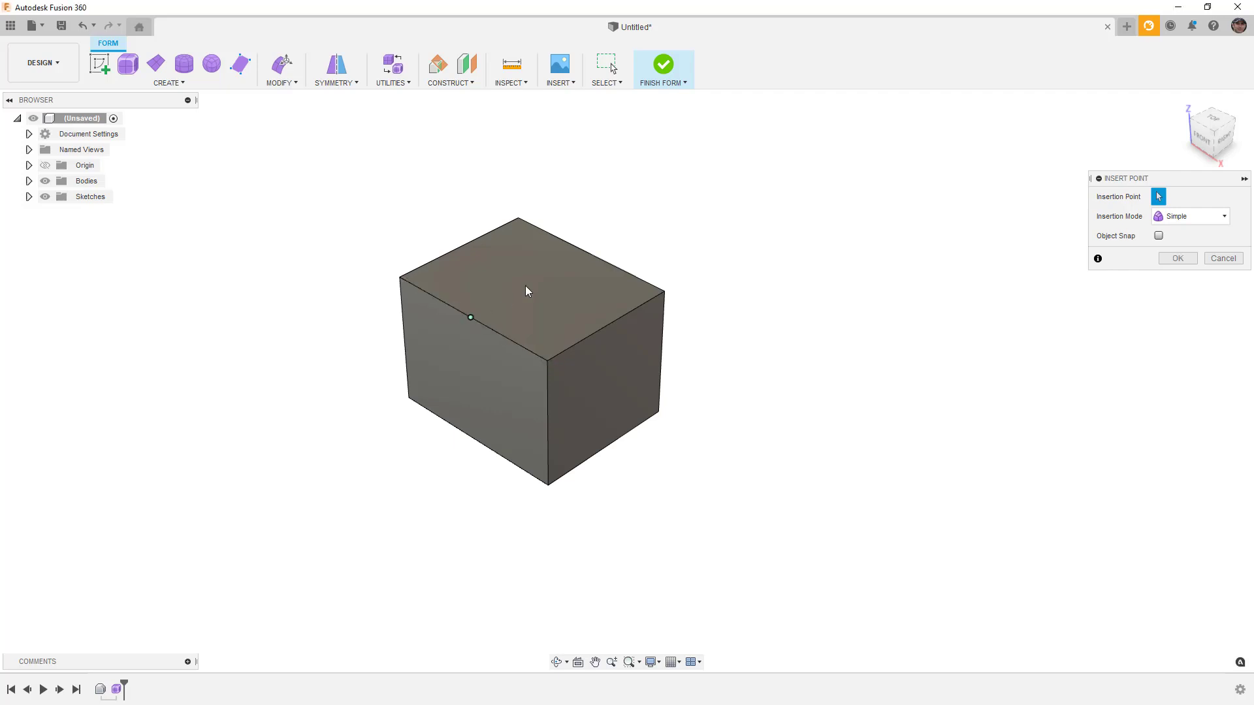
click(589, 252)
click(1177, 258)
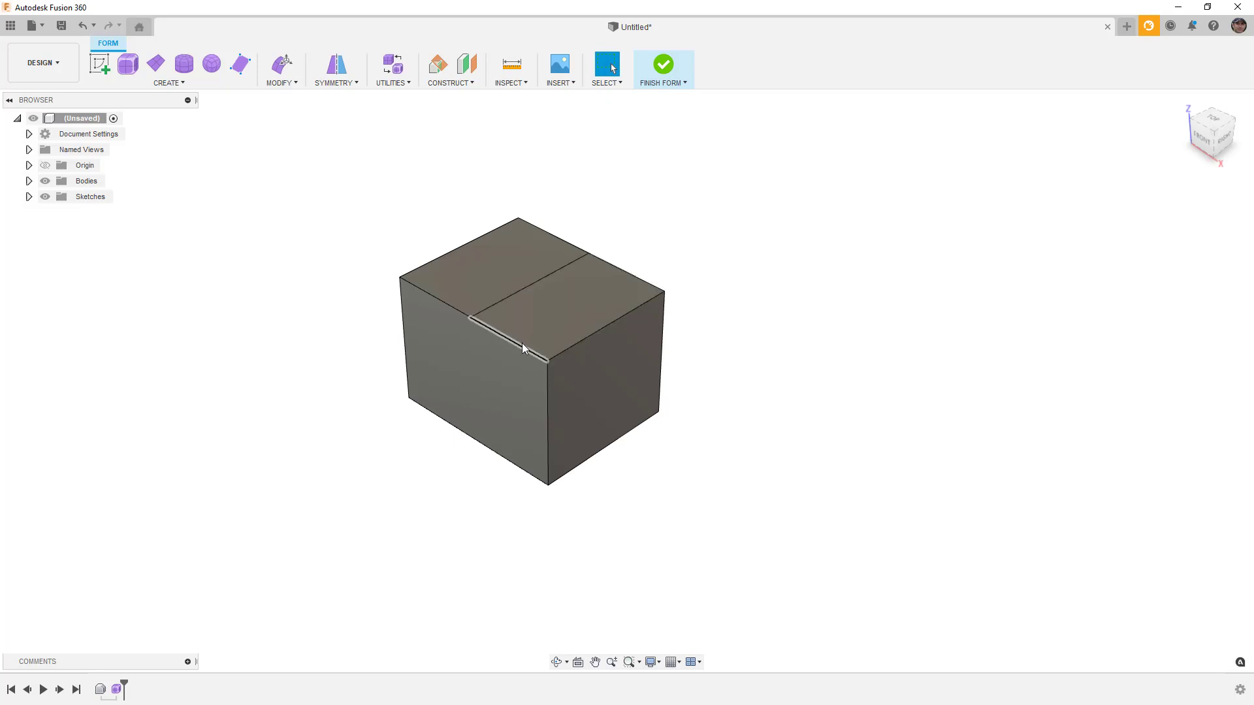
click(511, 296)
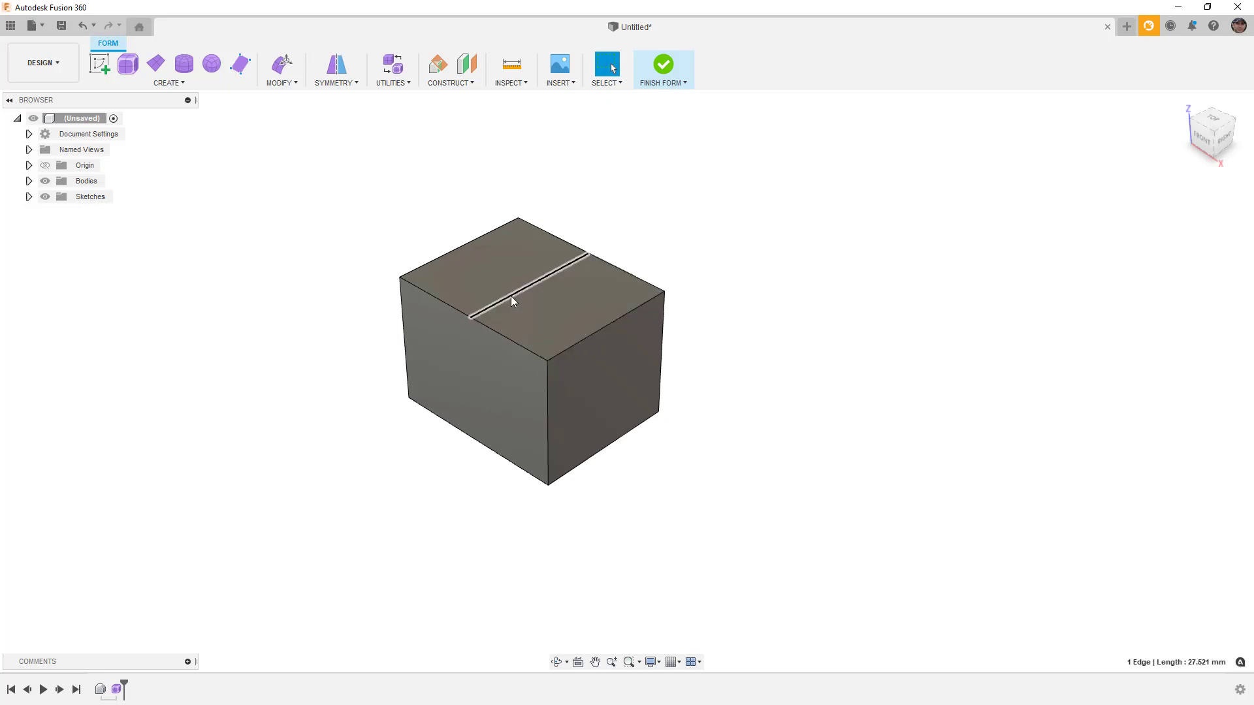
key(Delete)
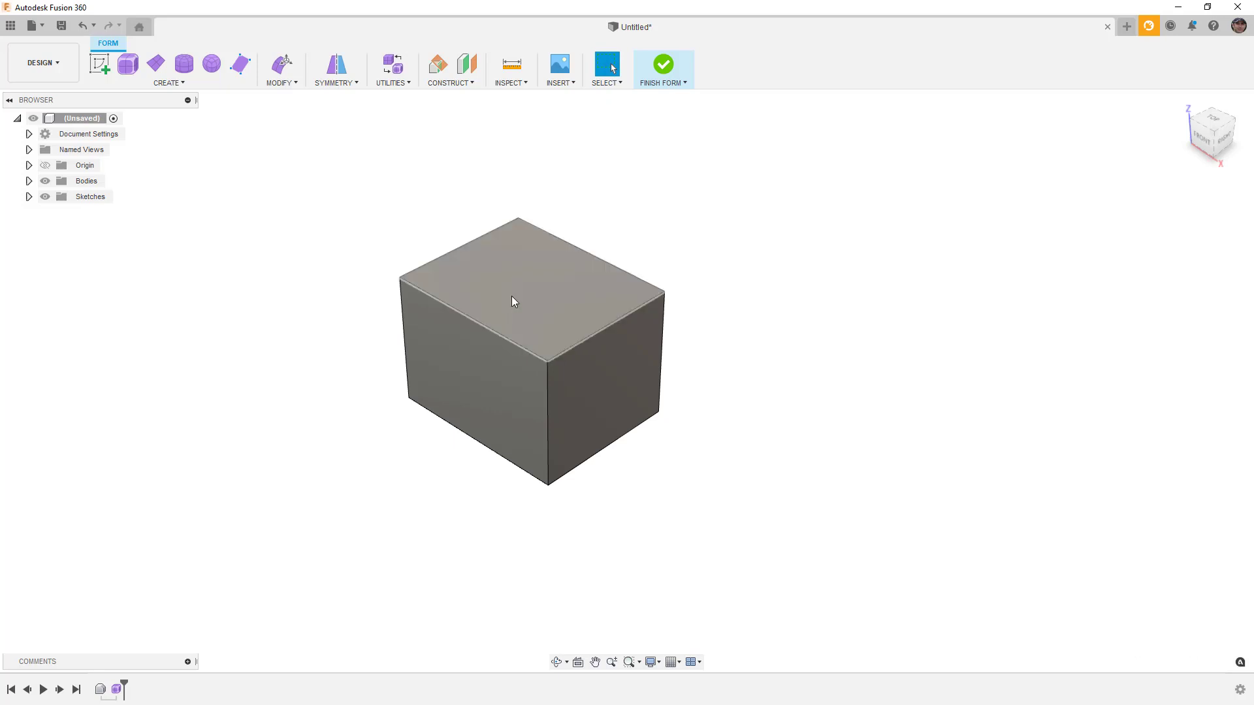
Start Subdivide on the box's top face, try the Exact insert mode, and return to Simple.
click(292, 83)
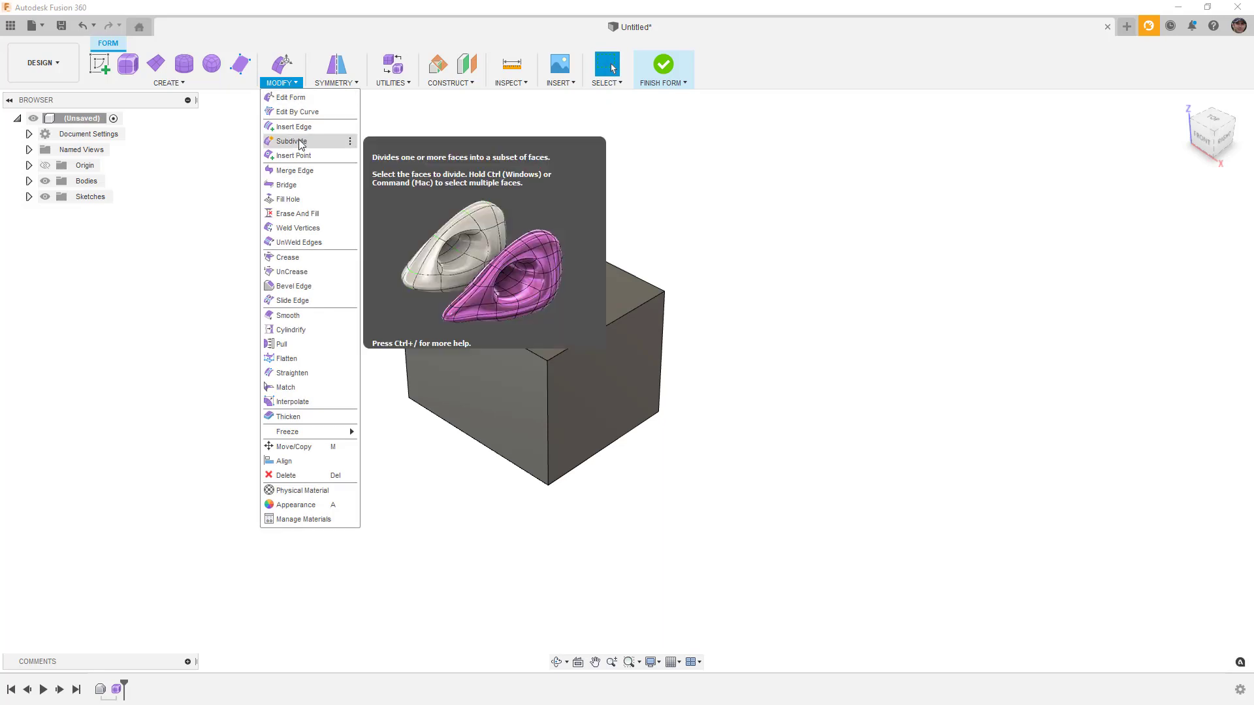
click(292, 141)
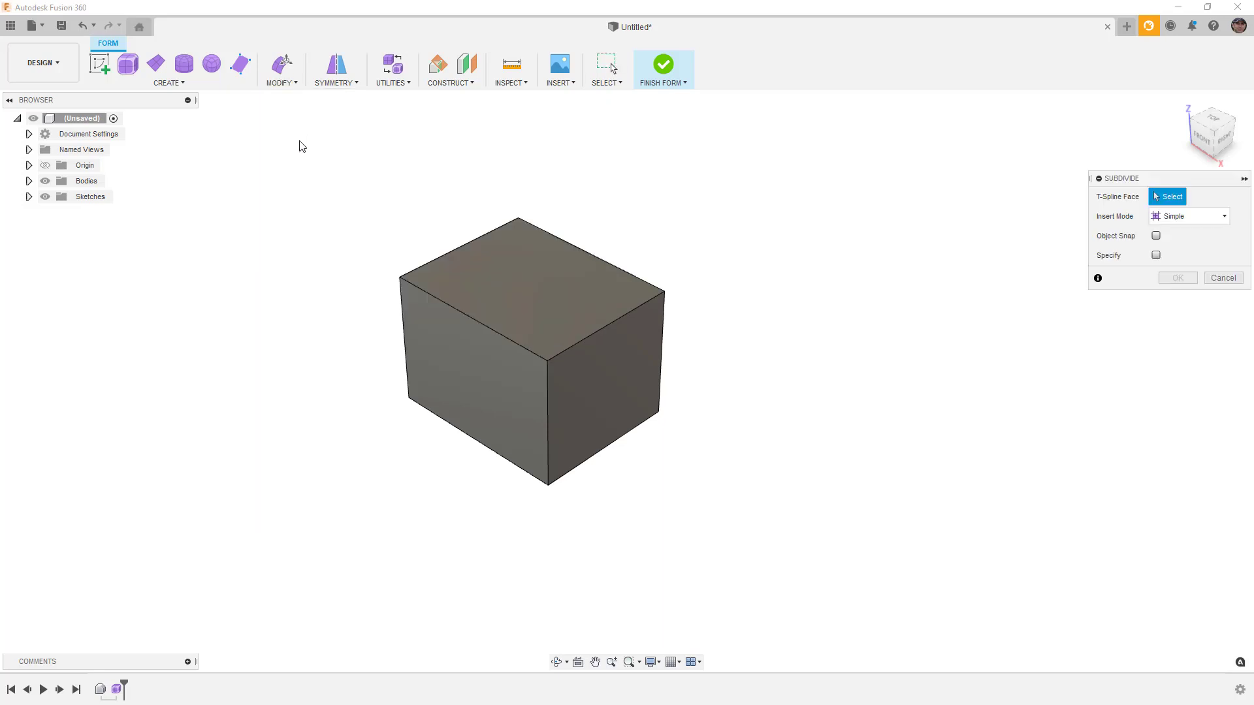
click(558, 285)
click(1219, 216)
click(1197, 248)
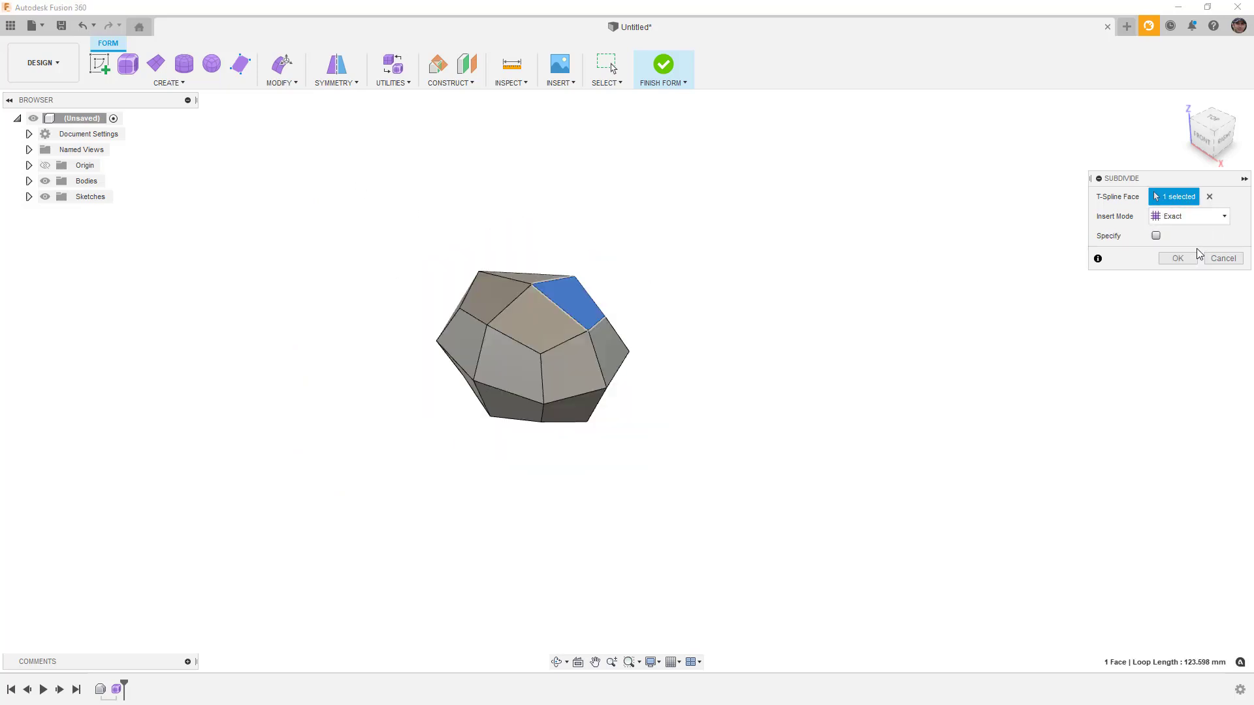
click(1187, 223)
click(1181, 233)
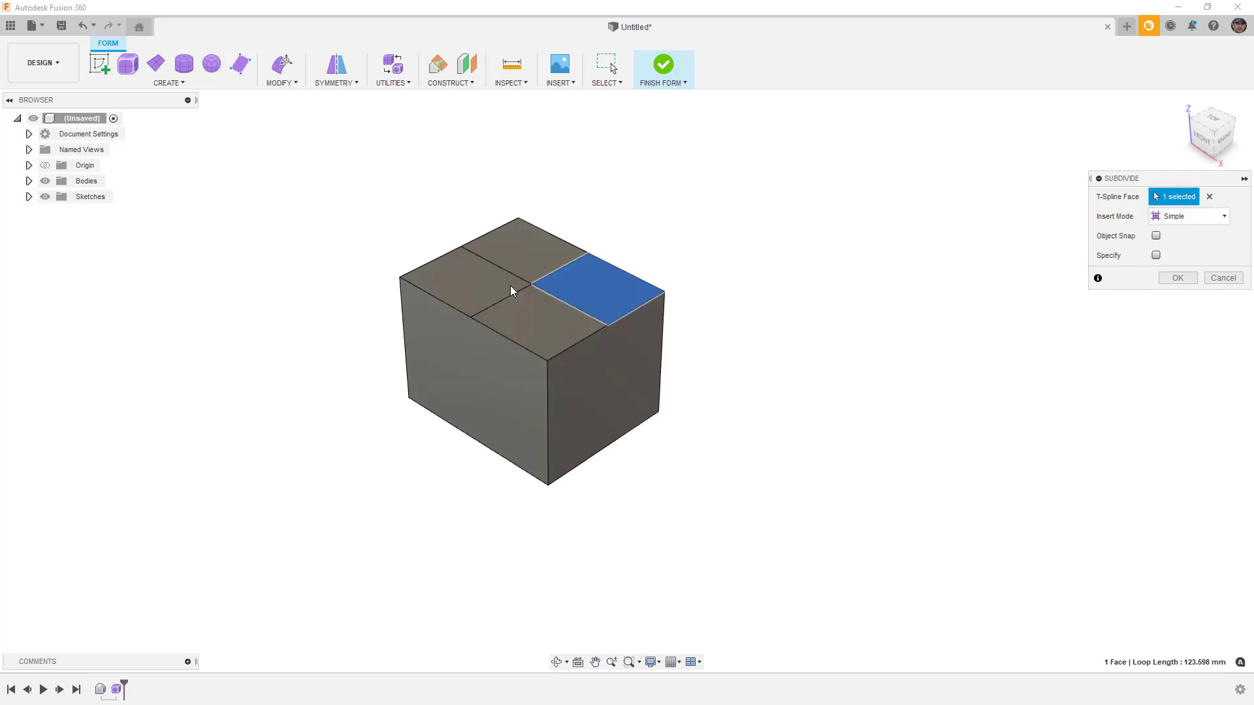
Set the top face subdivision to Exact mode with specified face counts of 3 length faces and 3 width faces.
click(1183, 217)
click(1185, 248)
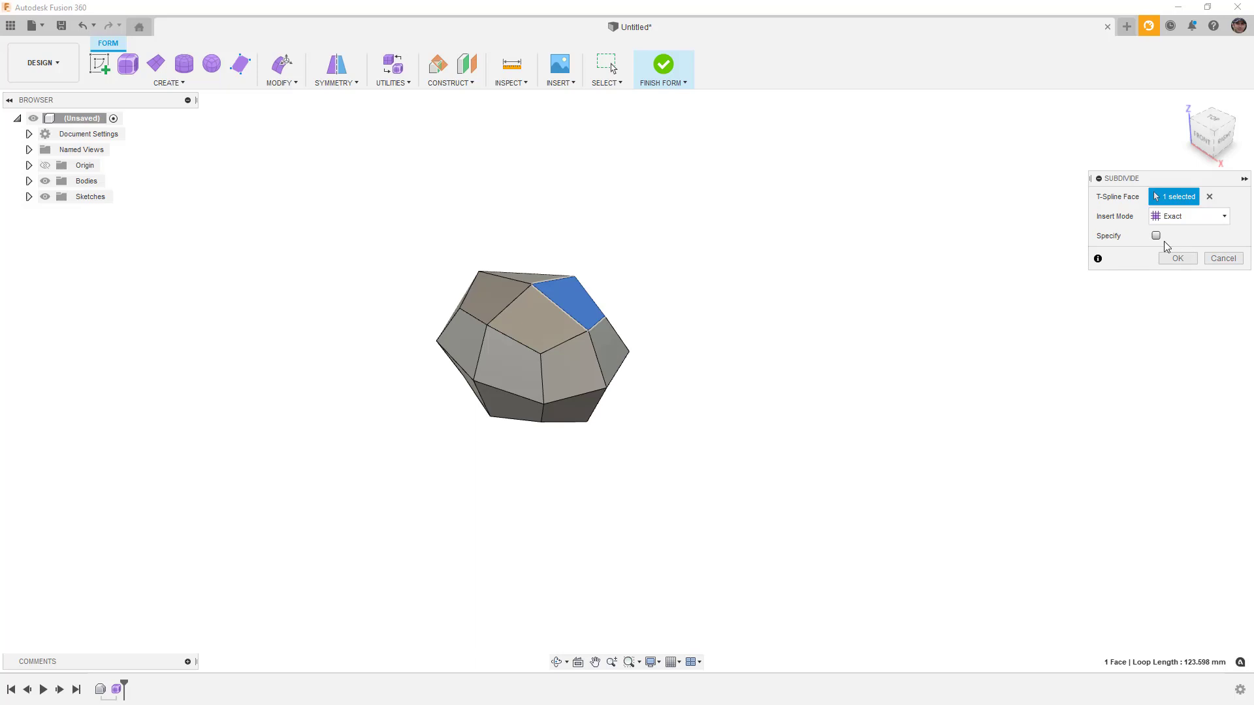
click(1156, 235)
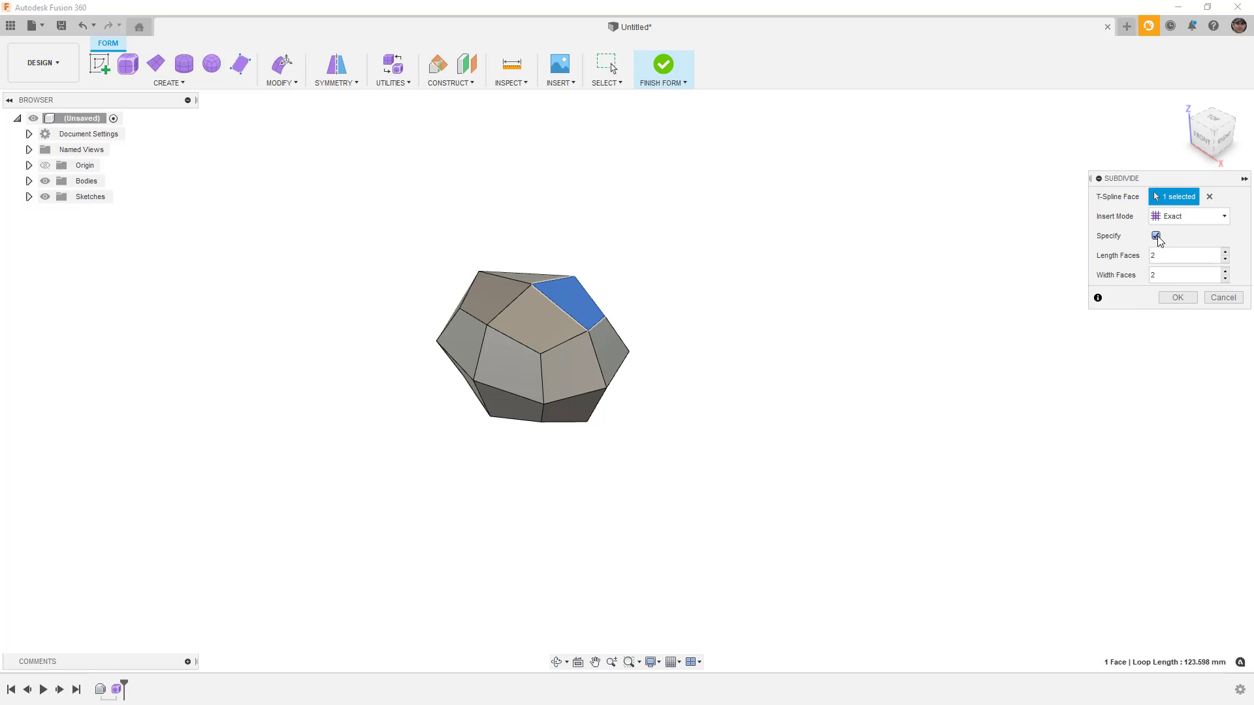
click(1225, 253)
click(1225, 272)
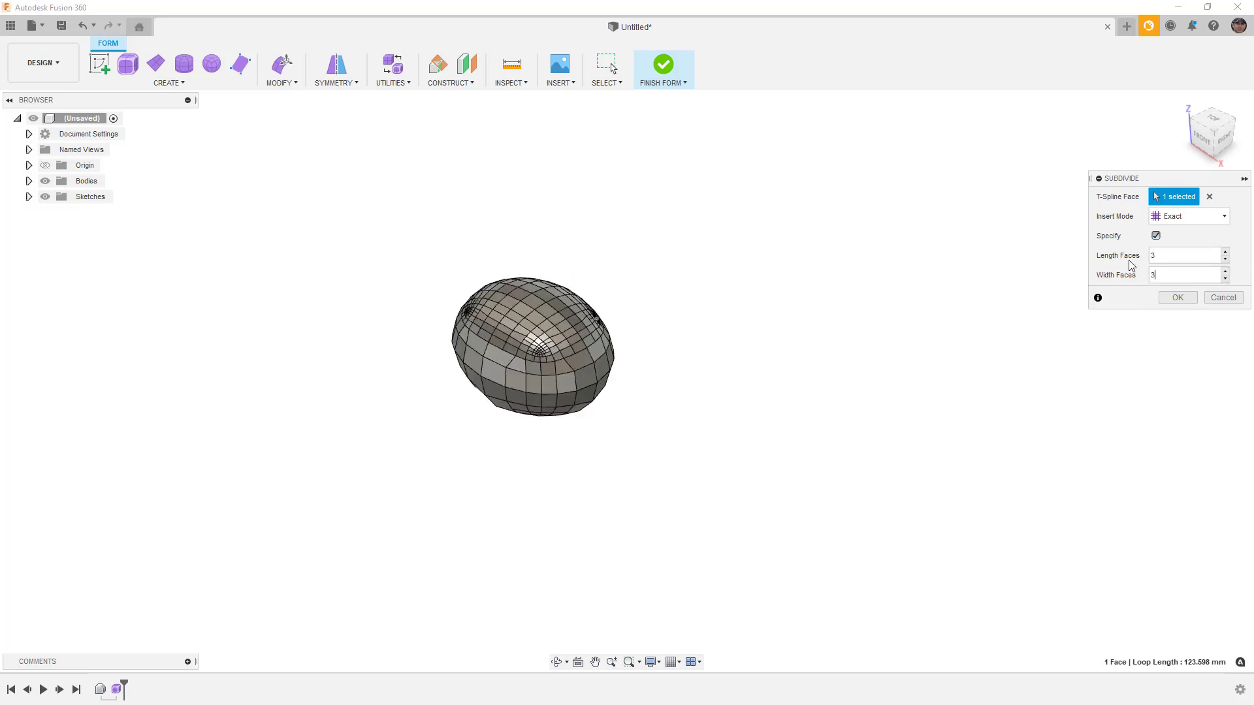
Compare the subdivided body in smooth and box display, ending in box display.
scroll(539, 352, up, 5)
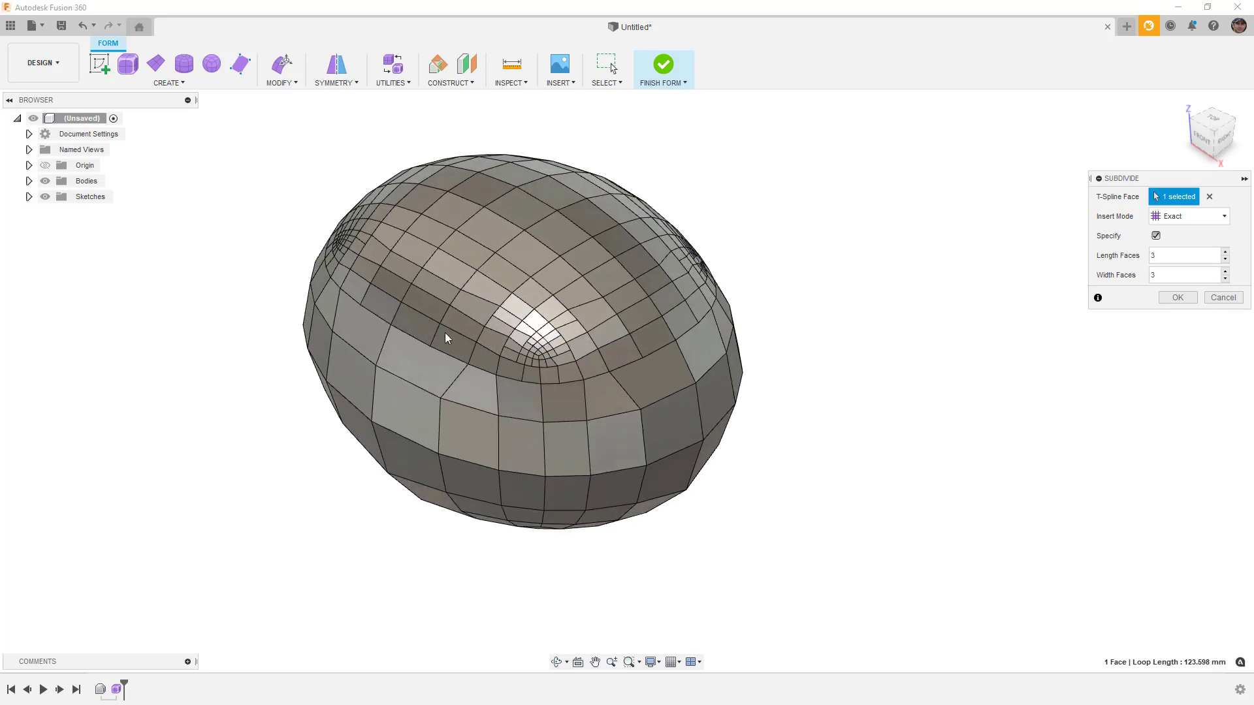
key(alt+3)
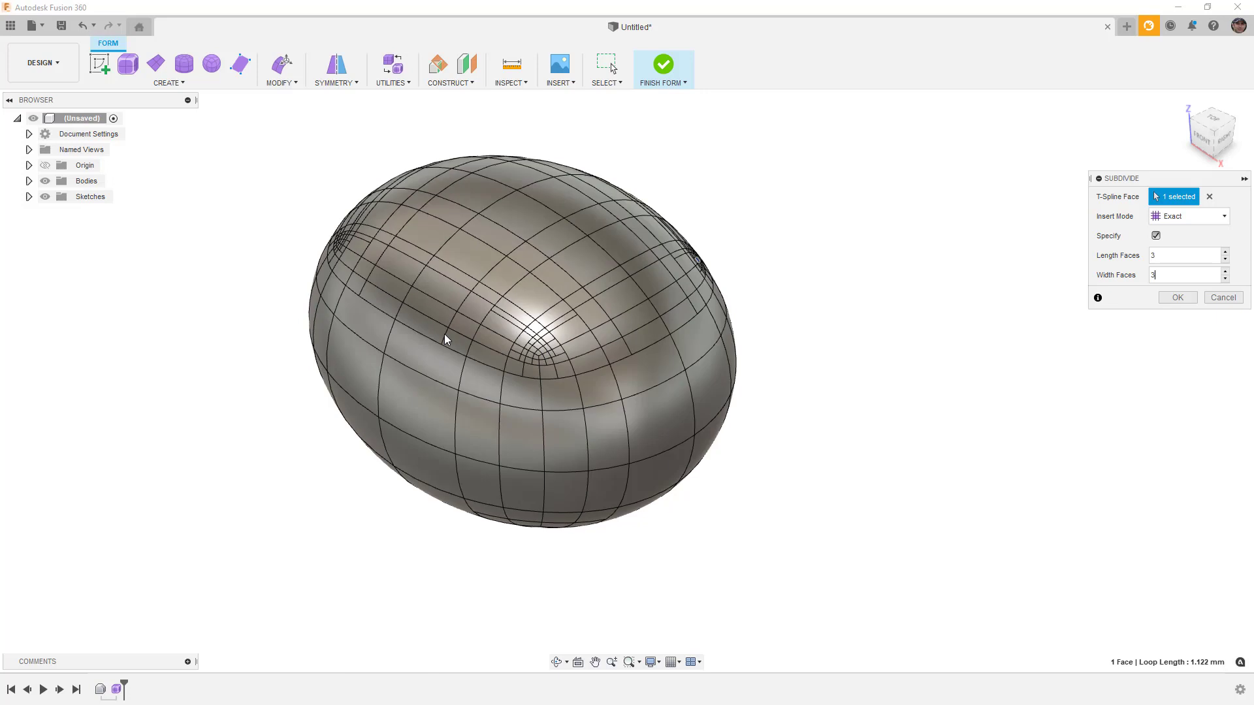
key(alt+1)
key(alt+3)
key(alt+1)
key(alt+3)
key(alt+1)
Try 1 length and 1 width face, raise both counts to 2, and set the insert mode to Simple.
click(1225, 260)
click(1225, 279)
click(1225, 279)
scroll(792, 327, down, 5)
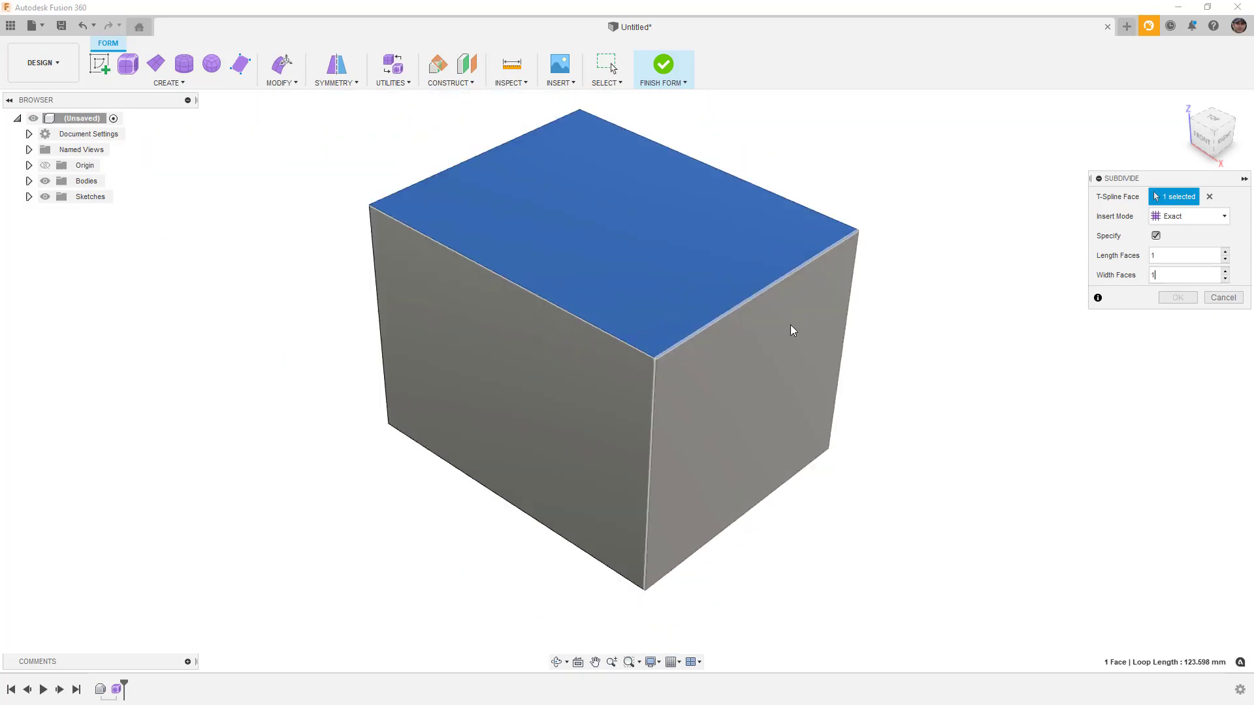
click(1226, 271)
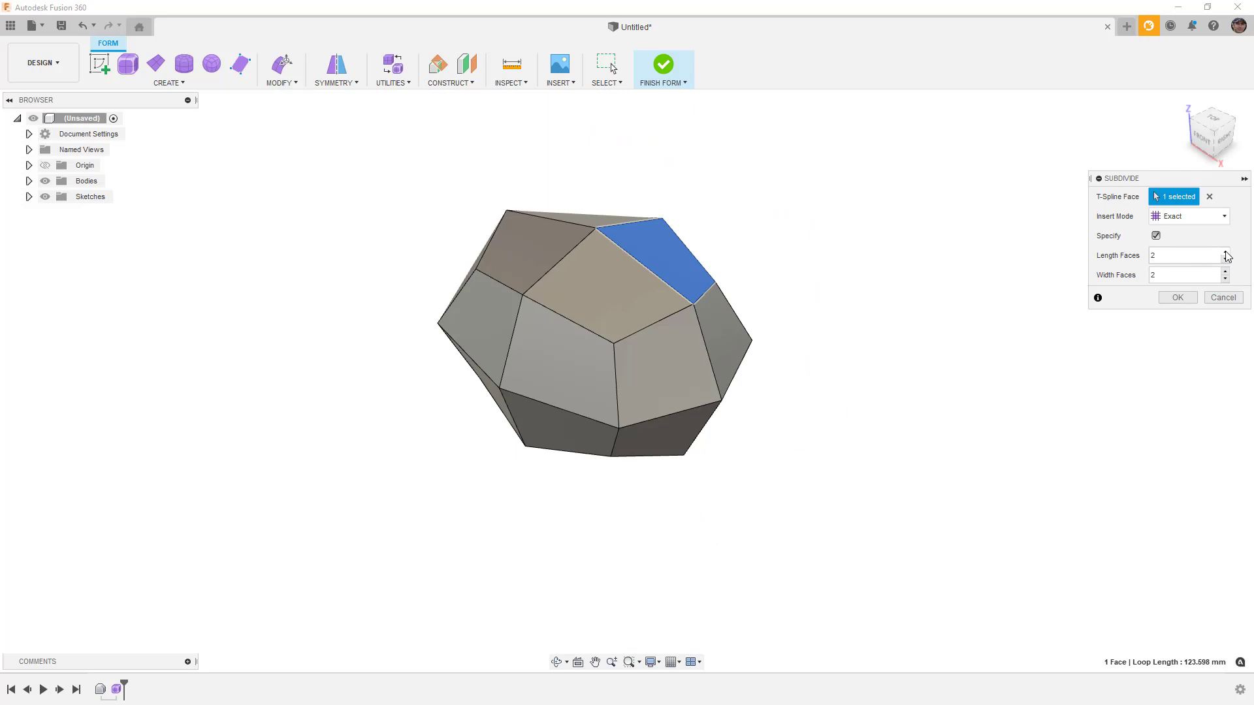
click(1225, 255)
click(1197, 217)
click(1182, 235)
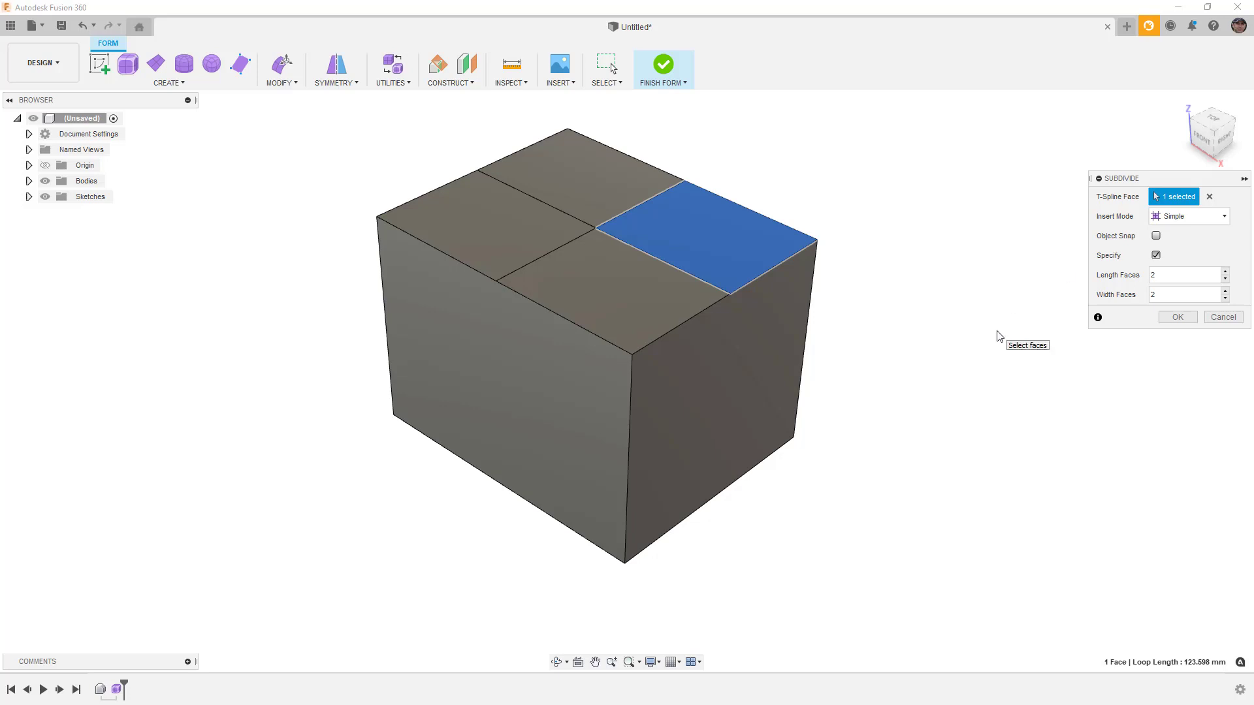
Compare the box's 2-by-2 top face subdivision in smooth and box display, and cancel Subdivide.
key(alt+3)
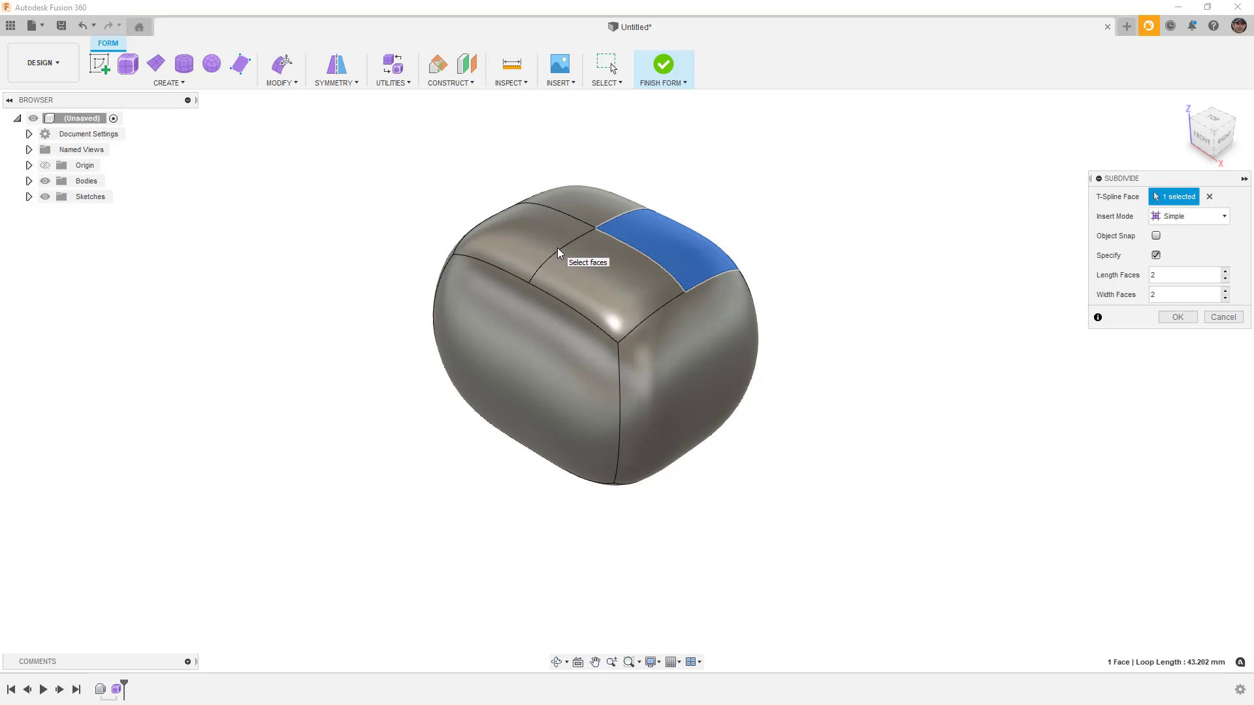
key(alt+1)
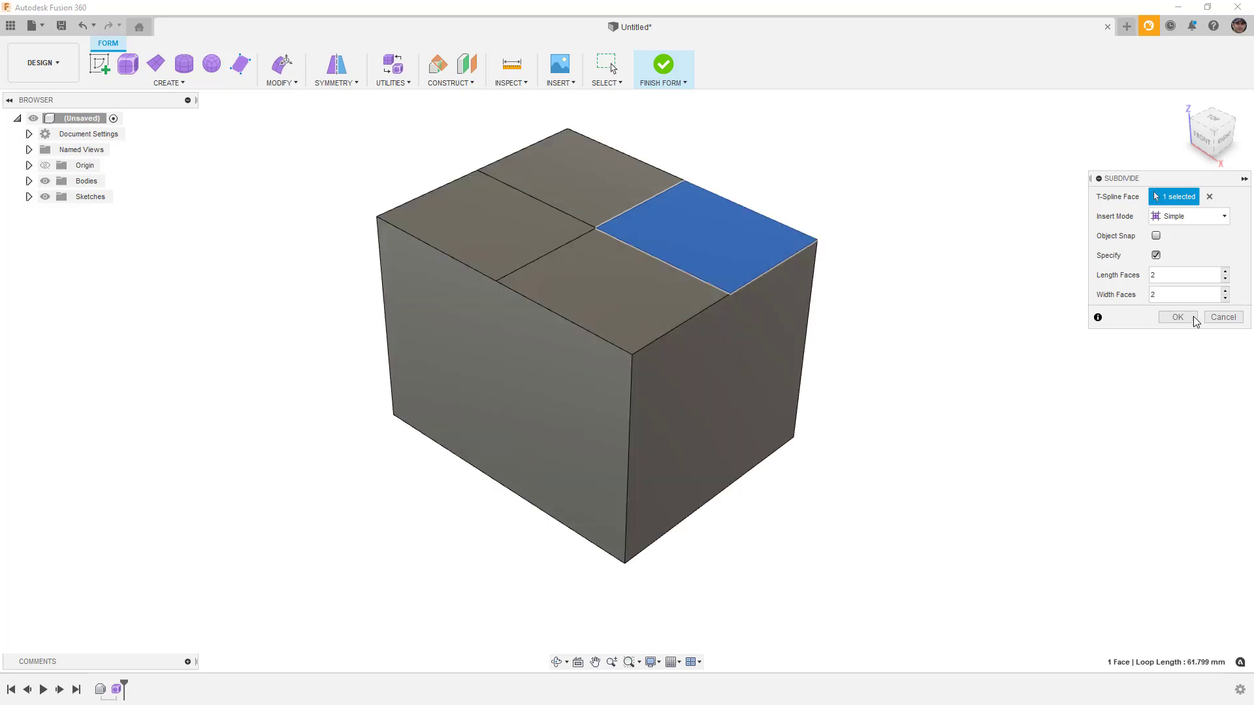
click(1222, 317)
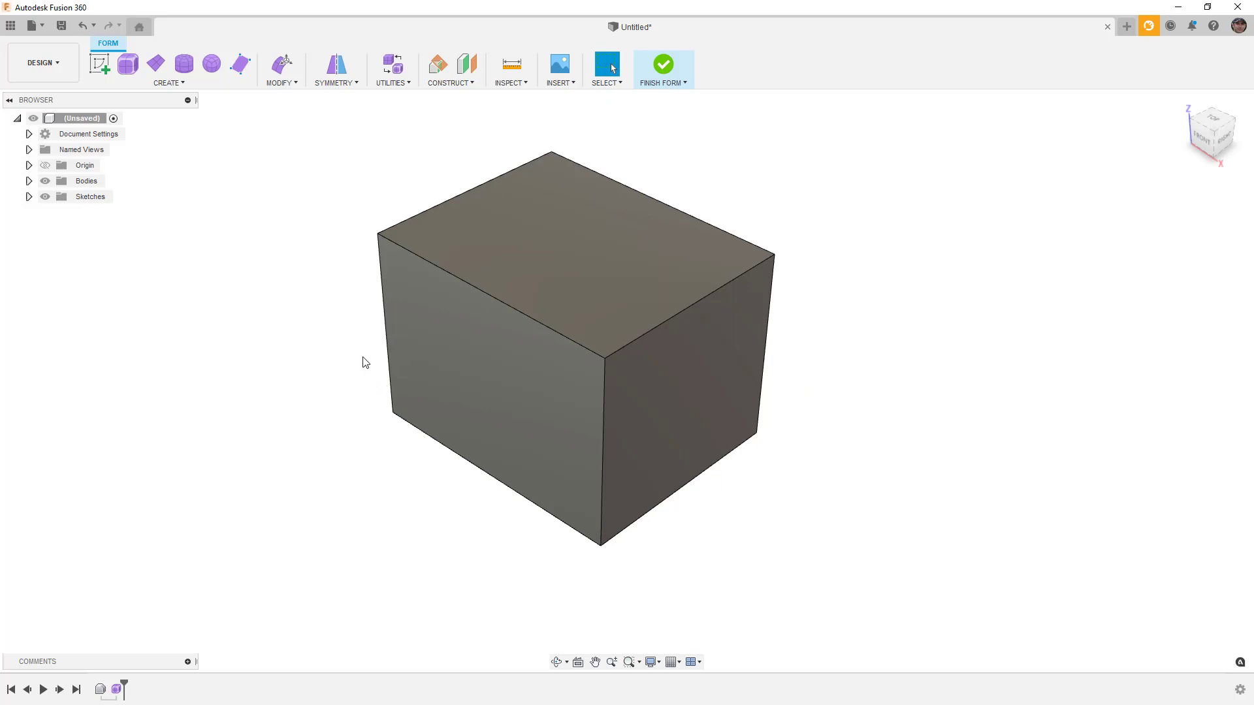
With Edit Form, raise the box's top right-hand edge 16 mm and pull the end face below it outward 20 mm.
click(282, 73)
click(696, 303)
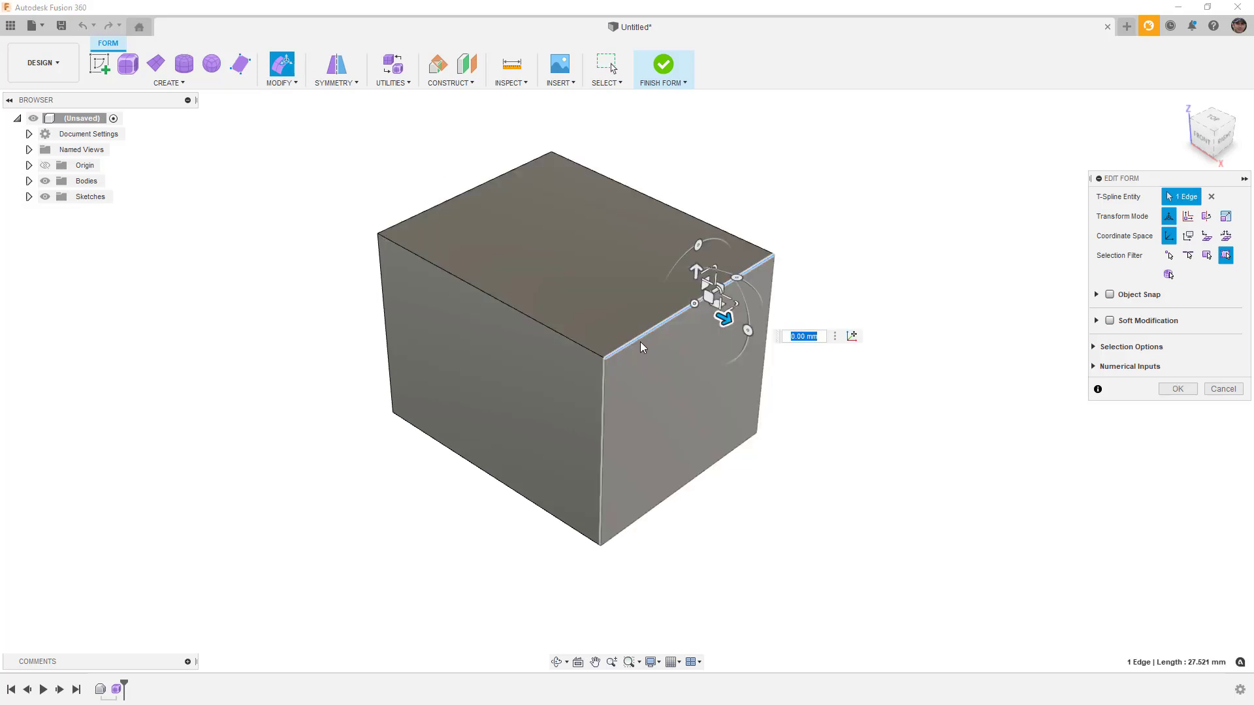
drag(694, 268, 681, 129)
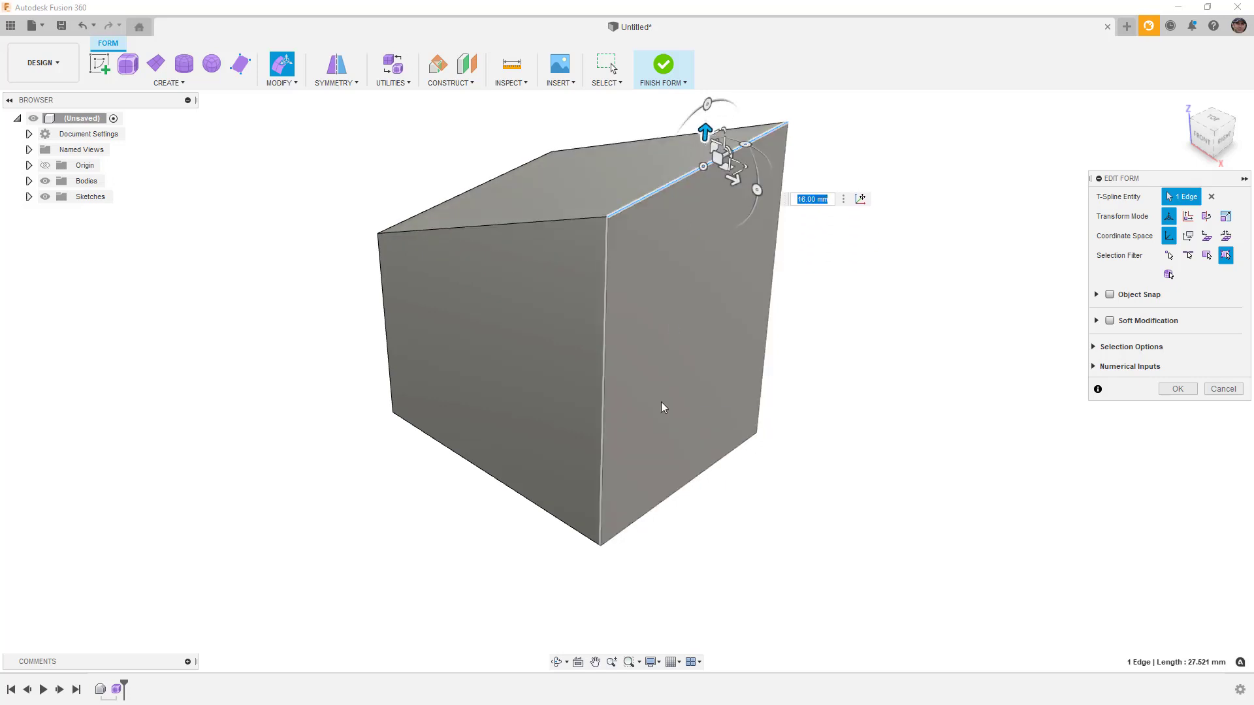
click(661, 402)
drag(723, 361, 855, 408)
scroll(563, 335, down, 1)
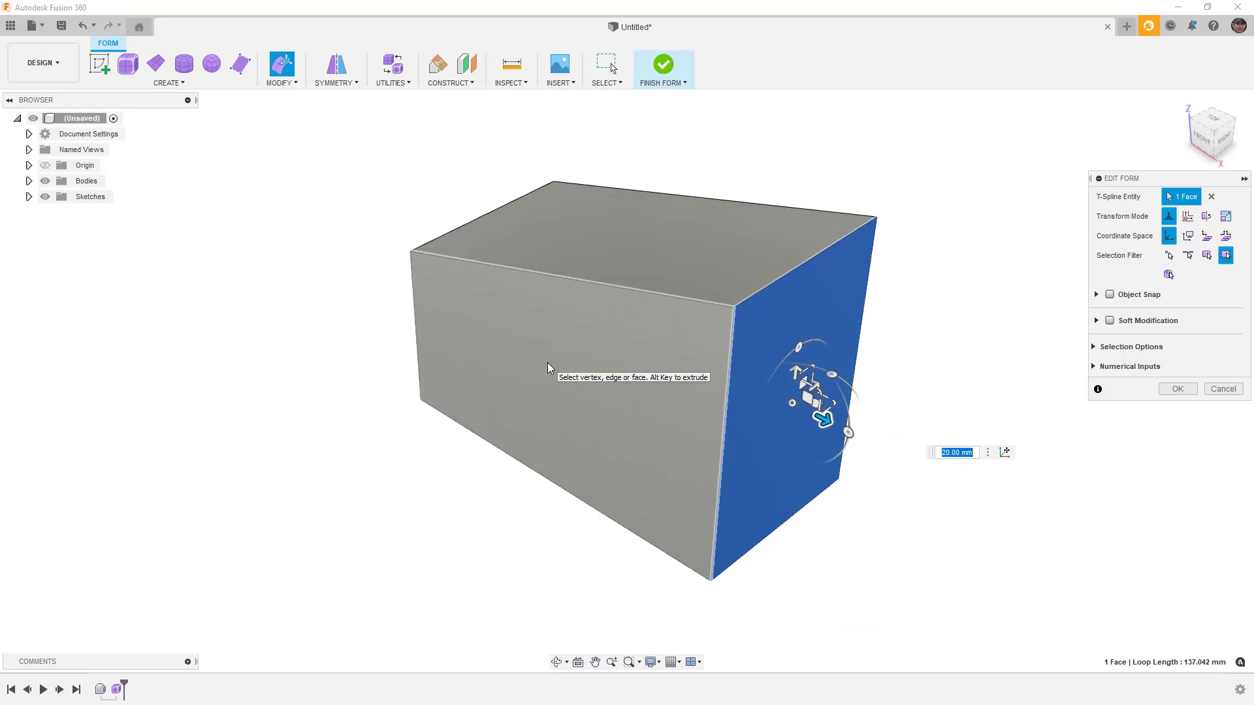
Show the form in Control Frame display, check the display mode options, and view it from the front.
key(alt+3)
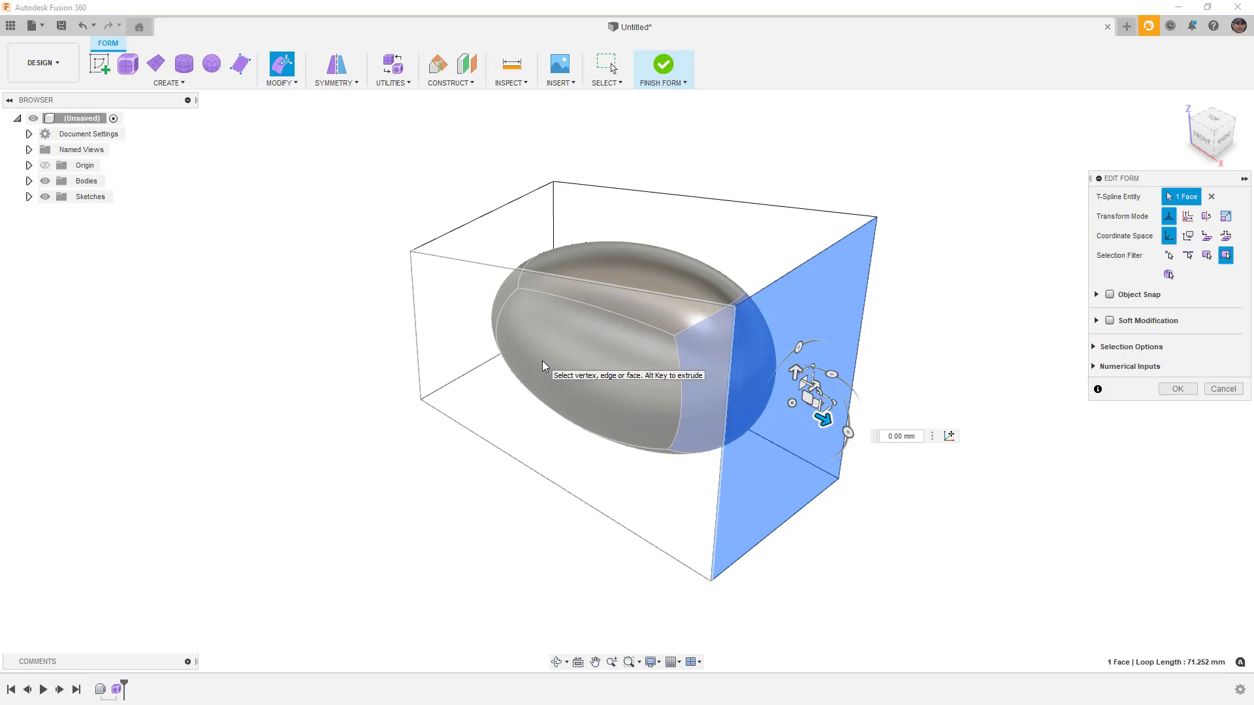
click(1095, 350)
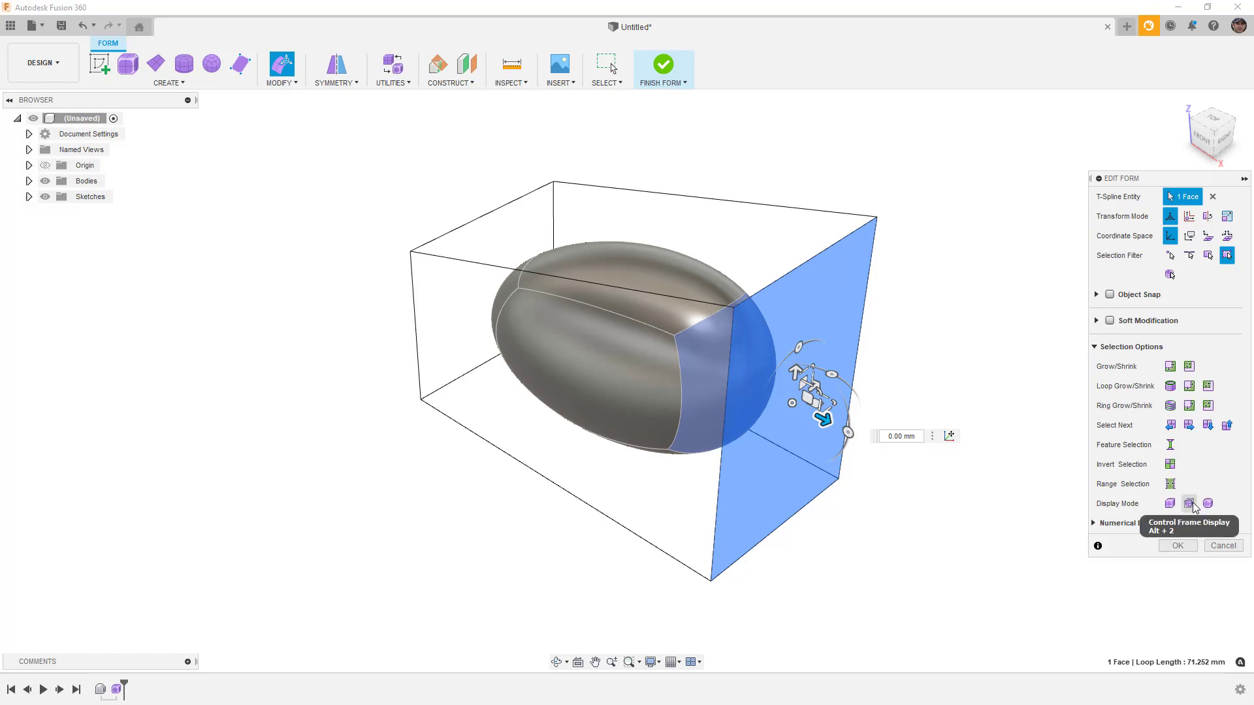
click(1095, 347)
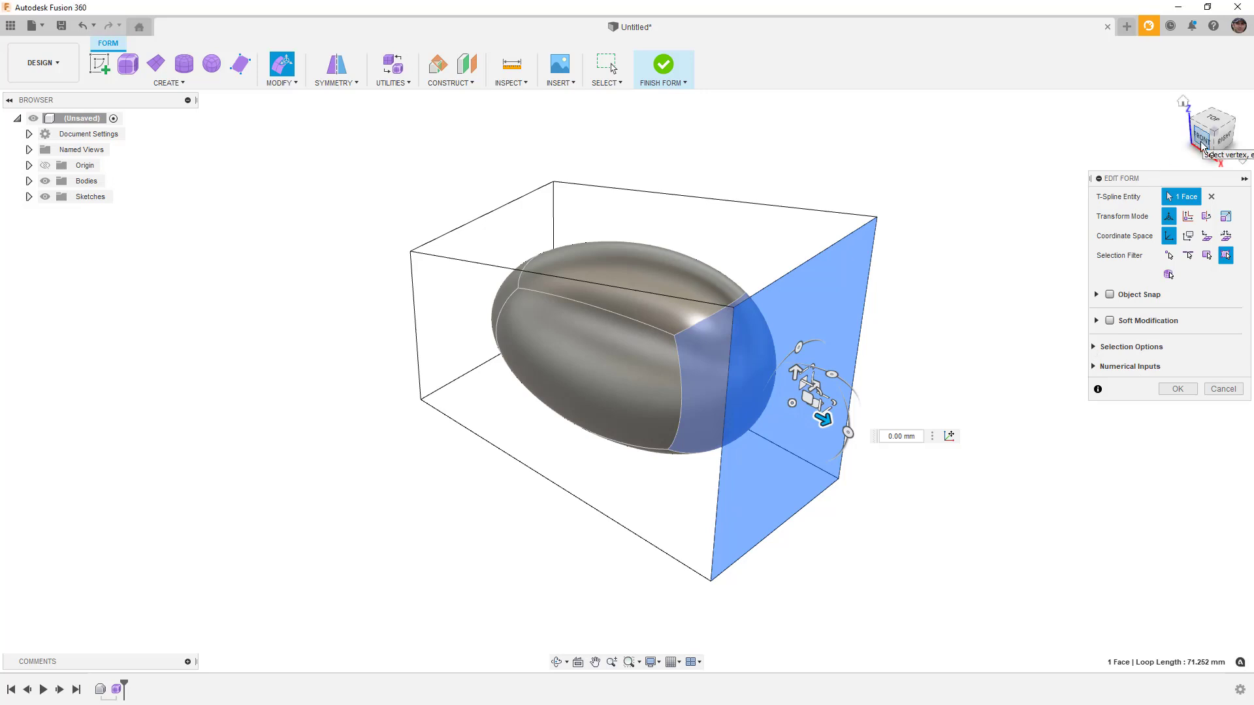
click(1203, 136)
middle_drag(713, 320, 638, 474)
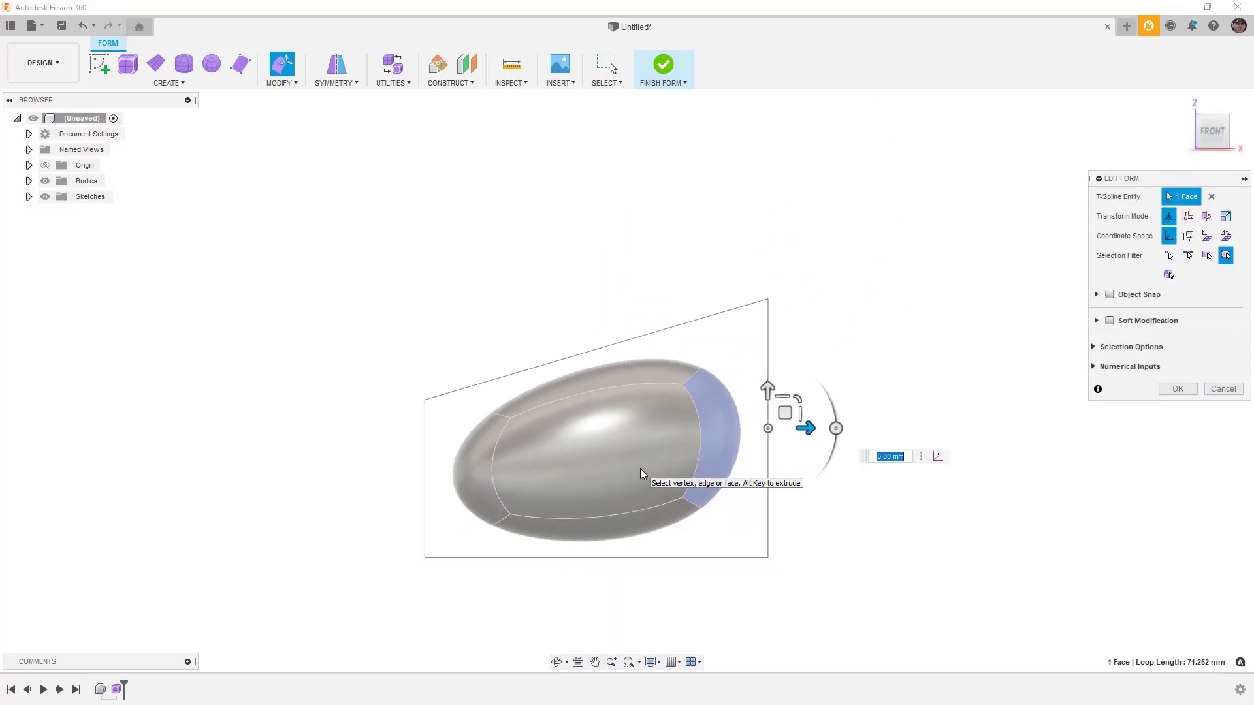
Tilt the form's end face slightly, move it -5 mm along X, scale it larger, and accept the edit.
mouse_move(836, 428)
mouse_down()
mouse_move(817, 382)
mouse_move(836, 428)
mouse_move(845, 418)
mouse_move(819, 378)
mouse_move(773, 461)
mouse_move(842, 384)
mouse_move(829, 420)
mouse_move(809, 318)
mouse_move(810, 395)
mouse_move(876, 429)
mouse_move(812, 427)
mouse_up()
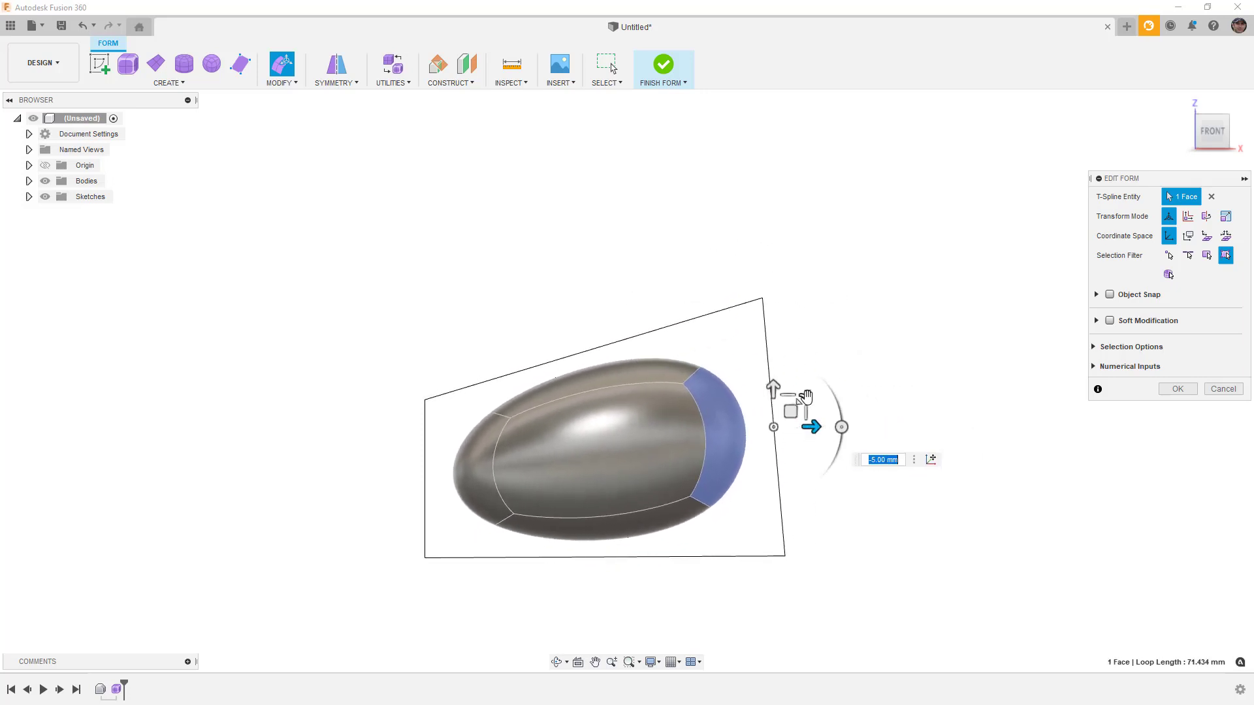
shift+middle_drag(805, 397, 746, 430)
drag(732, 418, 725, 444)
scroll(722, 450, down, 5)
shift+middle_drag(721, 453, 792, 448)
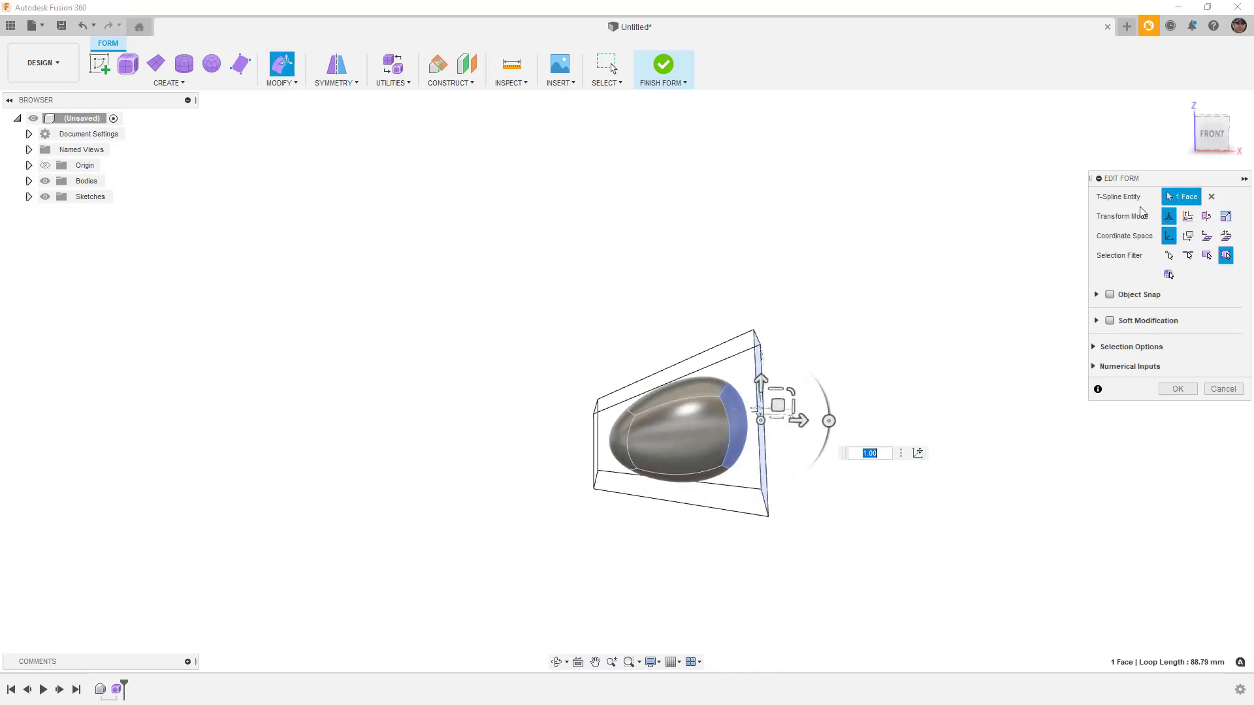
click(1212, 133)
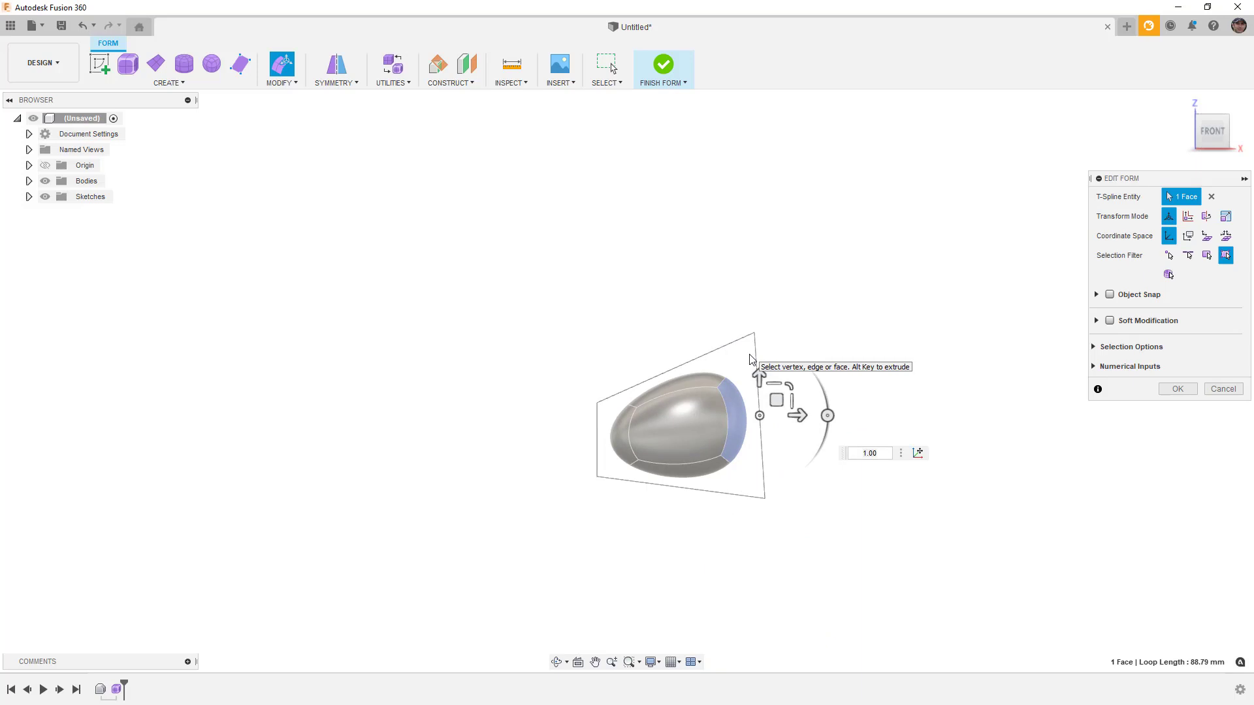
scroll(731, 424, up, 5)
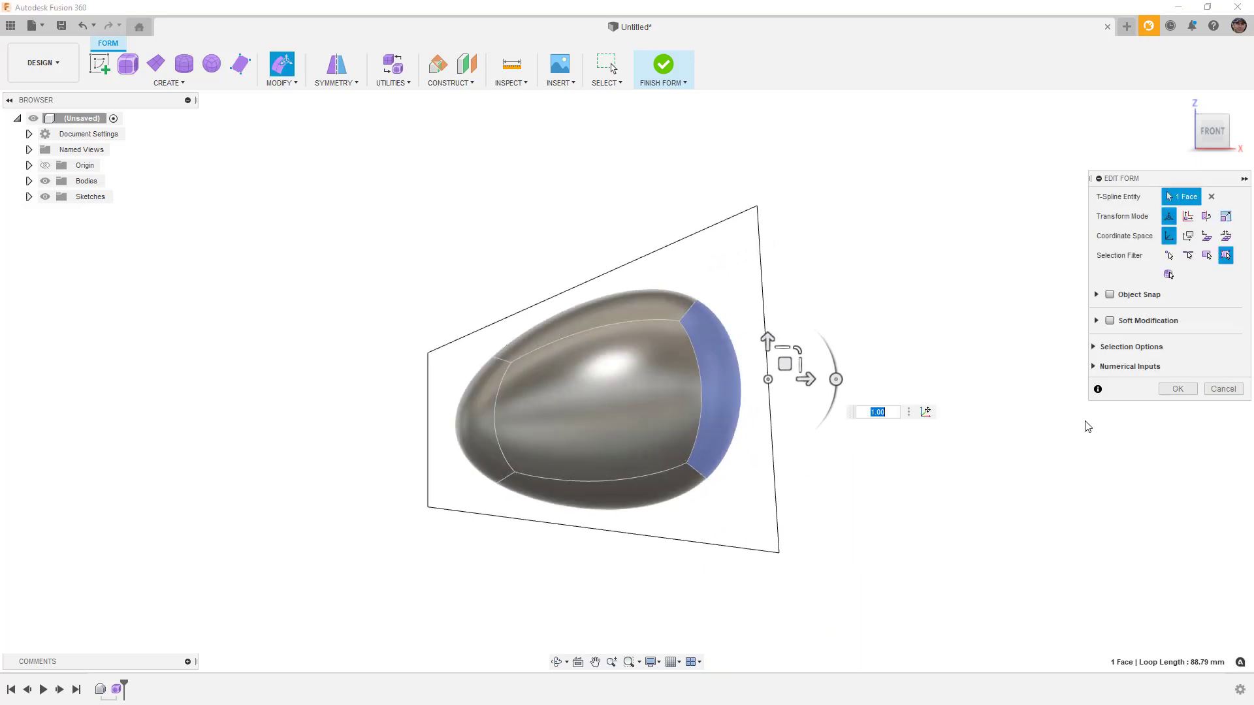
click(1177, 389)
Switch to Blender, start a new General scene, and select its camera, light and cube in turn.
click(456, 279)
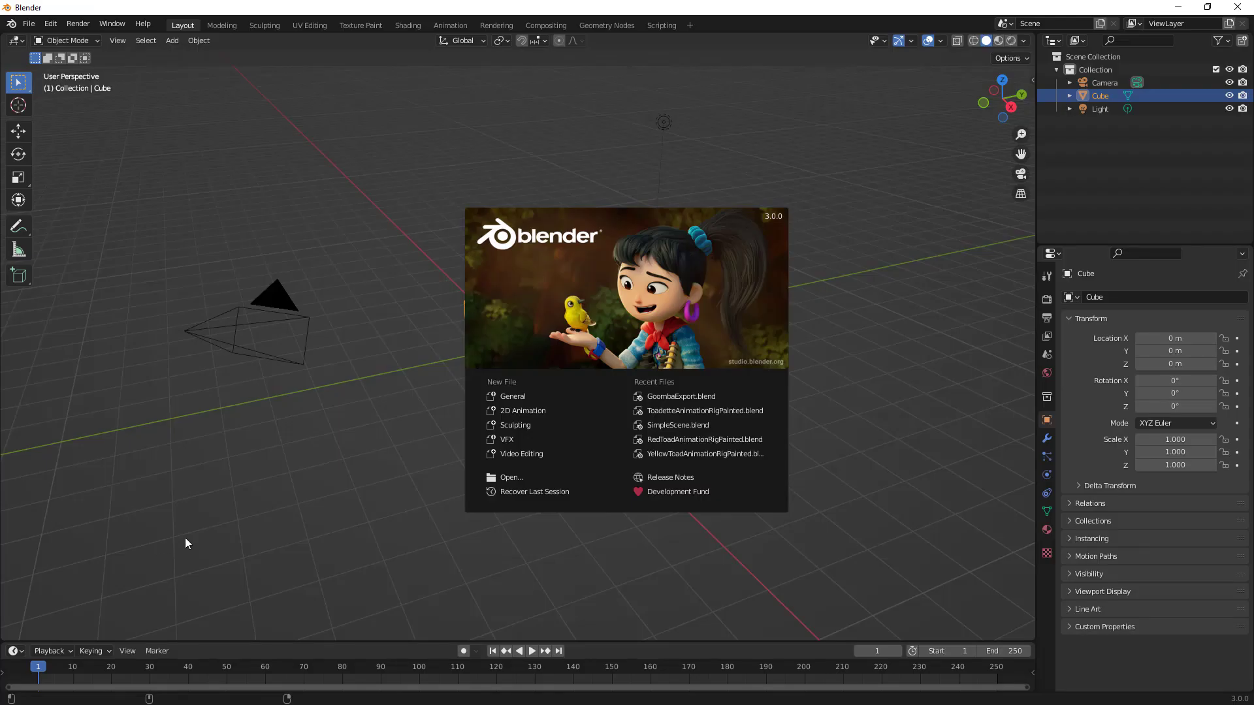
click(512, 396)
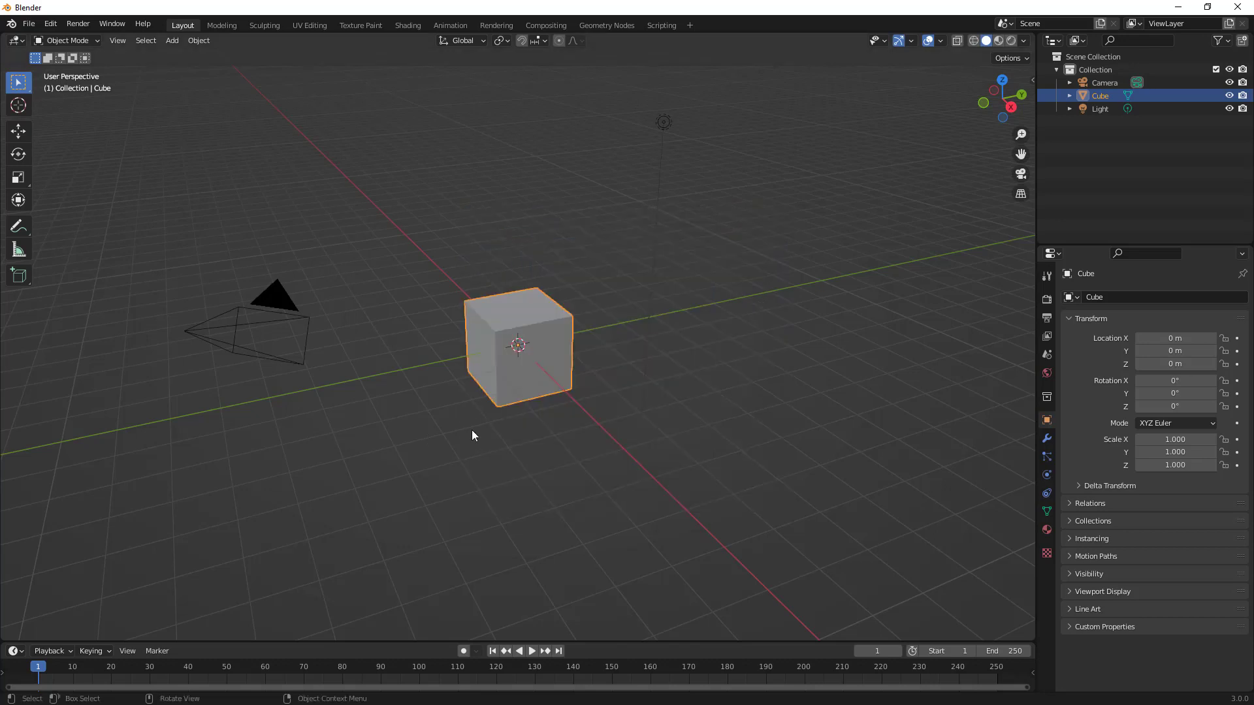
click(299, 315)
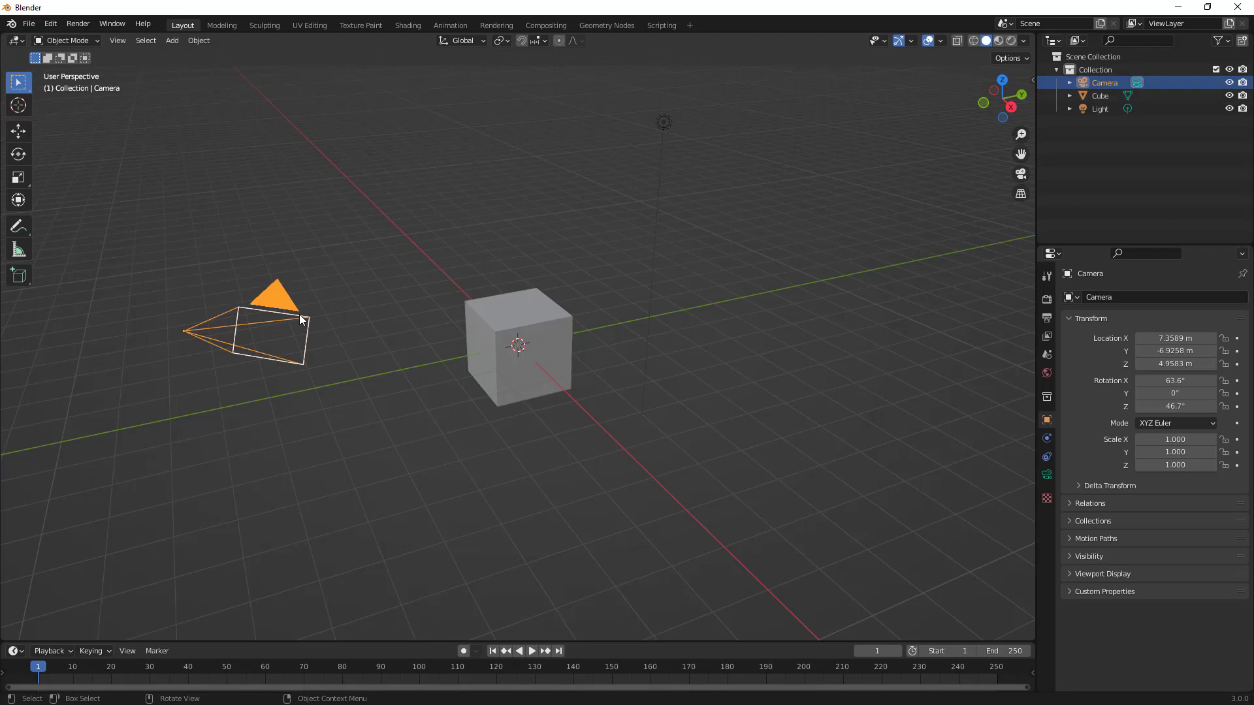
click(664, 118)
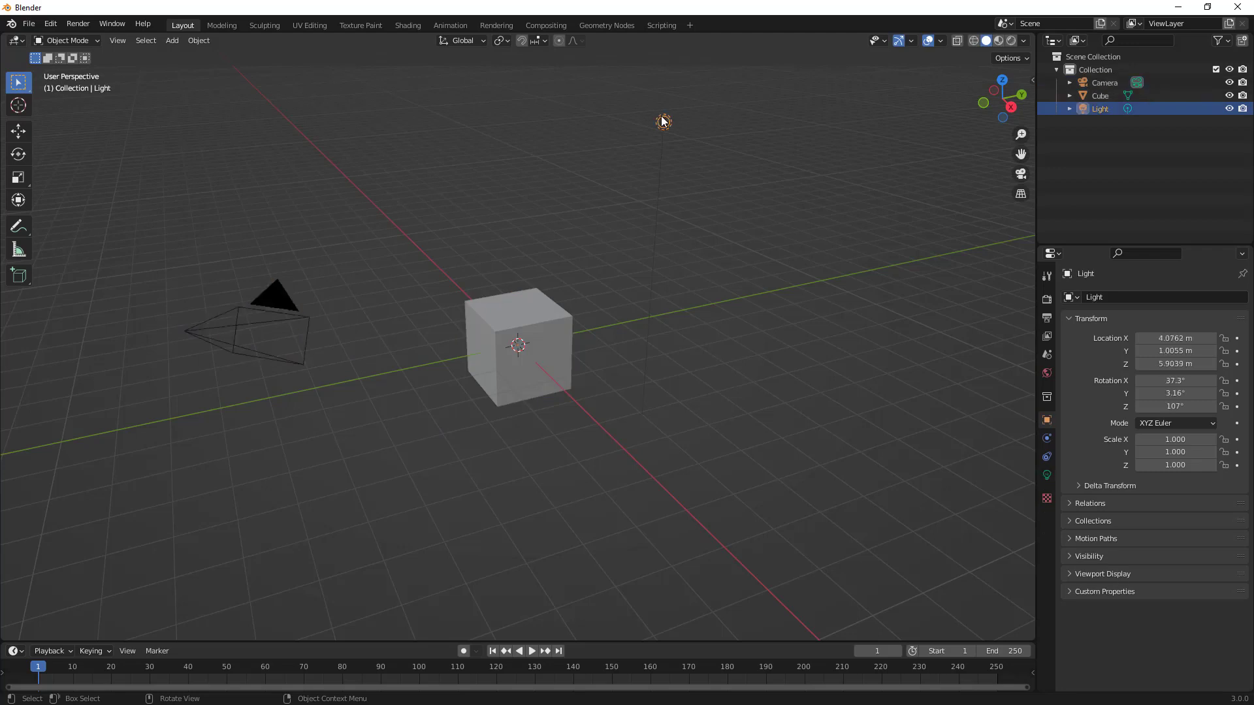
click(541, 316)
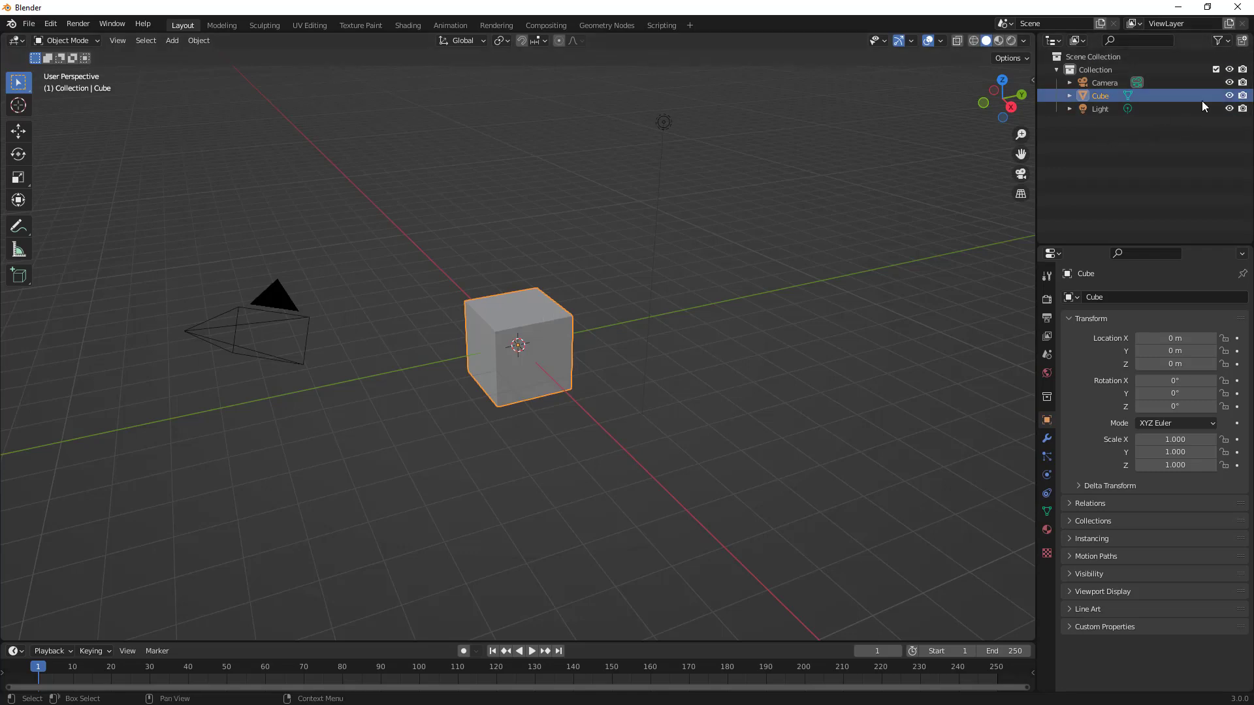
Hide the camera and the light in the viewport, and deselect the cube.
click(1229, 83)
click(1230, 108)
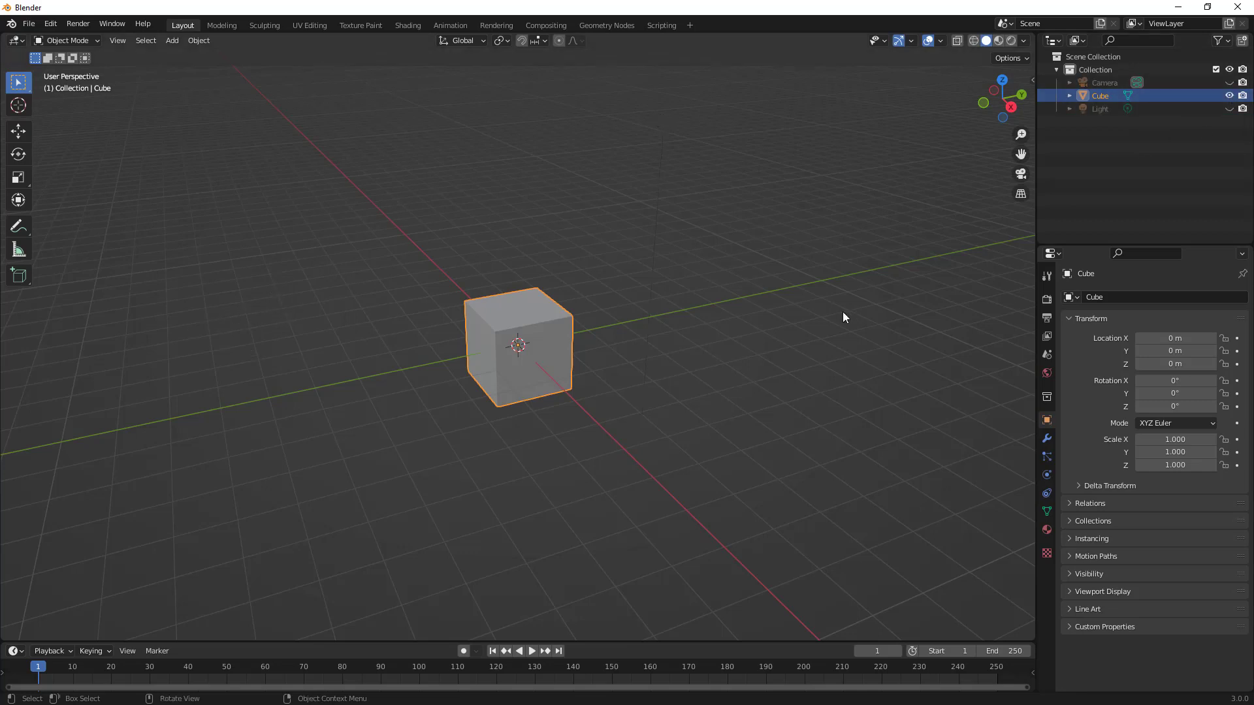
click(729, 327)
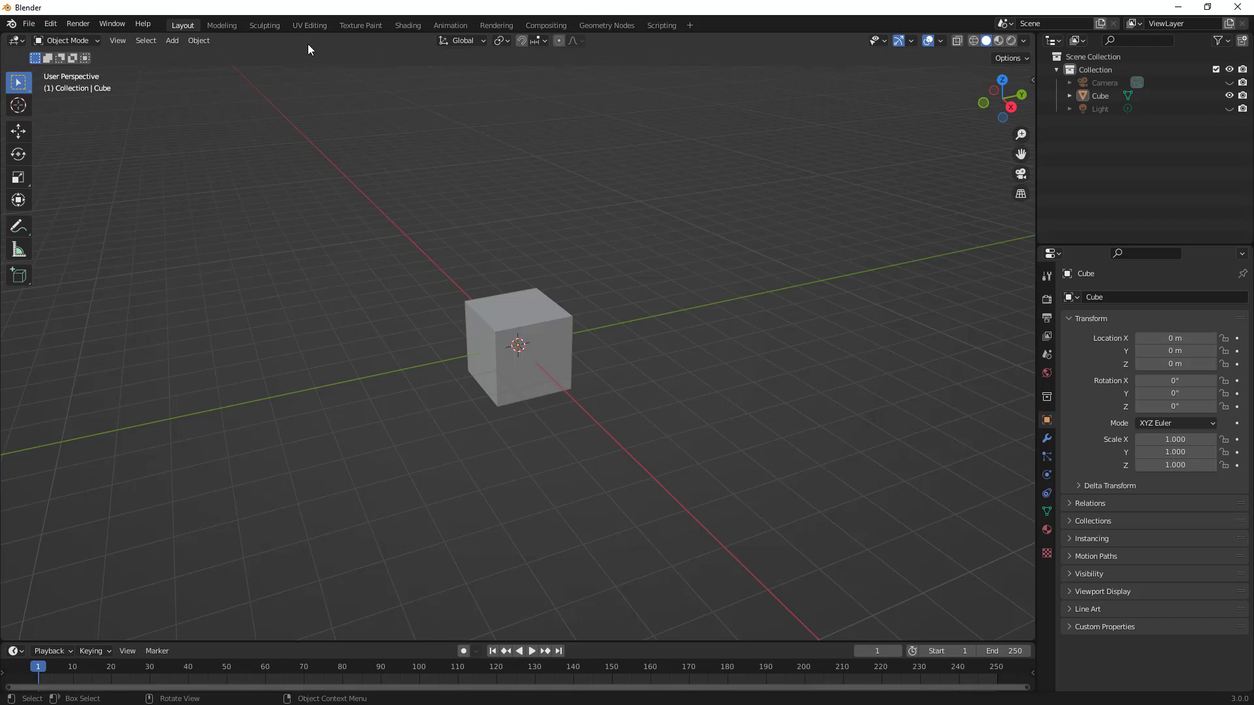
Look at the cube in the axis-aligned views, ending in the front orthographic view.
click(1012, 109)
click(987, 101)
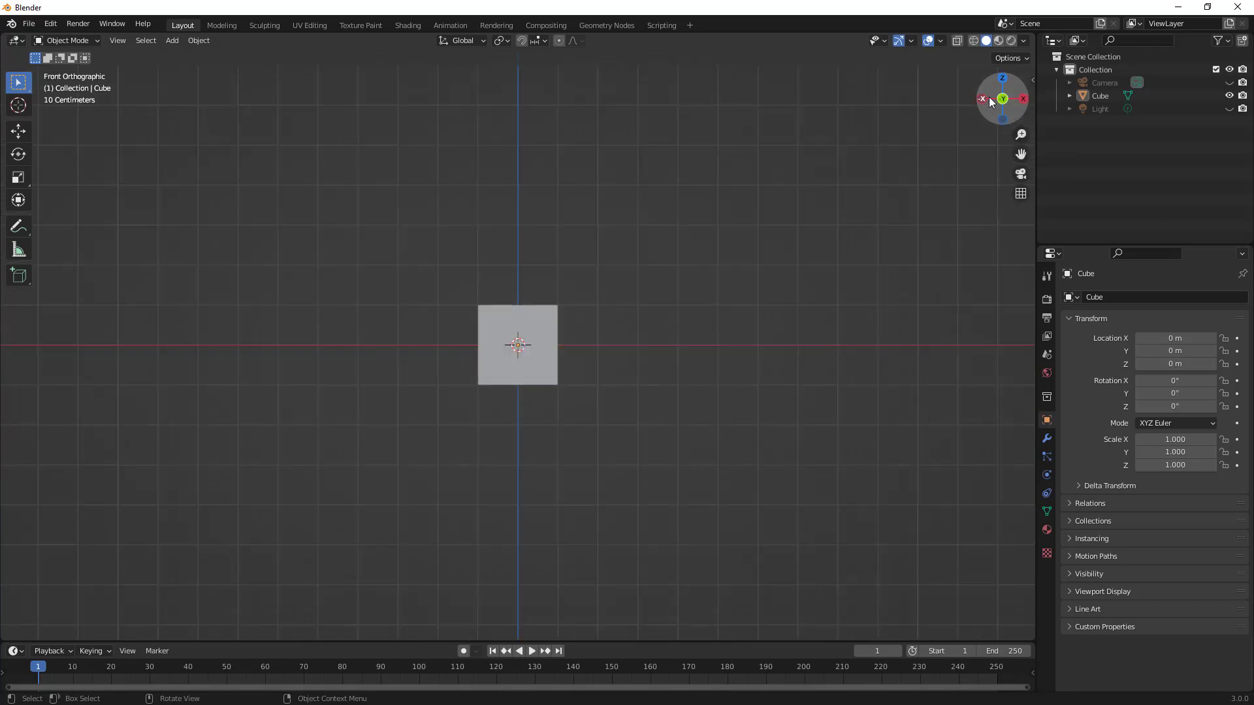
click(988, 102)
click(986, 100)
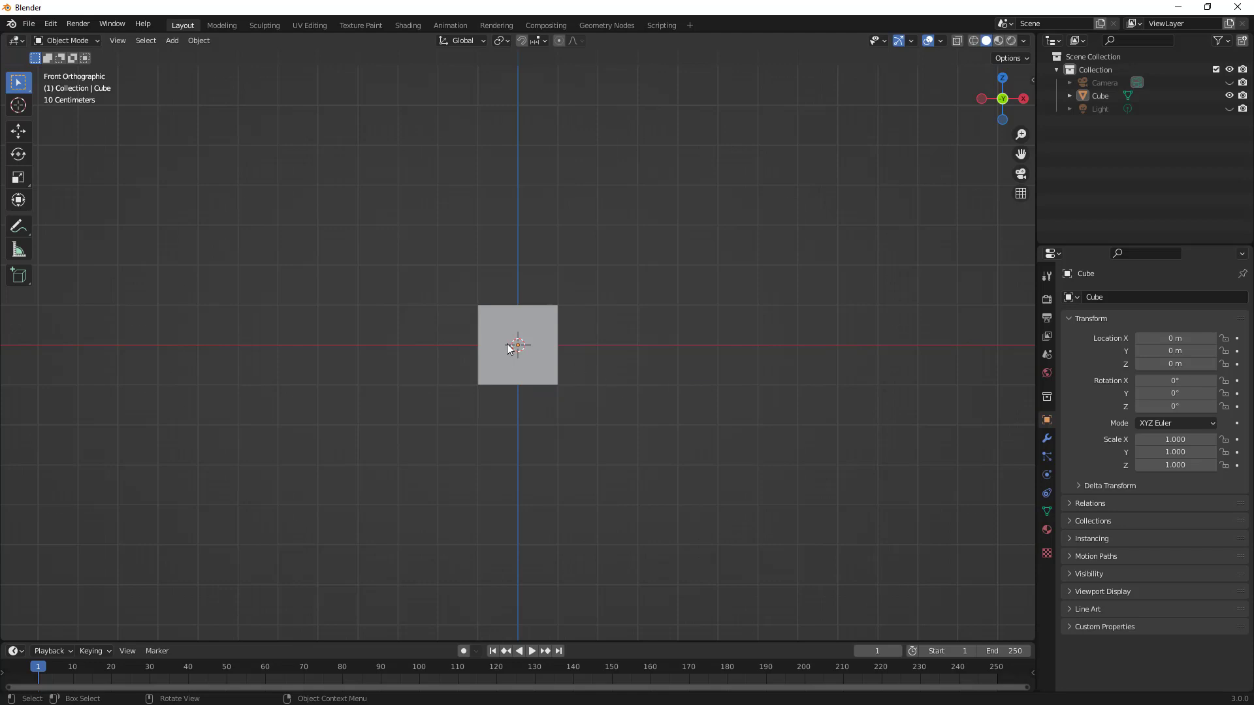
Examine the cube in perspective from several angles and distances.
middle_drag(423, 284, 444, 353)
scroll(507, 358, up, 5)
scroll(507, 356, down, 5)
scroll(506, 355, up, 3)
scroll(506, 357, up, 1)
scroll(506, 357, down, 5)
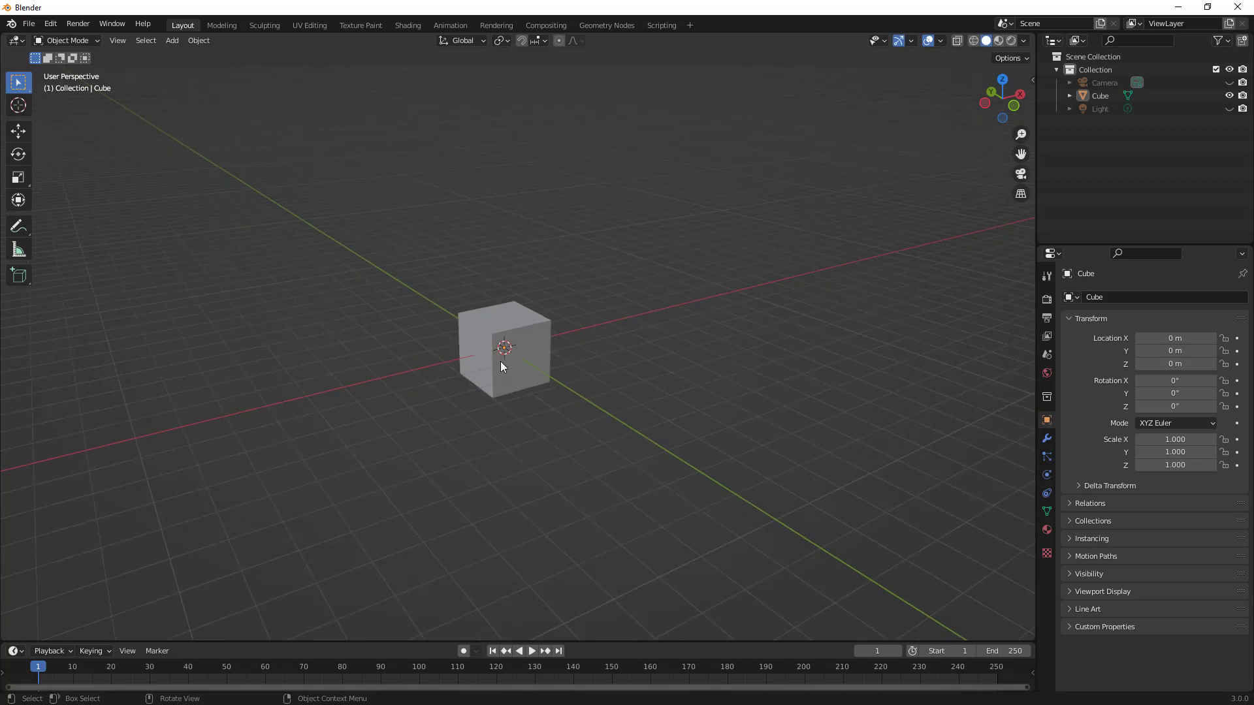
middle_drag(485, 363, 523, 331)
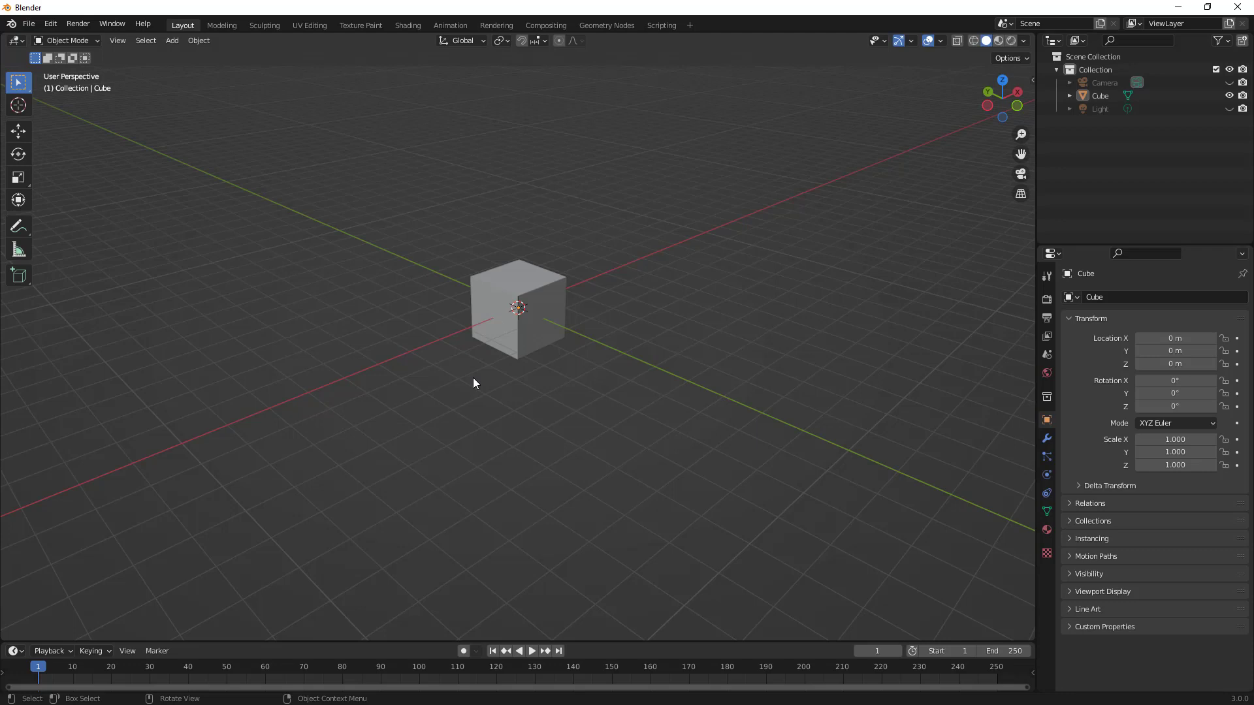
middle_drag(473, 377, 476, 405)
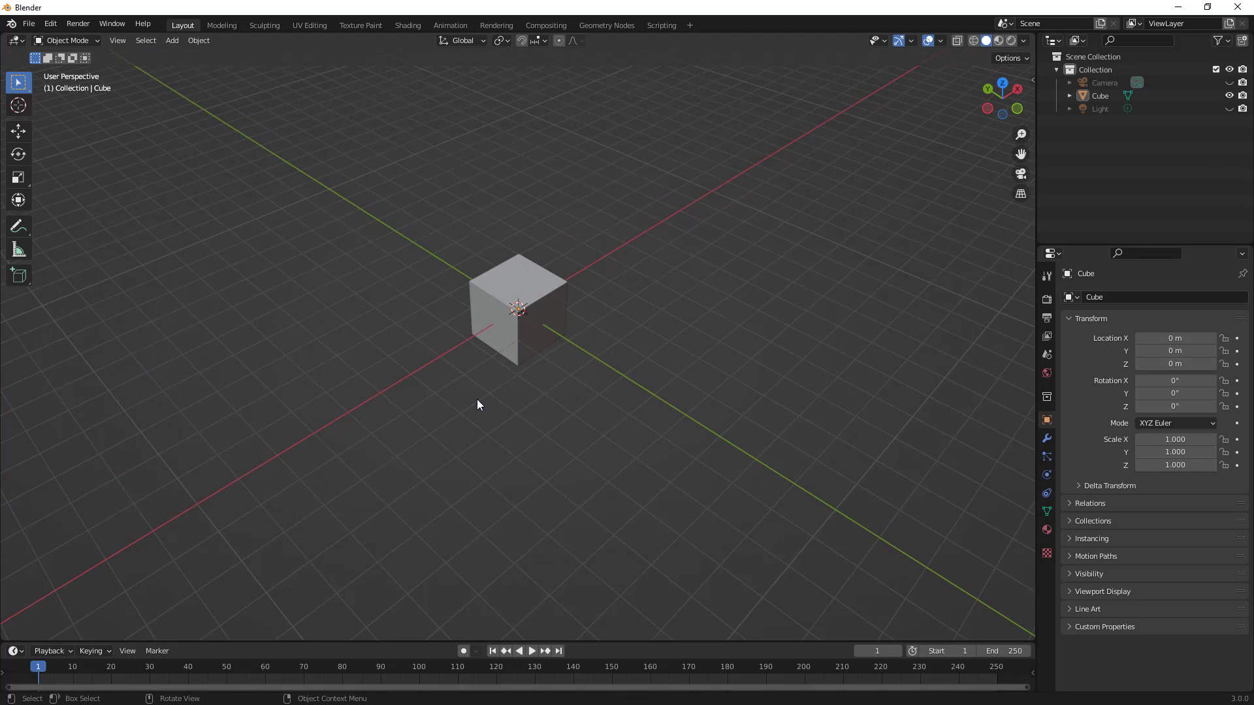
middle_drag(477, 399, 511, 393)
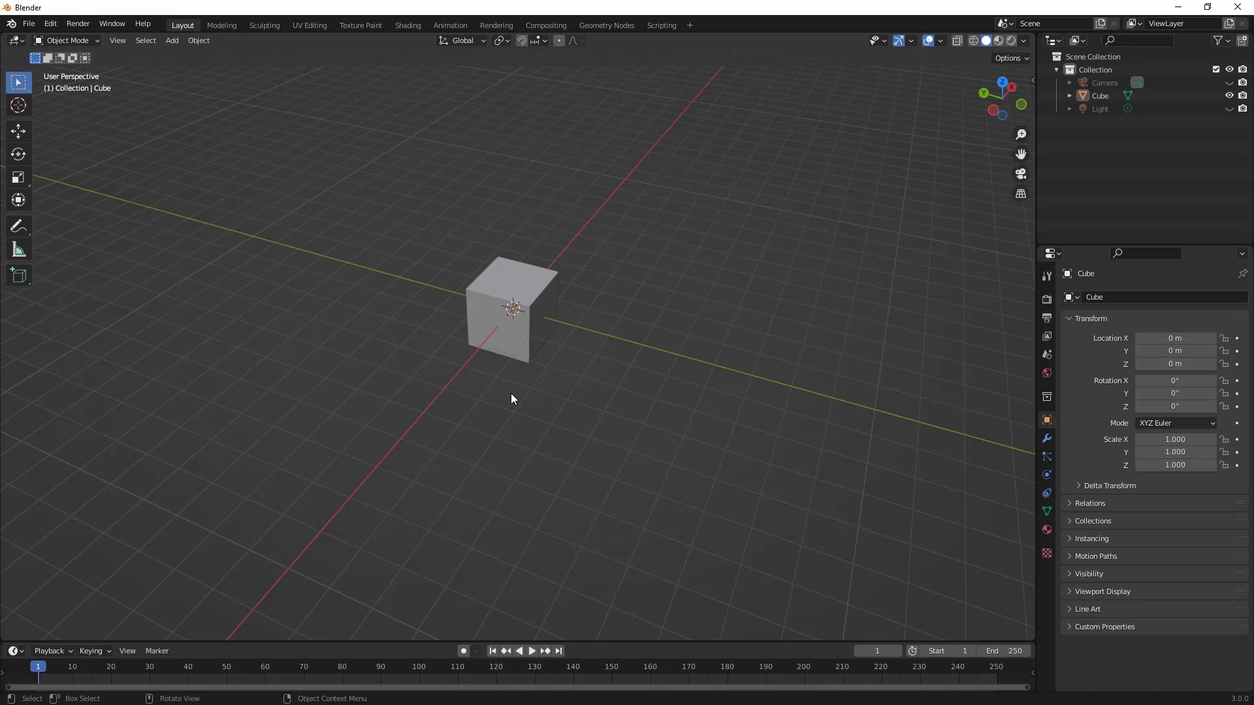
Open the Preferences to review the program settings.
click(48, 26)
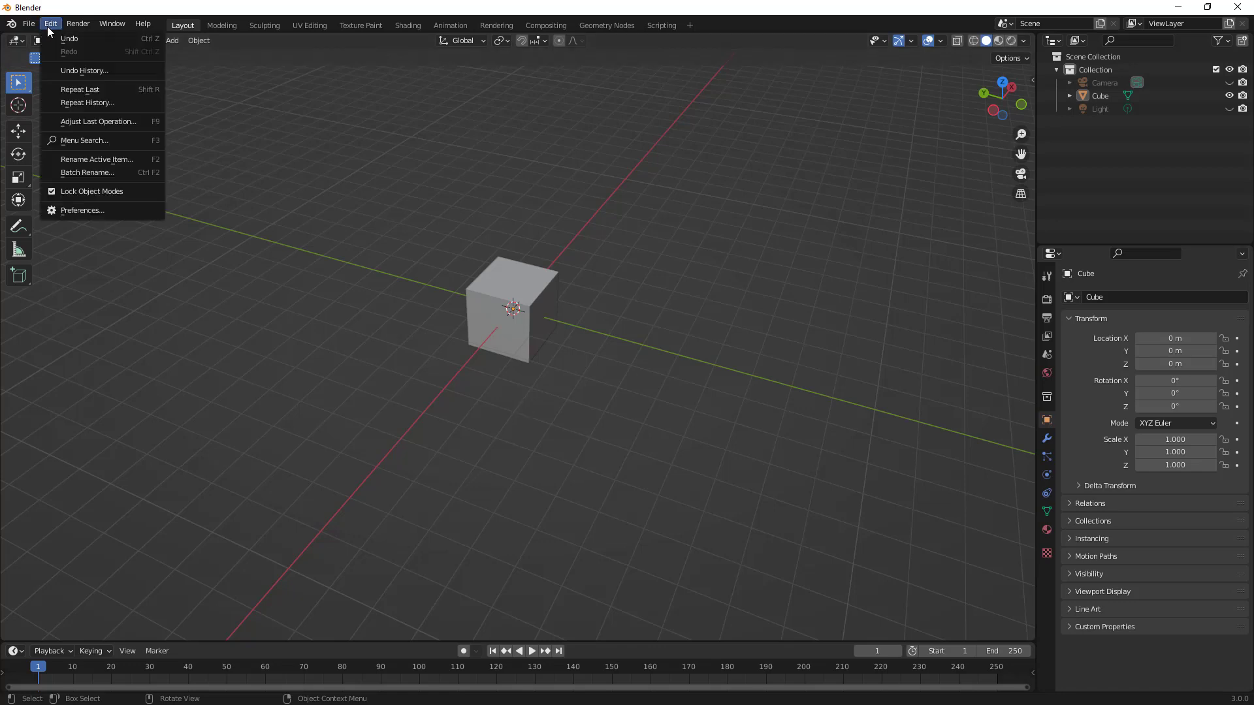
click(86, 210)
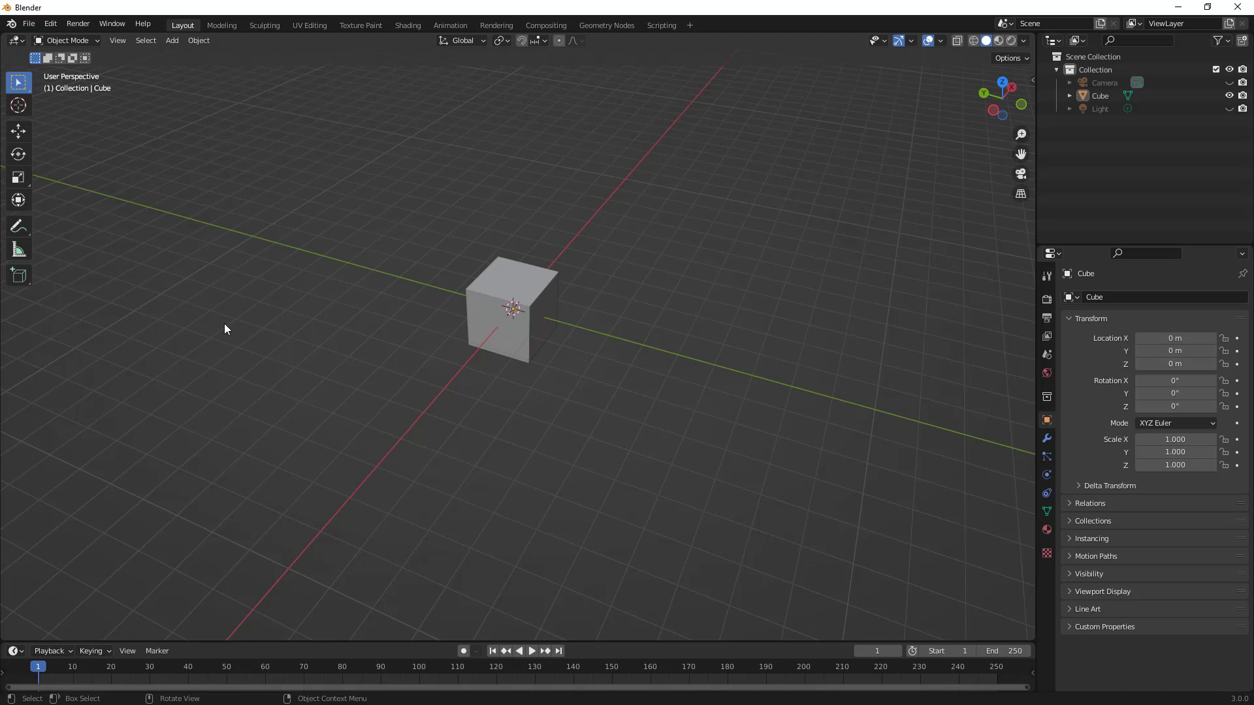
Select the cube and change it from Object Mode to Edit Mode.
middle_drag(225, 322, 454, 342)
click(501, 332)
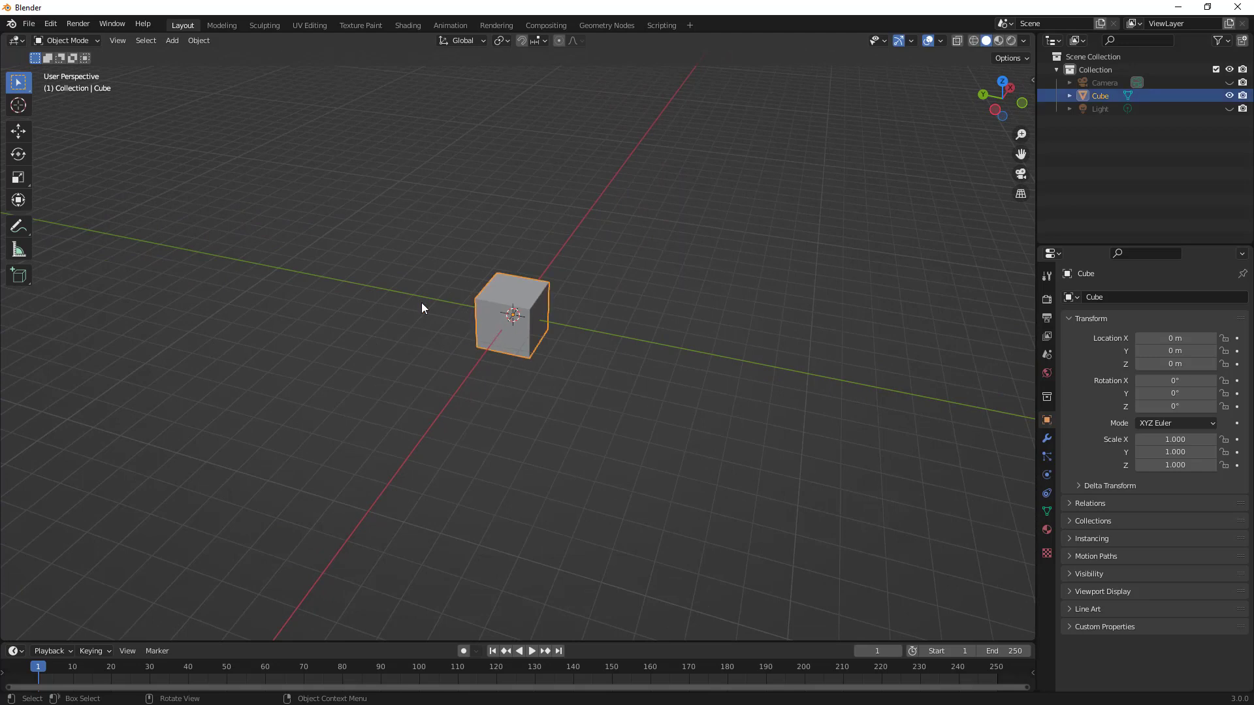
click(86, 39)
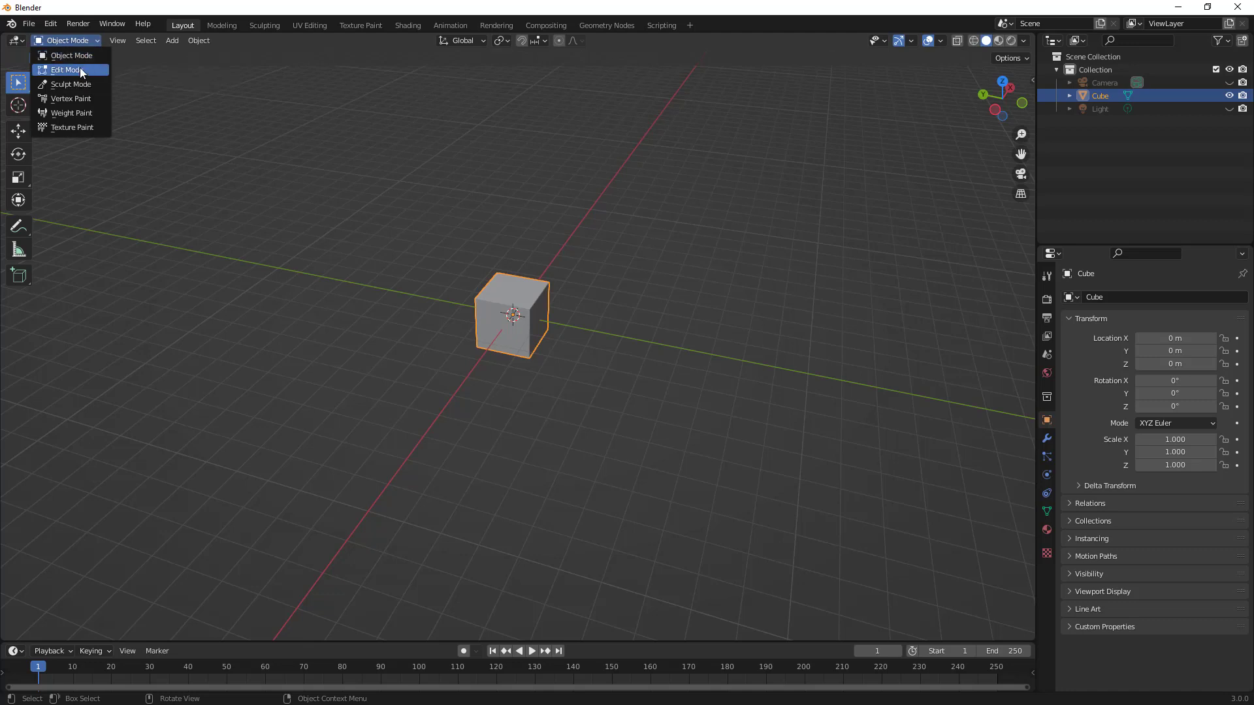
click(80, 69)
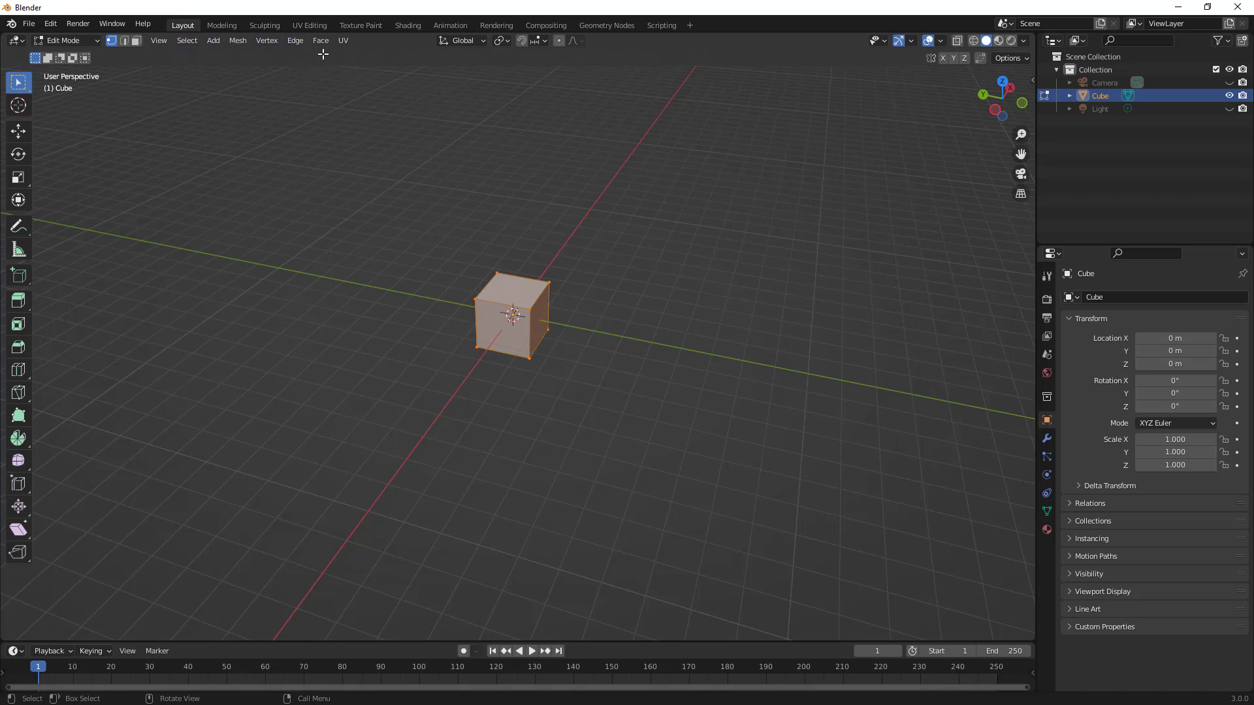
Try the edge and face selection modes on the cube, and return to vertex selection.
scroll(502, 321, up, 4)
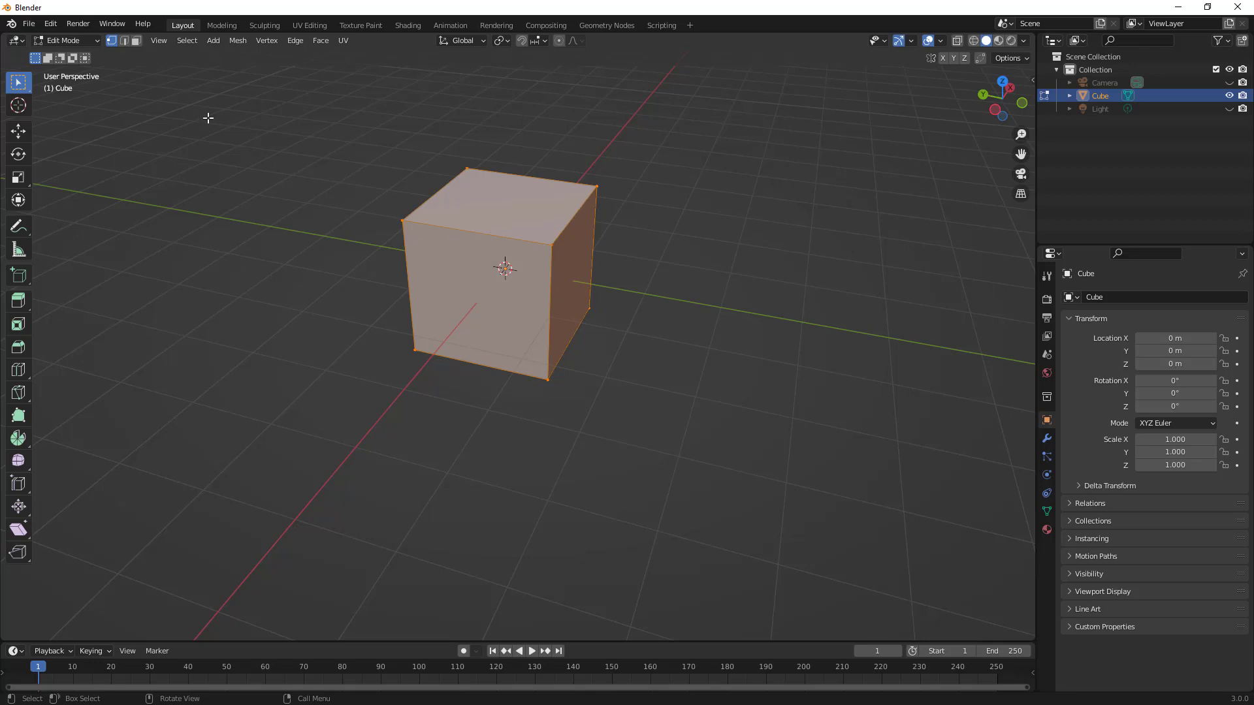
click(125, 41)
click(136, 40)
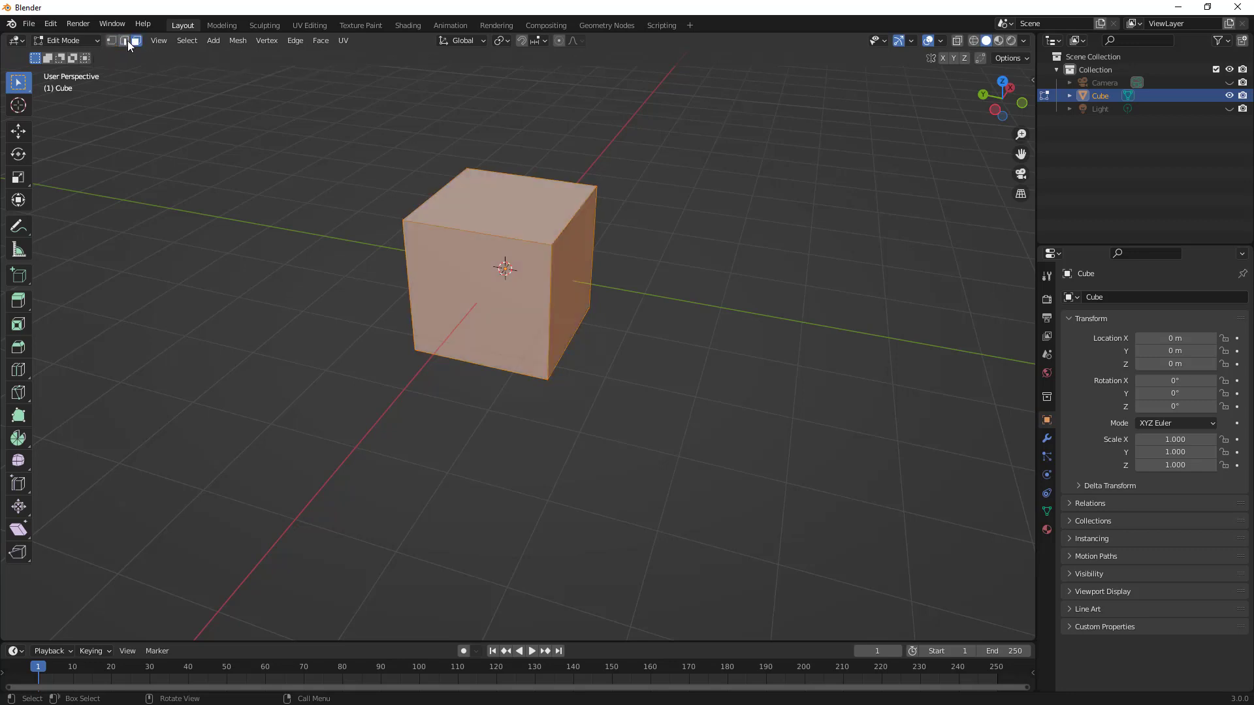
click(111, 41)
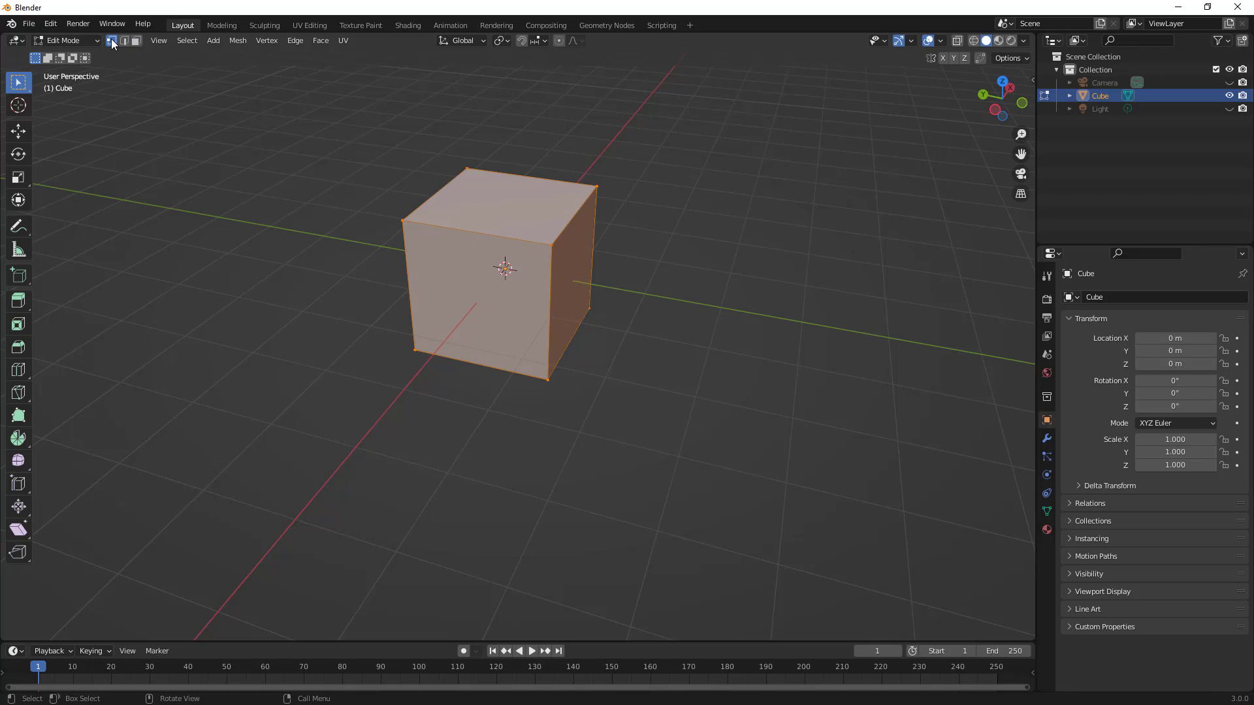
Clear the current selection and select the four corner vertices of the cube's top face together.
click(371, 133)
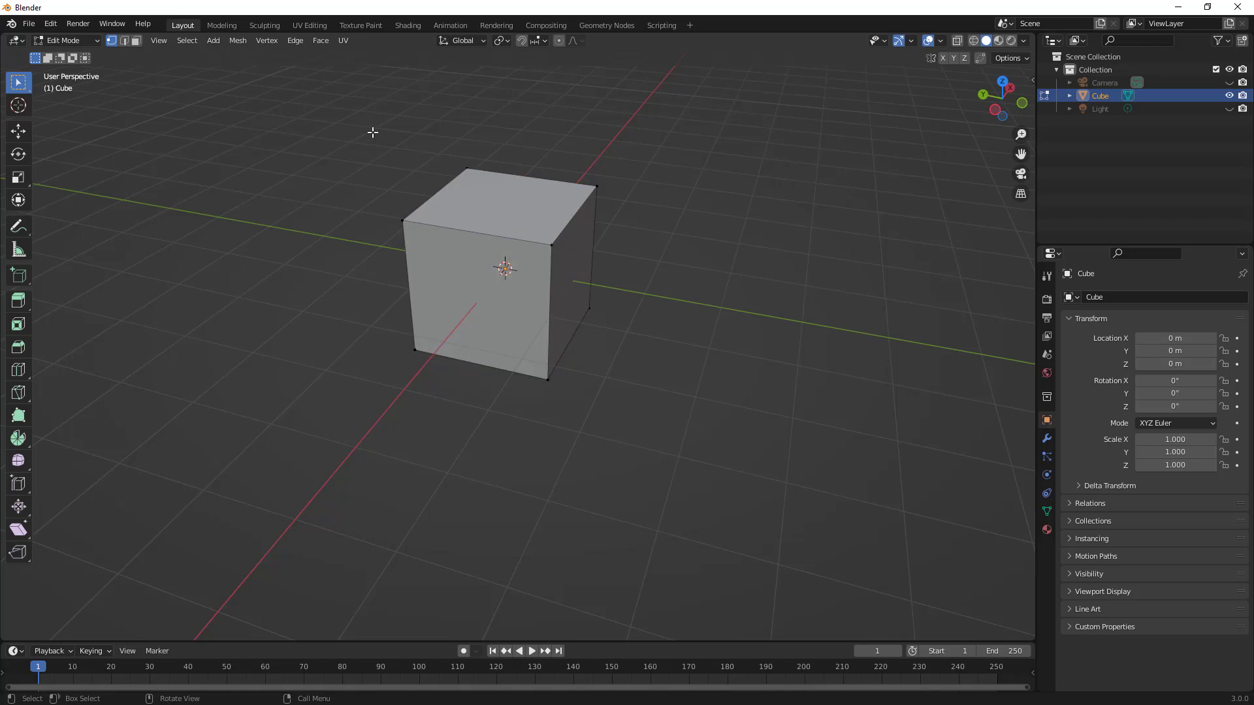
click(466, 168)
shift+click(596, 187)
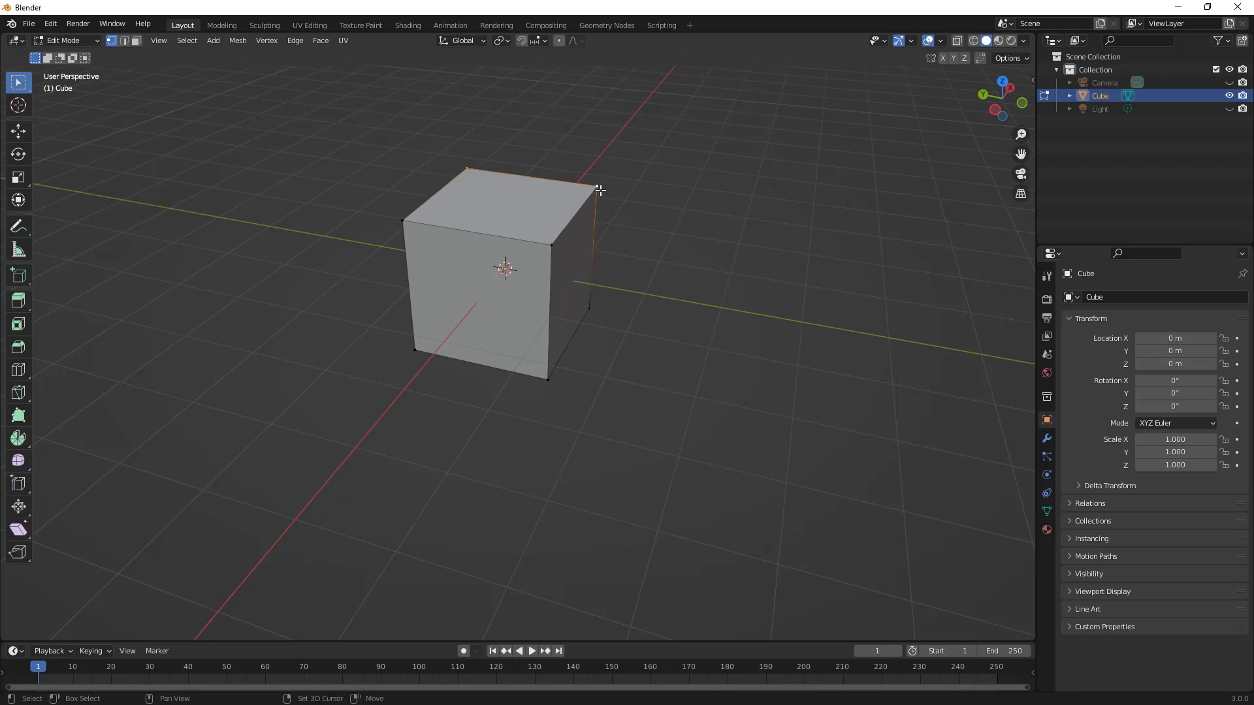
shift+click(552, 245)
shift+click(403, 220)
Compare the top selection in edge, face and vertex selection modes, ending in edge selection.
click(126, 40)
click(136, 42)
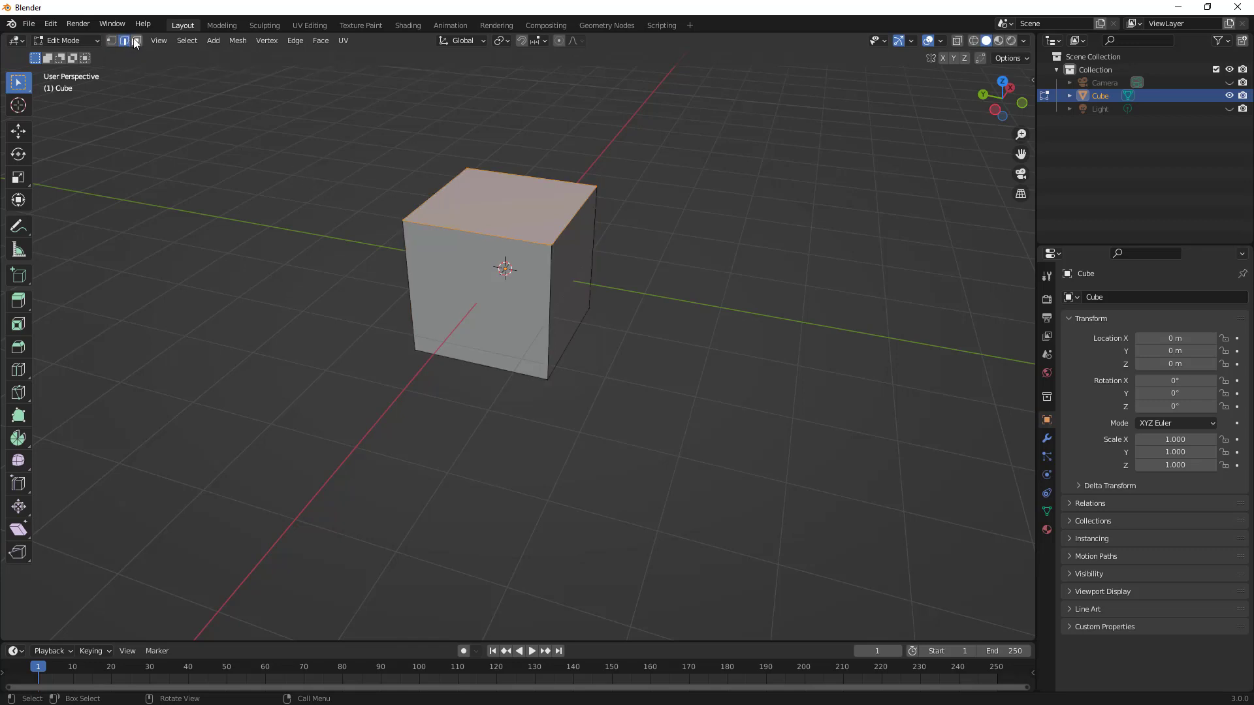
click(113, 41)
click(121, 42)
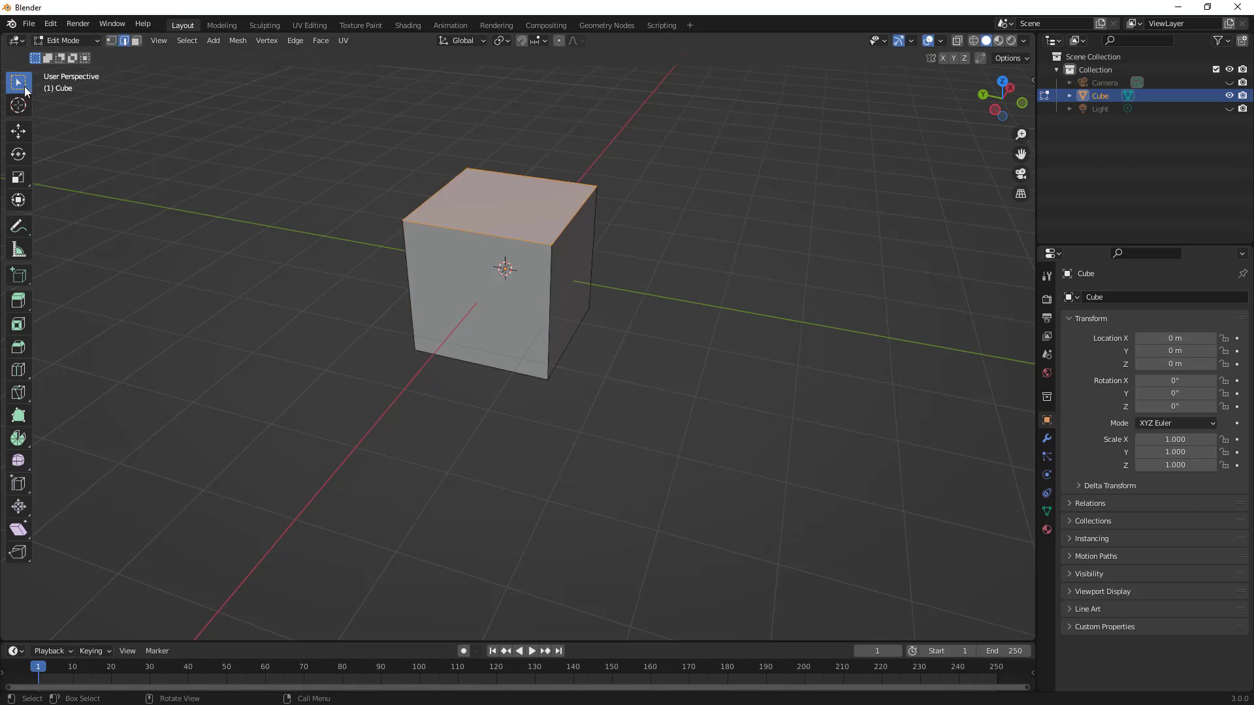
Review the annotation tool variants and the available vertex, edge, UV and mesh editing commands.
click(25, 228)
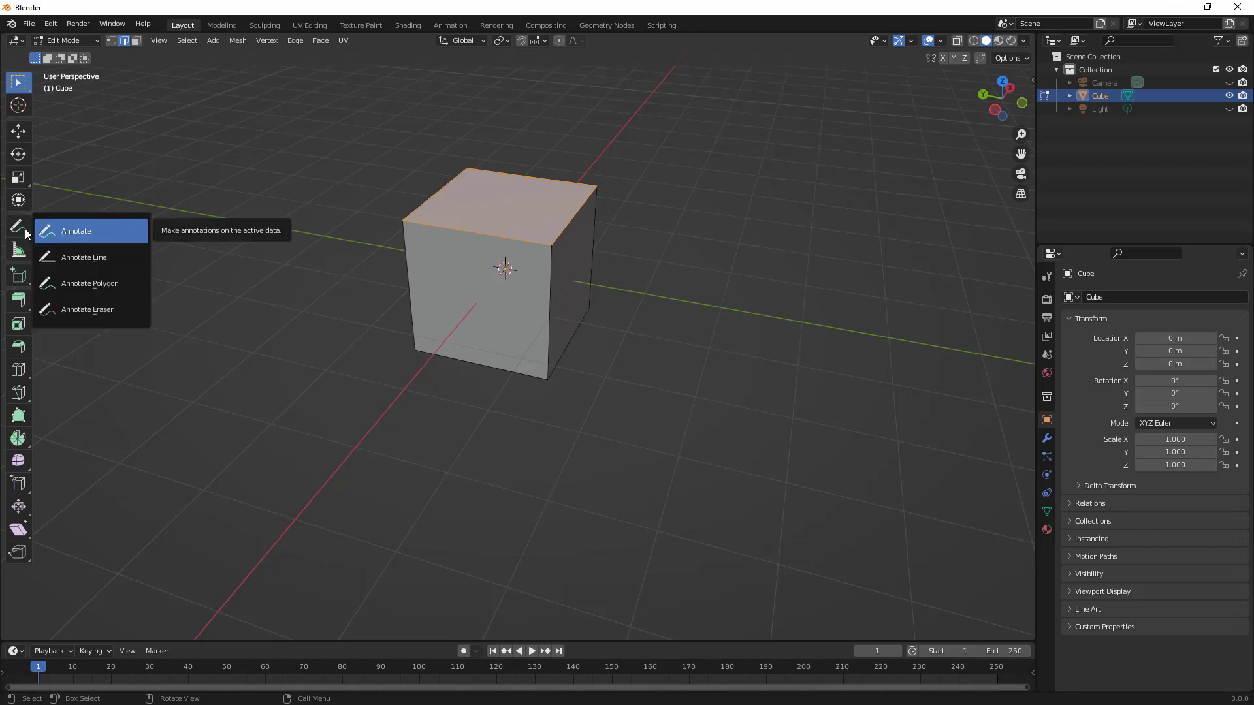
click(25, 228)
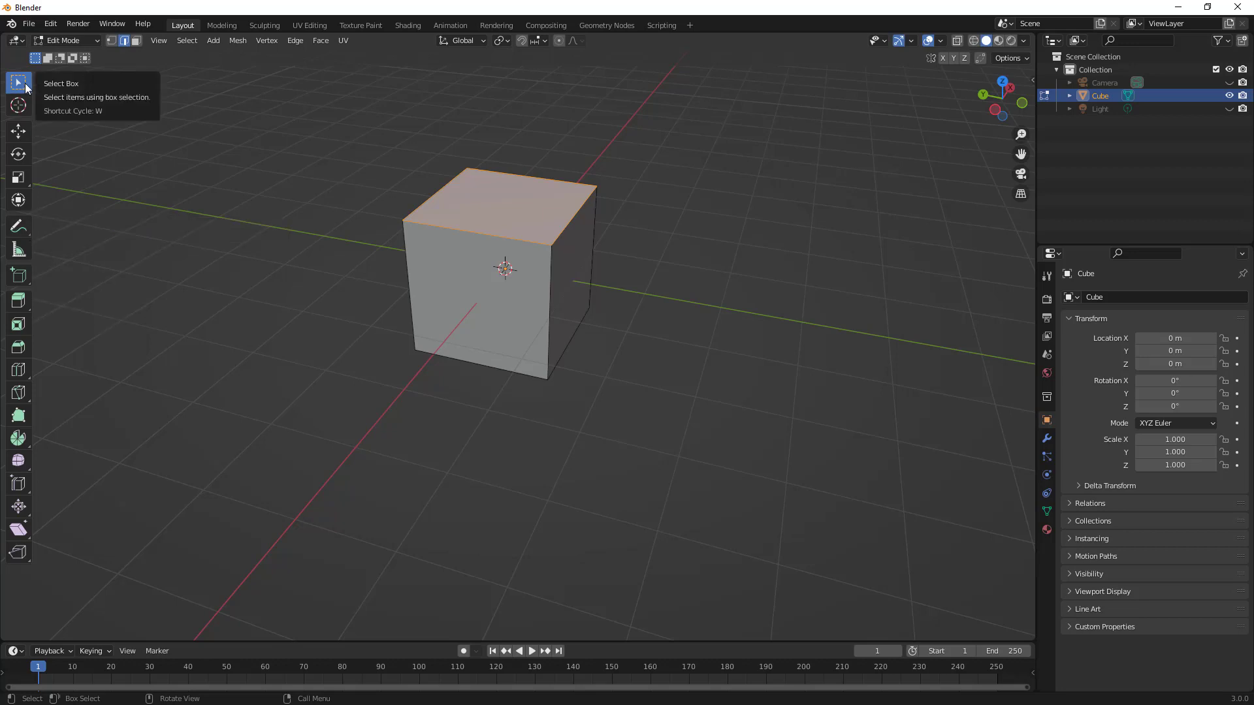
click(437, 192)
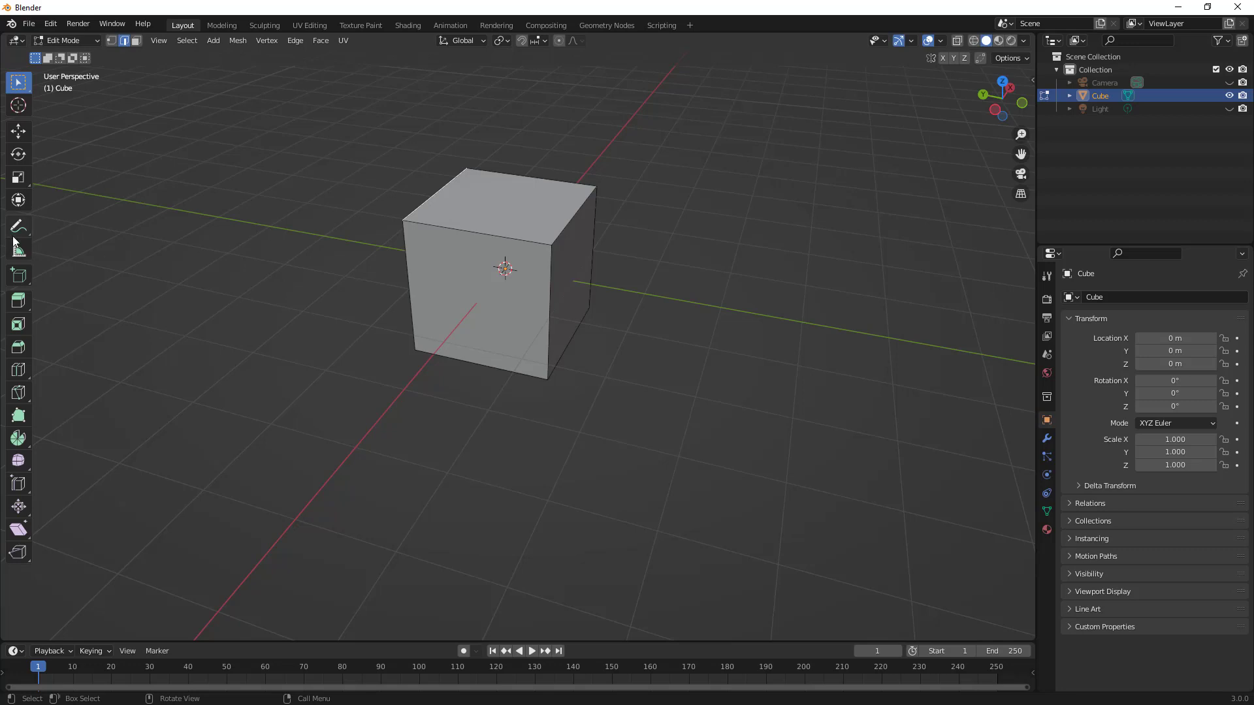
click(23, 281)
click(266, 41)
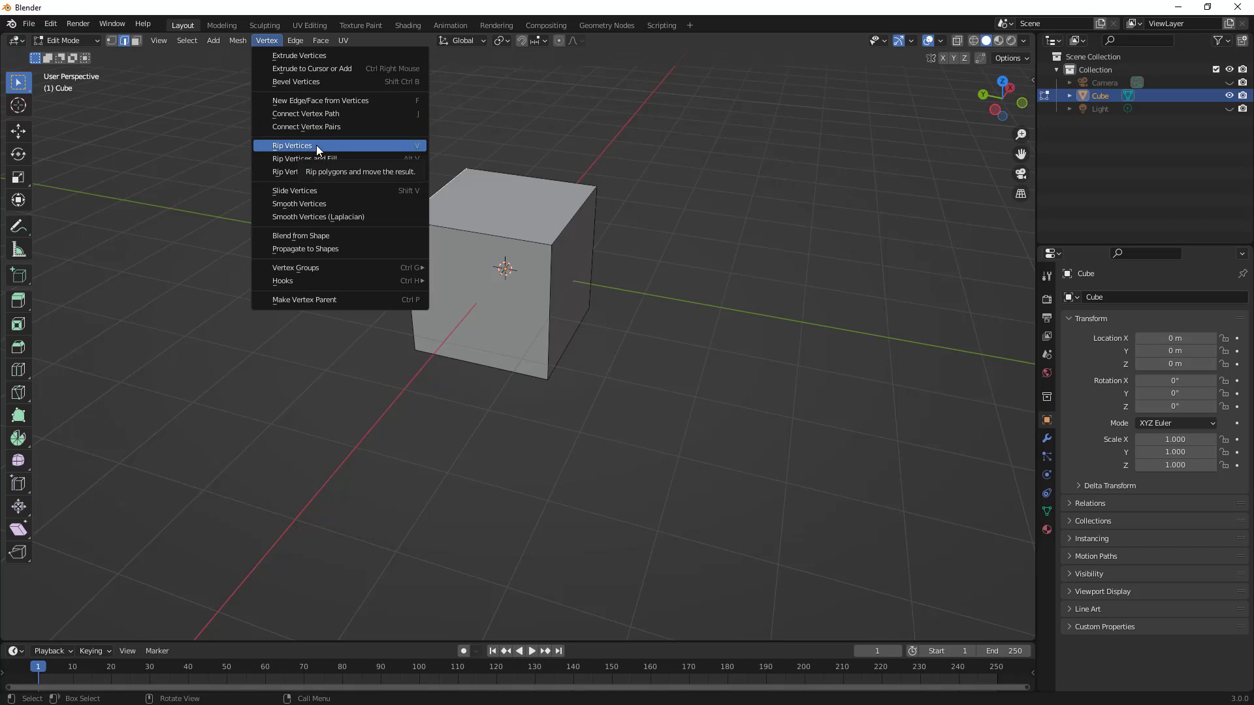
click(294, 41)
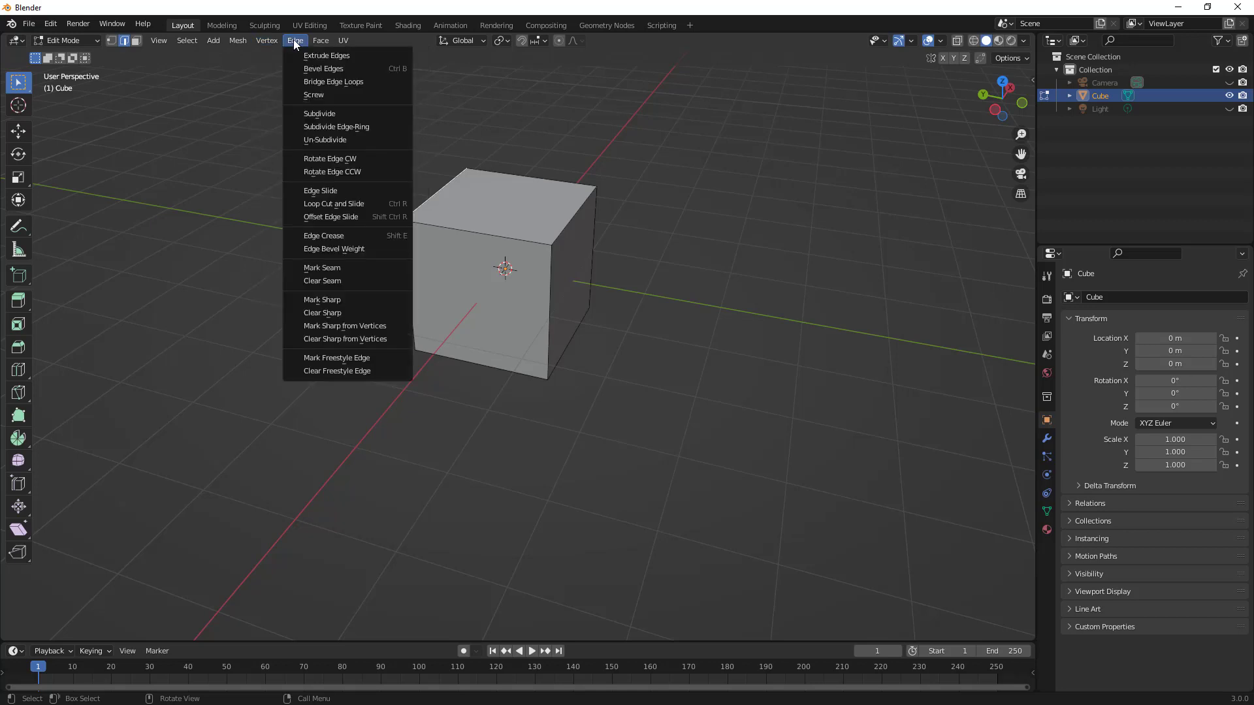
click(296, 41)
click(296, 40)
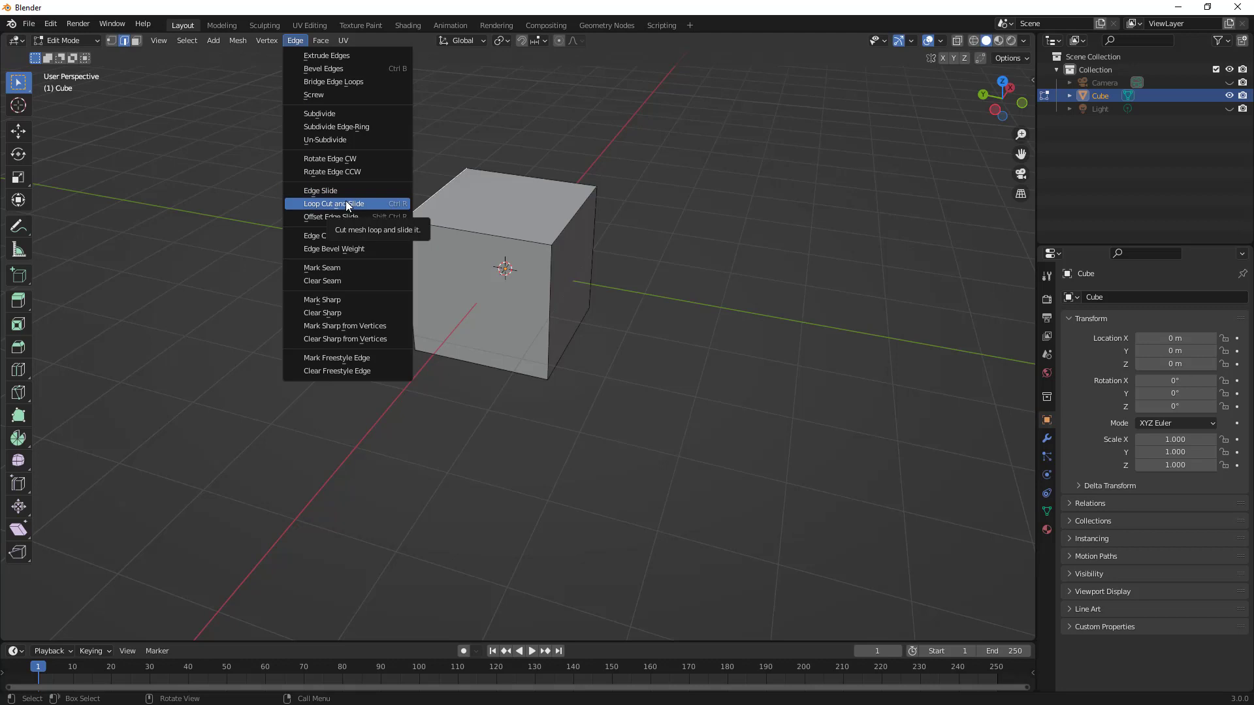
mouse_move(320, 40)
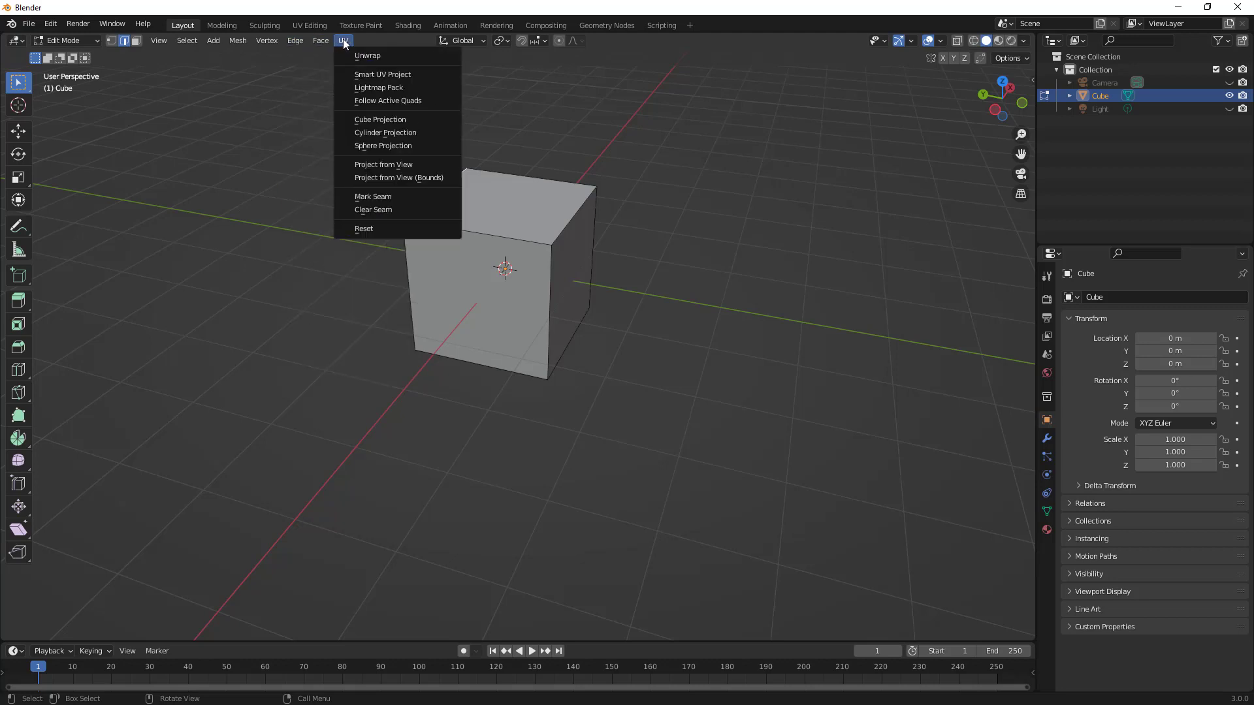
mouse_move(236, 43)
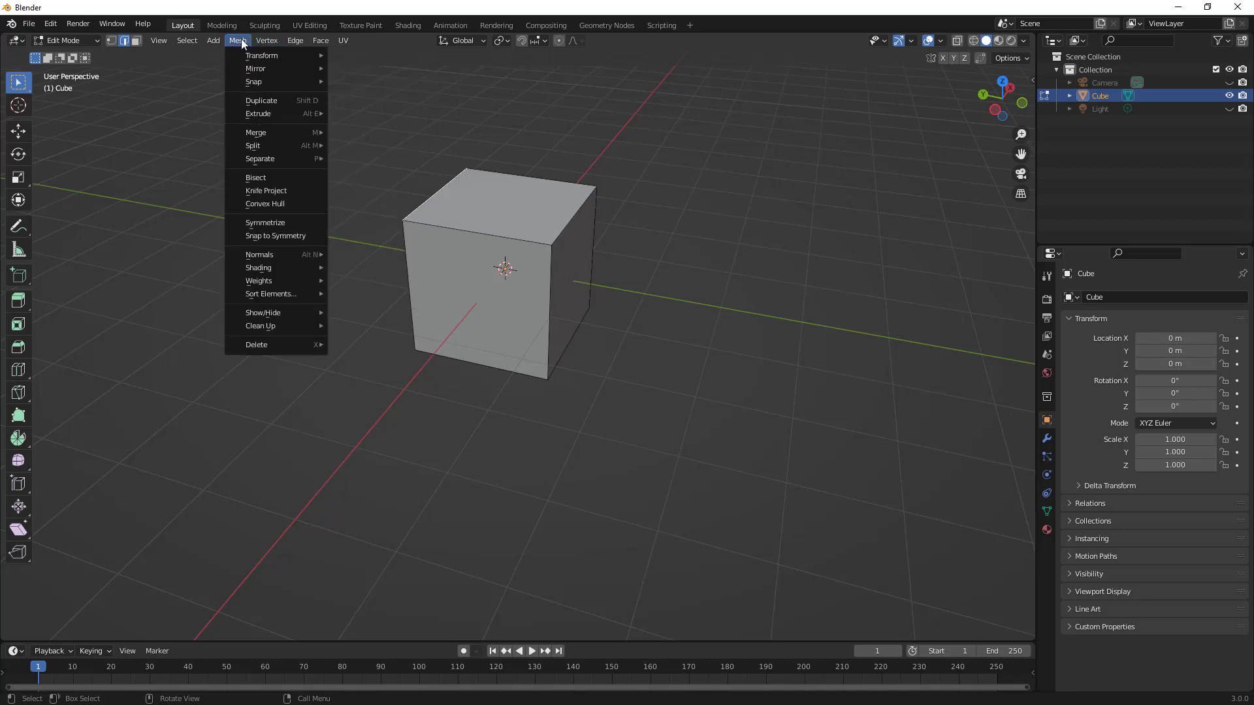
mouse_move(282, 135)
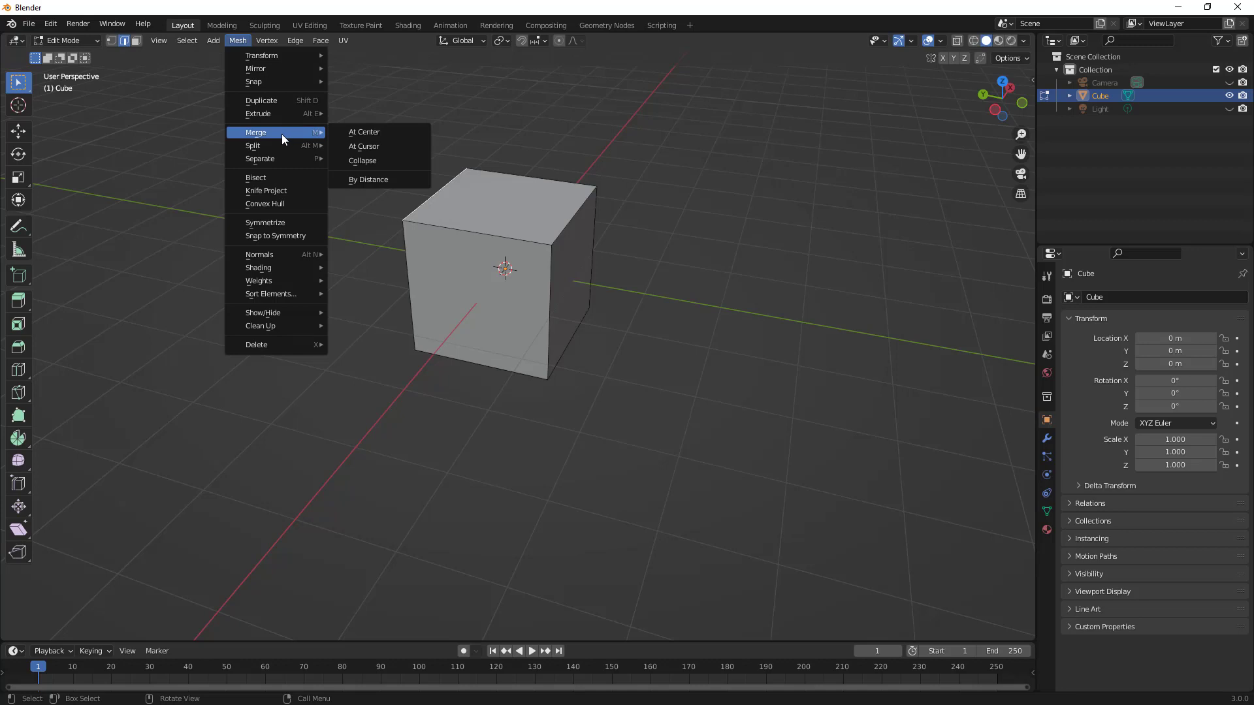
mouse_move(280, 343)
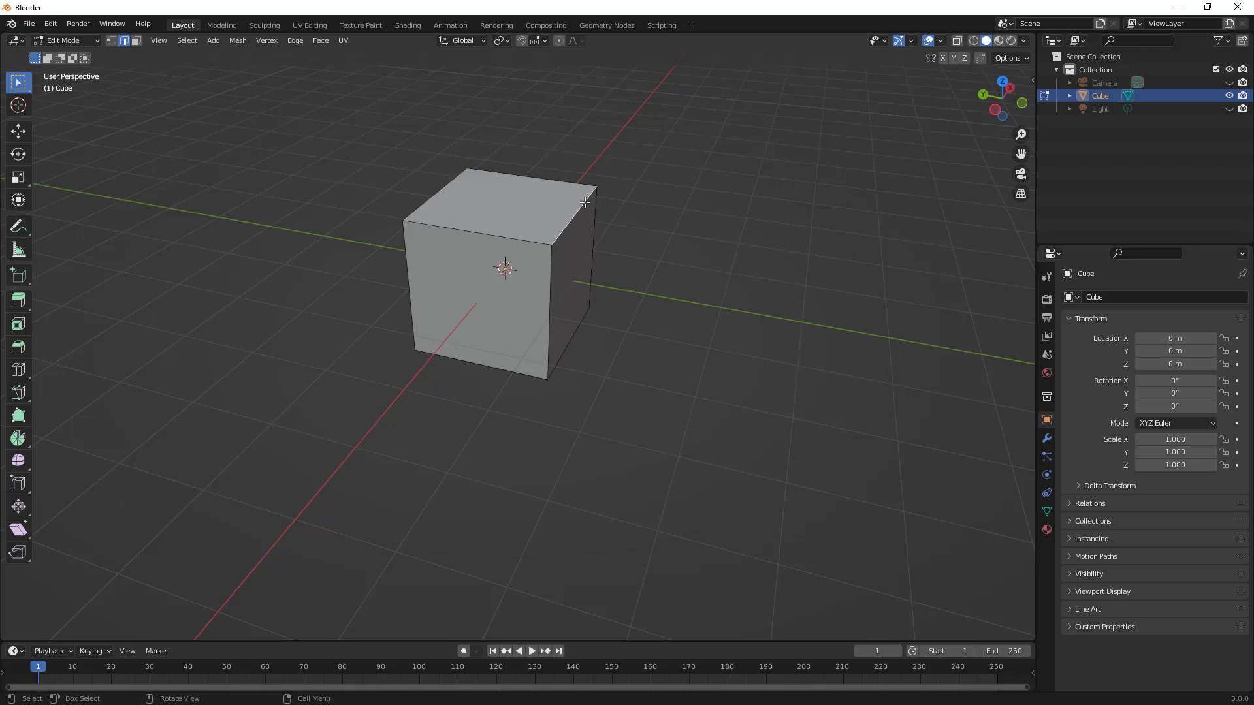
Activate the Move tool and try selecting several edges around the cube's top face together.
click(18, 132)
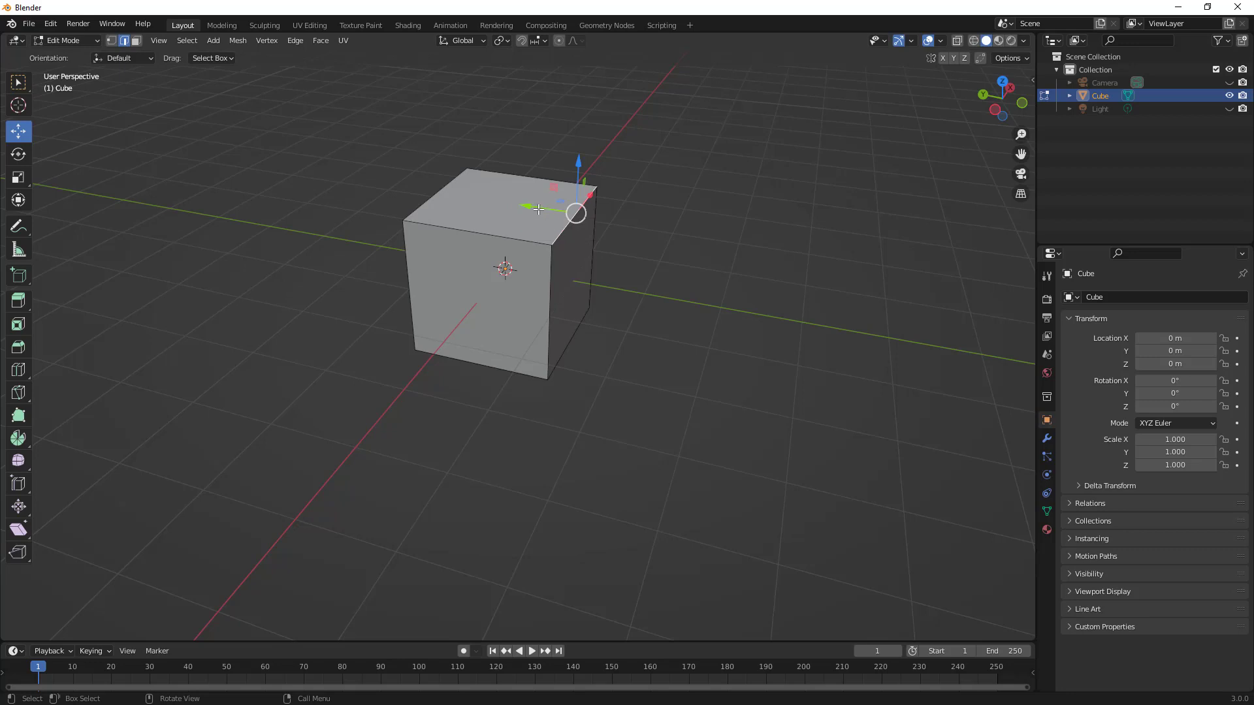
shift+click(515, 239)
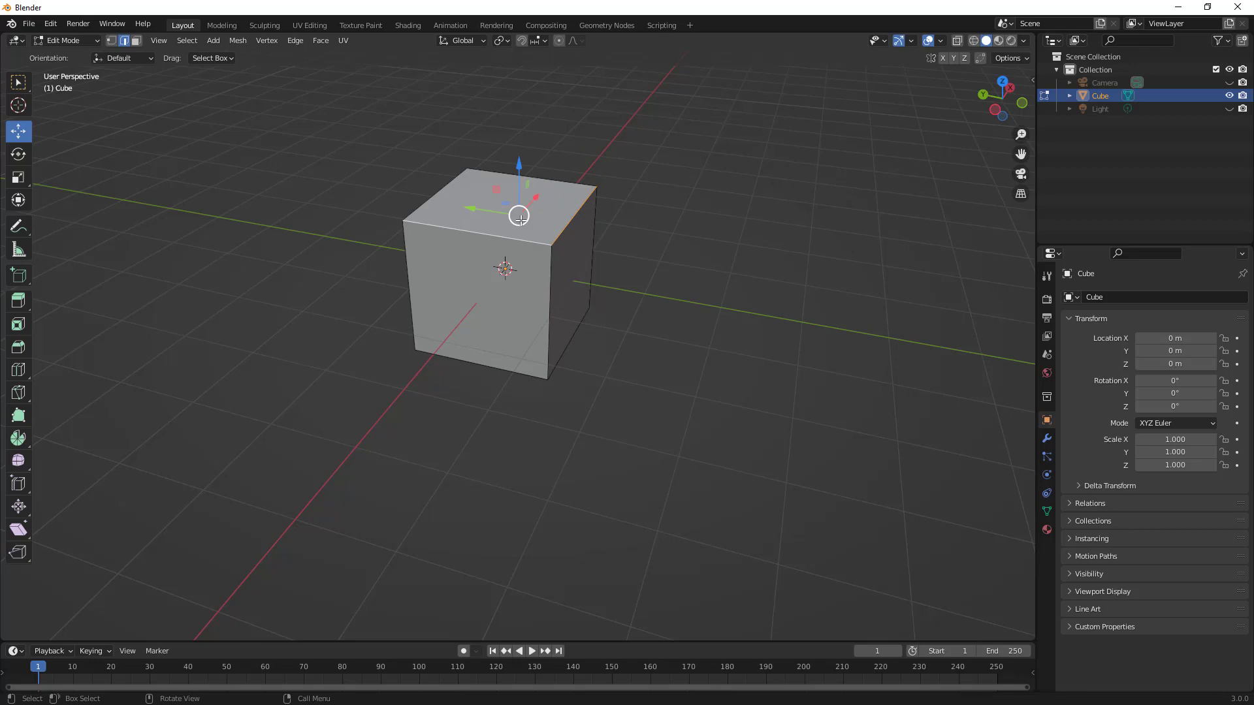
shift+click(469, 183)
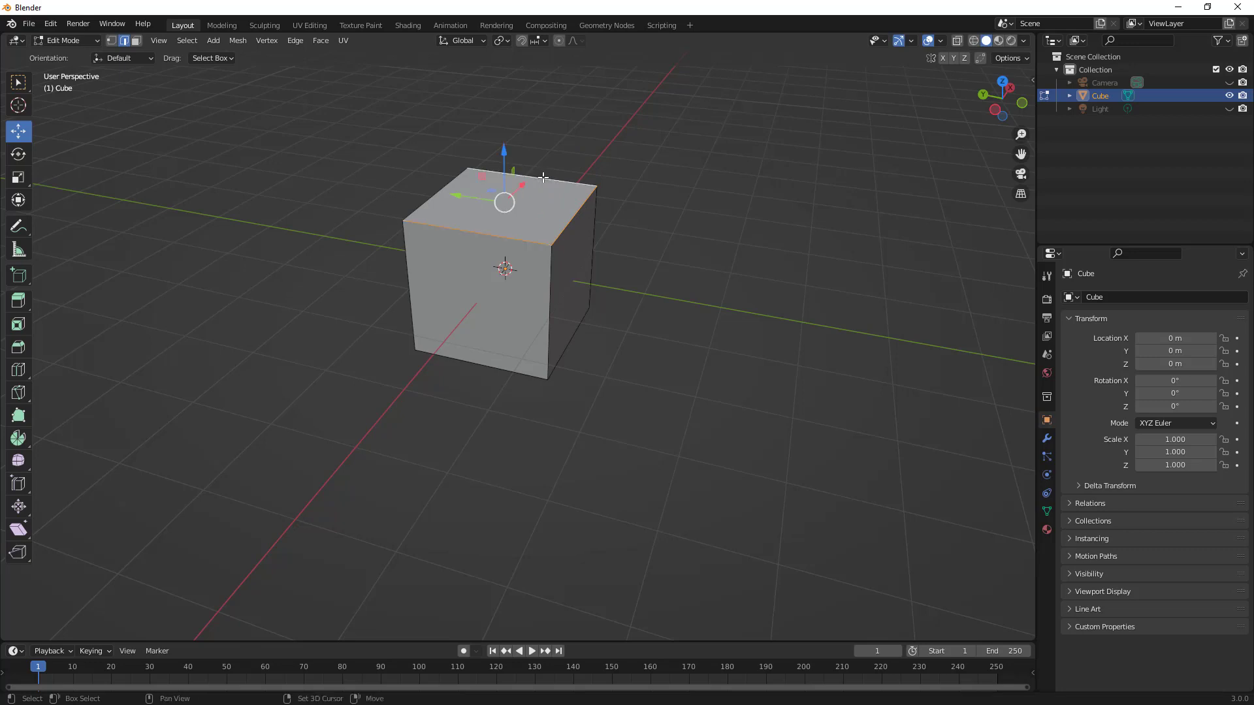
shift+click(452, 180)
click(629, 229)
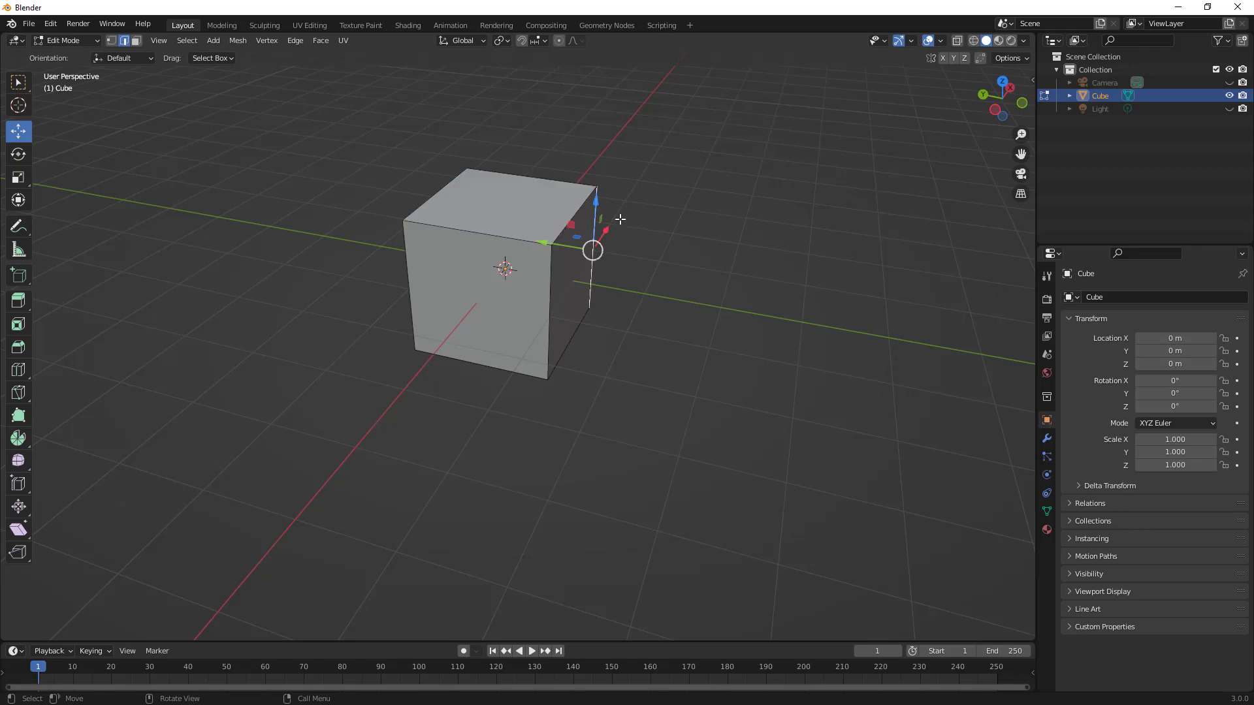
Select one top edge of the cube and move it outward and upward in the Left Orthographic view.
click(581, 205)
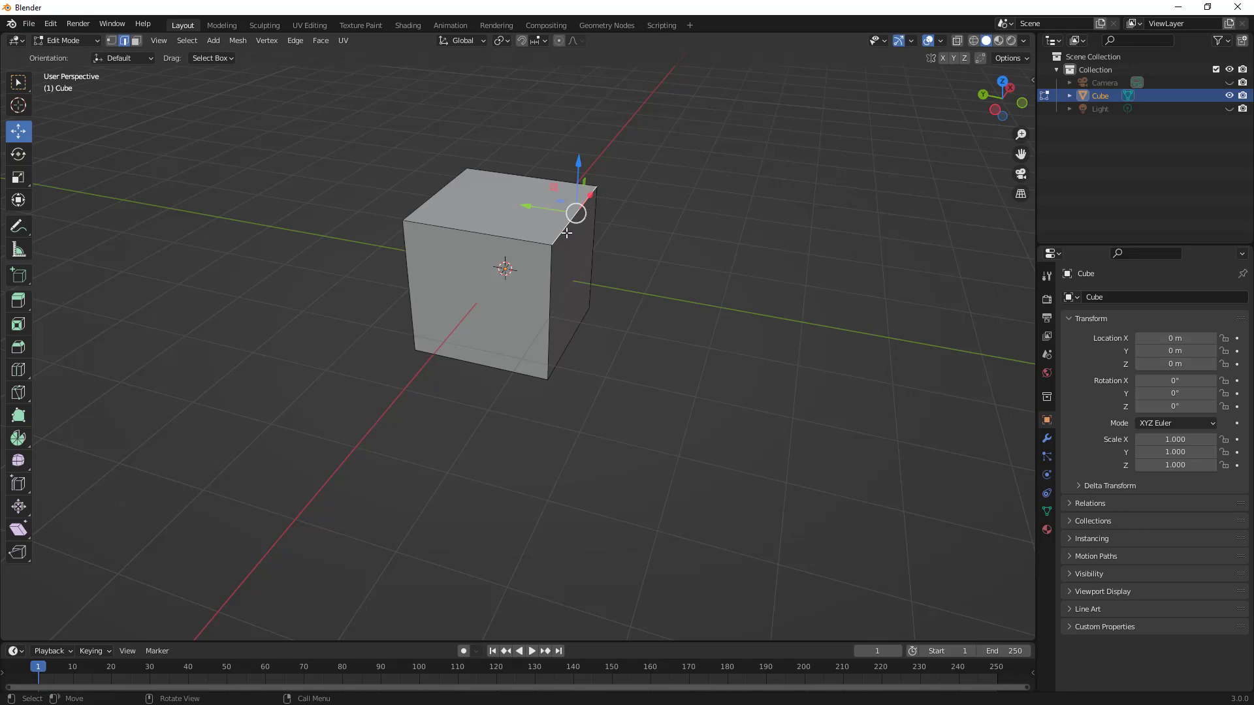
click(994, 111)
middle_drag(540, 168, 557, 212)
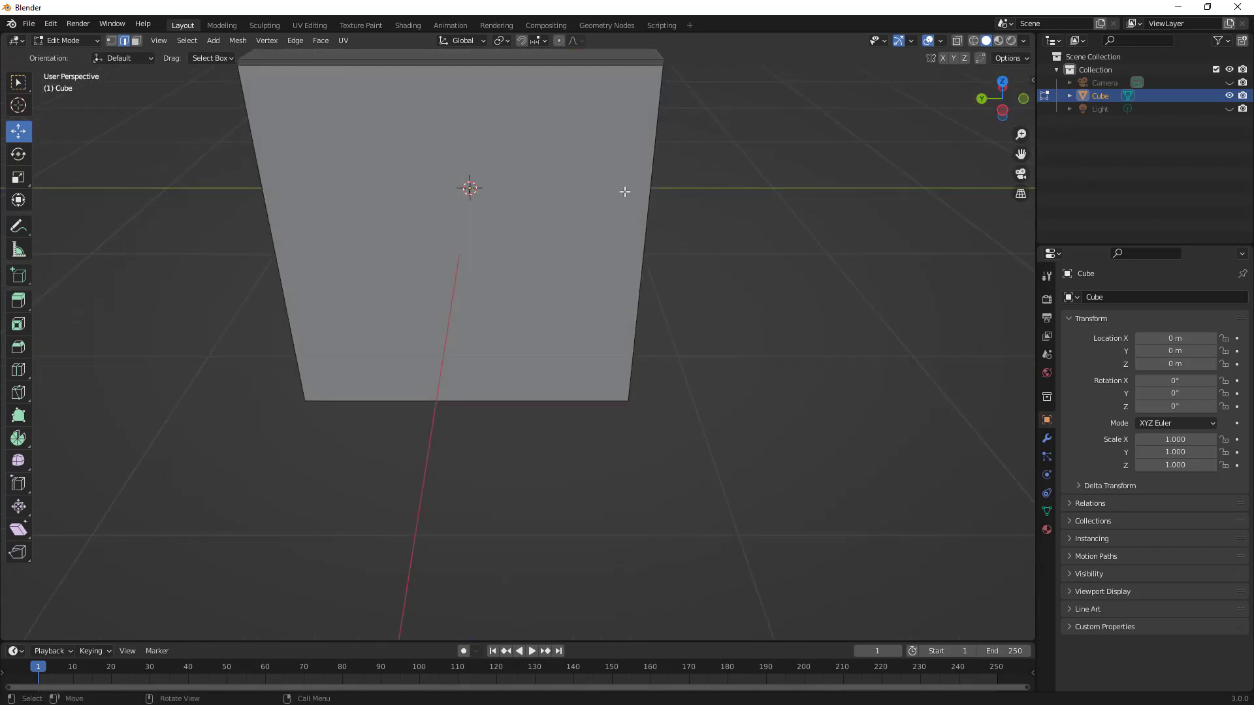
click(1003, 111)
shift+middle_drag(689, 146, 661, 383)
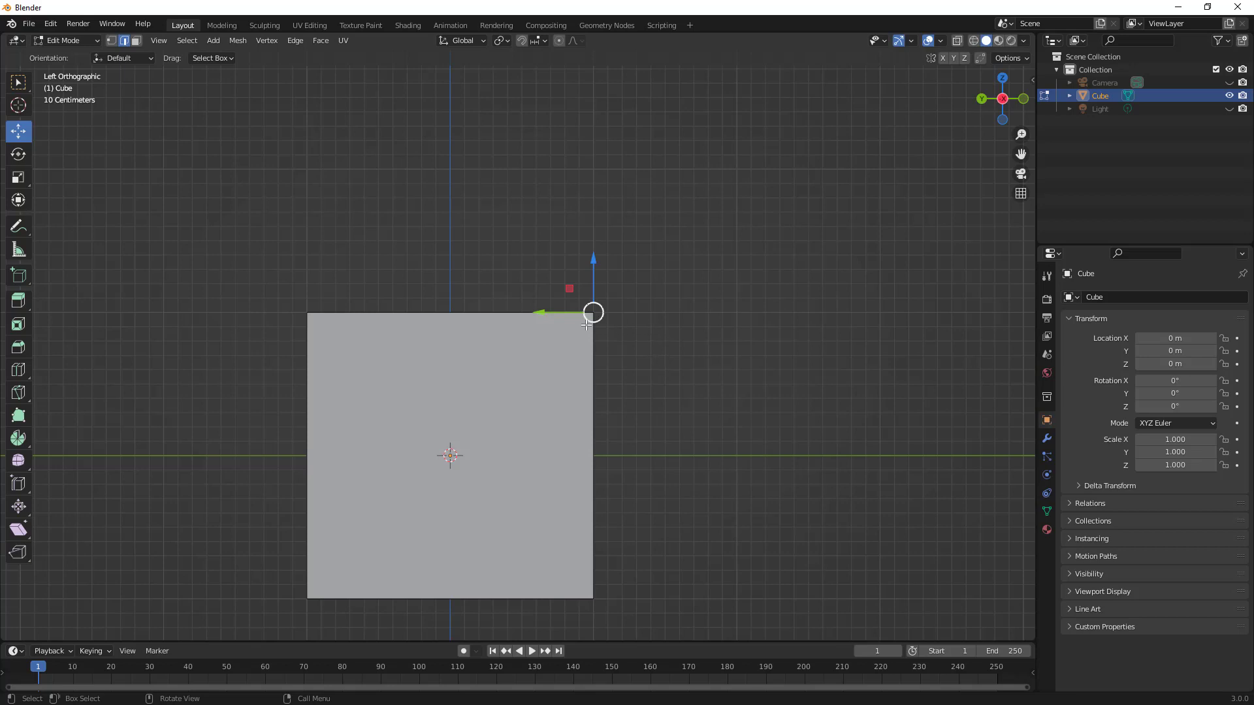
drag(570, 313, 640, 250)
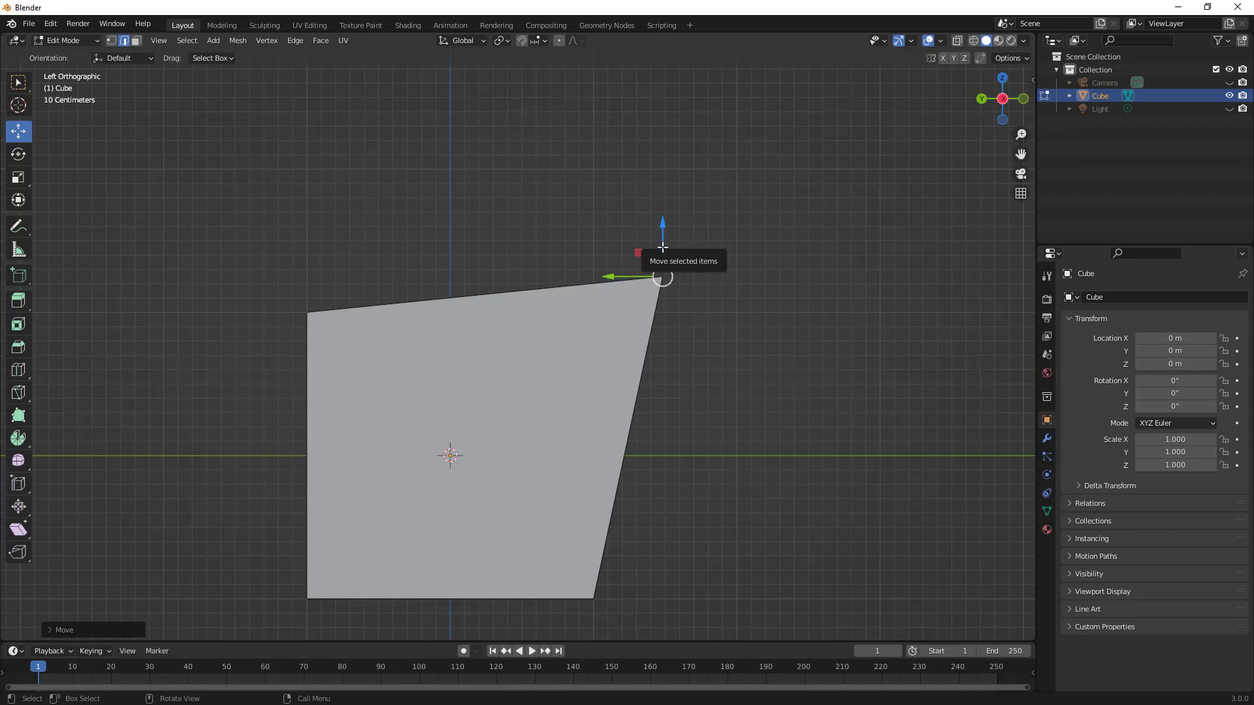
Switch to face selection and move the slanted side face outward, away from the cube's centre.
middle_drag(799, 369, 721, 397)
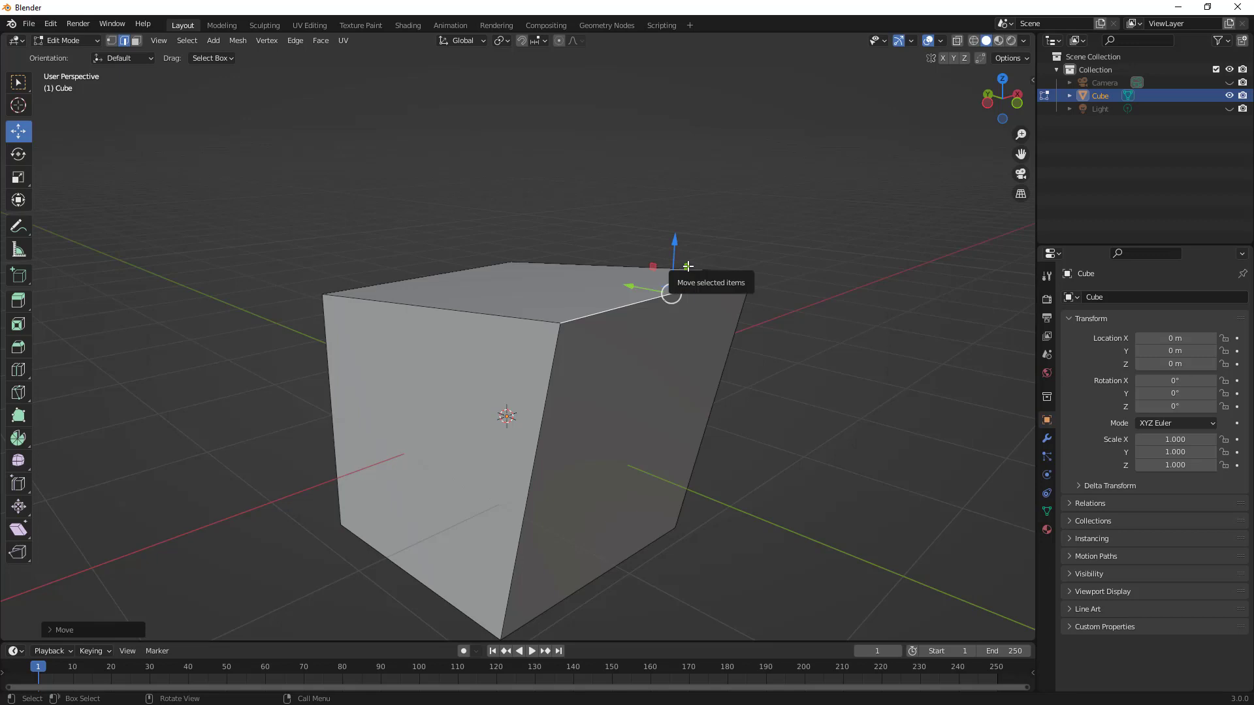
middle_drag(680, 283, 719, 313)
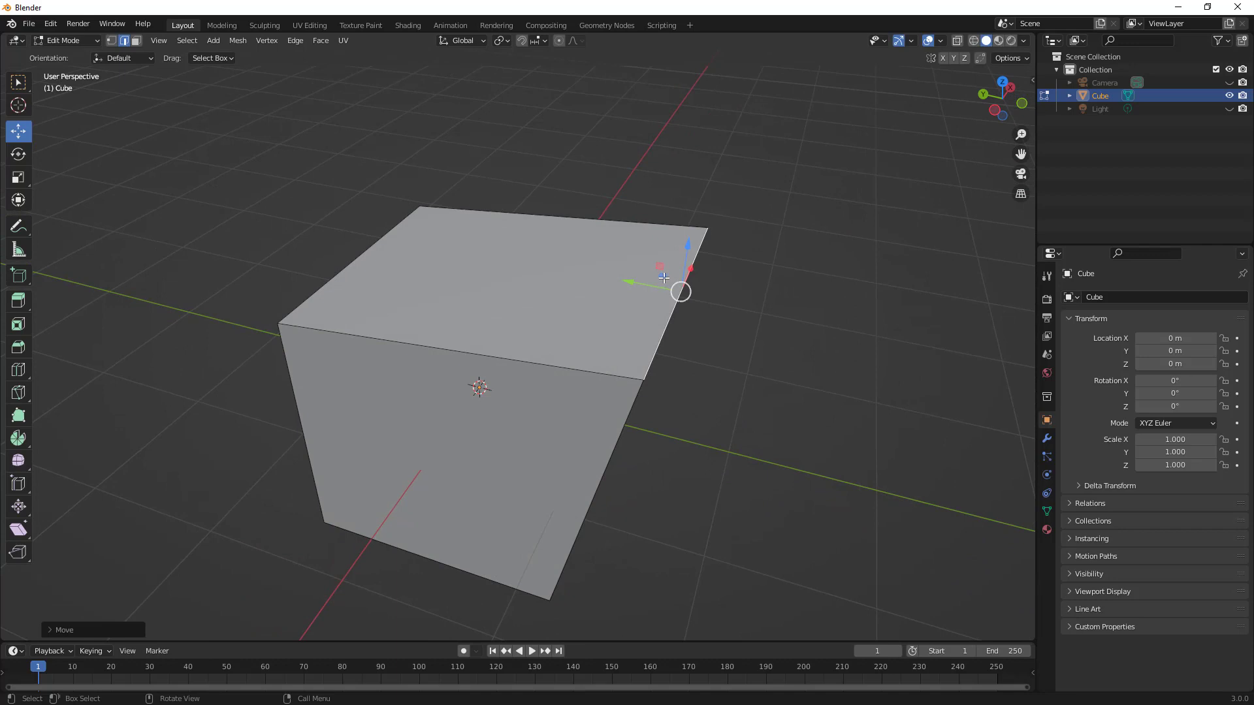
mouse_move(660, 297)
middle_down()
mouse_move(673, 290)
mouse_move(663, 300)
middle_up()
scroll(660, 300, down, 2)
click(135, 41)
click(599, 362)
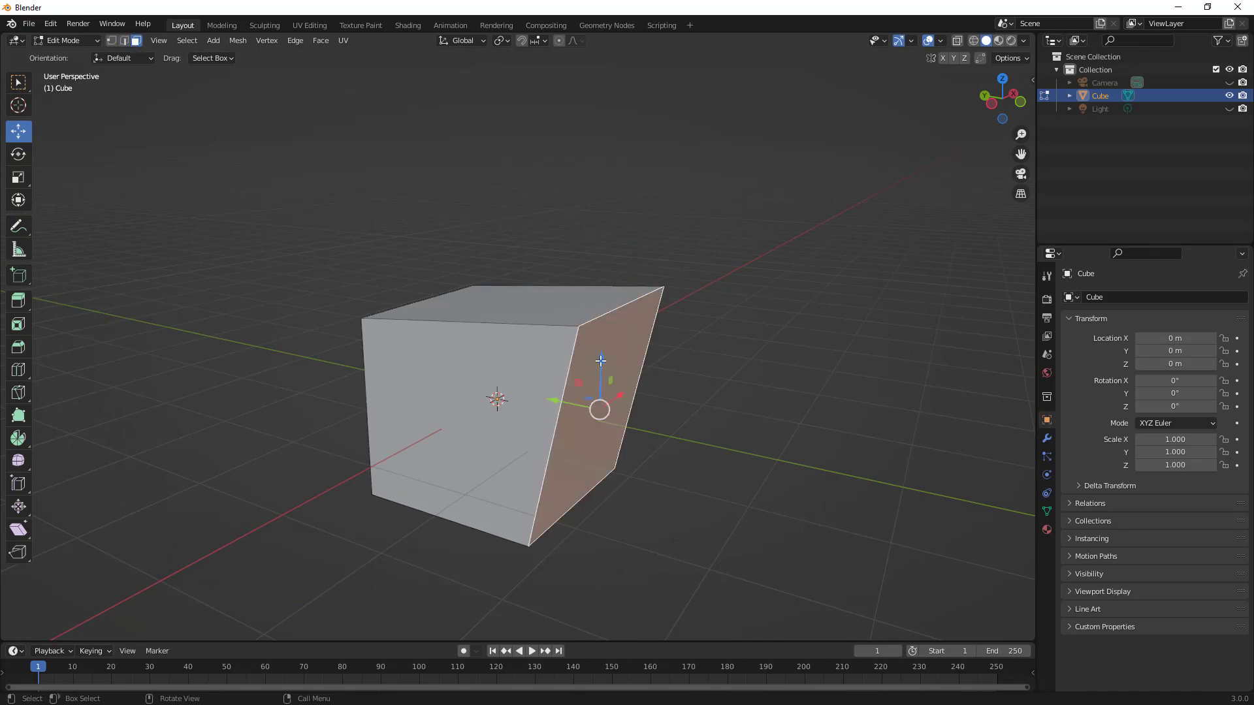
drag(571, 403, 640, 392)
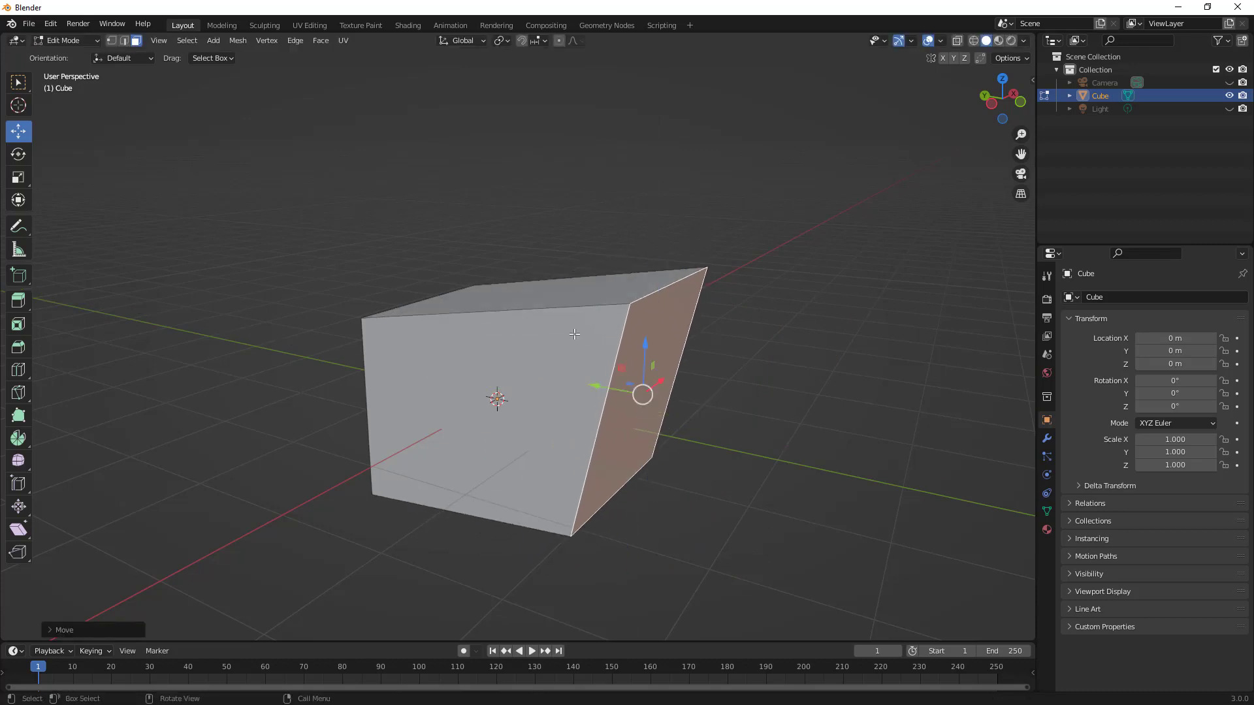
Rotate the slanted side face slightly about the X and Z axes with the Rotate tool.
click(20, 156)
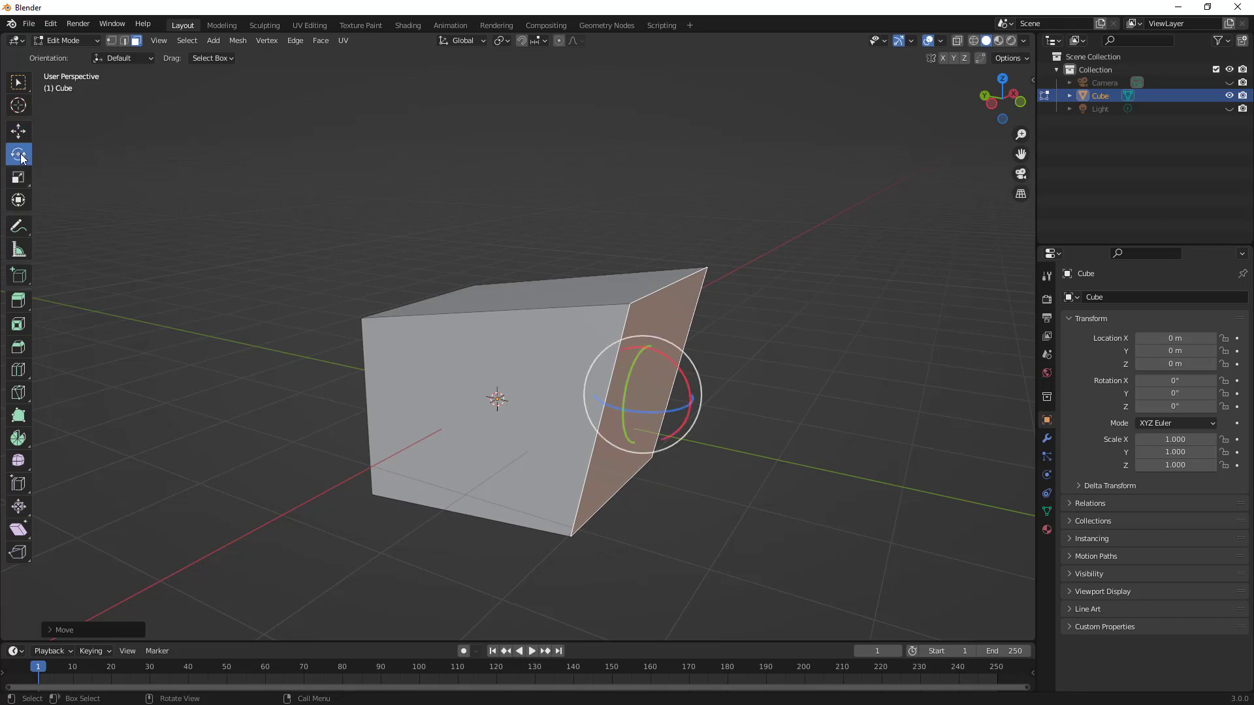
middle_drag(470, 406, 590, 447)
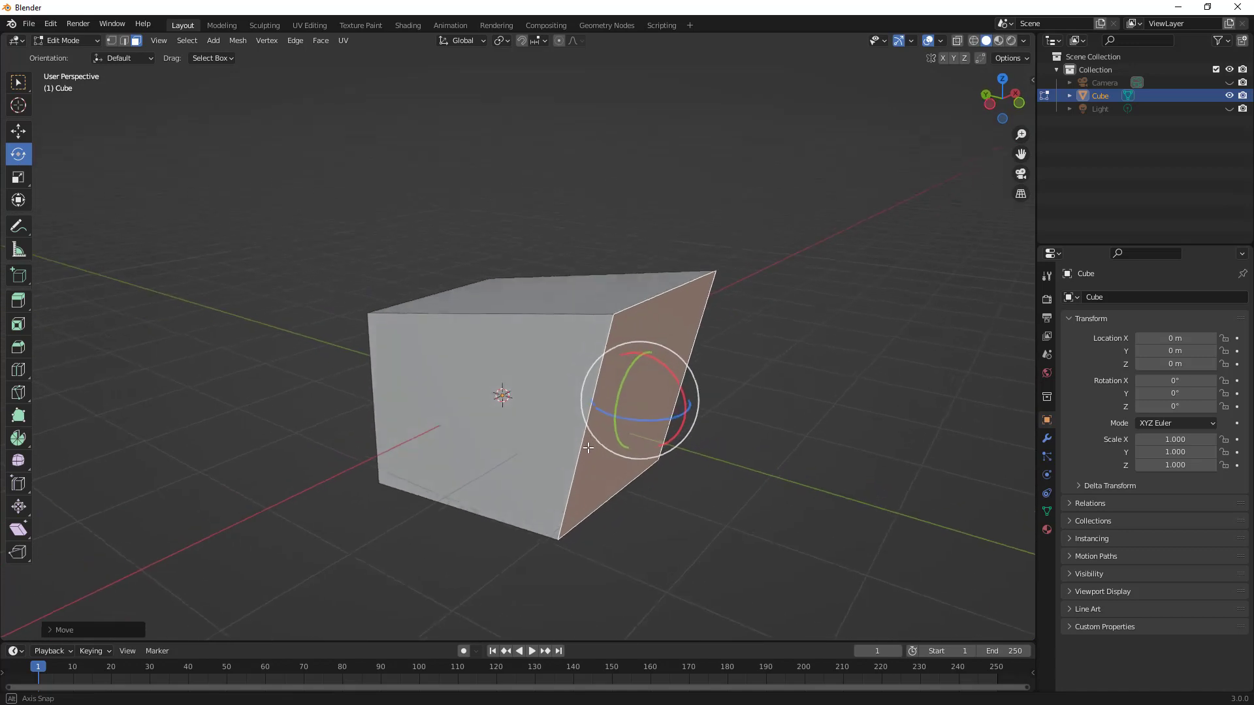
drag(676, 382, 630, 371)
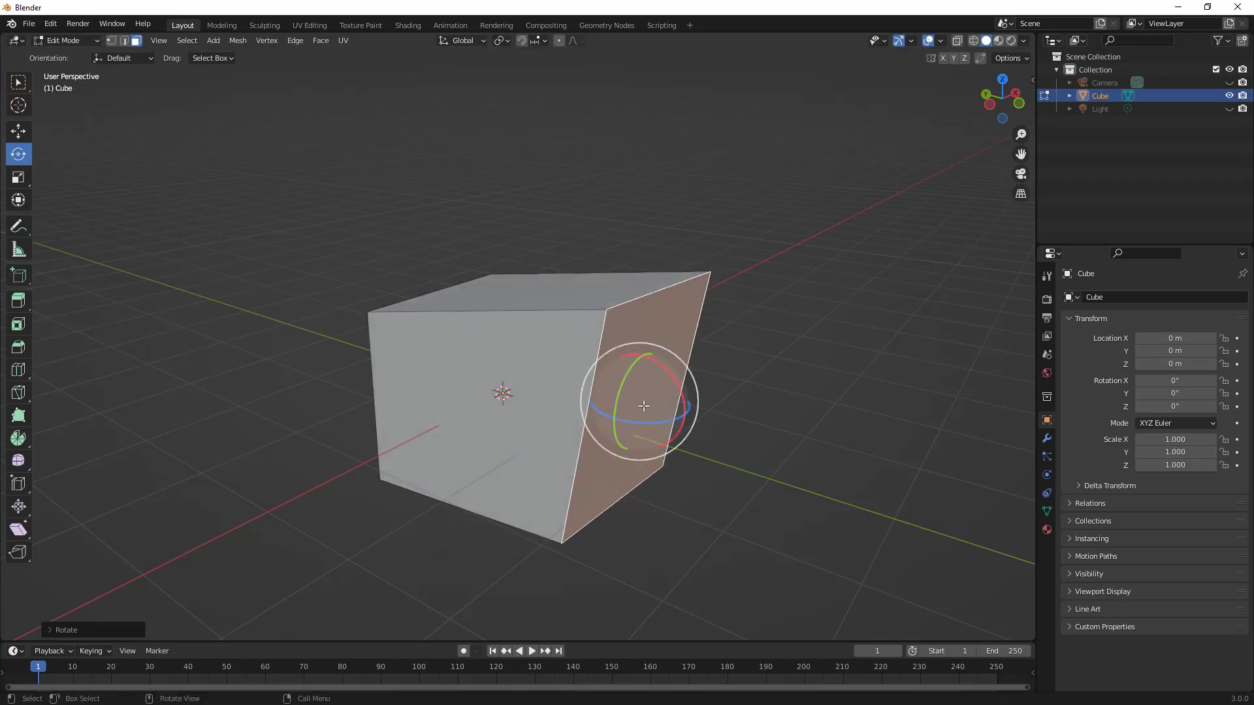
drag(657, 422, 658, 423)
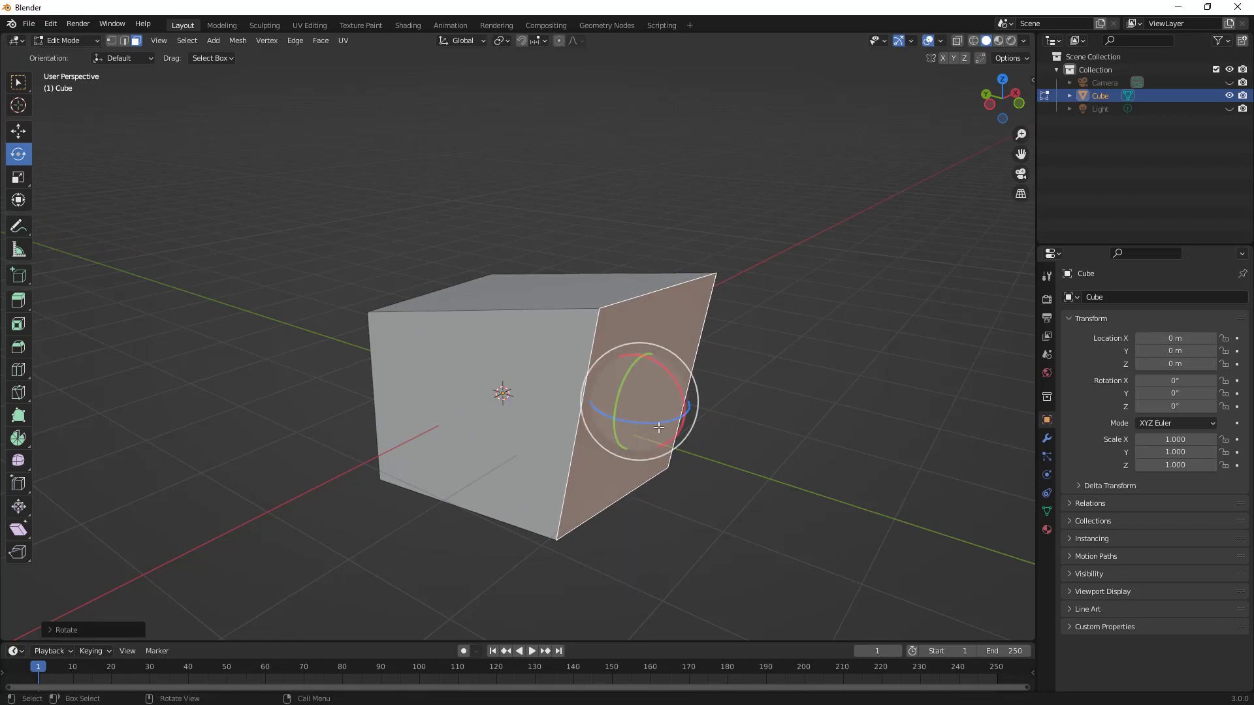
Scale the slanted side face down slightly along the Z axis and clear the selection.
click(18, 177)
middle_drag(608, 386, 584, 394)
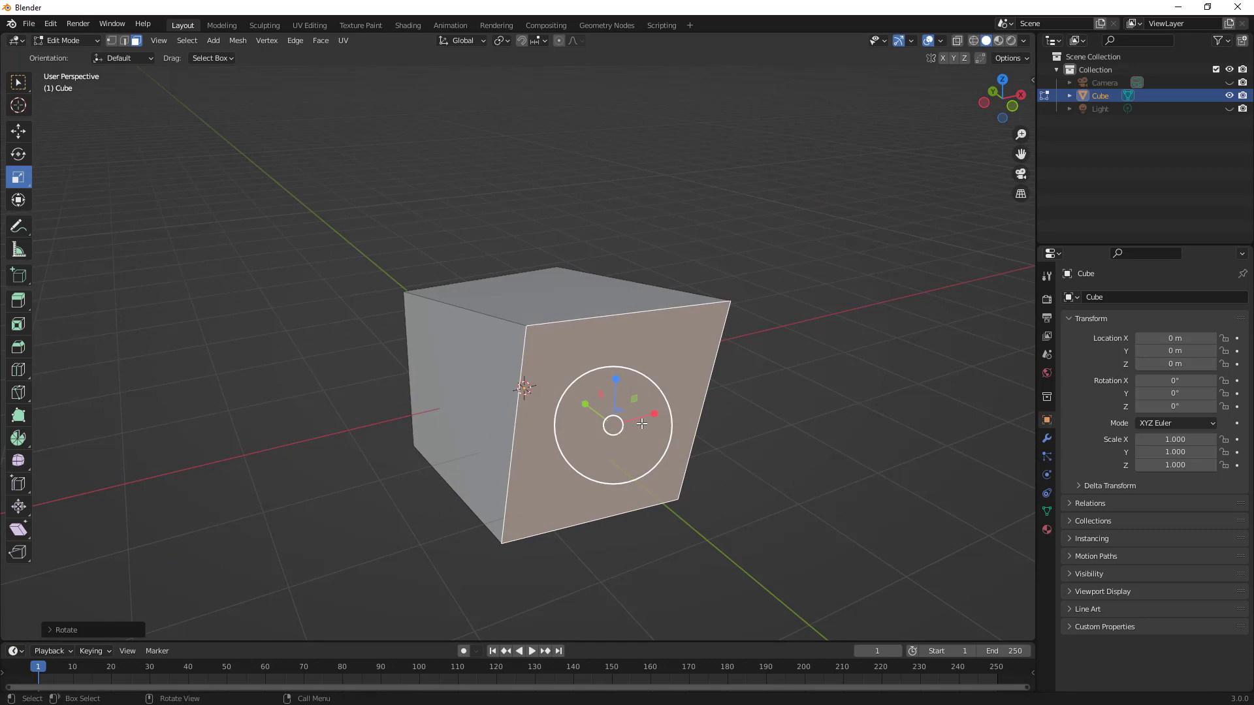
drag(616, 379, 631, 401)
middle_drag(615, 416, 624, 444)
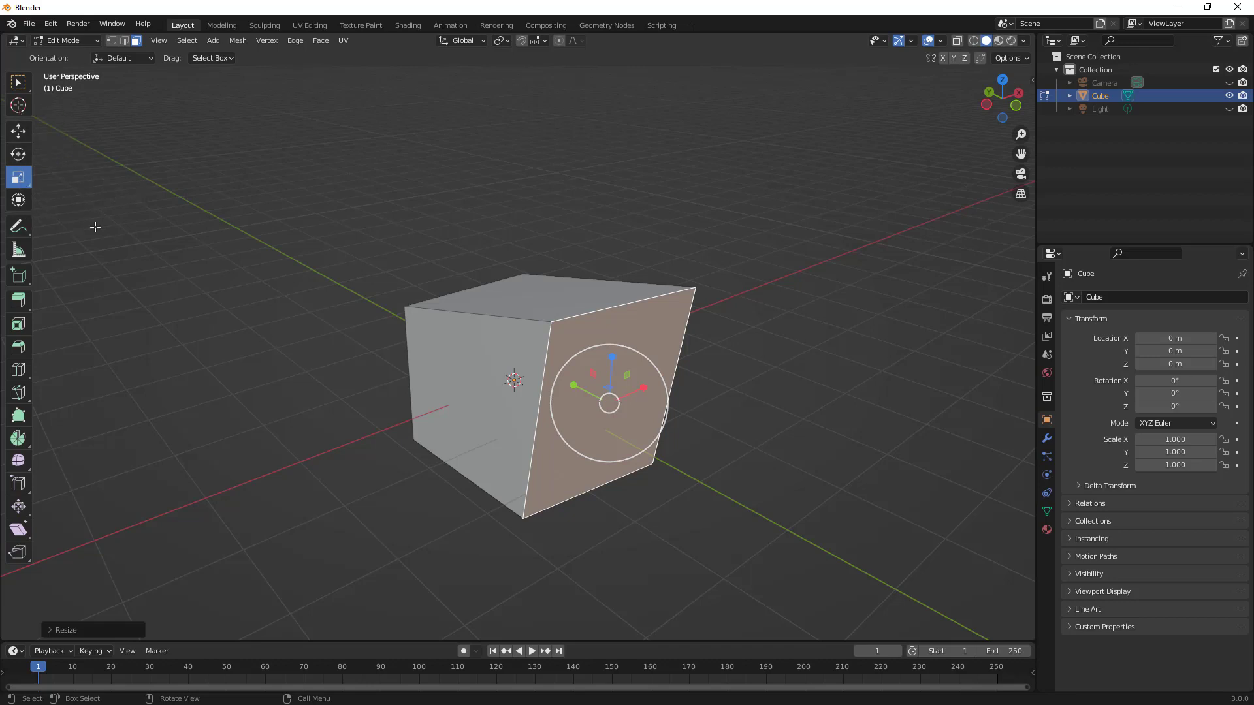
click(295, 238)
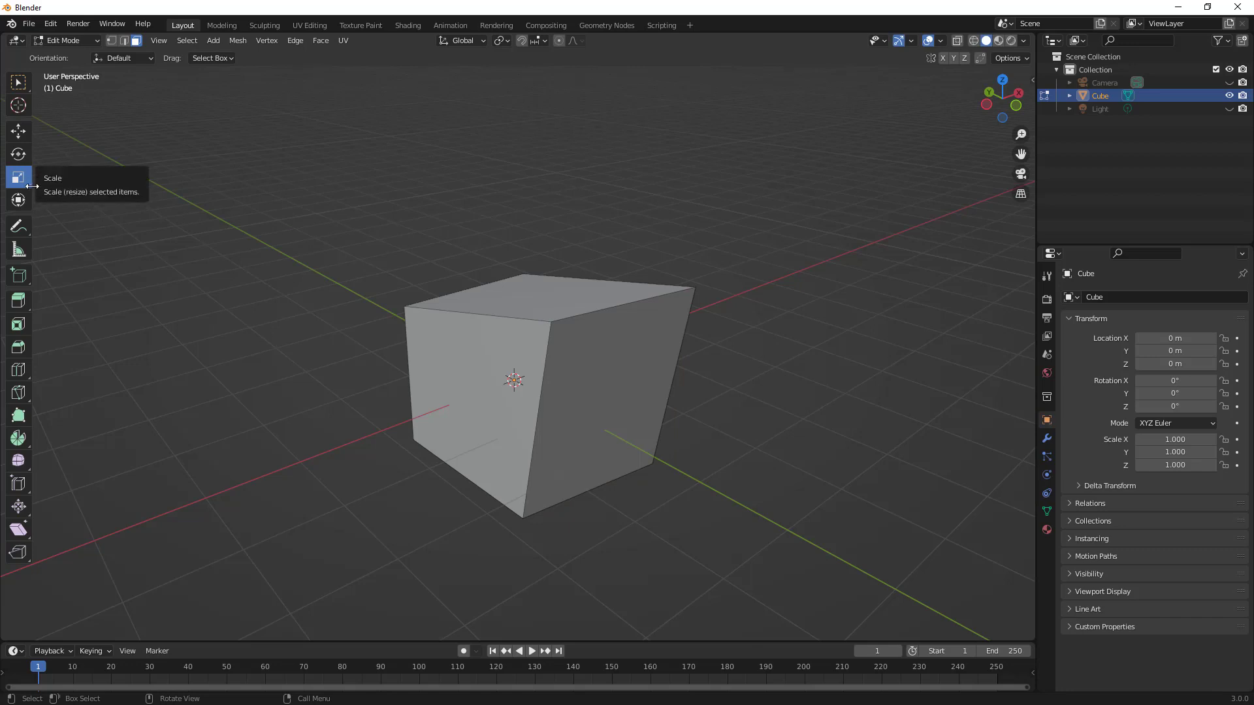
Return to the Select Box tool, try selecting individual faces of the deformed cube, and deselect everything.
click(16, 83)
middle_drag(193, 255, 264, 294)
click(504, 339)
click(513, 312)
click(595, 371)
click(330, 203)
middle_drag(347, 288, 358, 238)
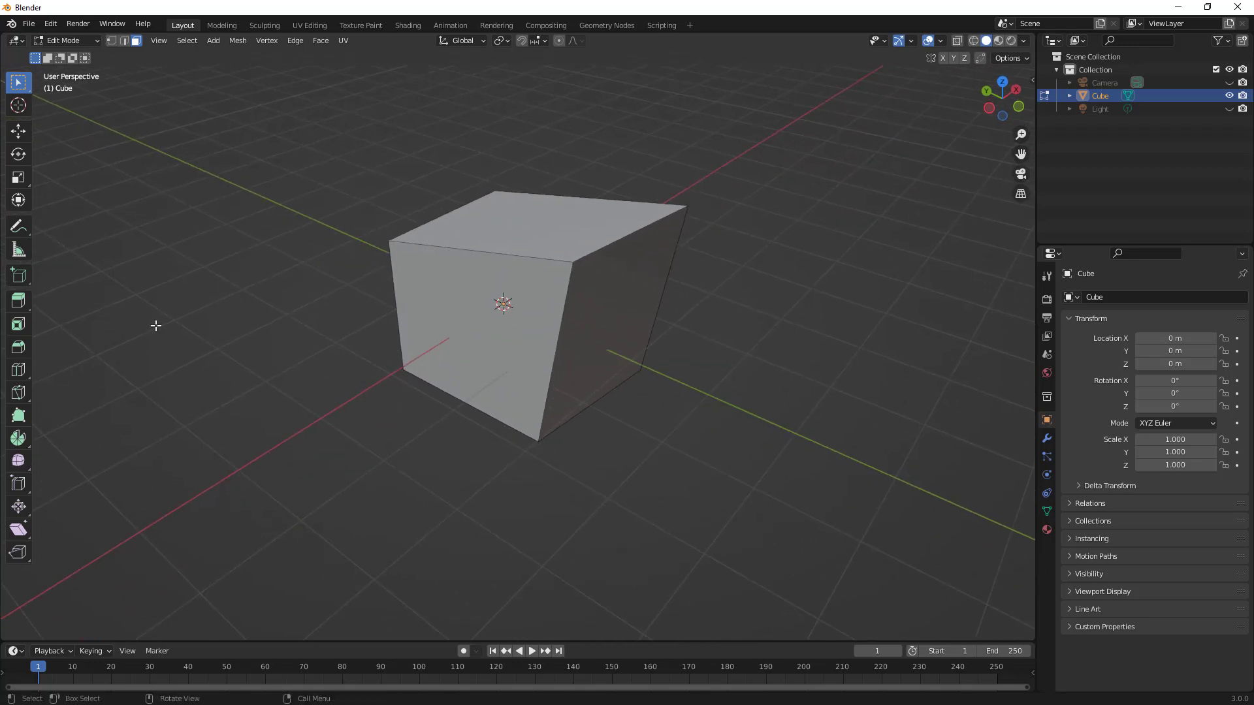
Cut a vertical edge loop through the middle of the cube's front and top faces and return to the Select Box tool.
click(18, 371)
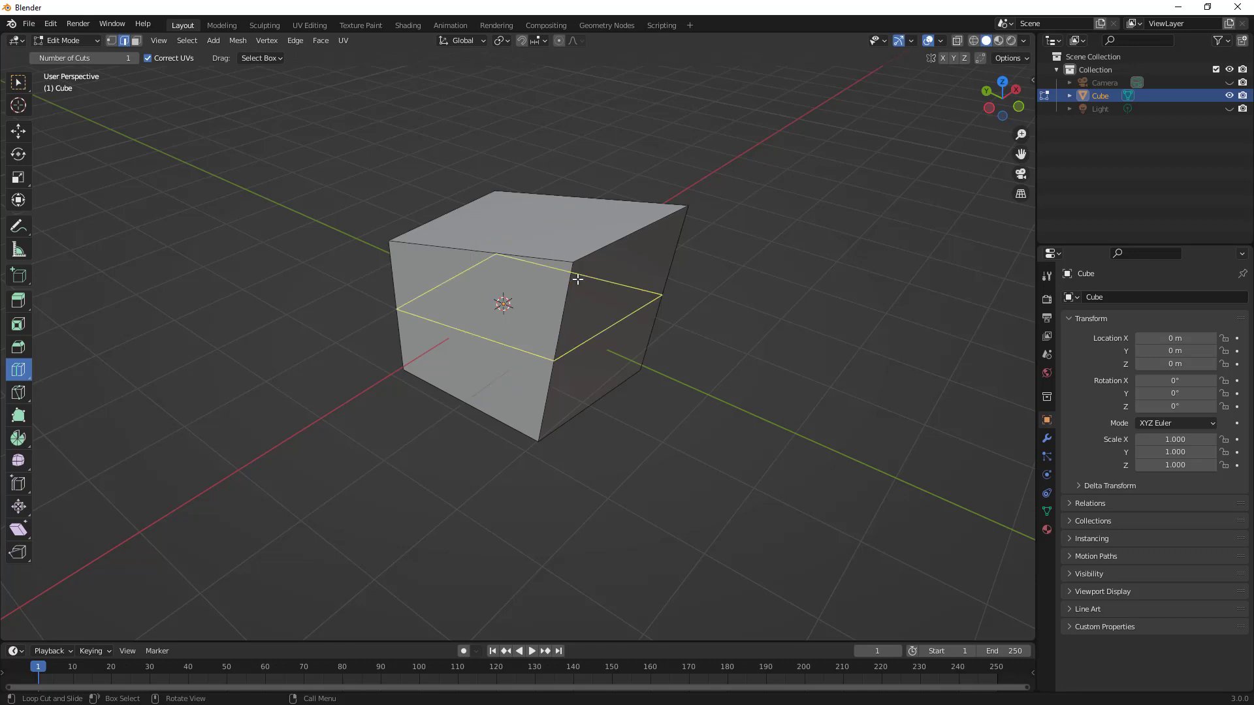
click(523, 252)
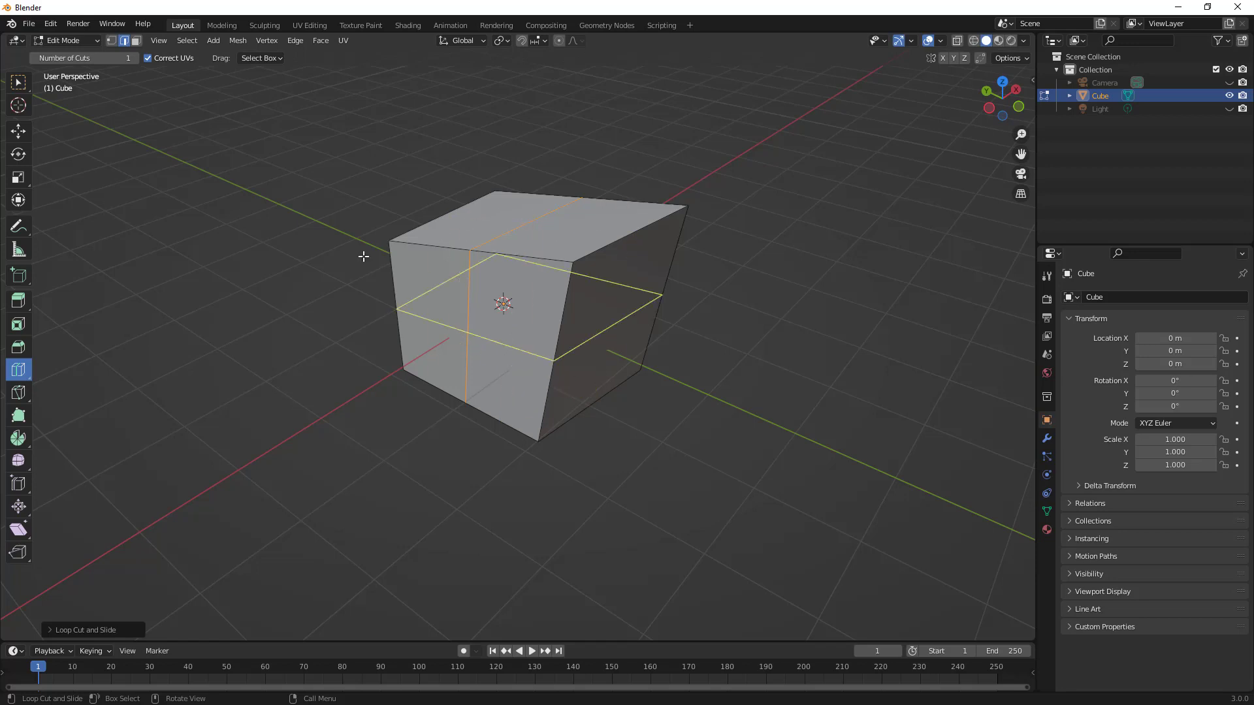
click(19, 84)
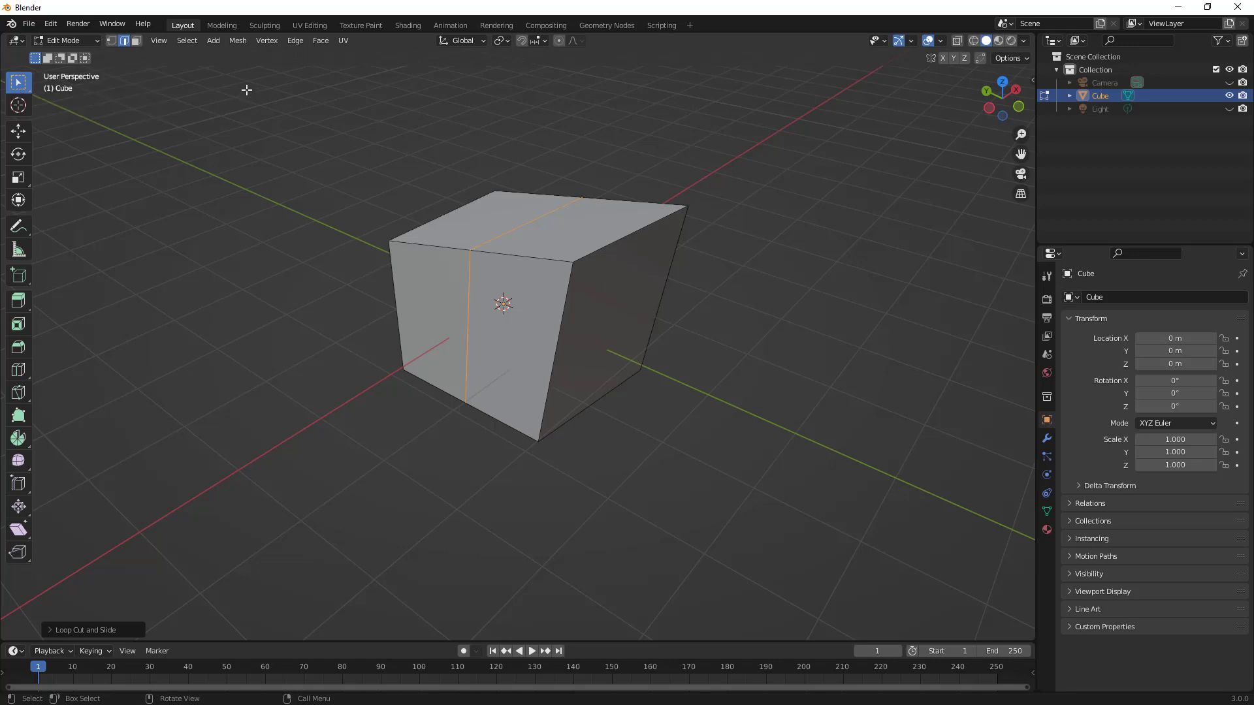
Add a second loop cut midway between the first loop and the slanted side face, and clear the selection.
click(299, 42)
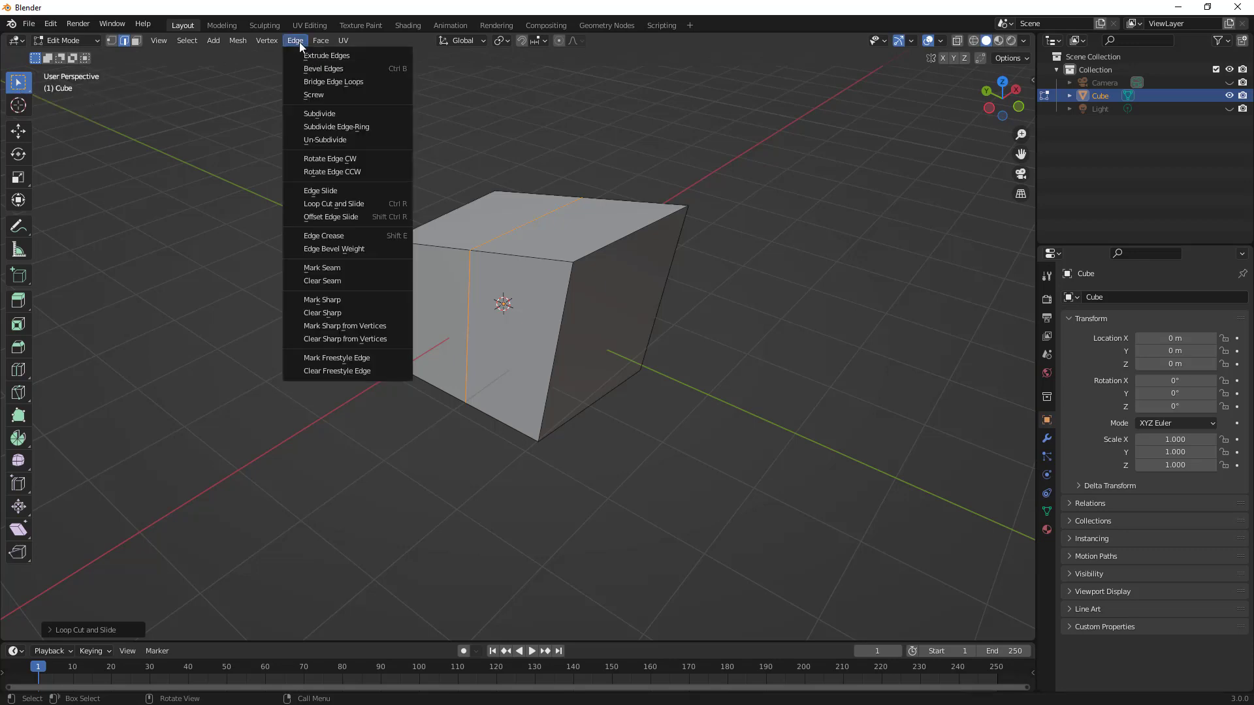
click(331, 205)
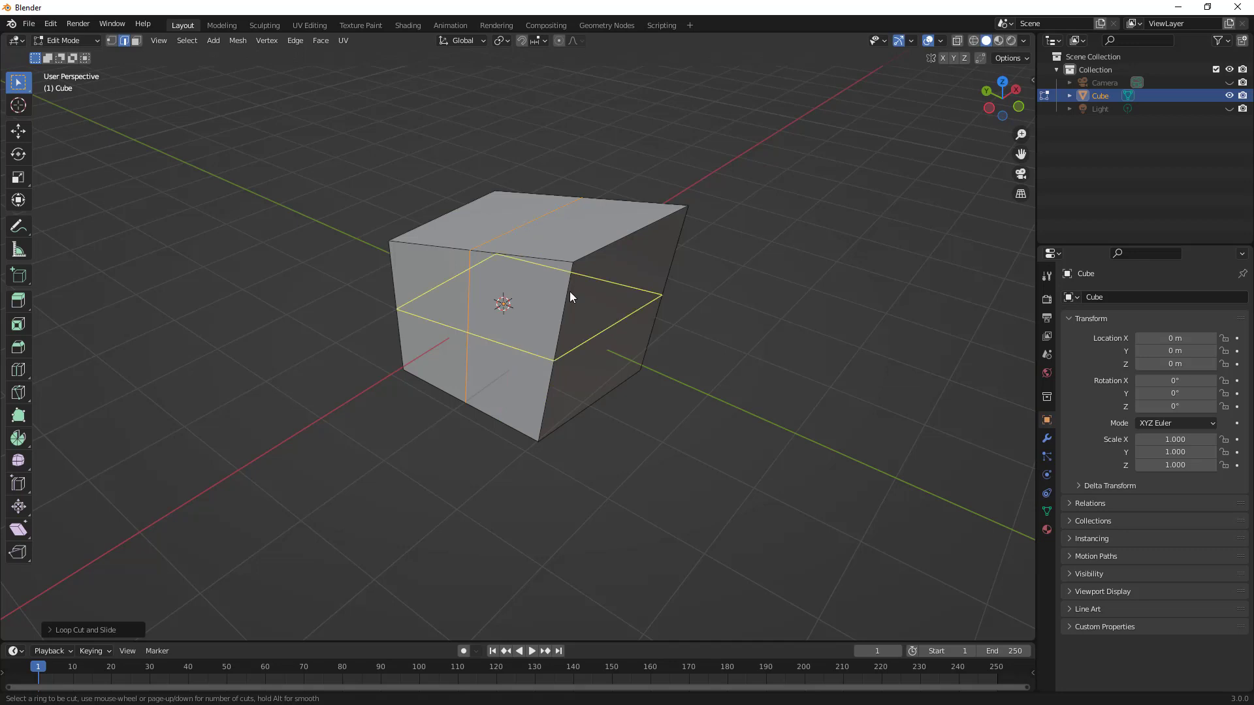
click(492, 257)
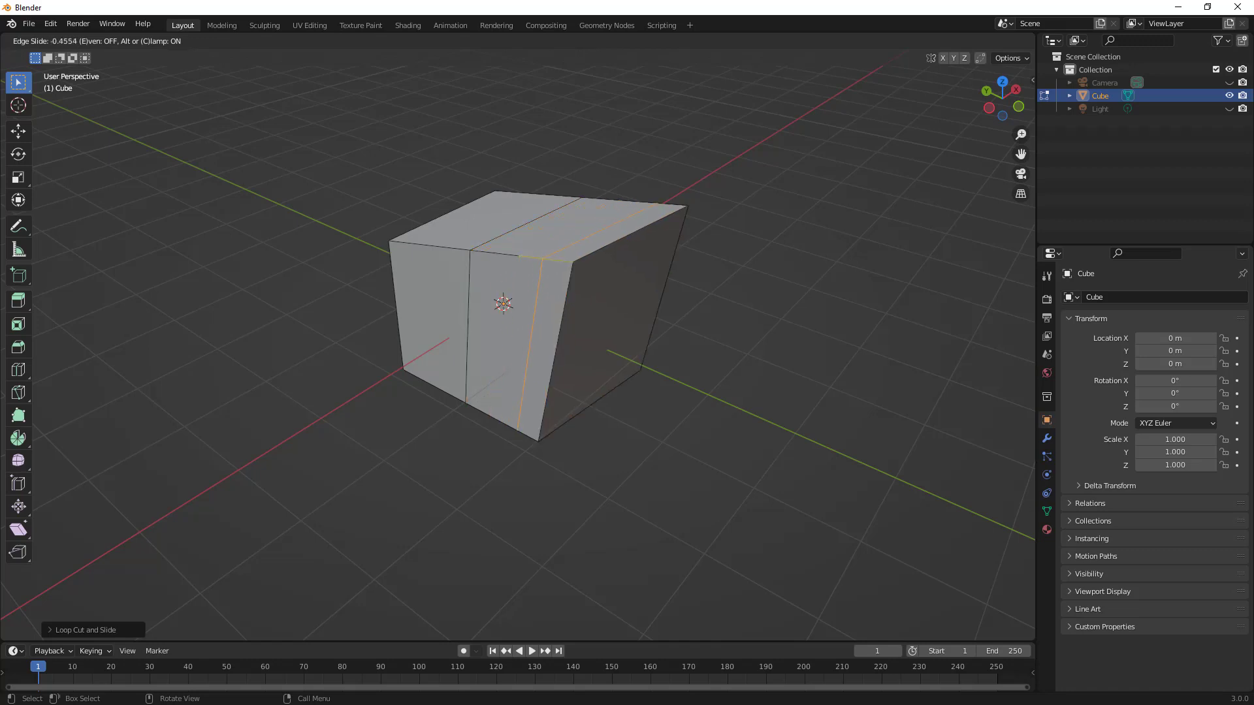
click(516, 253)
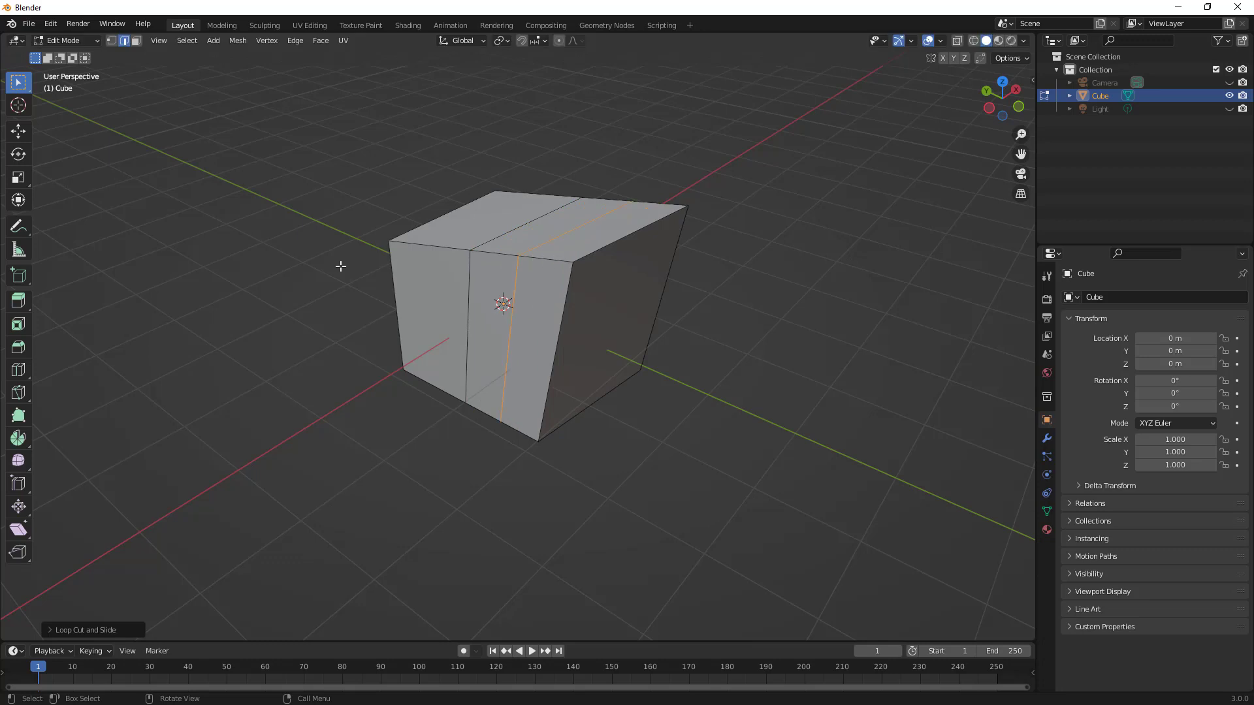
click(452, 235)
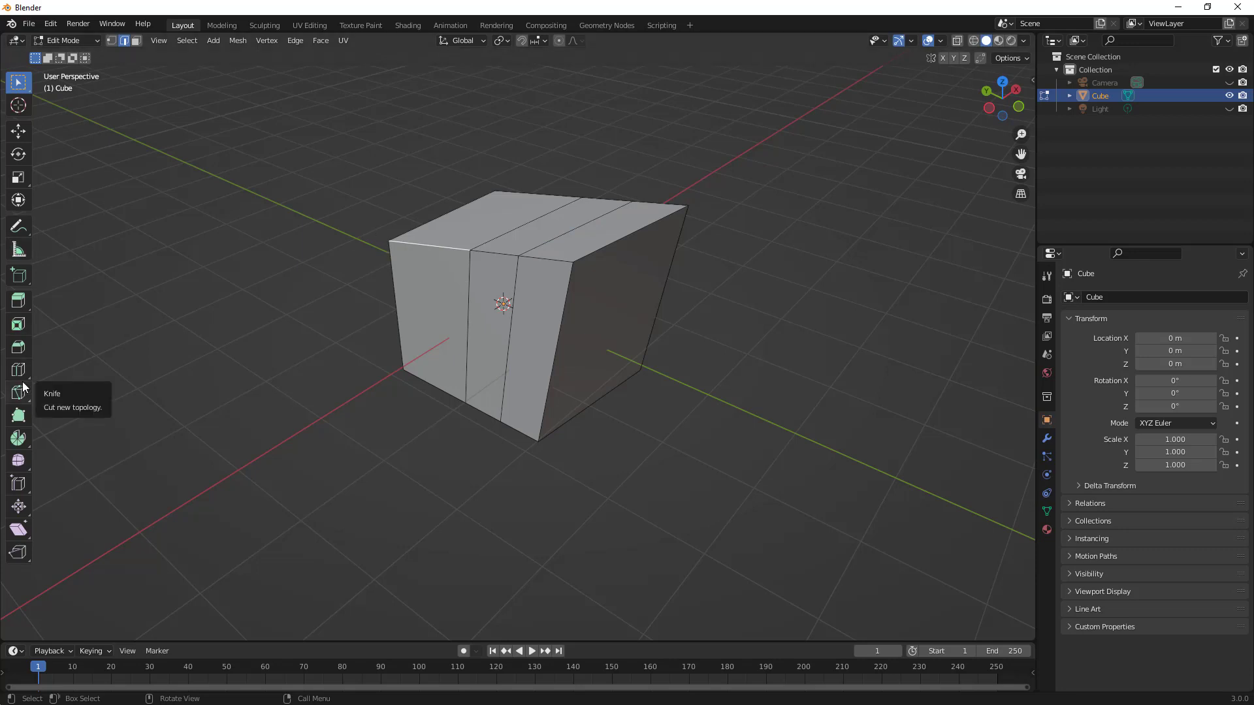
click(296, 130)
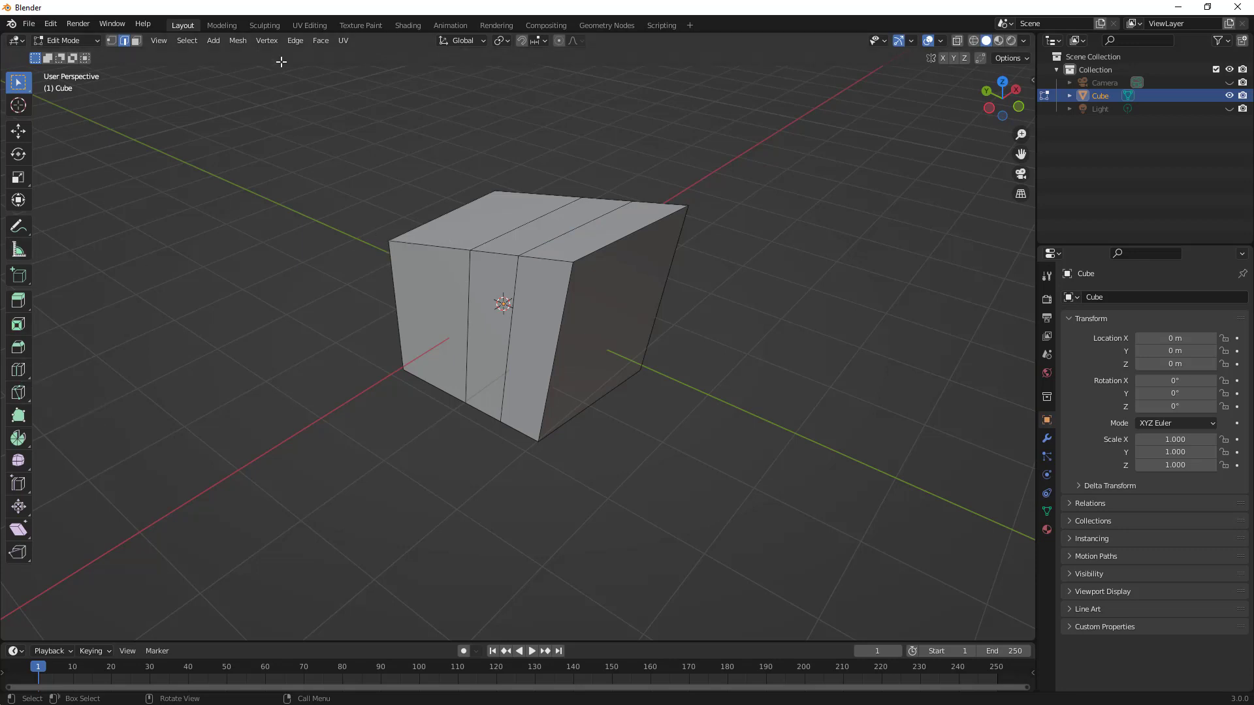
click(297, 42)
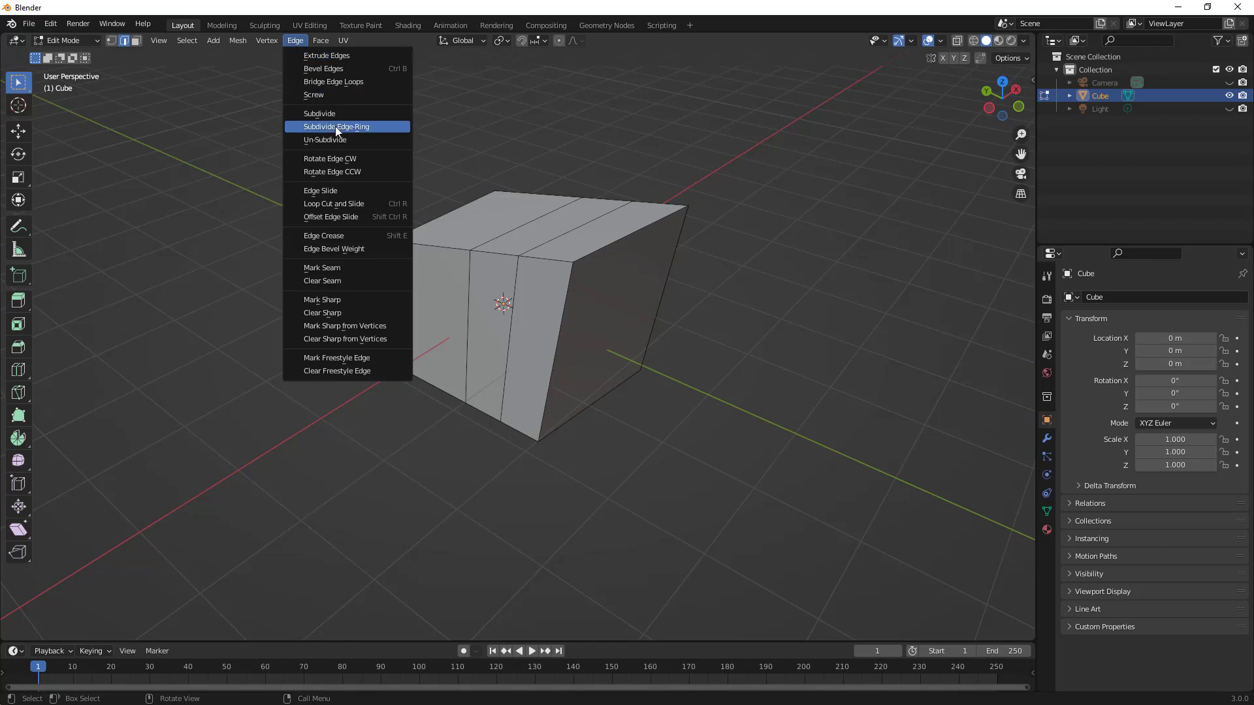
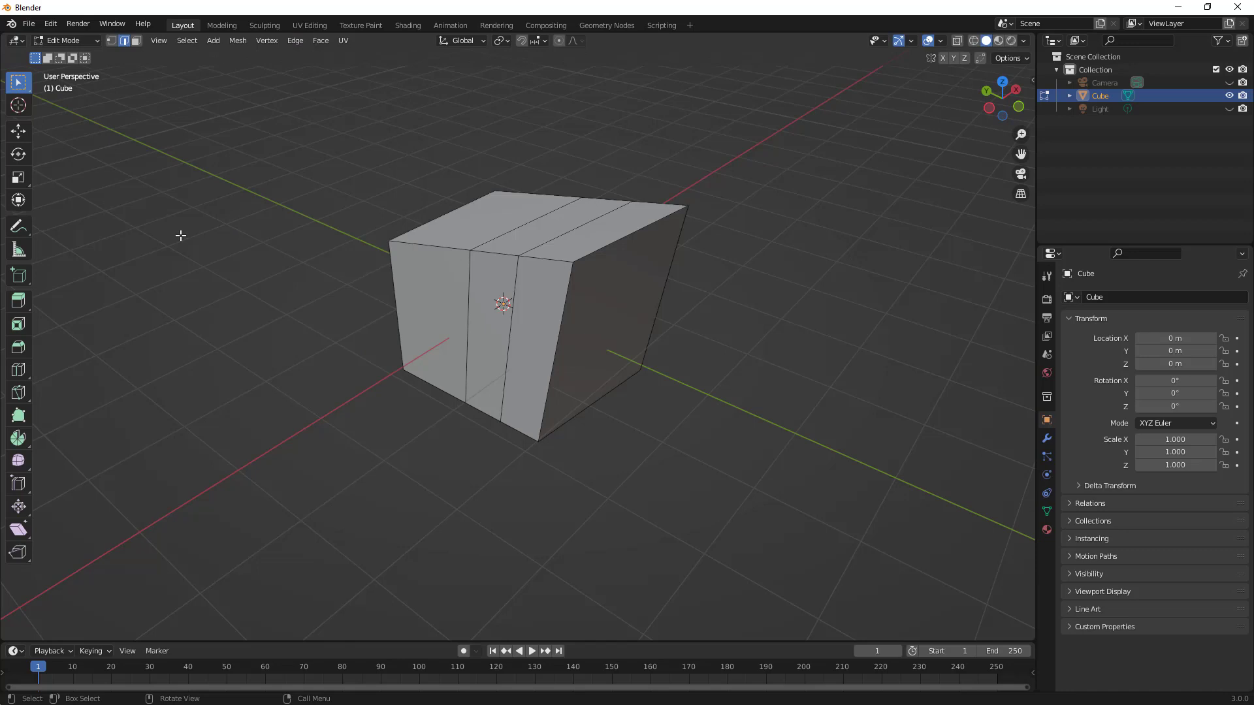
Knife-cut a path from the first loop on top, down across the slanted side face, and back to that loop on the front.
click(18, 397)
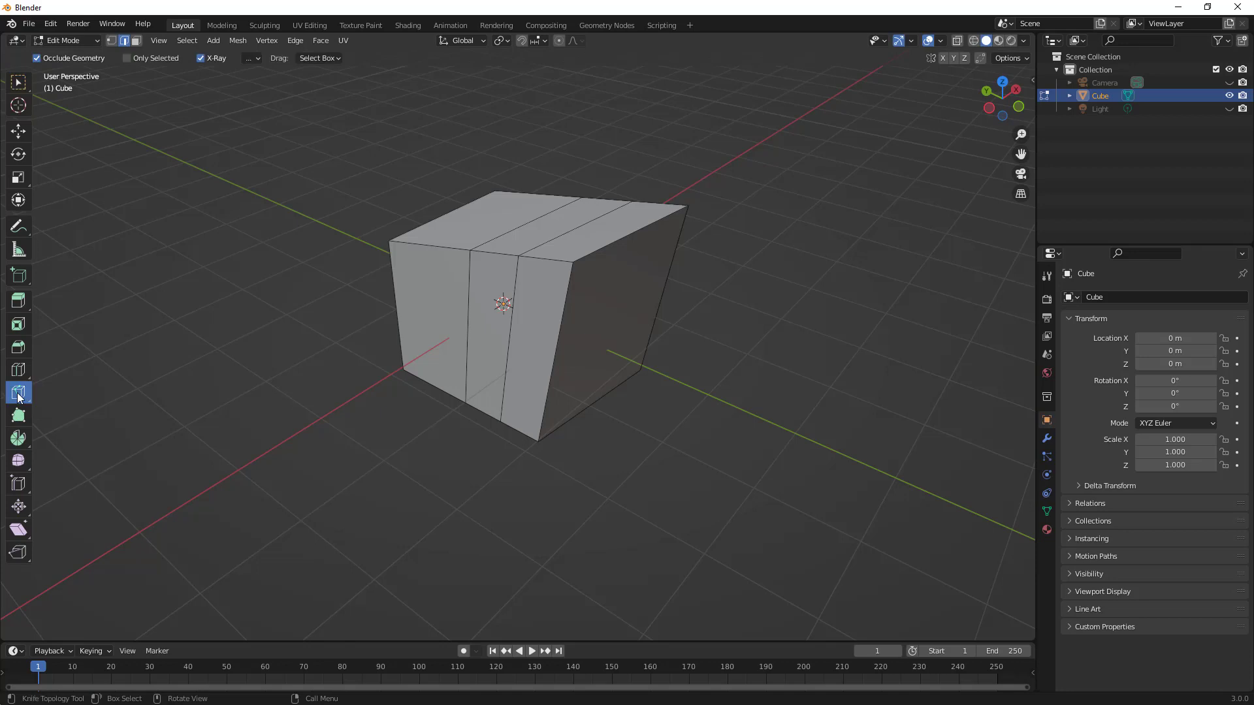
click(526, 224)
click(584, 225)
click(621, 240)
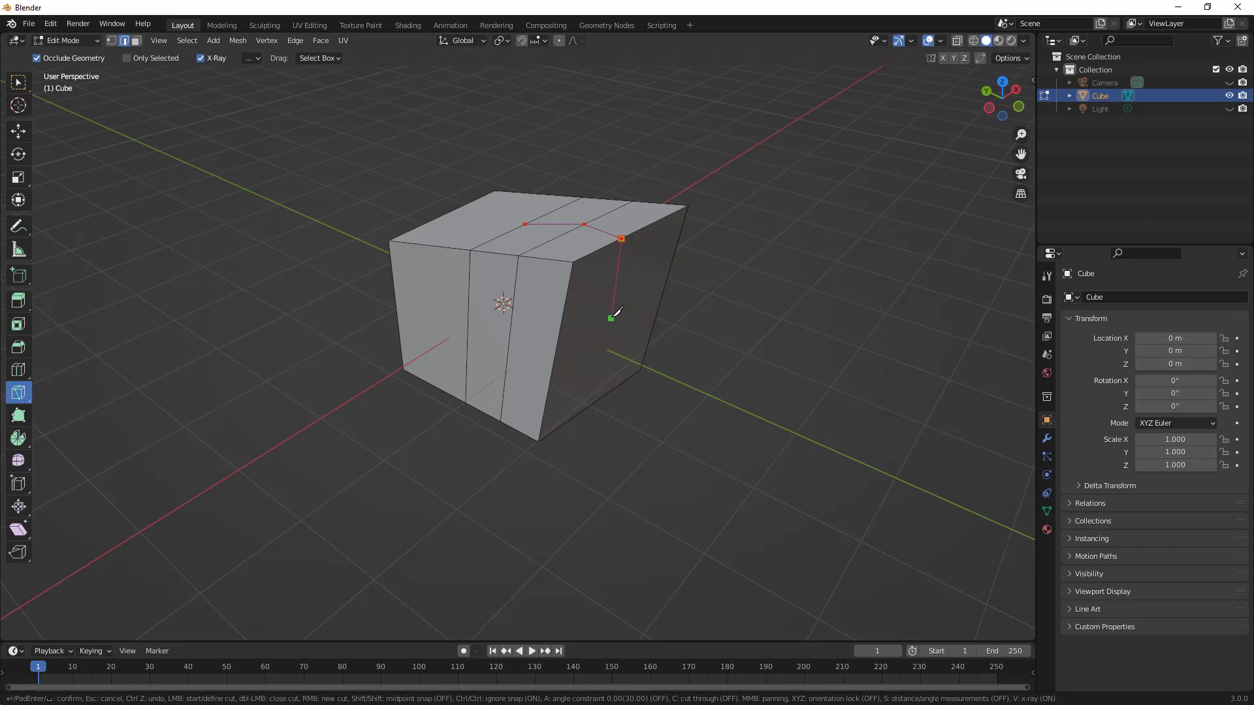
click(611, 315)
click(558, 339)
click(509, 337)
click(467, 330)
key(Return)
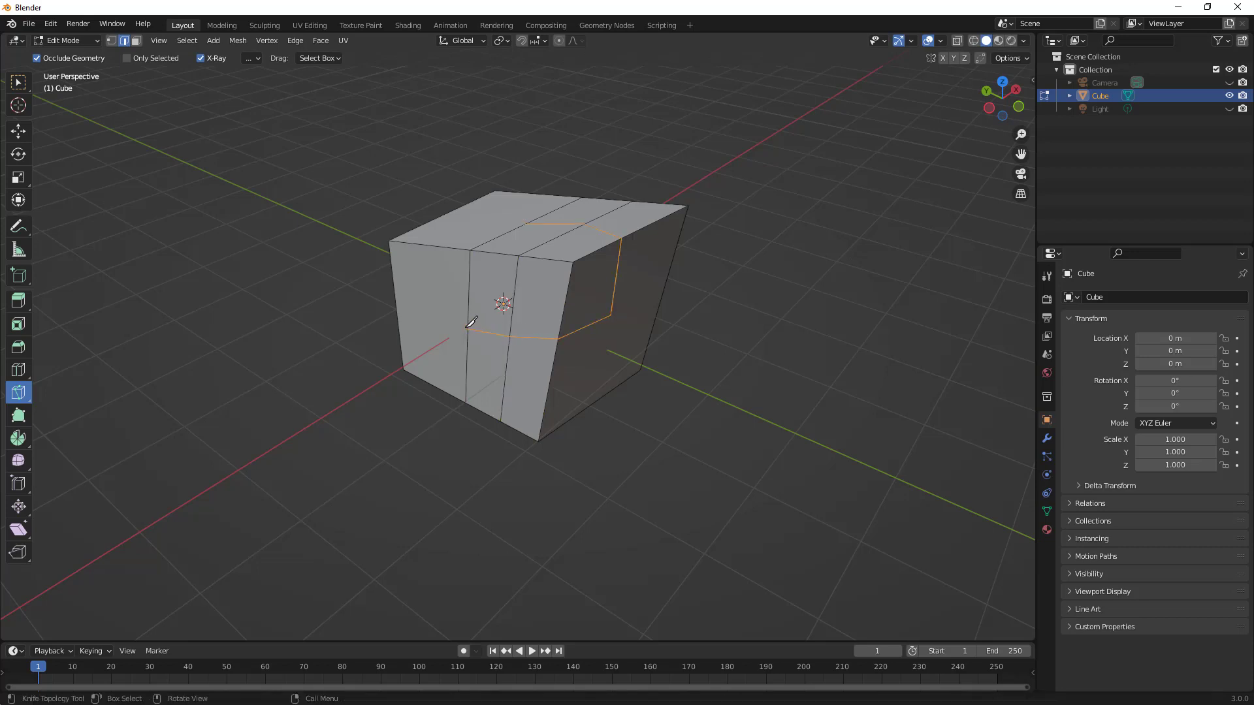
Knife-cut a diagonal from the path's corner inside the slanted side face to that face's lower far corner.
click(611, 315)
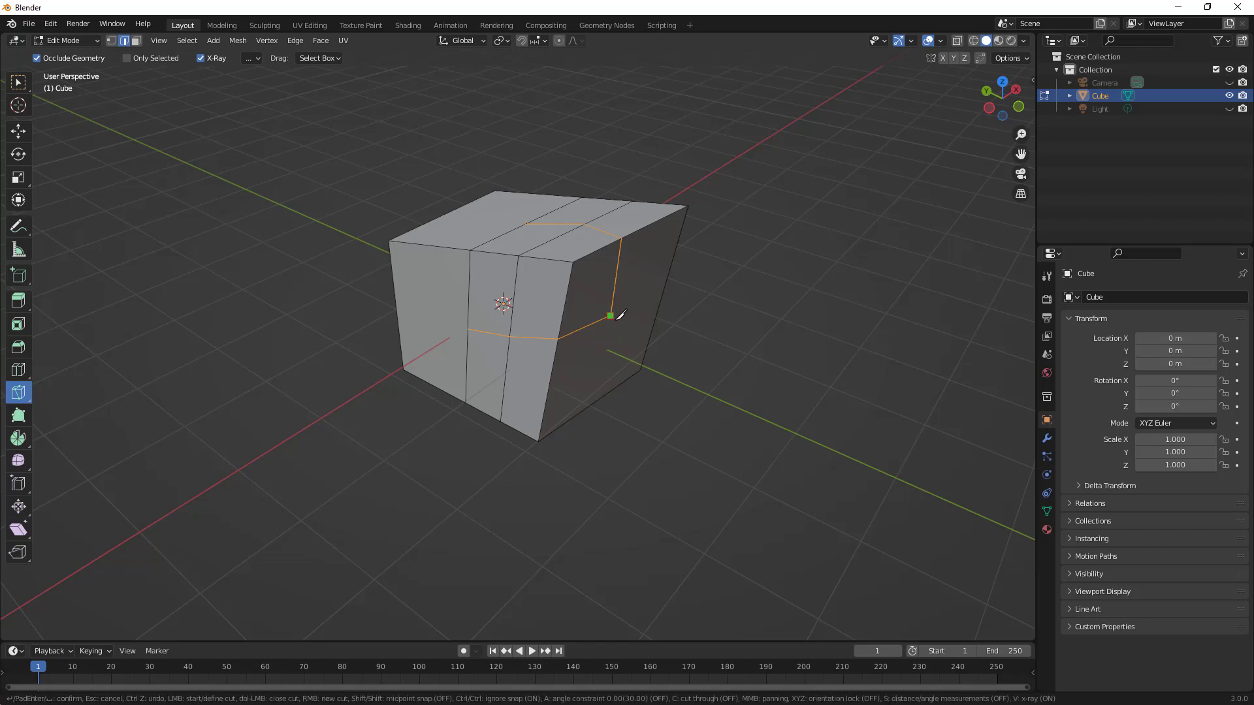
click(639, 371)
key(Return)
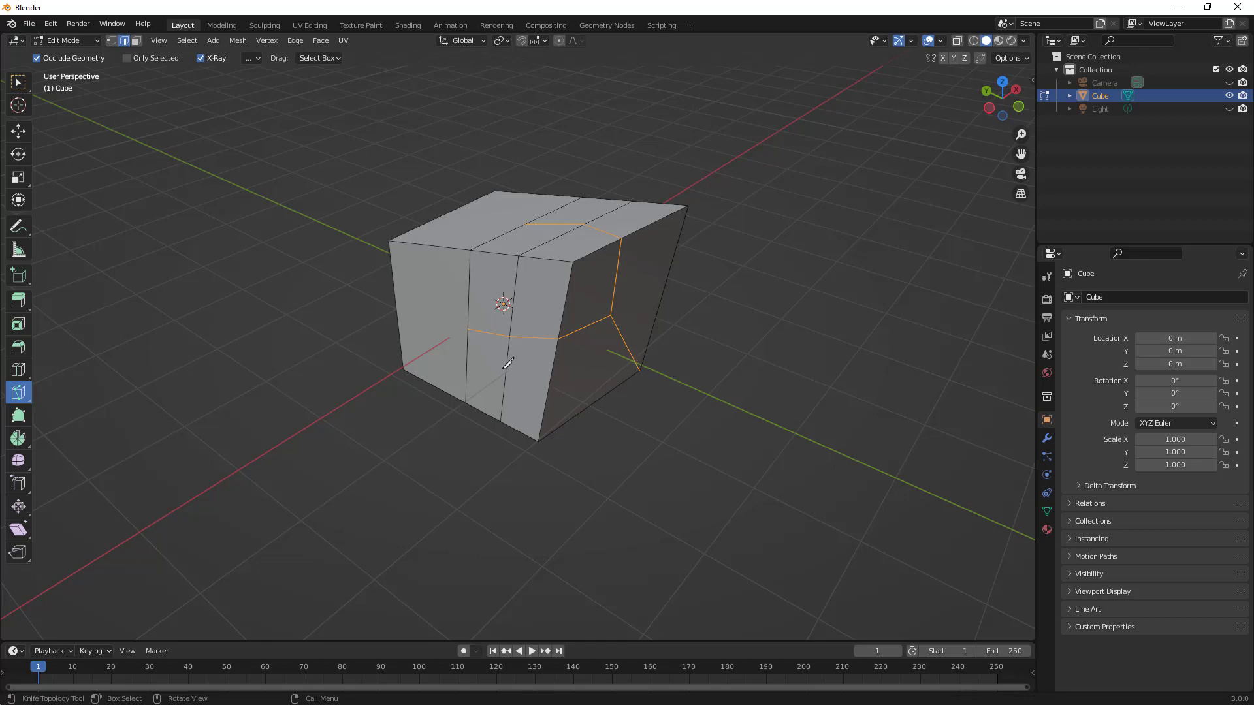
Return from the Knife to the Select Box tool, deselect everything and orbit to face the knife-cut side.
click(24, 397)
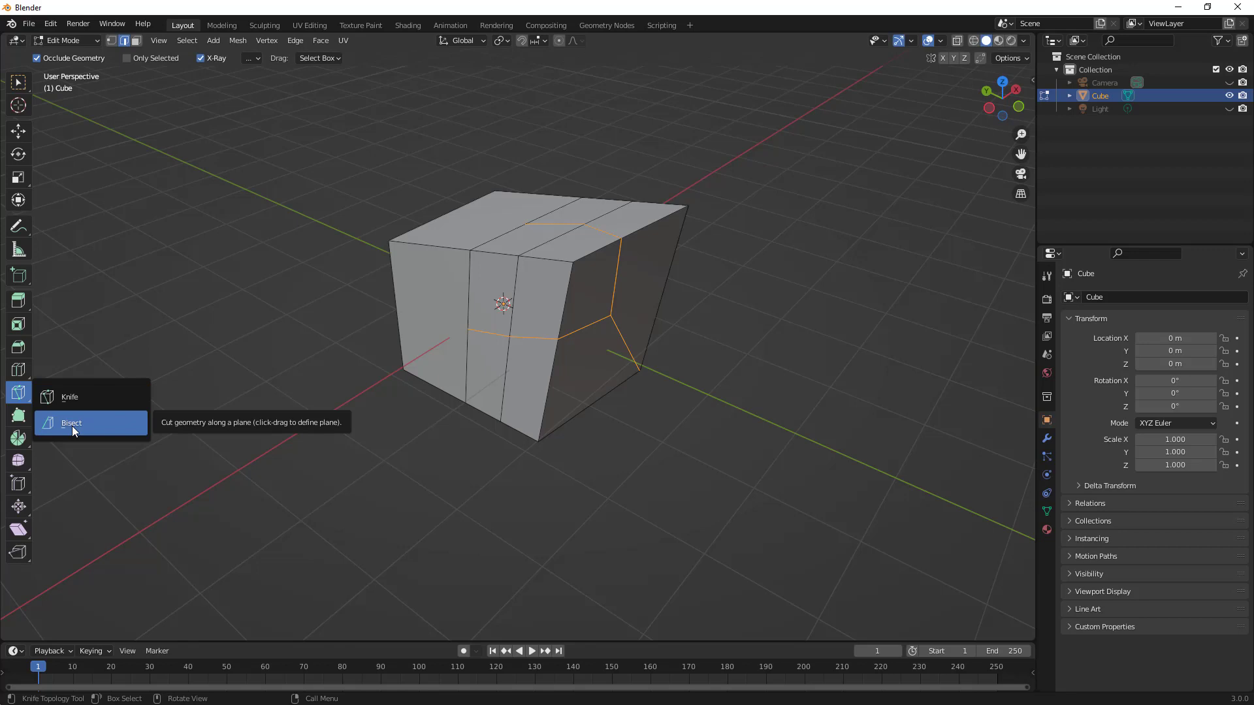
click(85, 393)
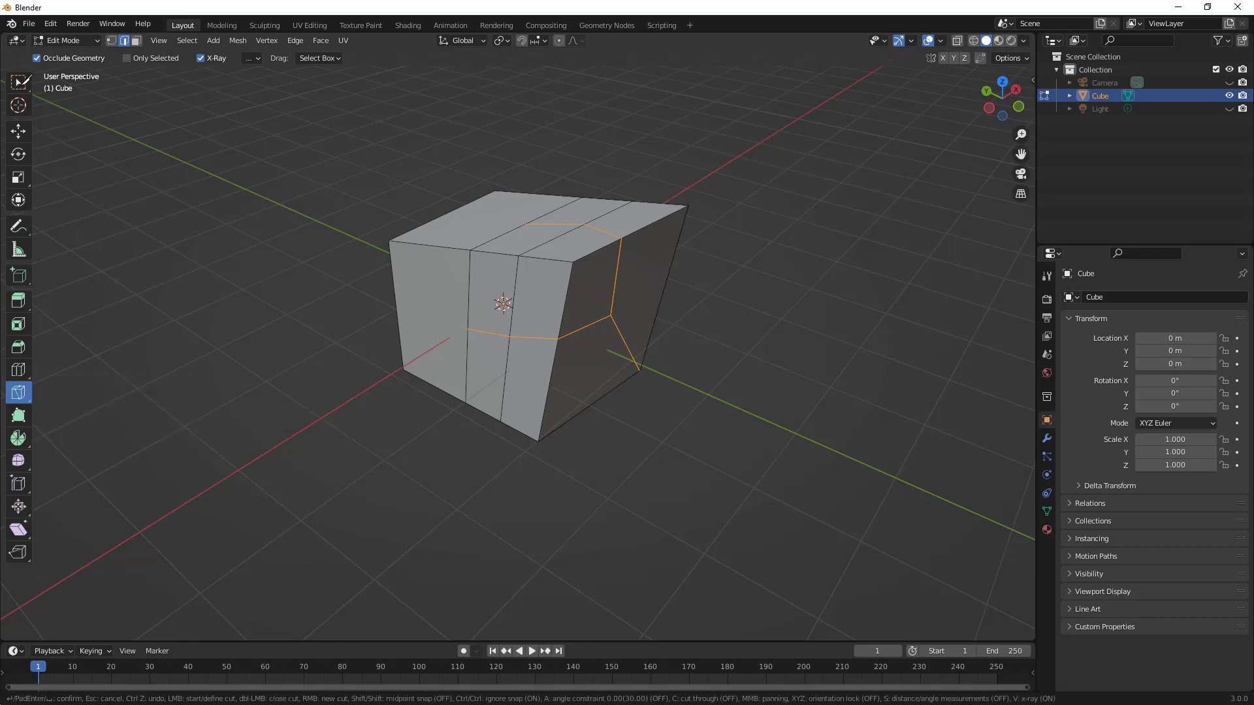
click(20, 83)
key(Escape)
click(22, 87)
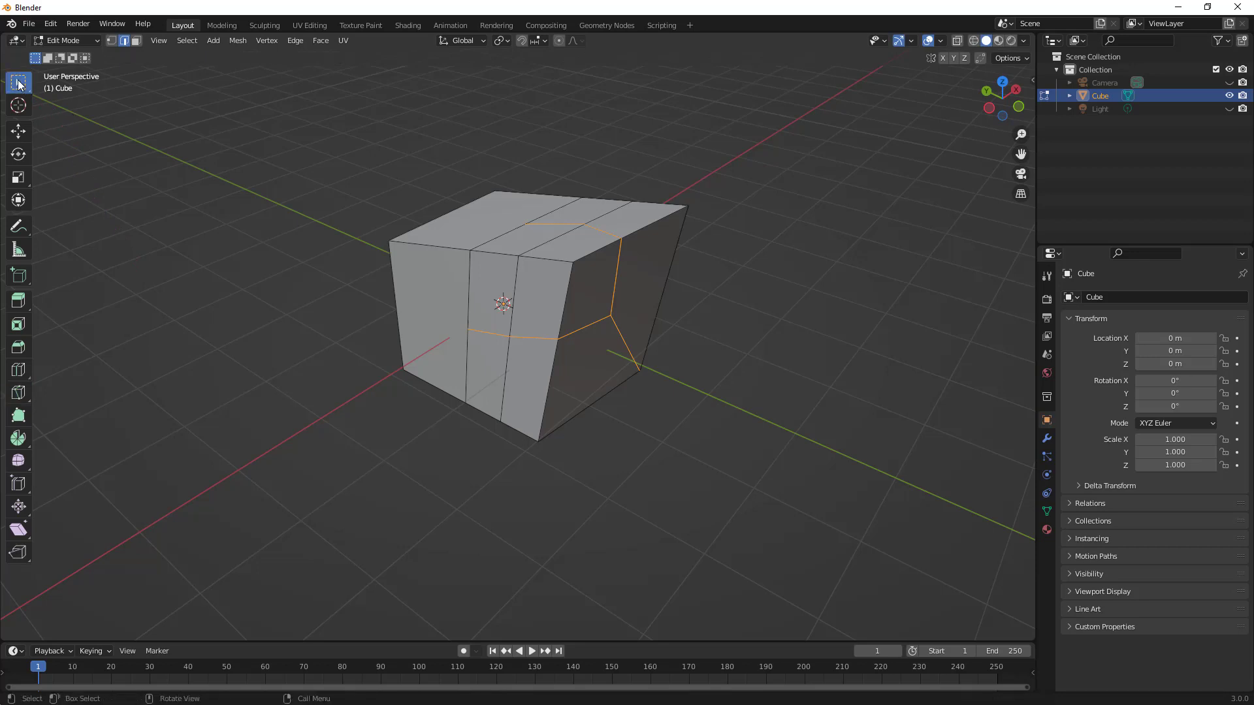
click(272, 269)
middle_drag(623, 355, 584, 350)
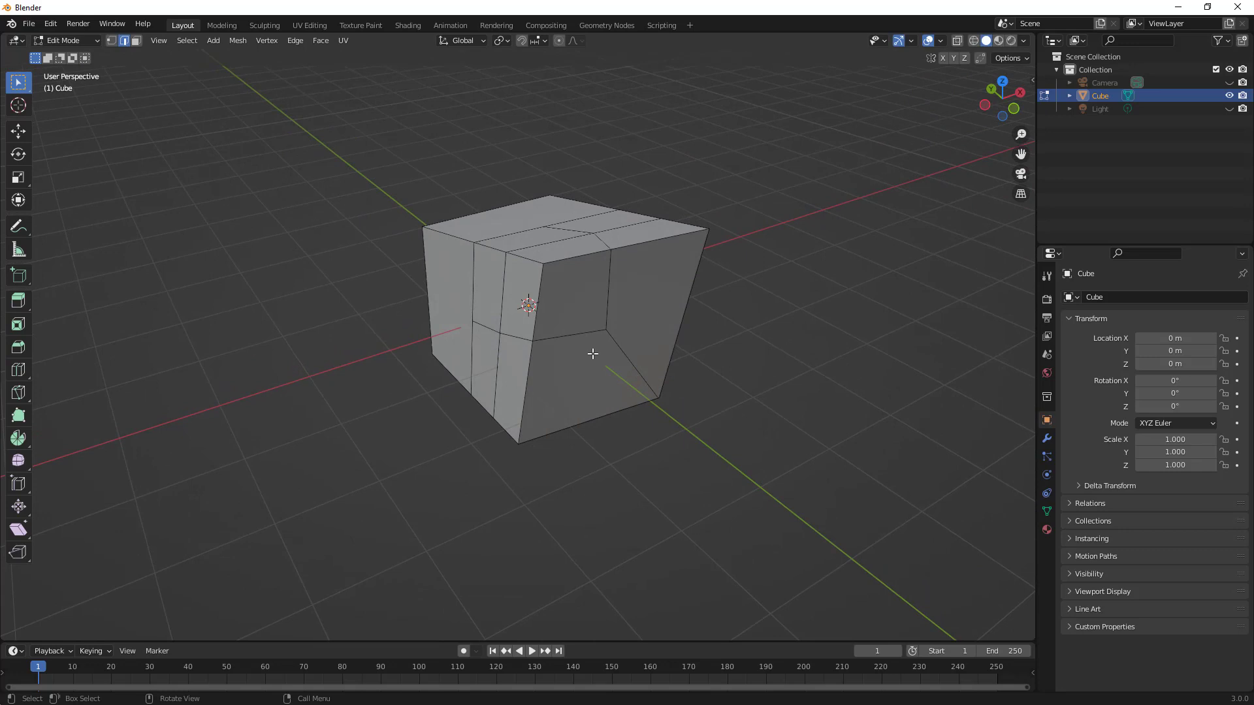
click(239, 41)
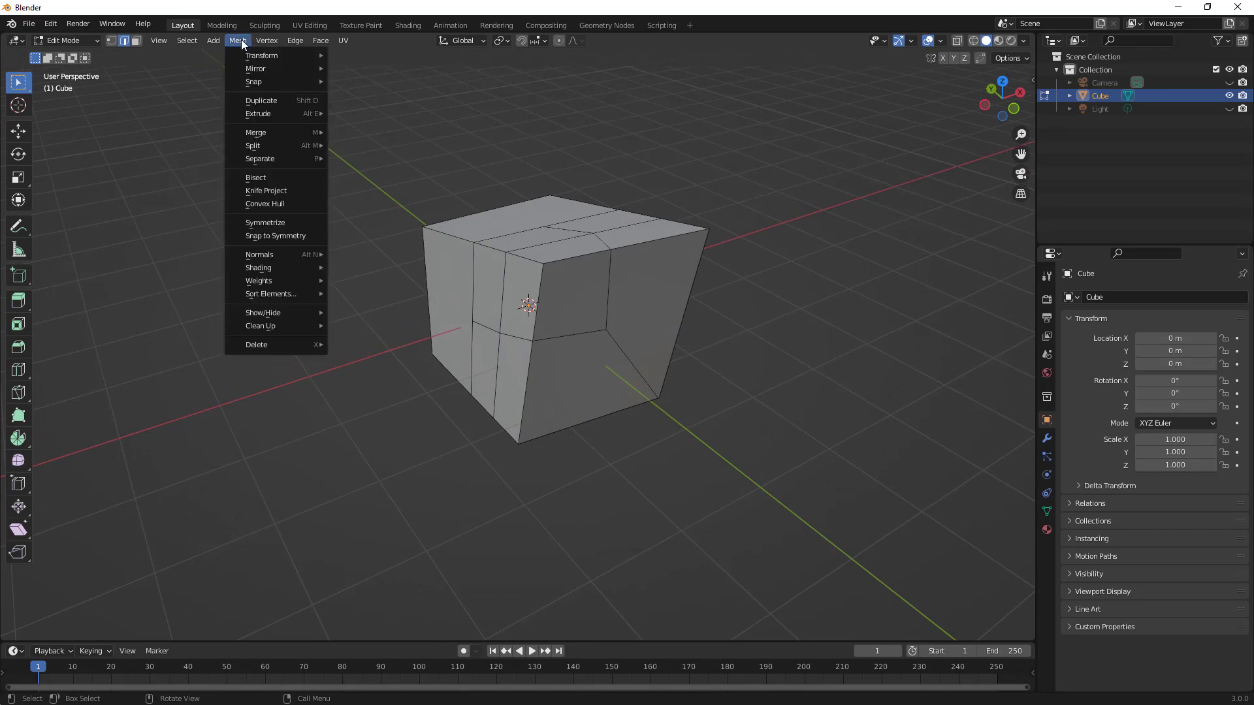
mouse_move(269, 41)
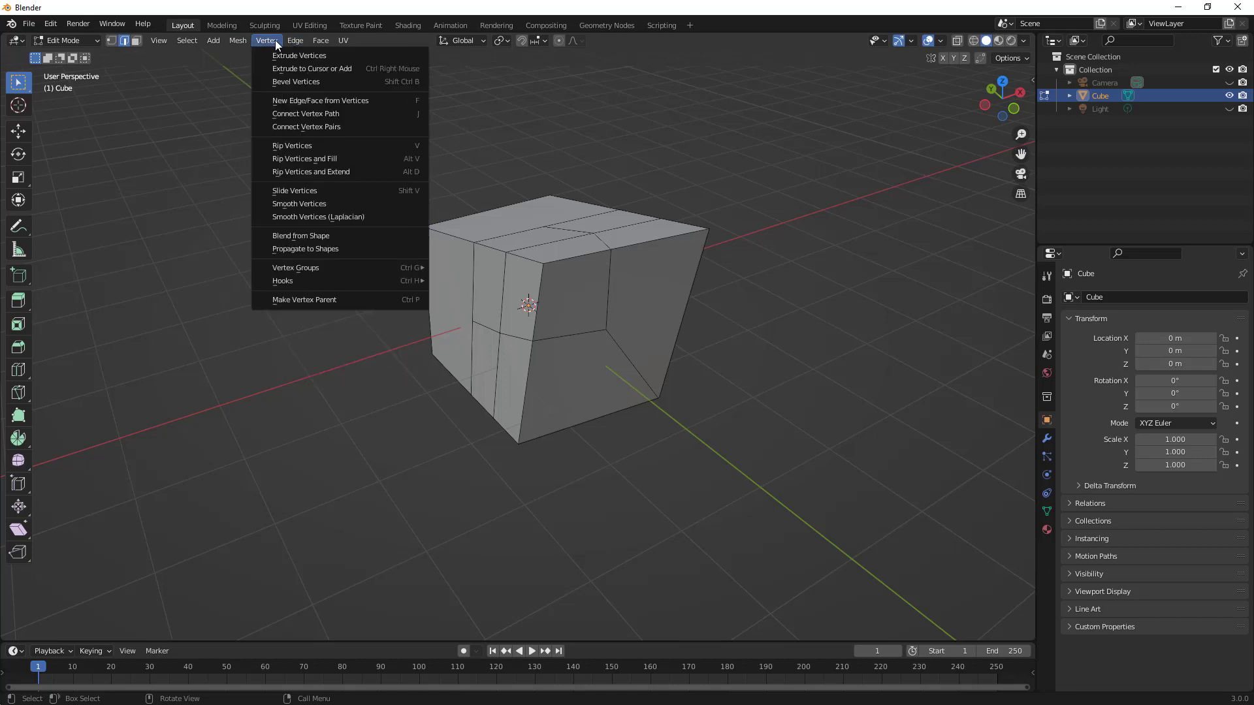
mouse_move(298, 353)
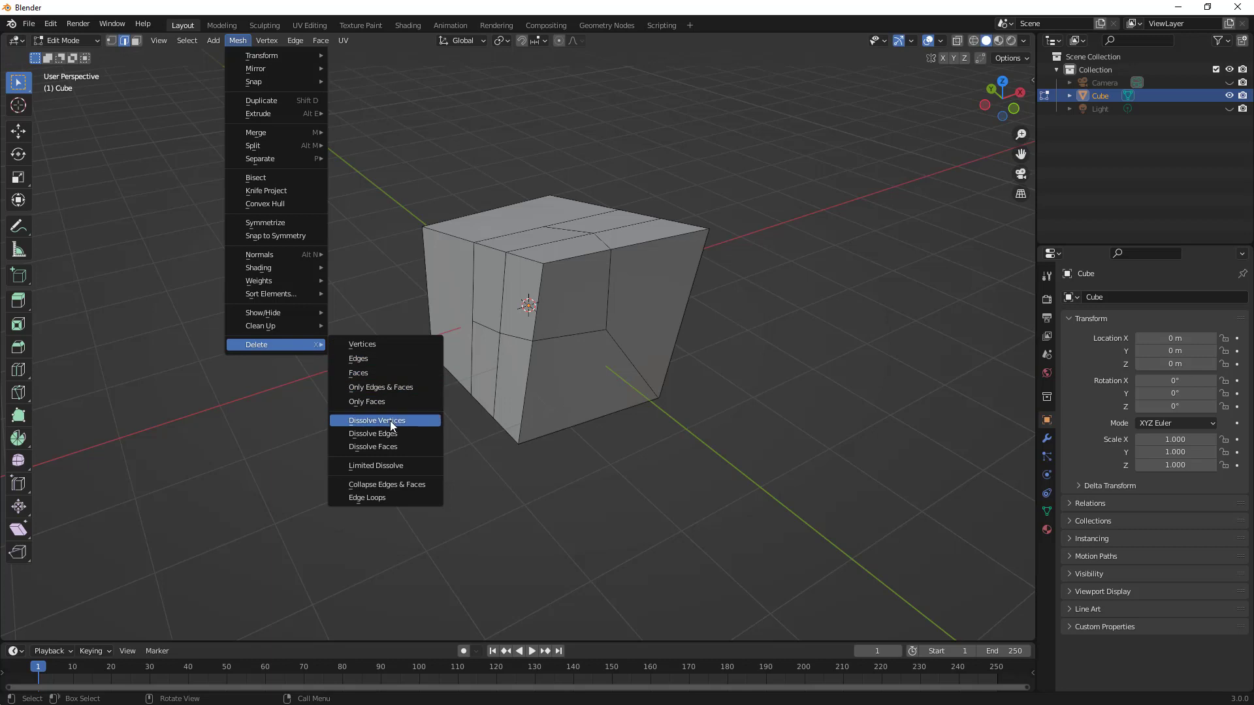
click(392, 433)
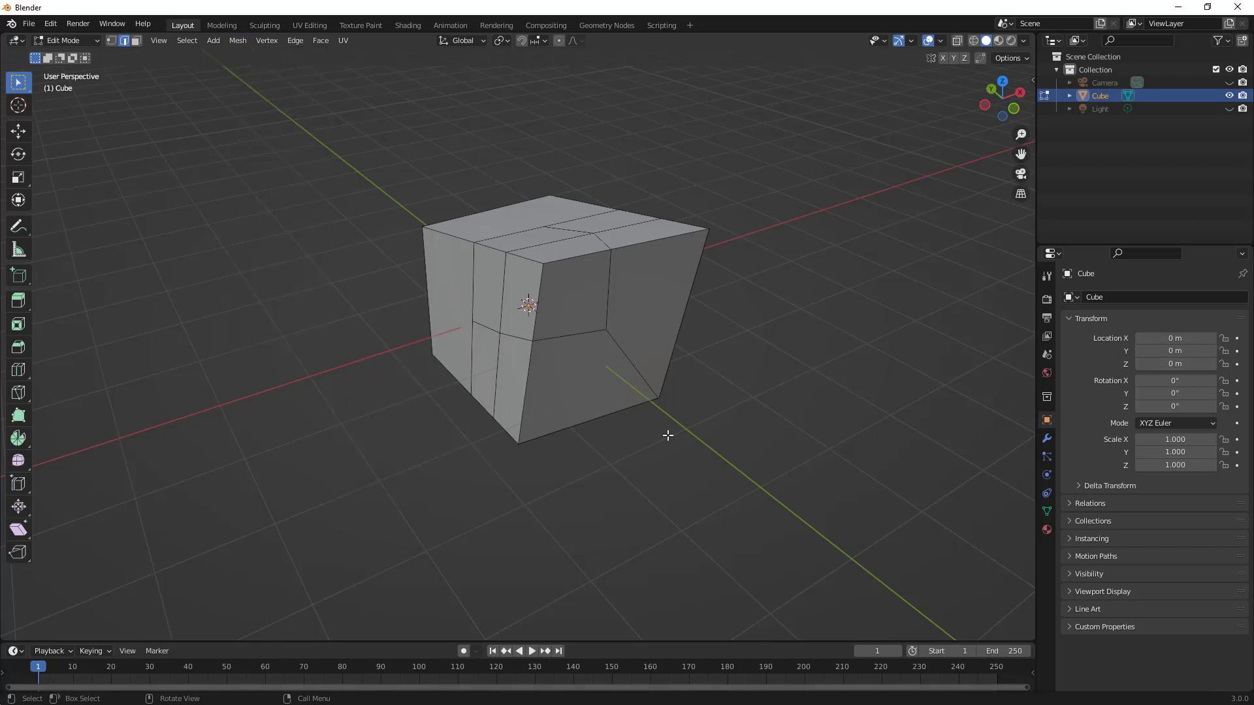
Try deleting the diagonal edge on the side face with Delete Edges, and undo the deletion.
click(616, 341)
click(233, 40)
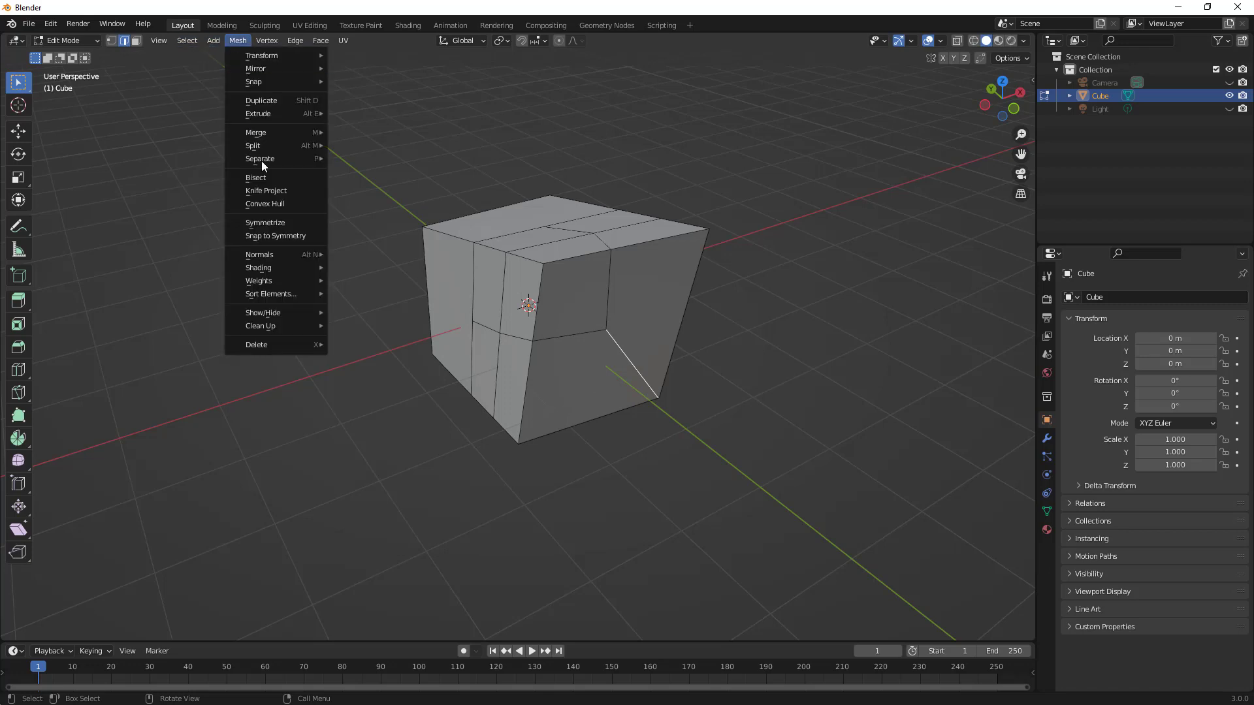
click(356, 361)
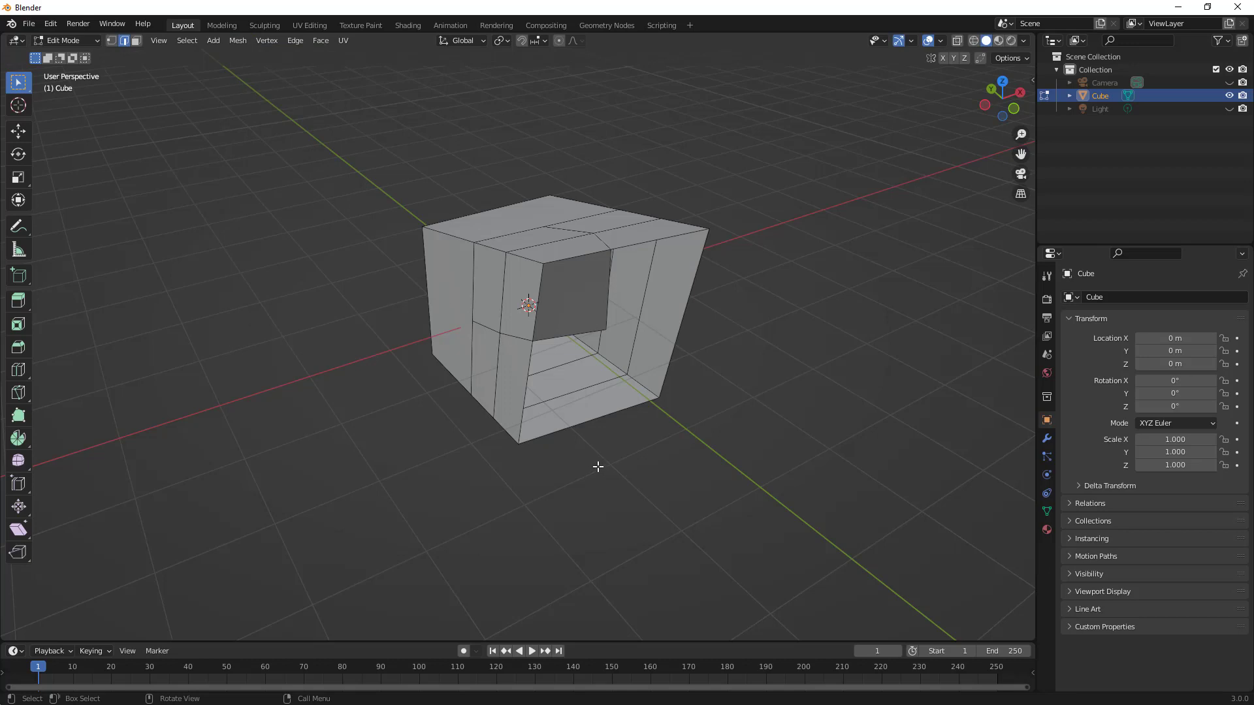
click(50, 23)
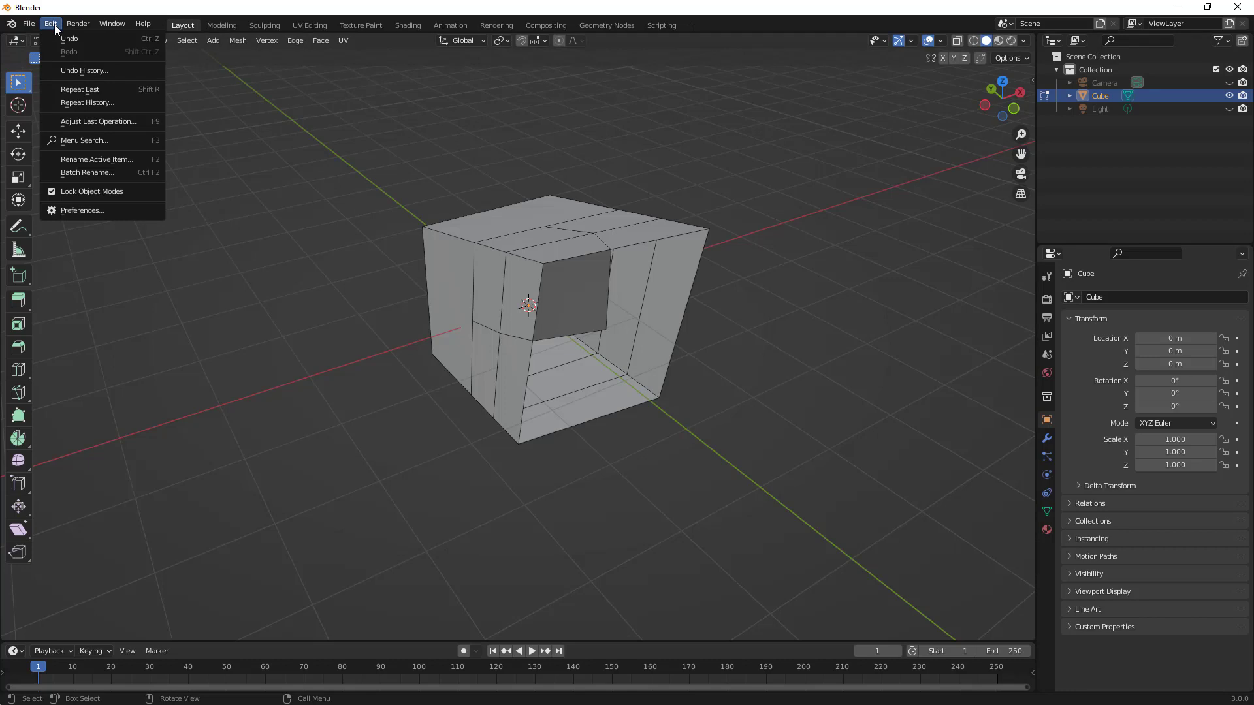
click(63, 37)
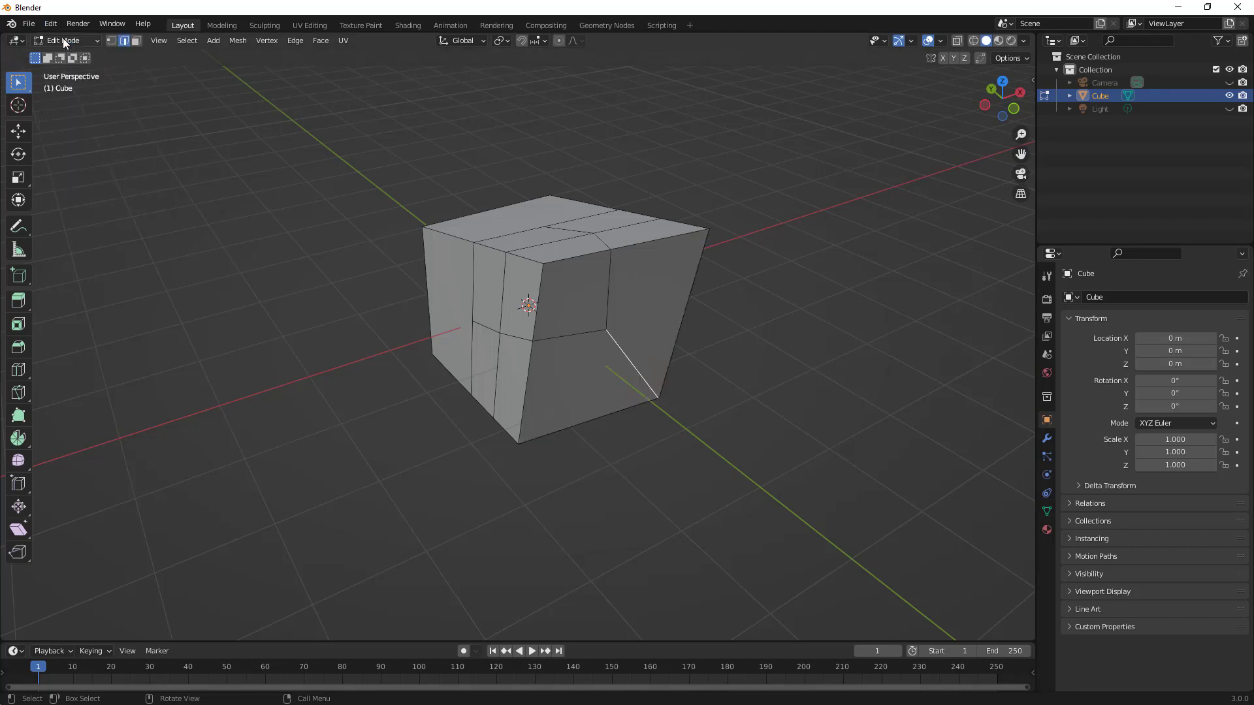
Remove the selected diagonal edge on the side face with Dissolve Edges.
click(236, 41)
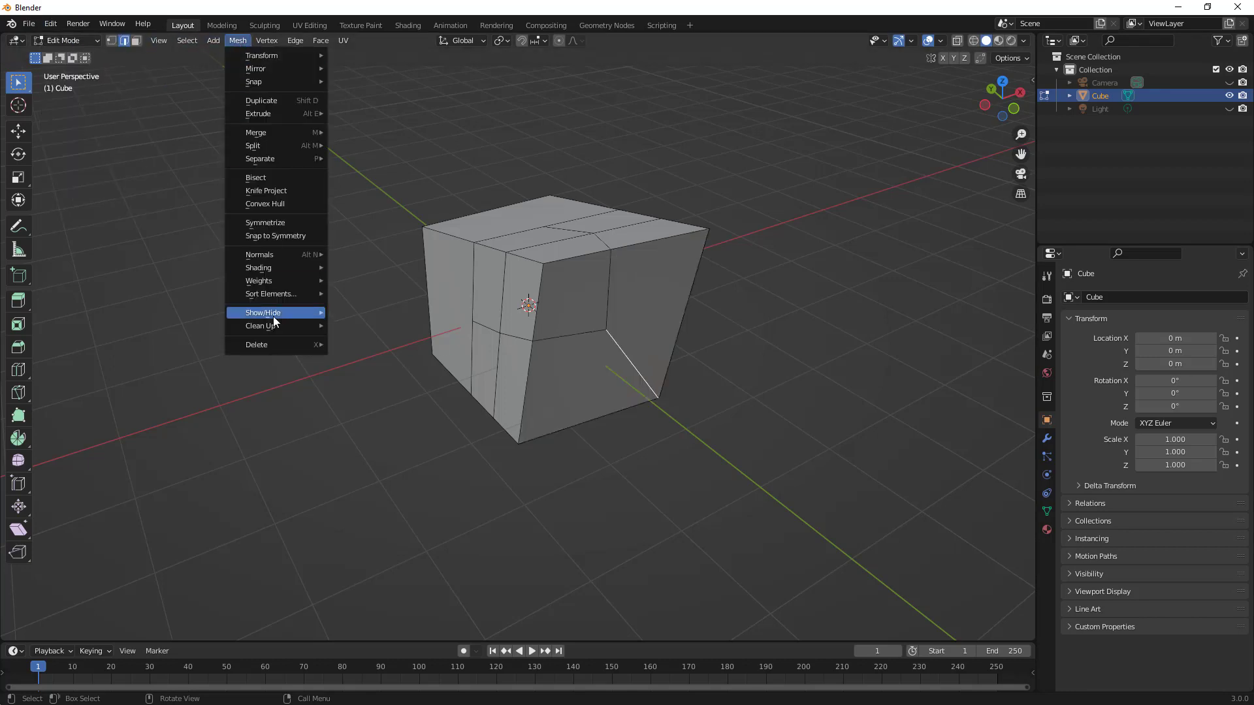
mouse_move(292, 346)
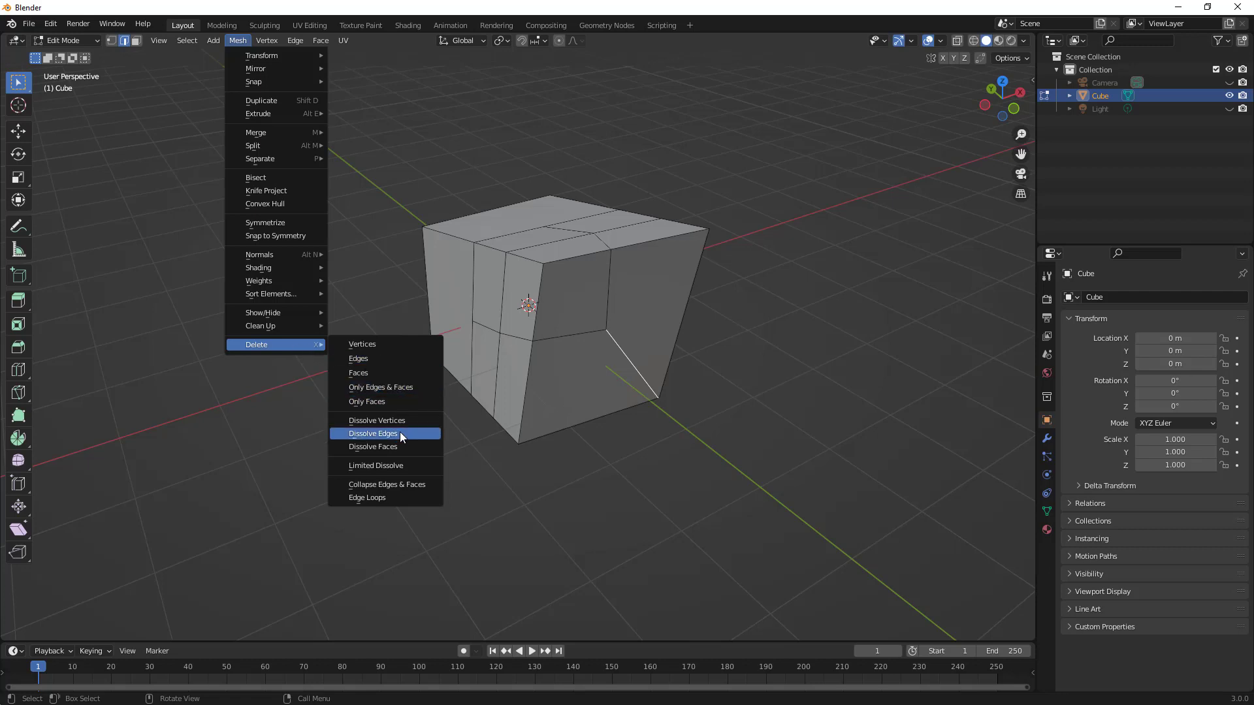
click(399, 435)
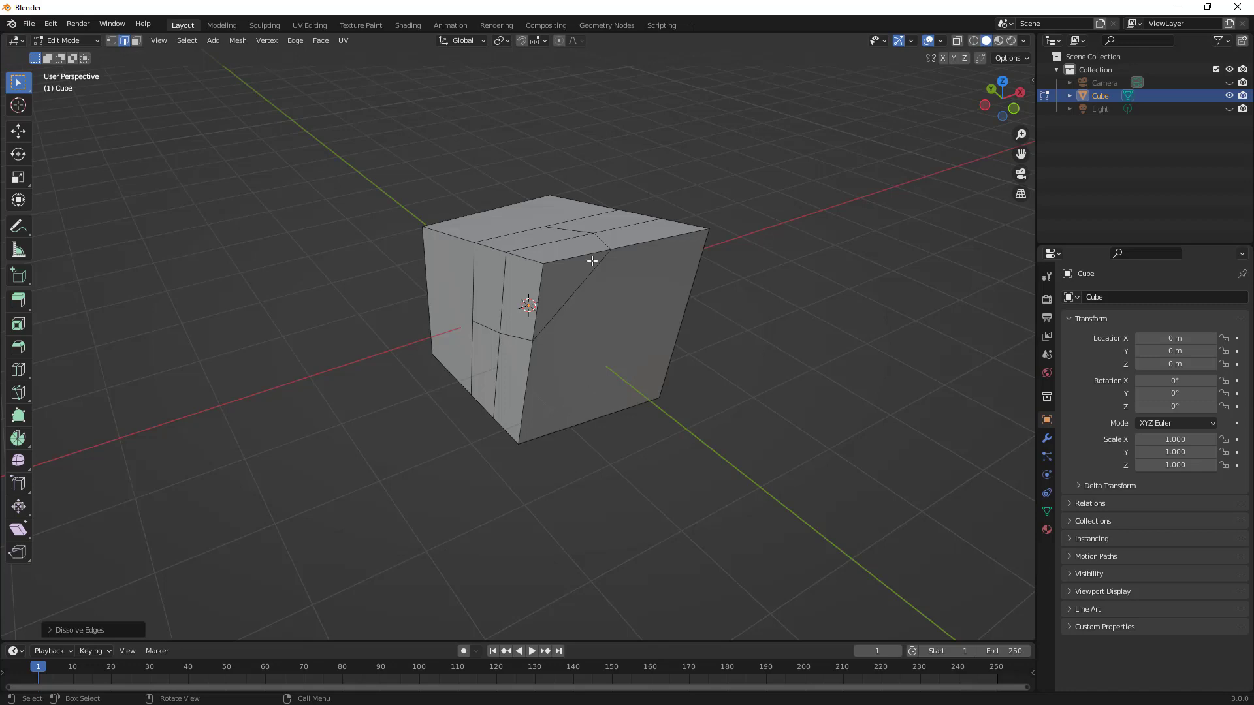
Try selecting individual knife-cut and loop-cut edges one at a time, and clear the selection.
click(565, 229)
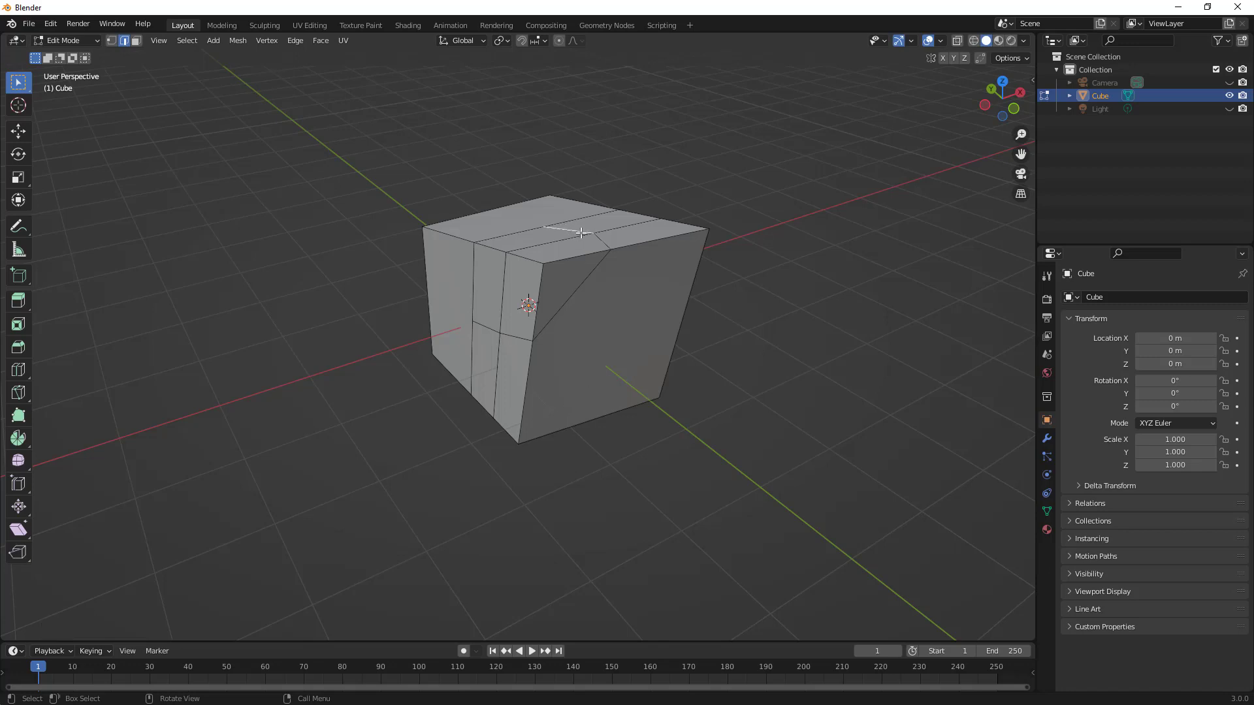
click(602, 246)
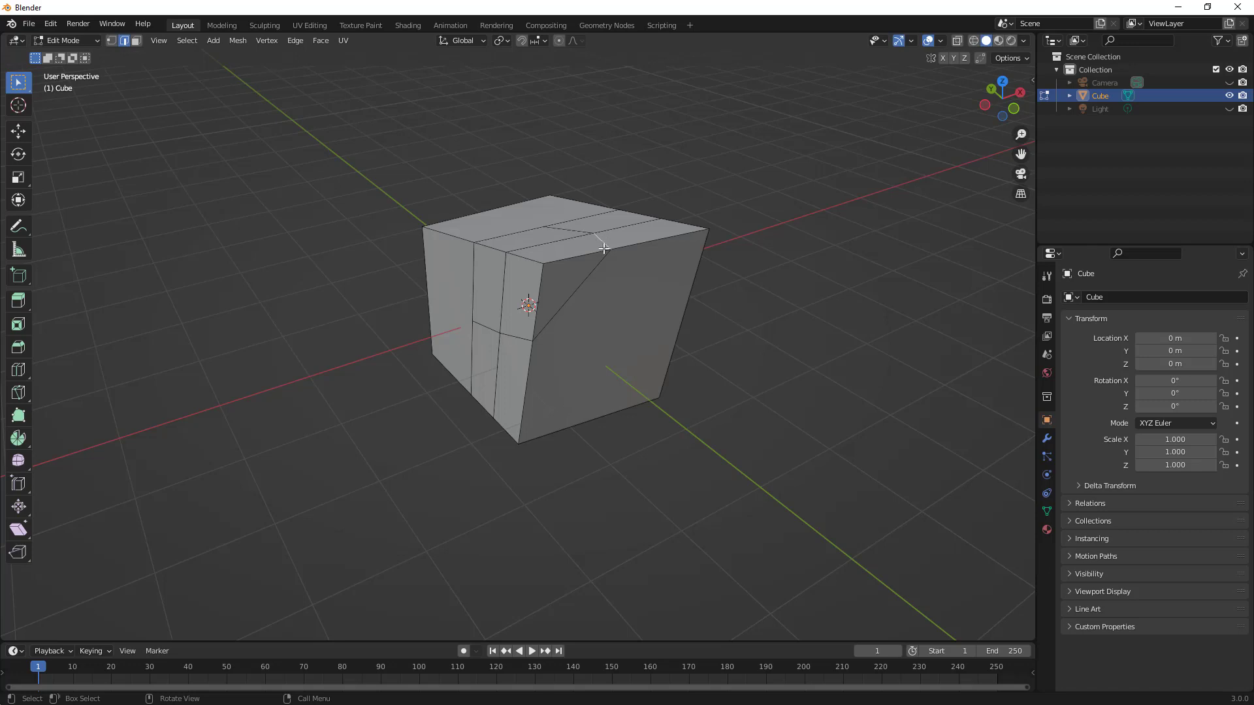
click(577, 285)
click(483, 328)
click(473, 294)
click(647, 457)
Try loop-selecting several cut and outer edges, and pick the shortest edge path from a vertical corner edge to the top knife cut.
alt+click(474, 284)
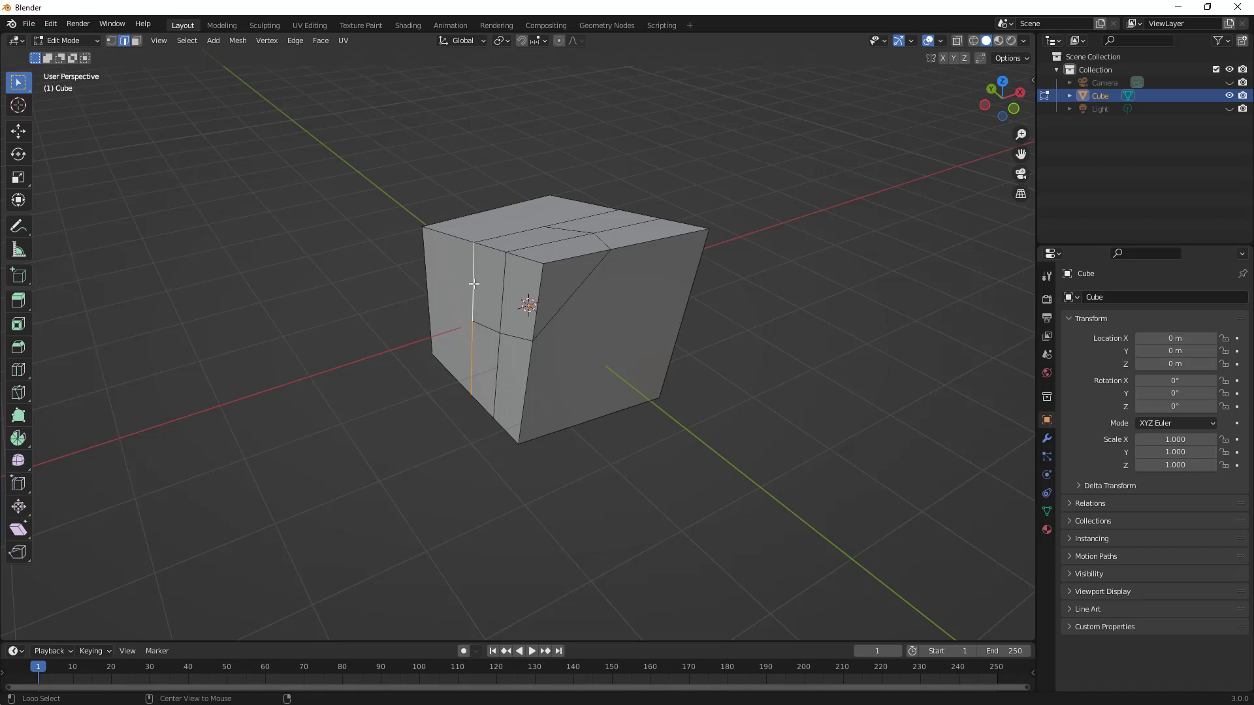
alt+click(497, 237)
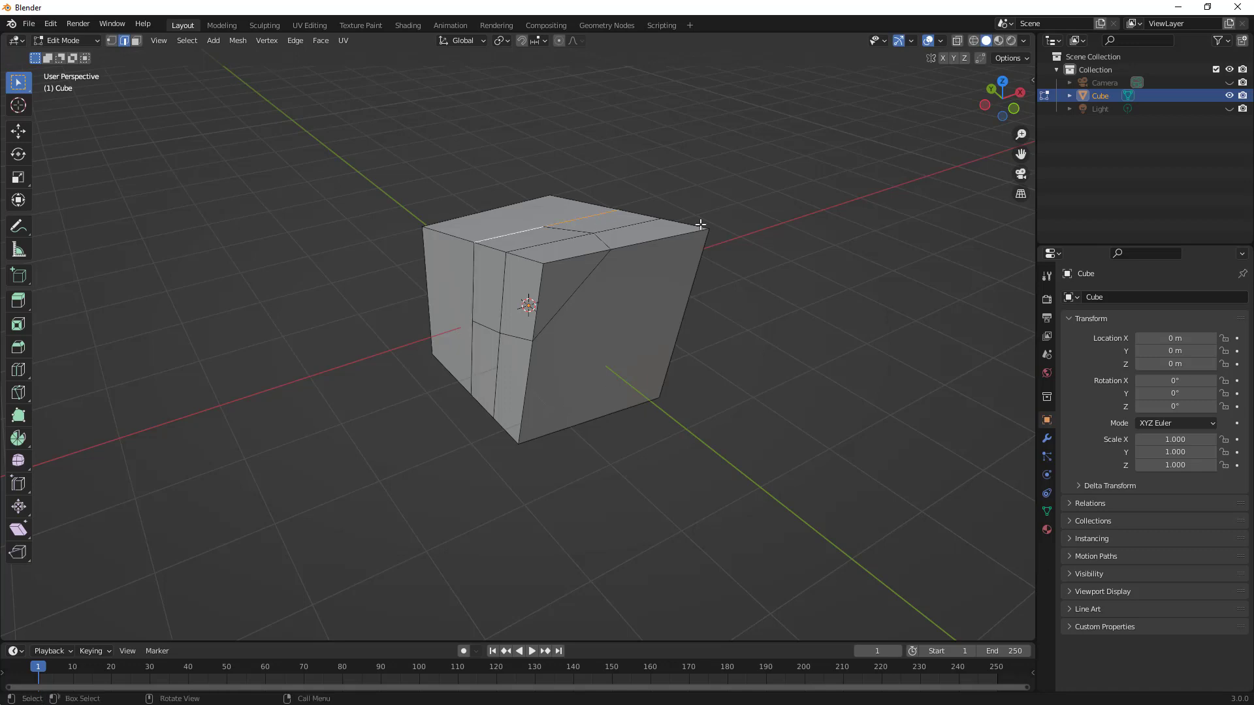
alt+click(440, 222)
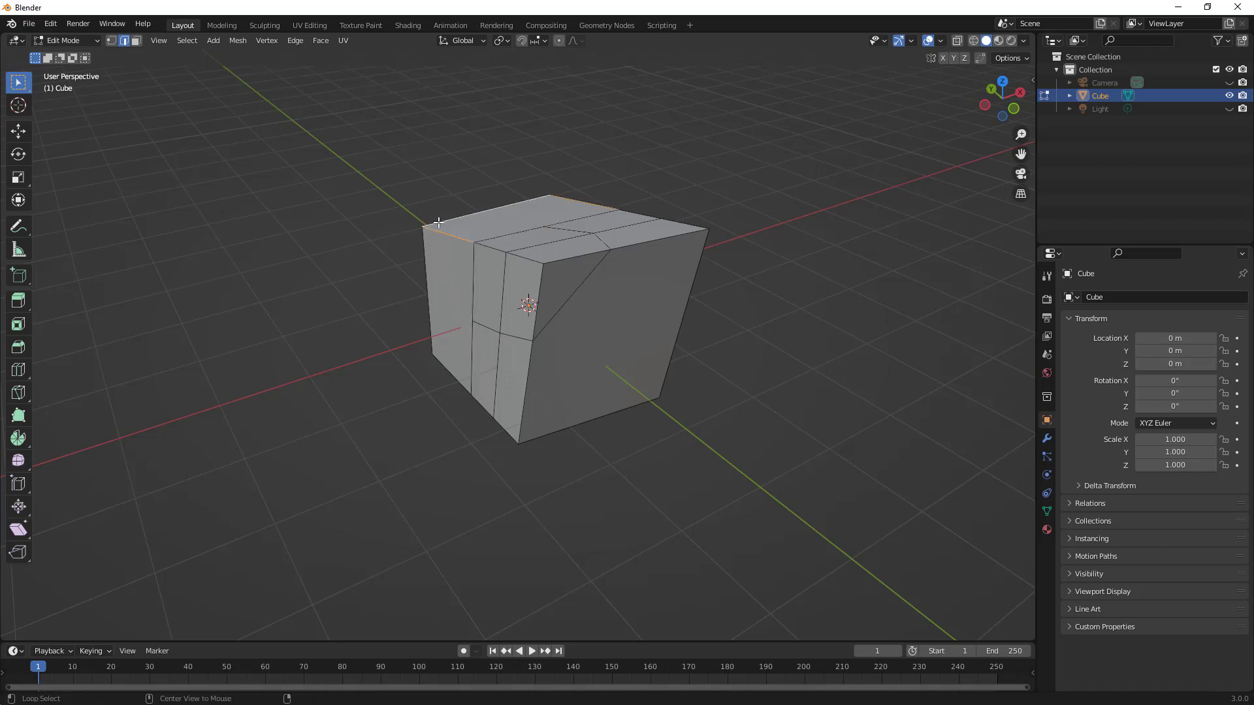
click(399, 306)
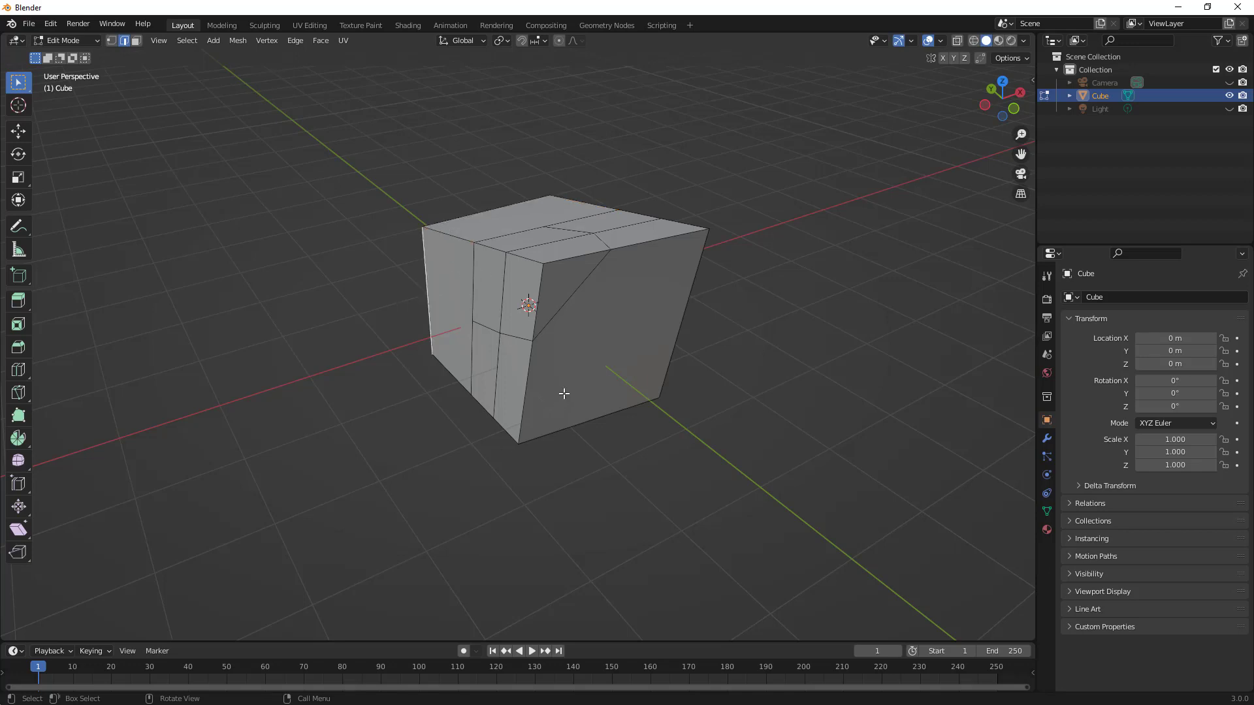
ctrl+click(563, 227)
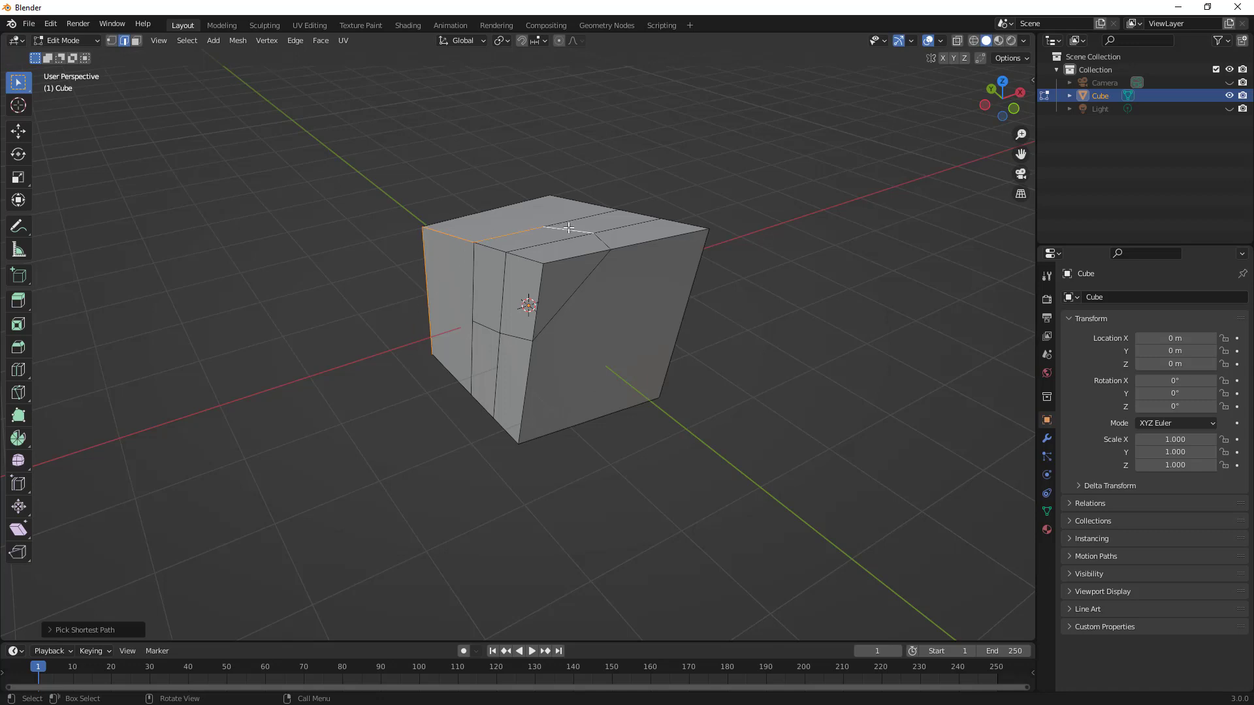
Try picking the shortest path in face selection from the large top face to the big side face, and clear the selection.
click(137, 40)
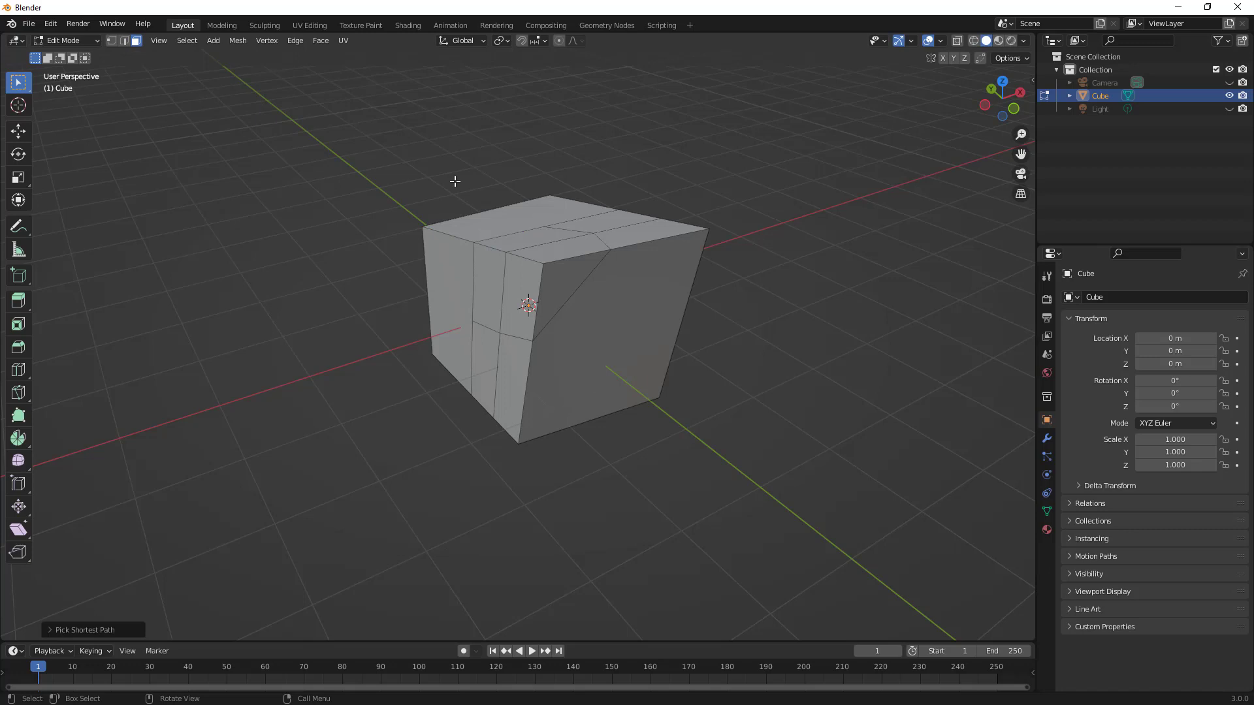
click(534, 210)
ctrl+click(639, 322)
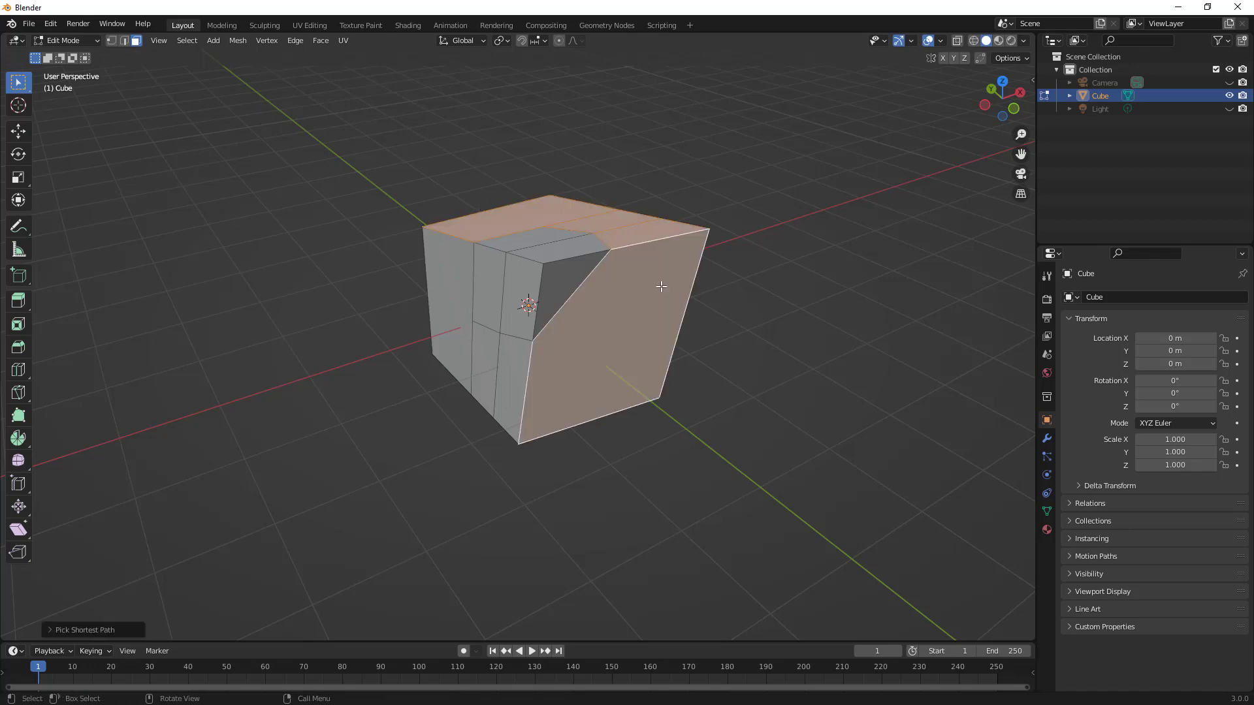
click(717, 319)
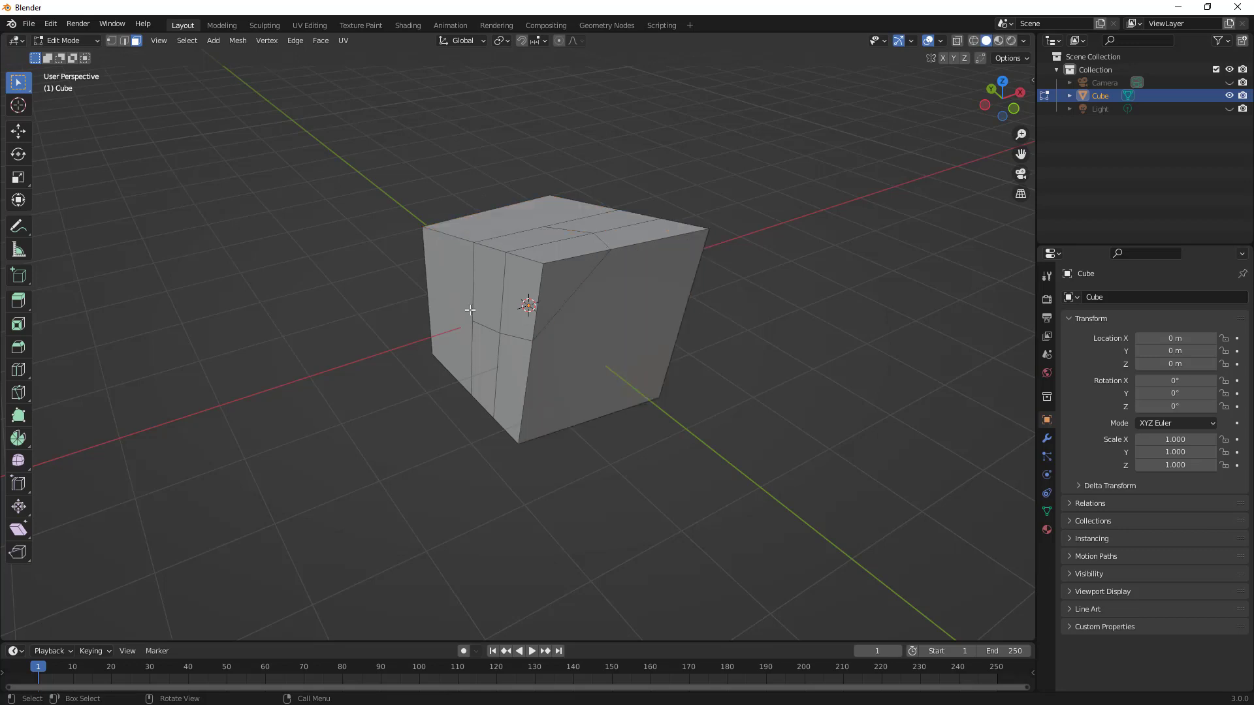
Try chaining shortest-path face selections from the uncut front strip around the lower front and big side face to the top.
ctrl+click(449, 280)
ctrl+click(486, 362)
ctrl+click(561, 367)
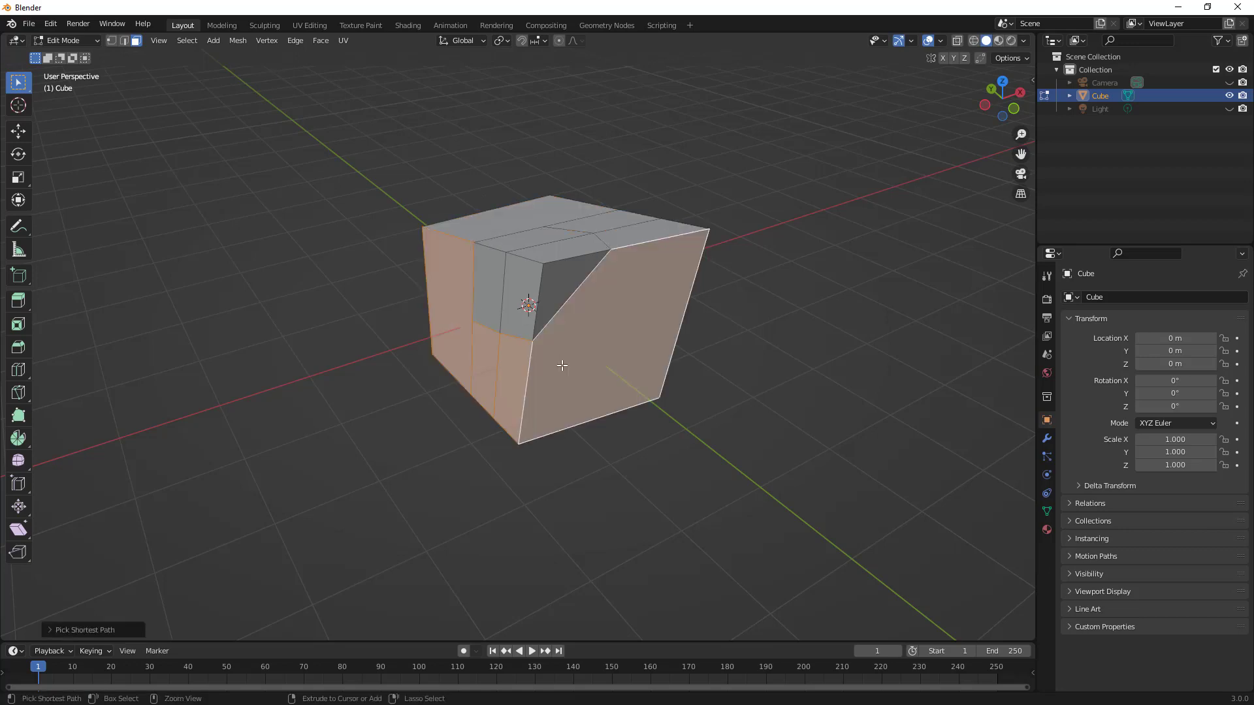
ctrl+click(595, 221)
ctrl+click(543, 212)
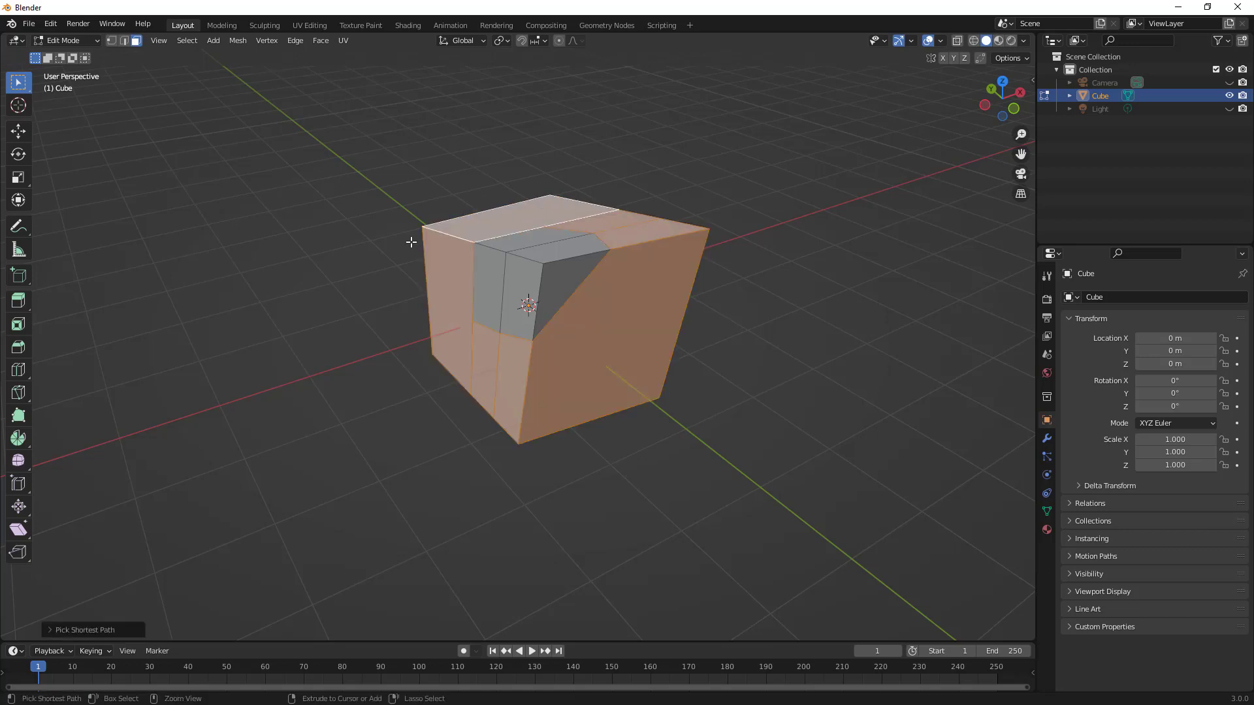
Try chaining shortest-path selections between cube vertices along the top rim and down the front face to its bottom corner.
click(112, 40)
click(320, 167)
click(618, 208)
ctrl+click(421, 226)
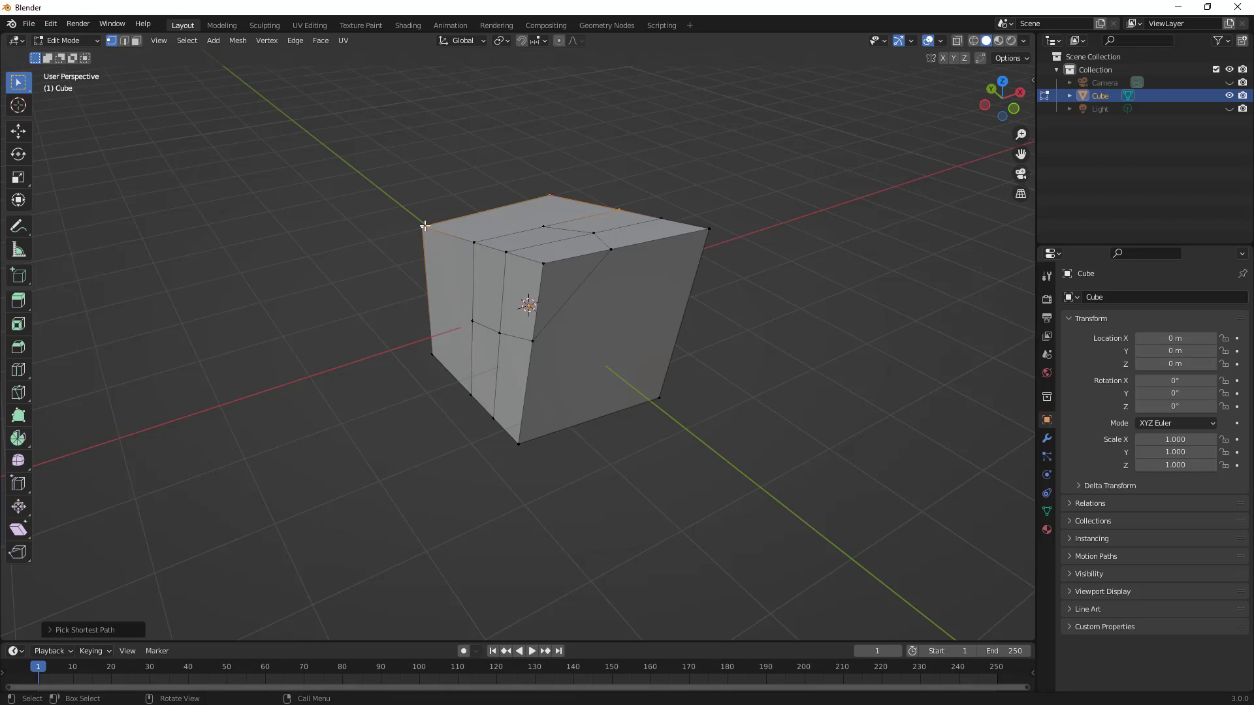
ctrl+click(544, 265)
ctrl+click(472, 322)
ctrl+click(518, 443)
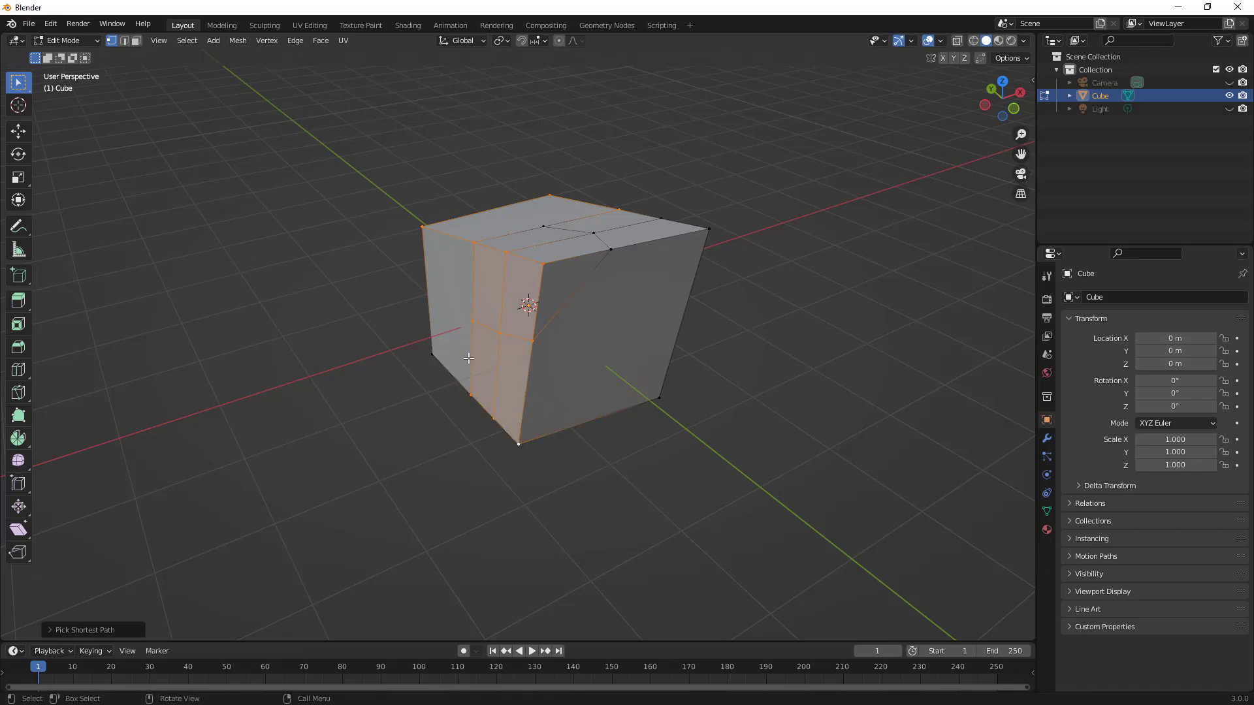
Select the remaining knife-cut edges across the top, side and front as a shortest path, and remove them with Dissolve Edges.
click(125, 40)
click(307, 160)
click(568, 230)
ctrl+click(547, 322)
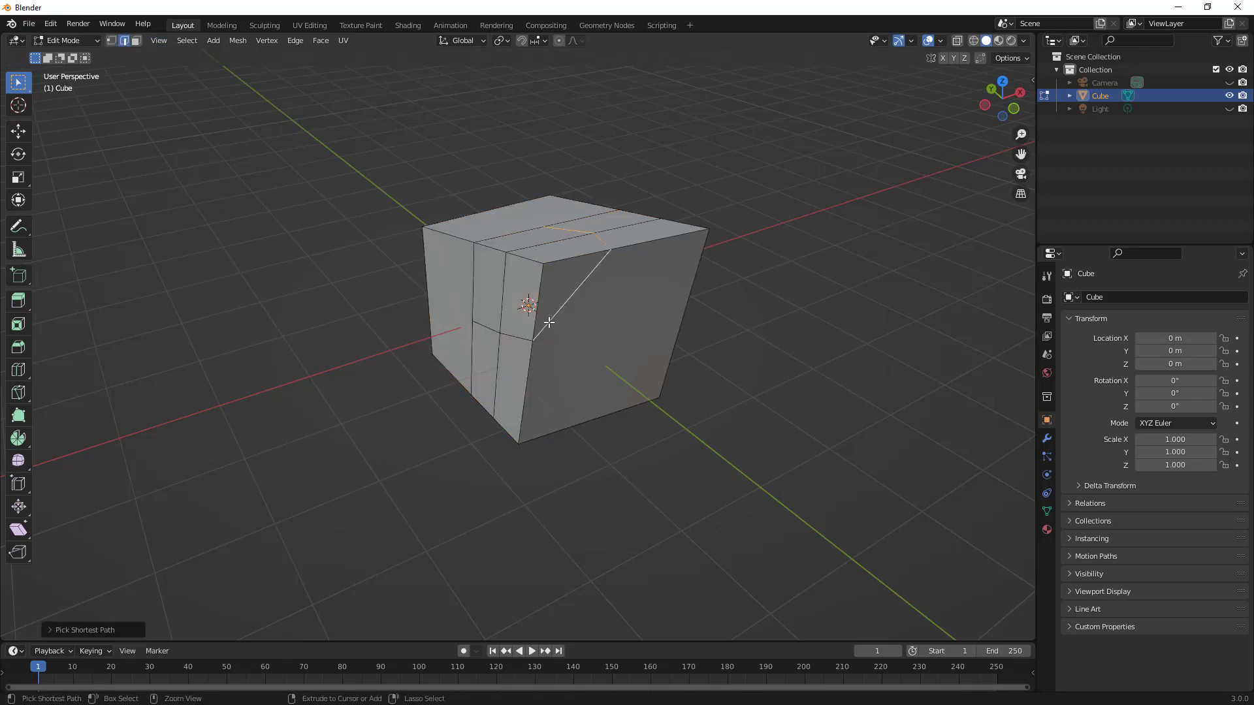
ctrl+click(492, 330)
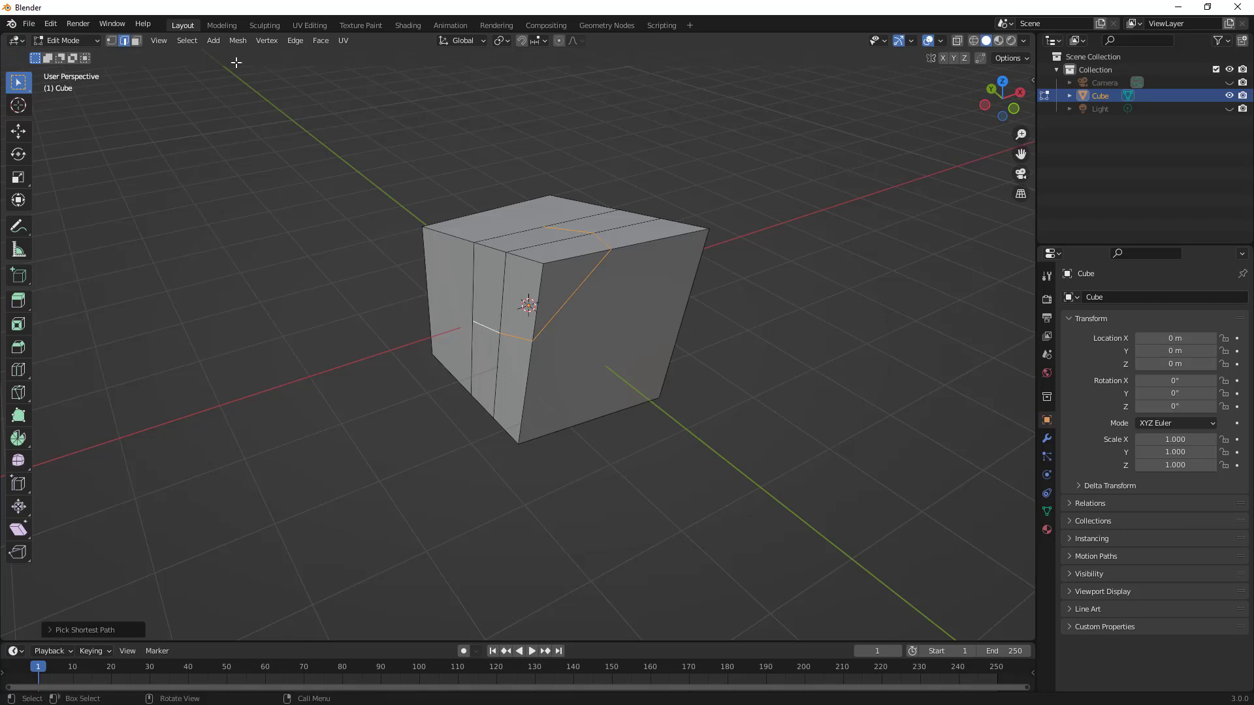
click(238, 40)
mouse_move(286, 344)
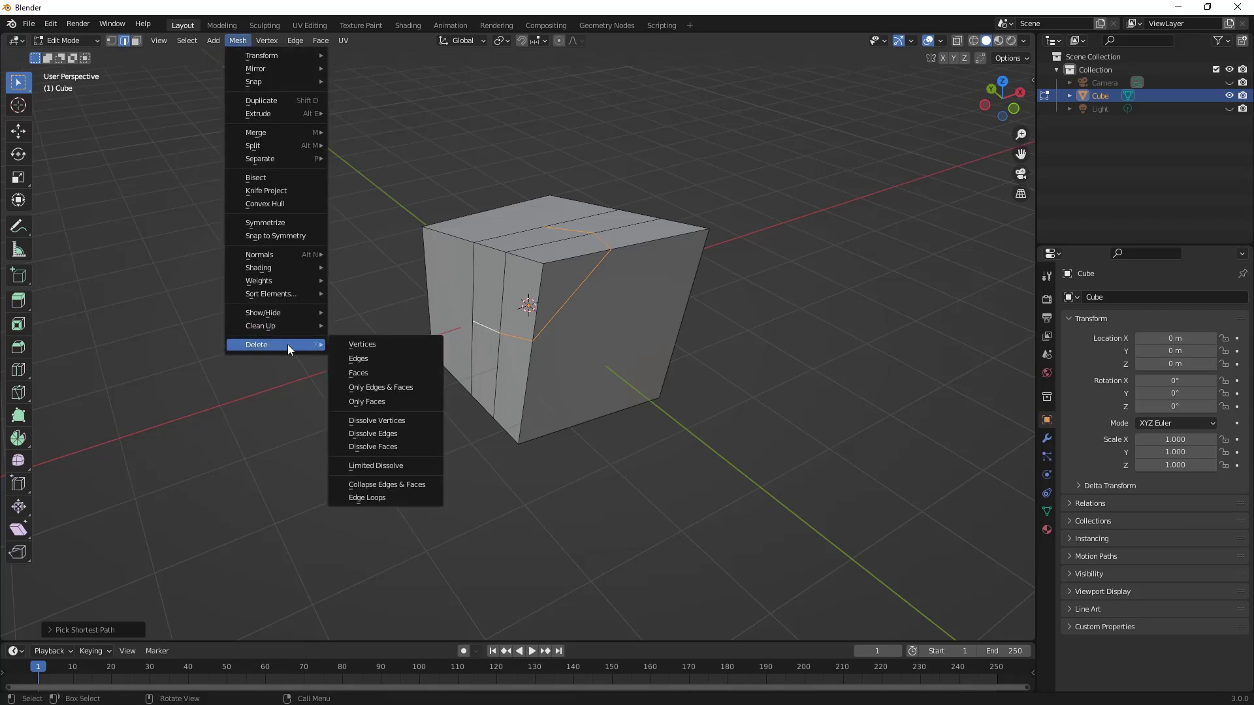
click(379, 433)
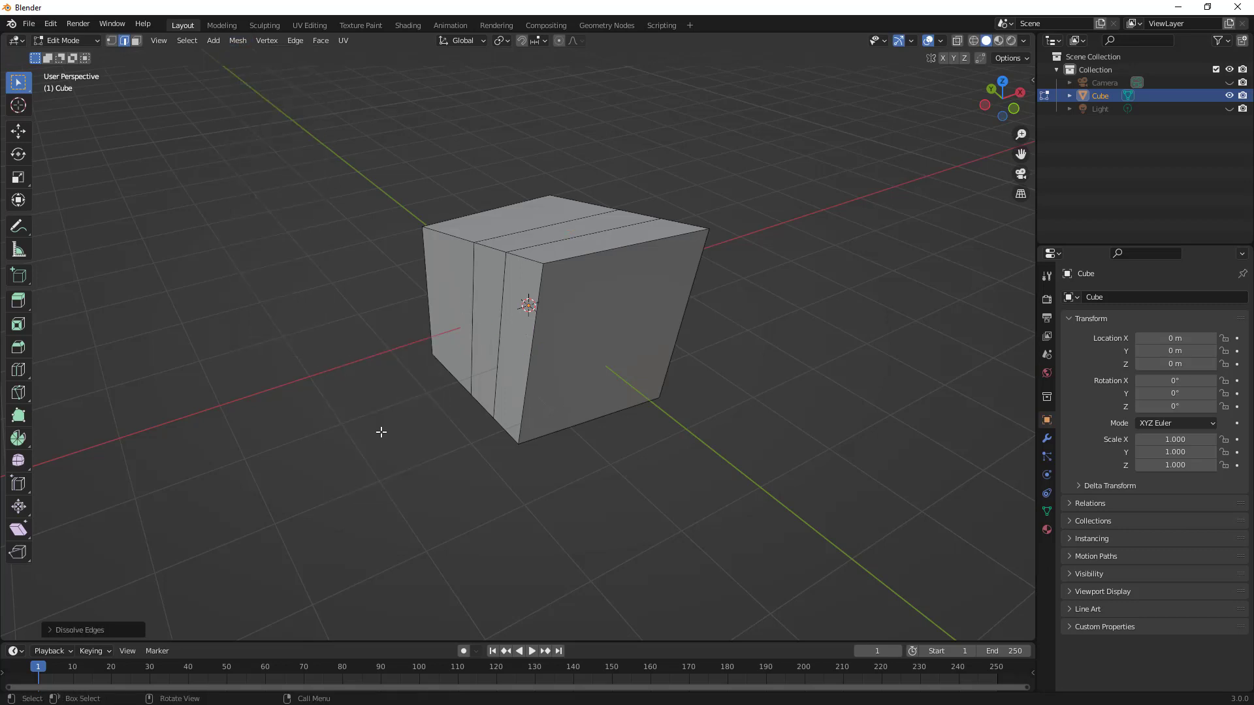
Return the cube to Object Mode and add a Subdivision Surface modifier to it.
middle_drag(386, 425, 445, 411)
click(76, 41)
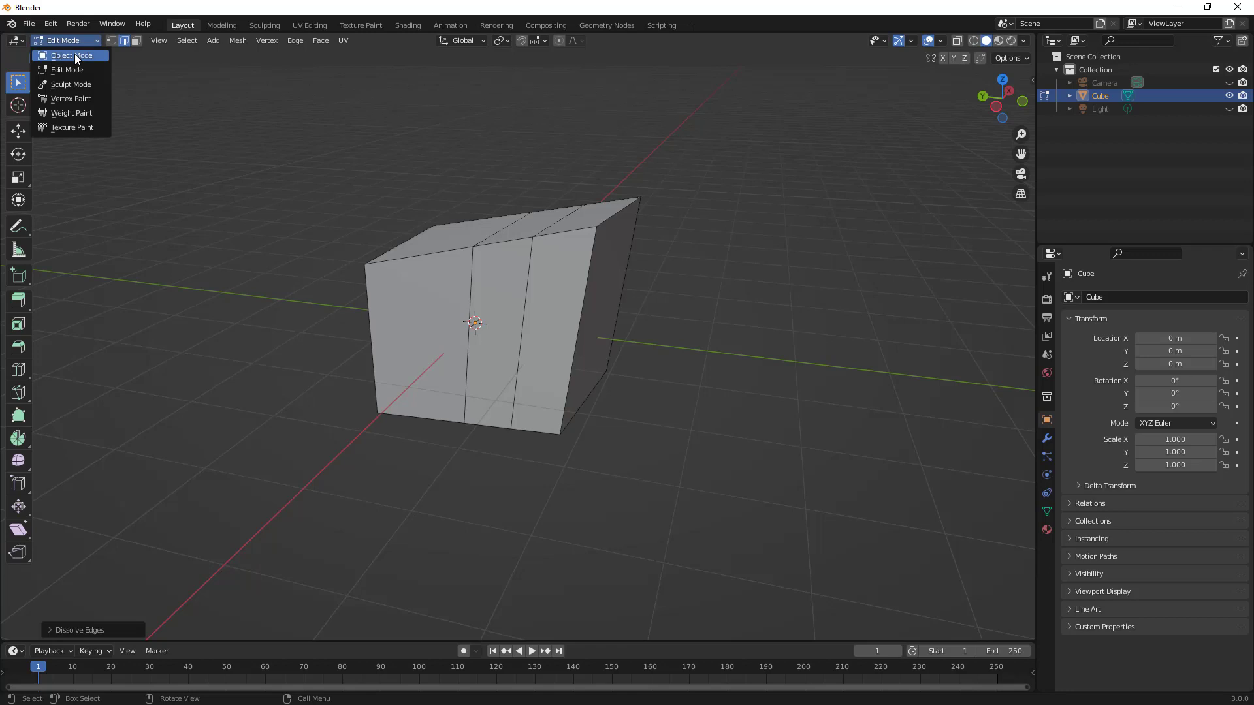
click(75, 55)
middle_drag(555, 304, 546, 337)
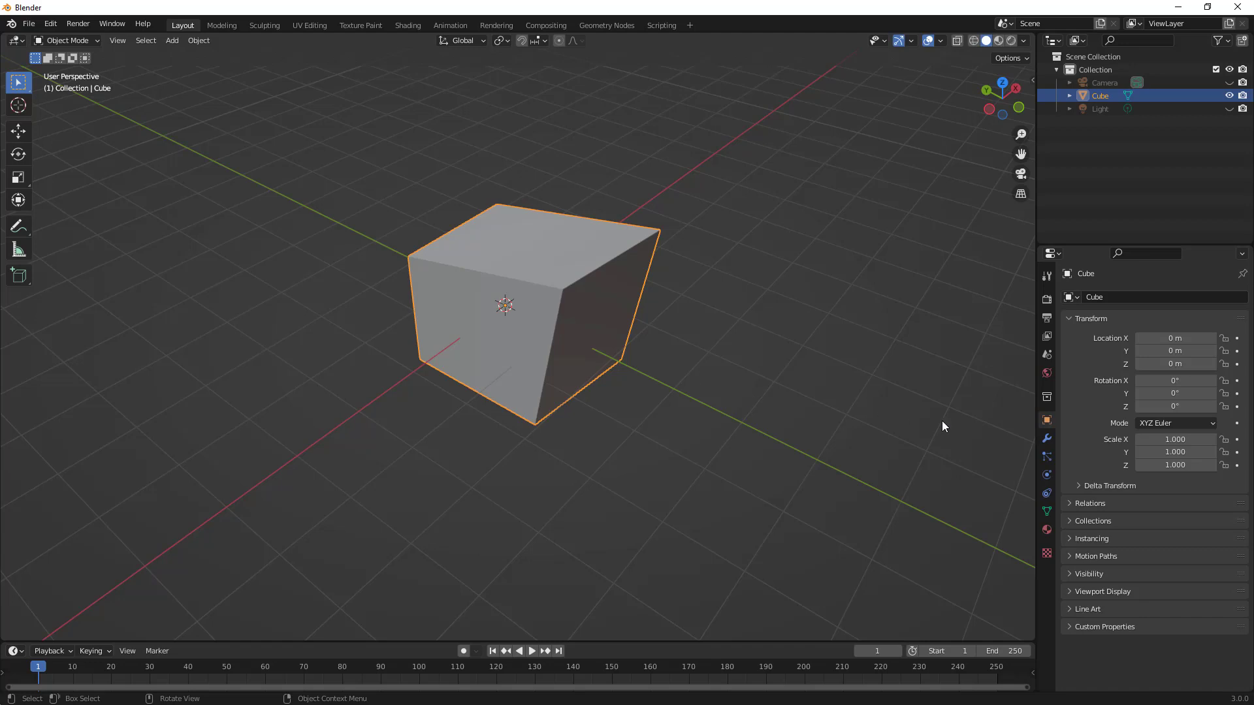
click(1047, 440)
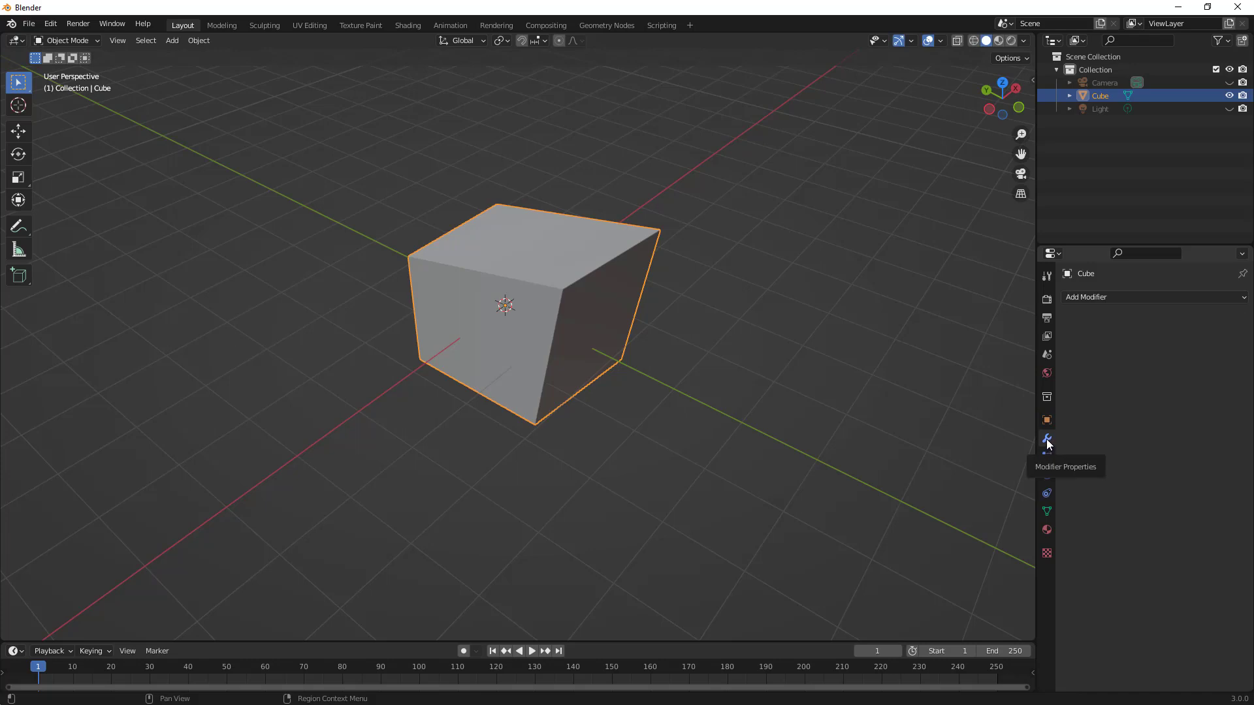
click(1130, 296)
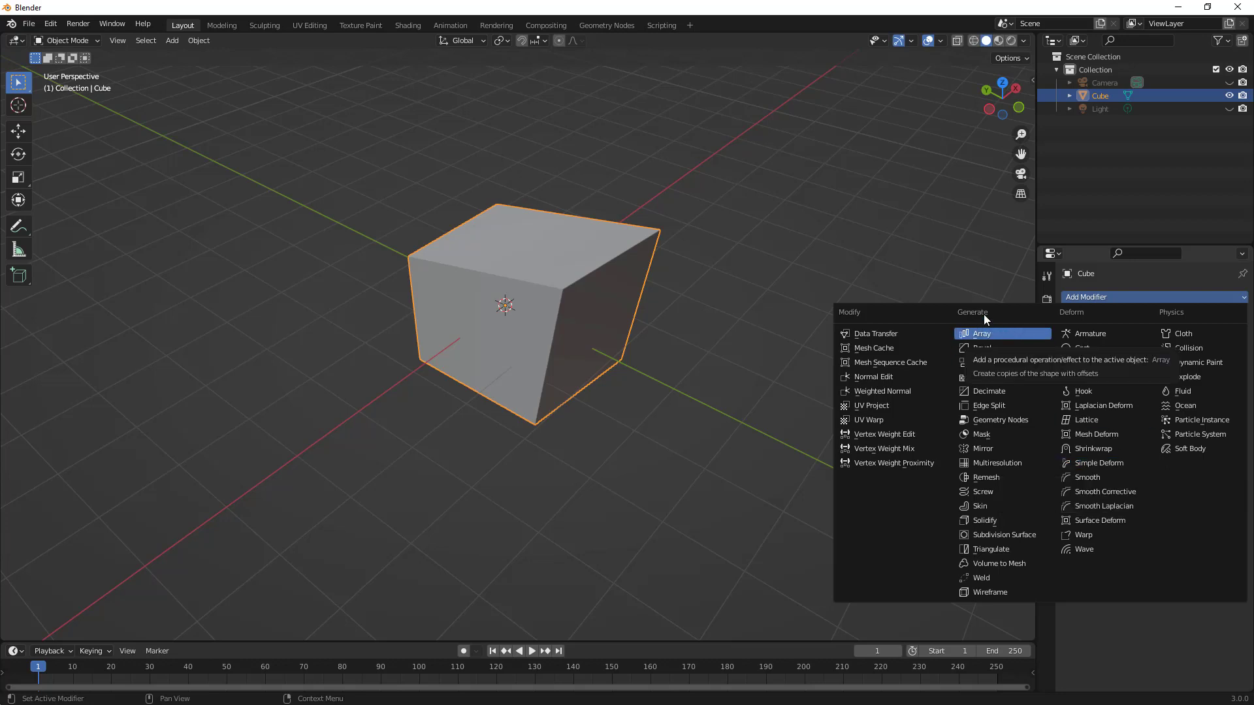
click(1013, 535)
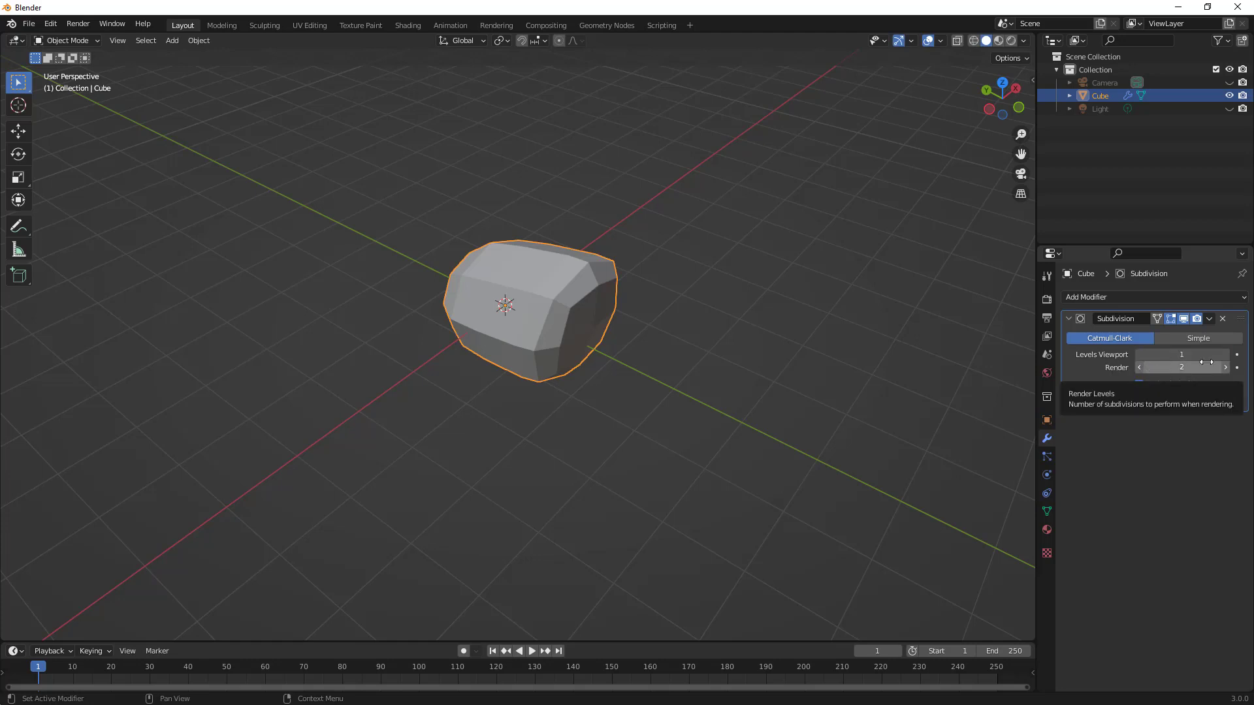
Try raising the modifier's Levels Viewport to 5, and lower it to 4.
click(1225, 354)
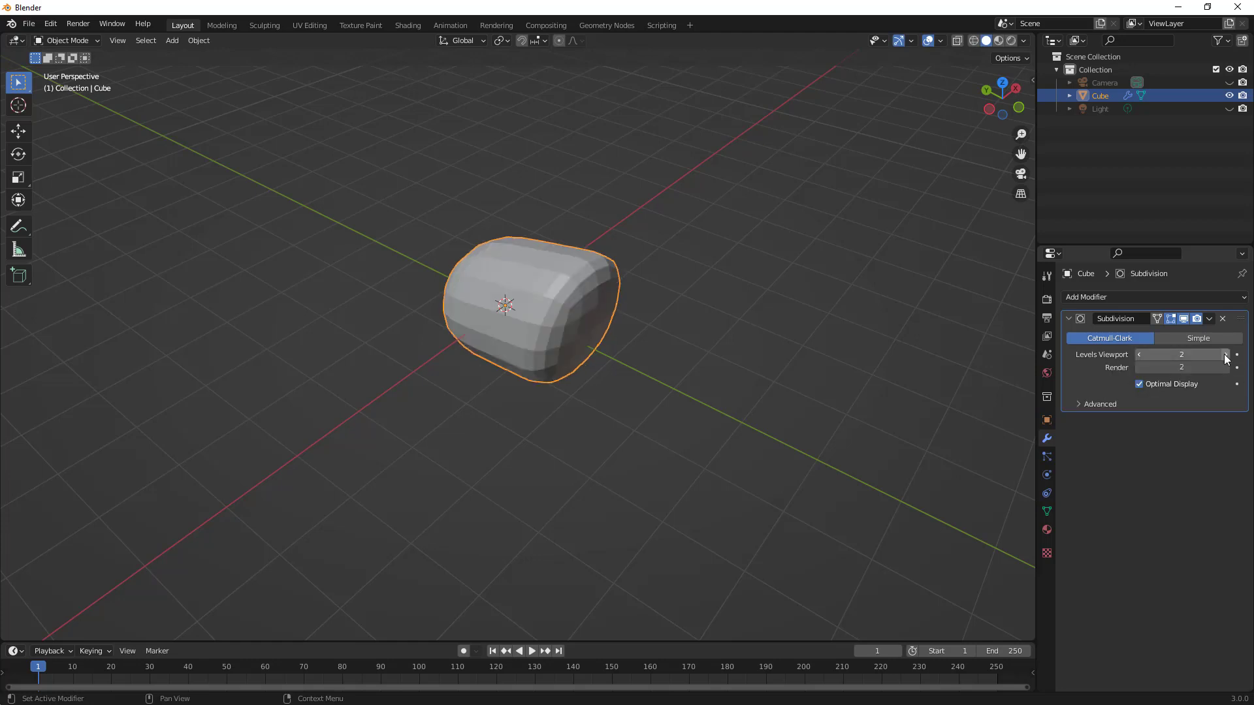
click(1225, 355)
click(1225, 355)
click(1225, 355)
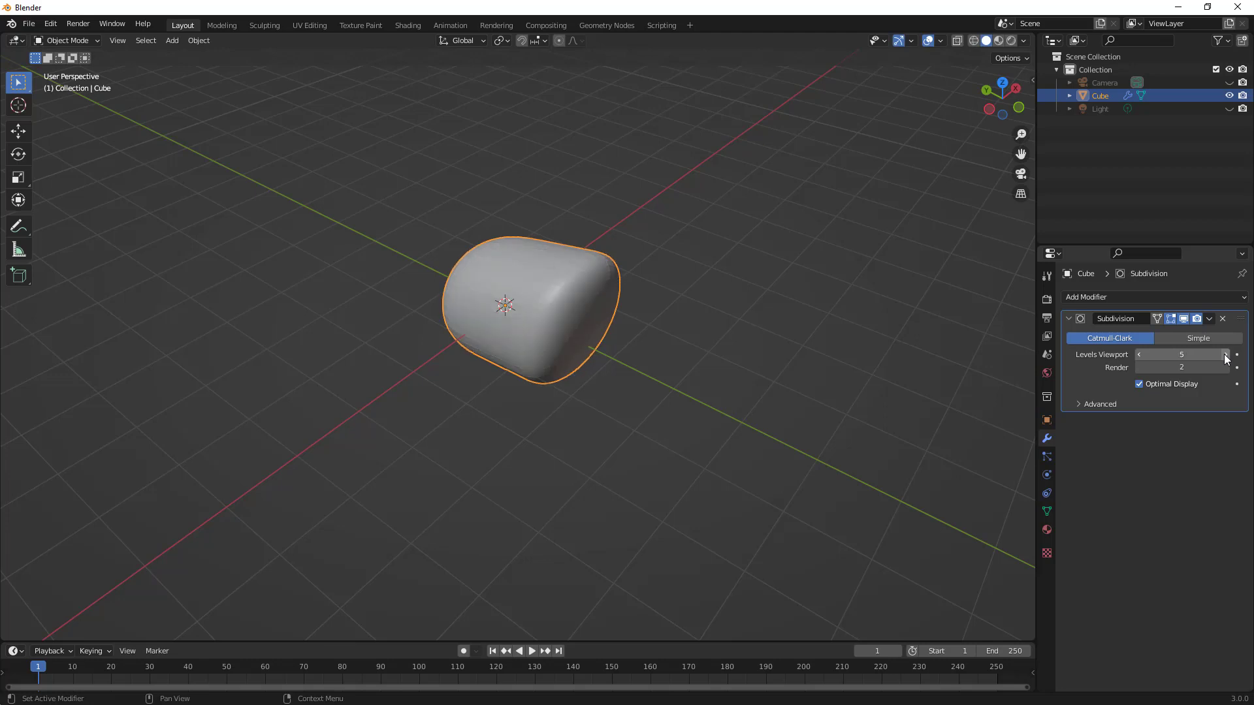
click(1139, 355)
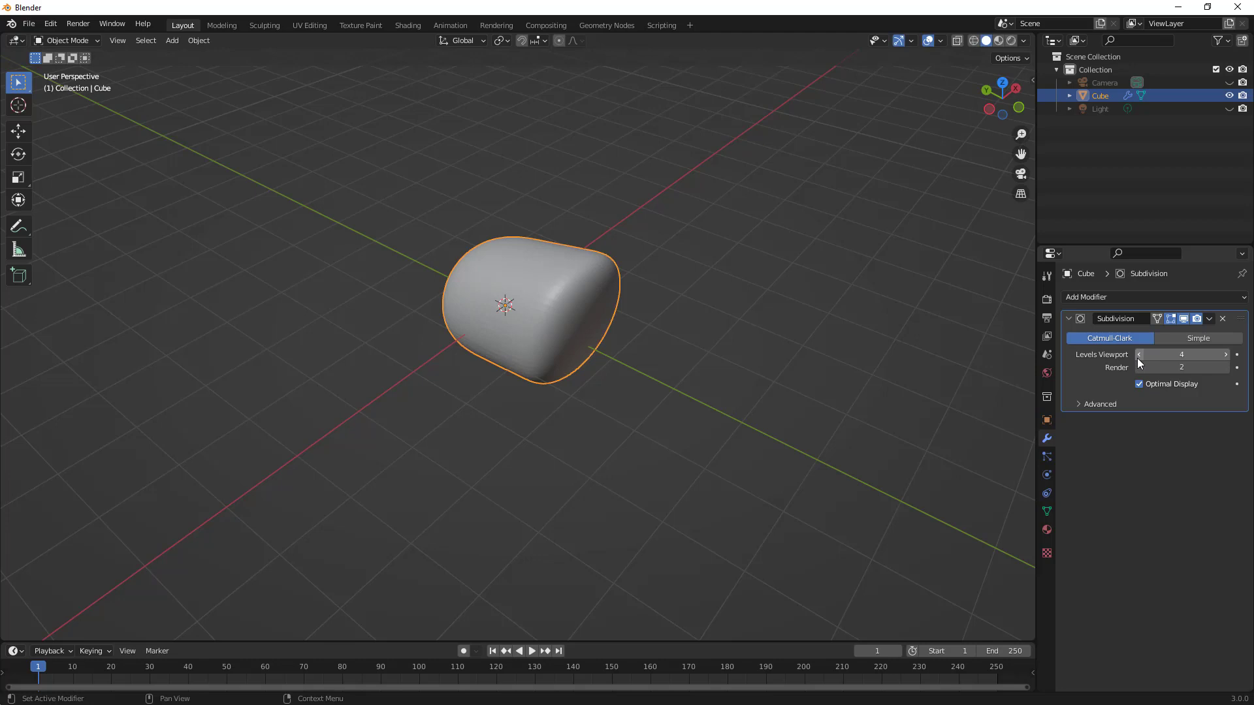
Compare viewport subdivision levels in wireframe shading, set Levels Viewport to 3, and return to solid shading.
click(974, 41)
mouse_move(757, 245)
middle_down()
mouse_move(735, 273)
mouse_move(790, 264)
mouse_move(572, 285)
middle_up()
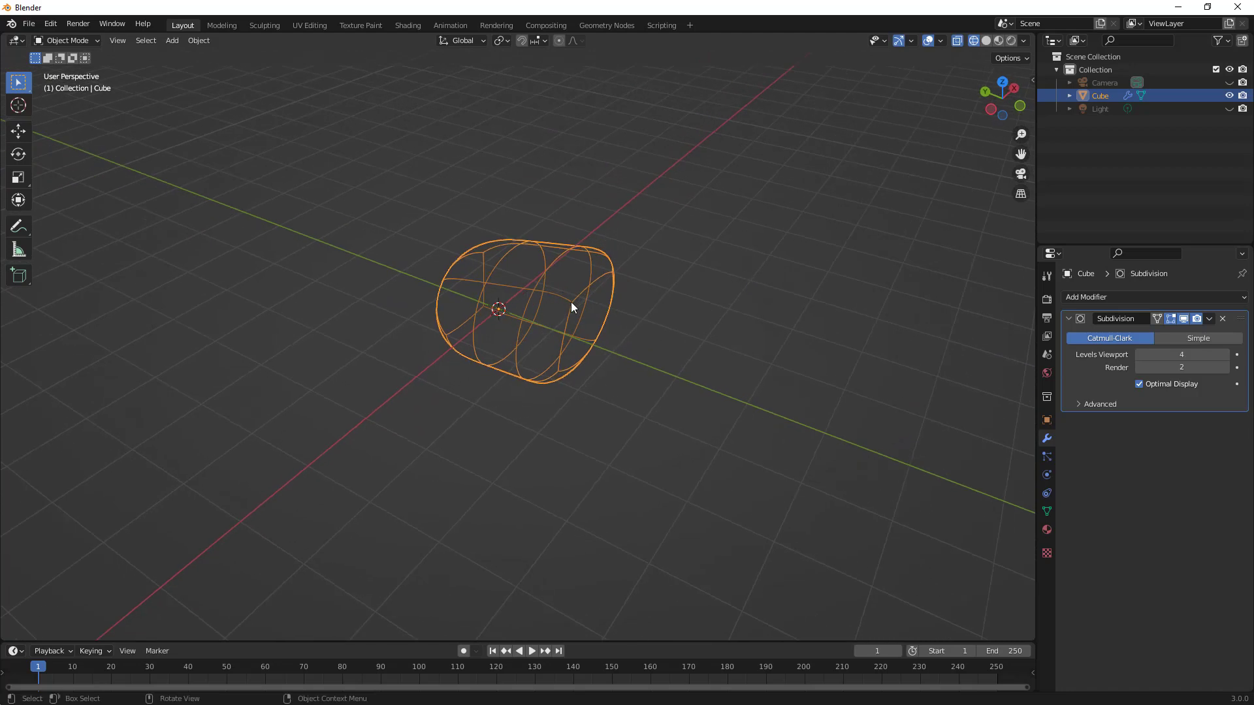
click(1139, 355)
click(1138, 355)
click(1139, 355)
click(1226, 354)
click(1226, 355)
click(1226, 355)
click(1226, 355)
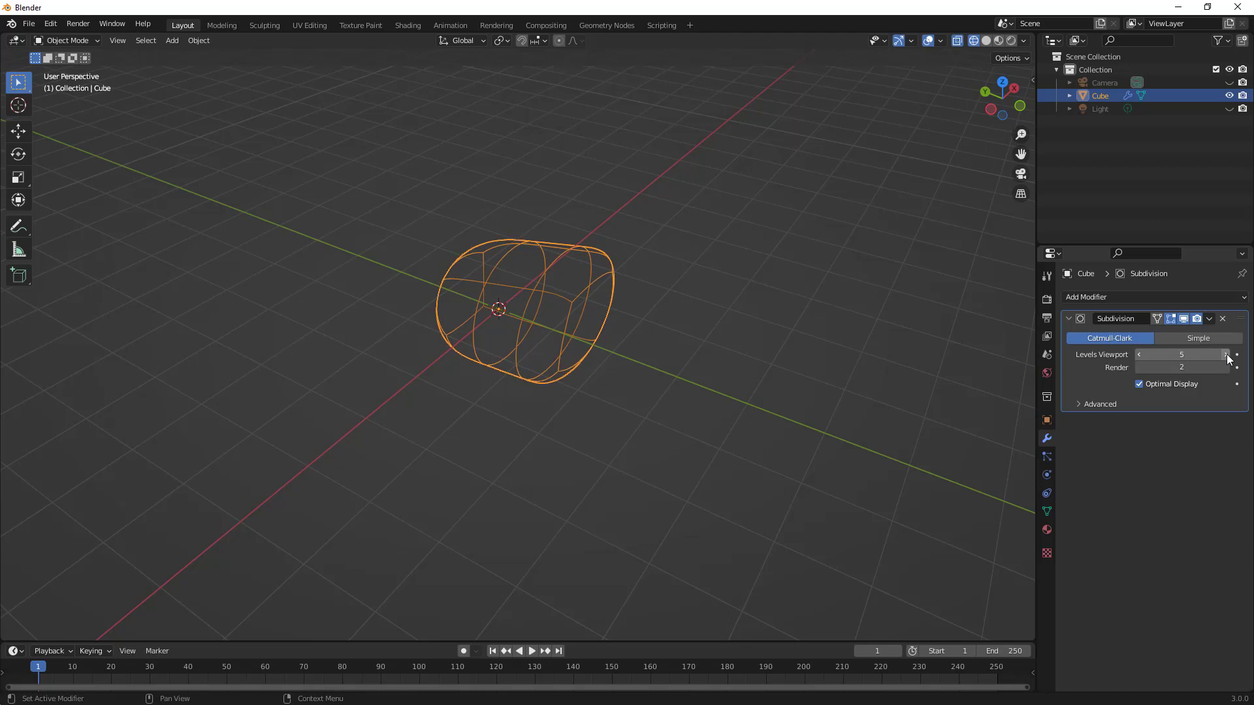
click(1140, 355)
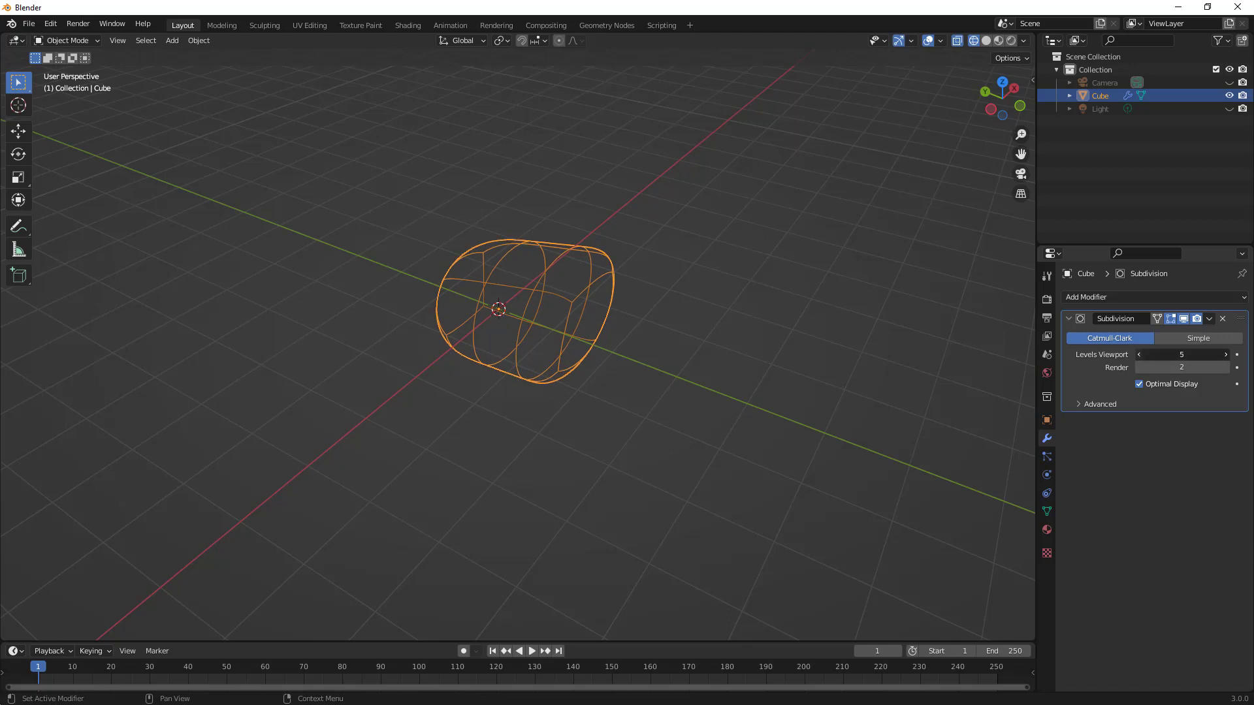
click(1139, 354)
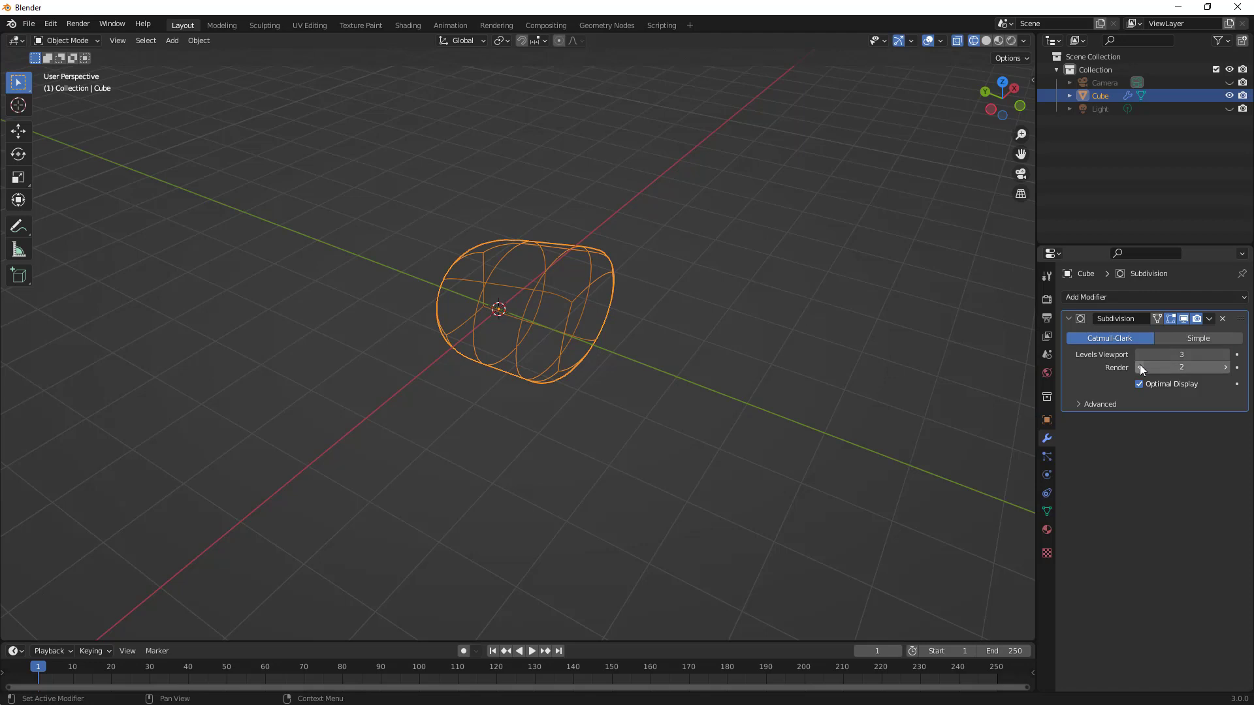
click(986, 41)
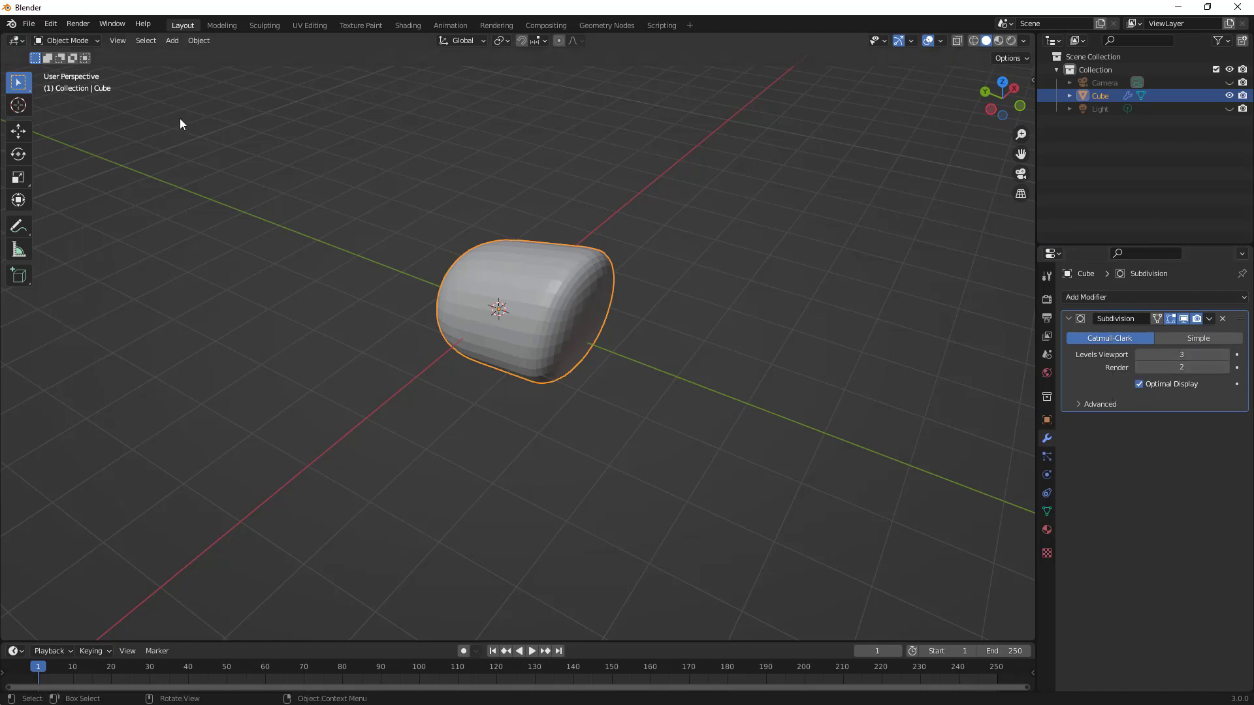
In Edit Mode, toggle the Subdivision modifier's Edit Mode and viewport display off and on, and return to Object Mode.
click(75, 40)
click(80, 67)
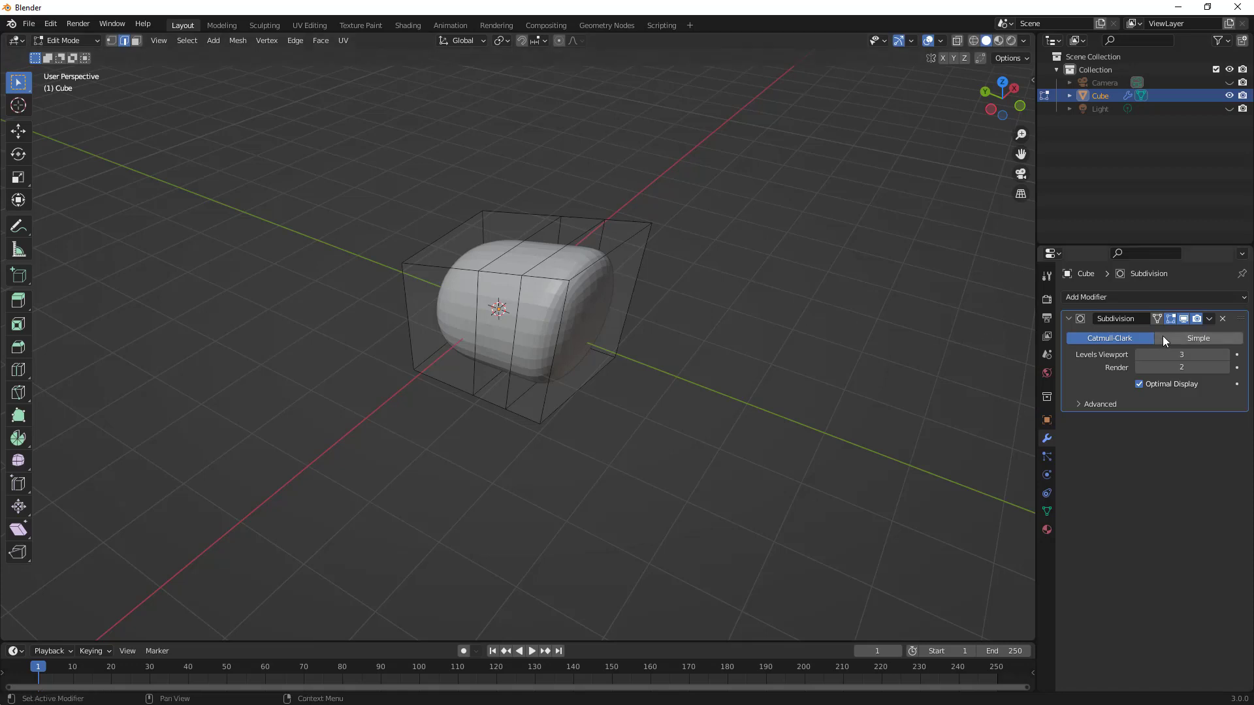
click(1169, 319)
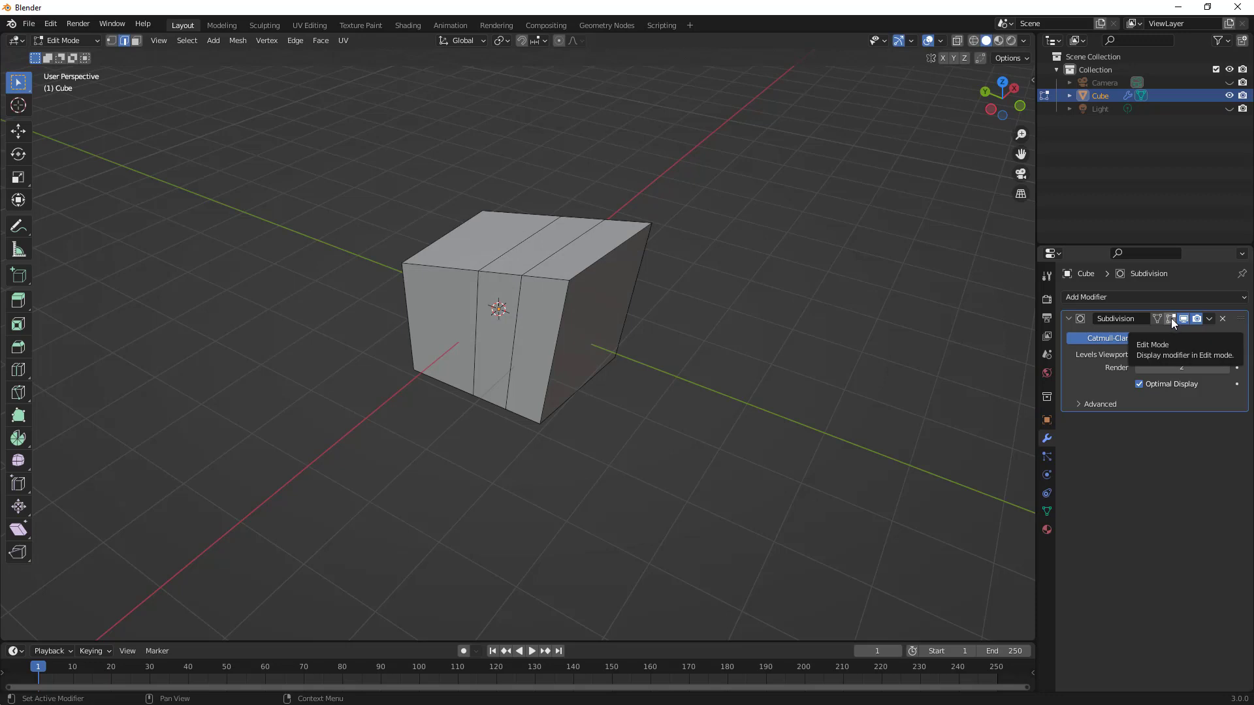
click(1170, 319)
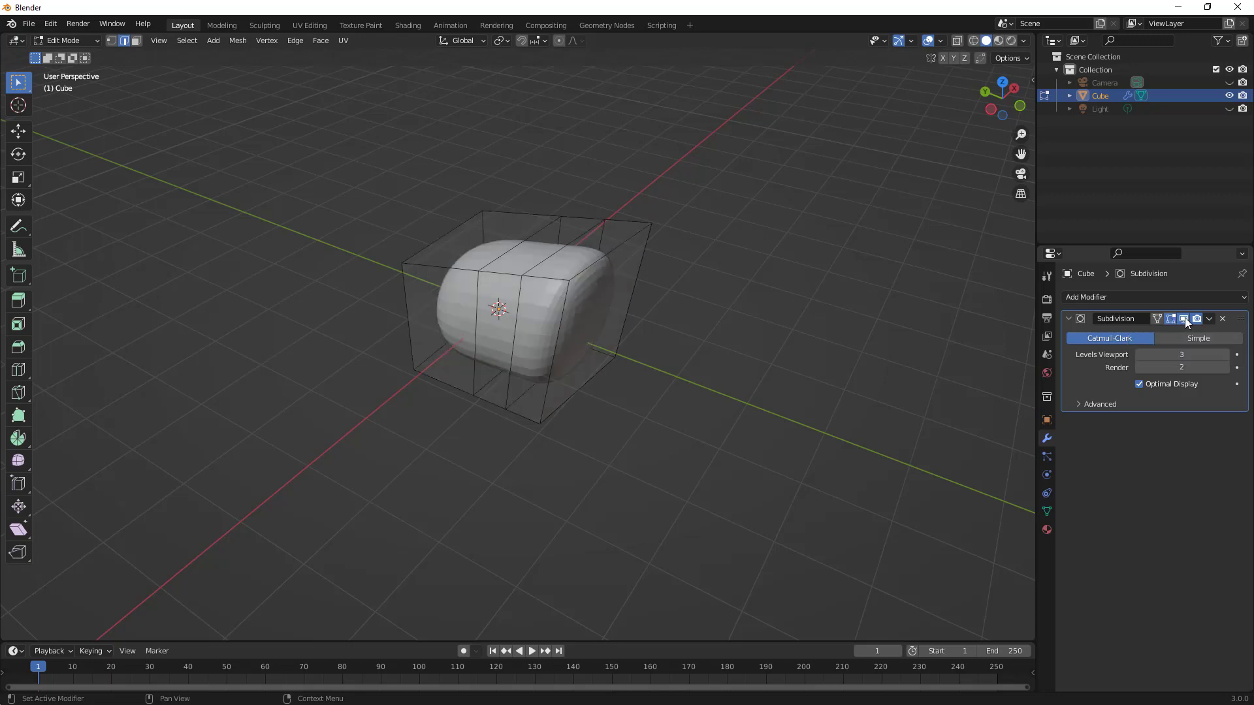
click(1184, 318)
click(1185, 319)
click(88, 40)
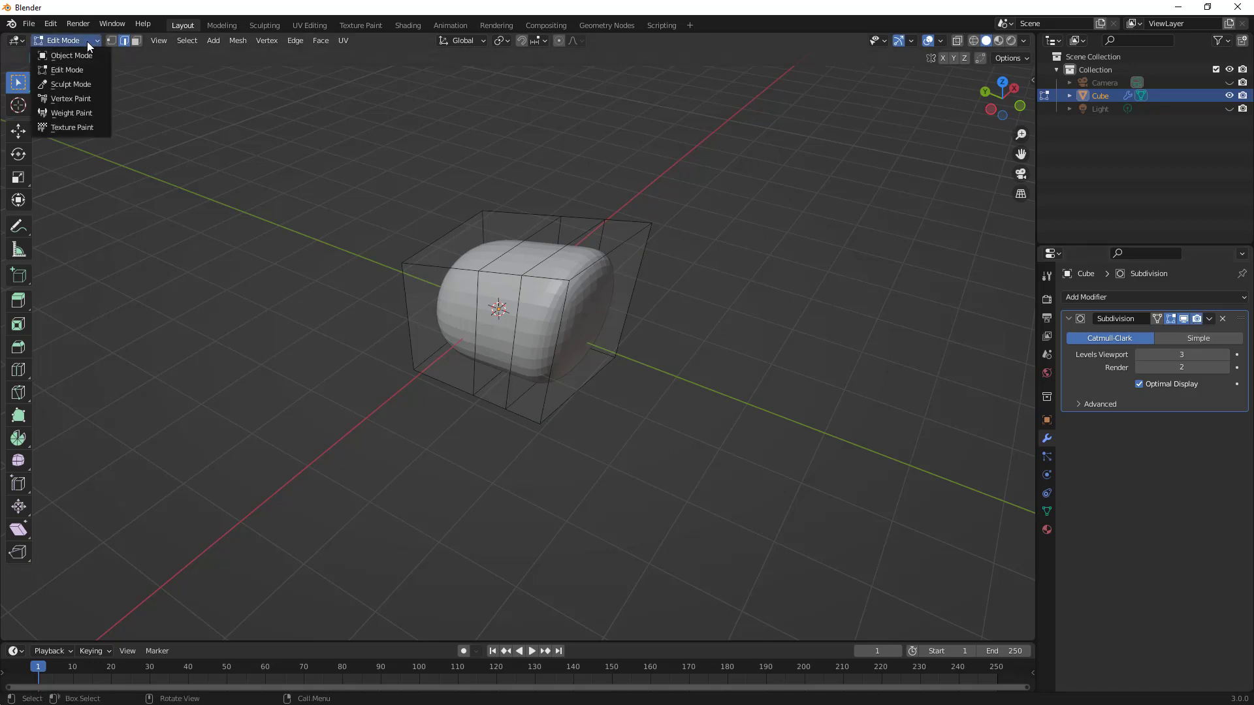
click(86, 54)
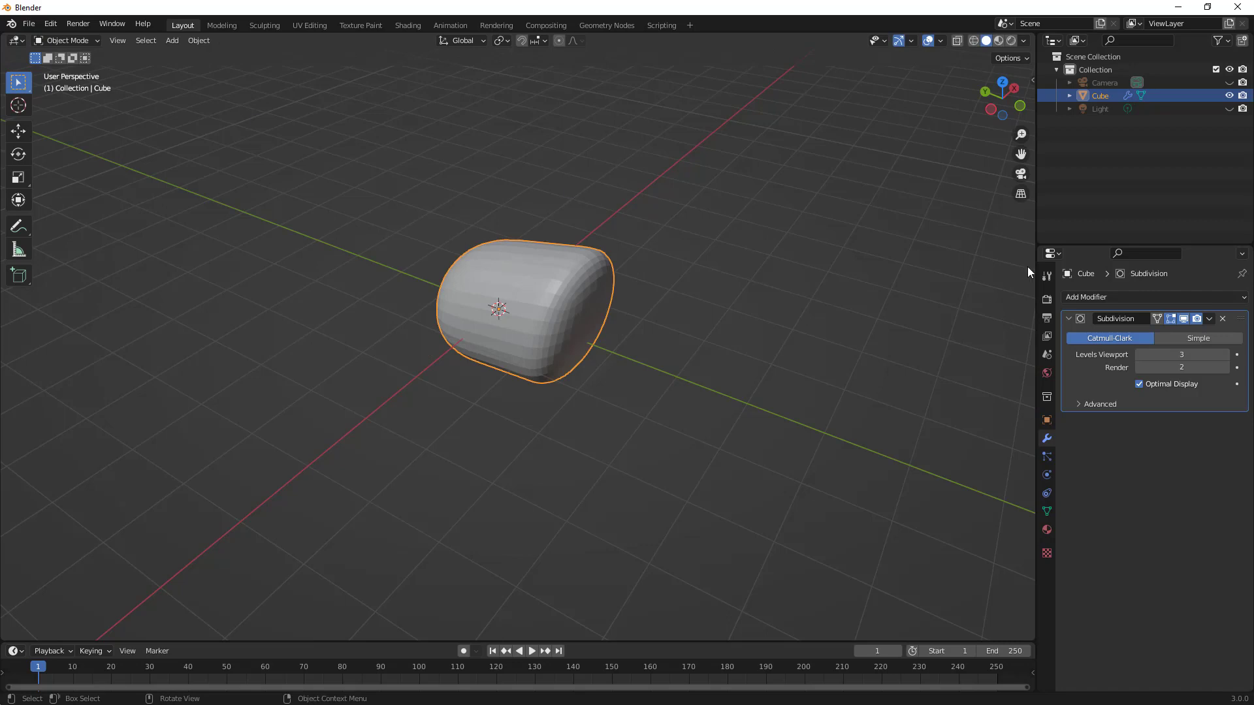
Apply the Subdivision modifier to the cube and enter Edit Mode on the resulting mesh.
click(1210, 320)
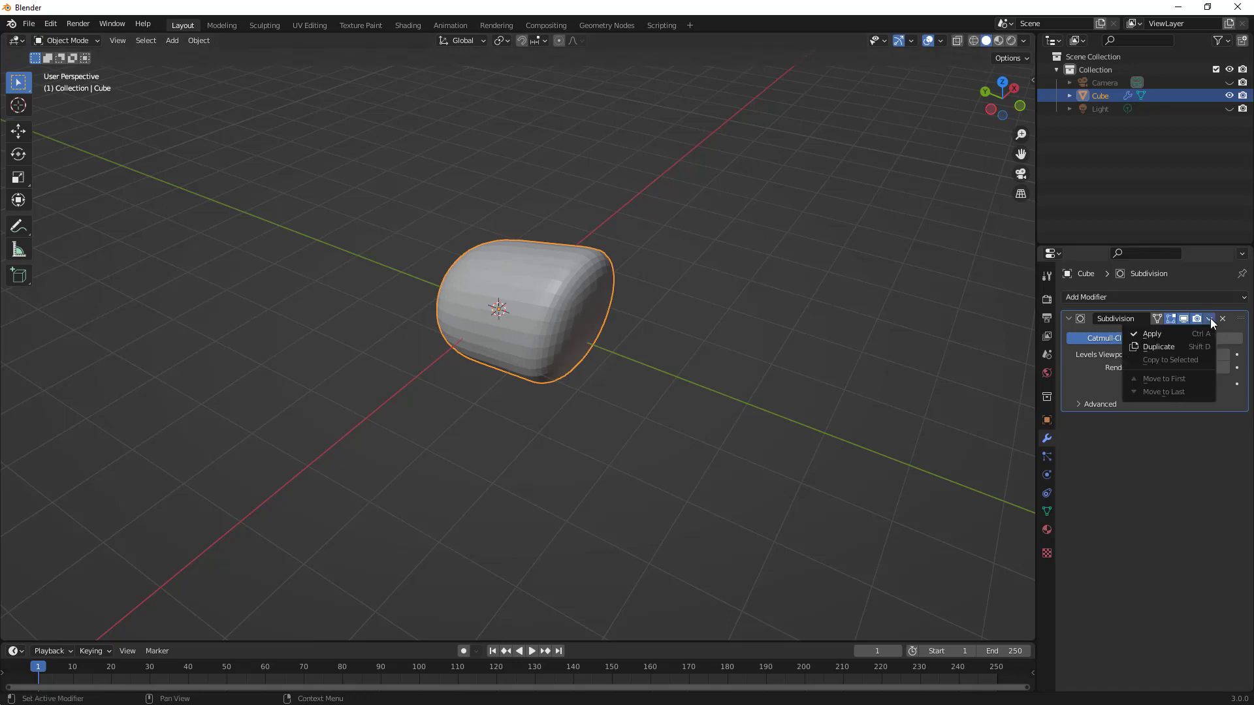
click(1164, 331)
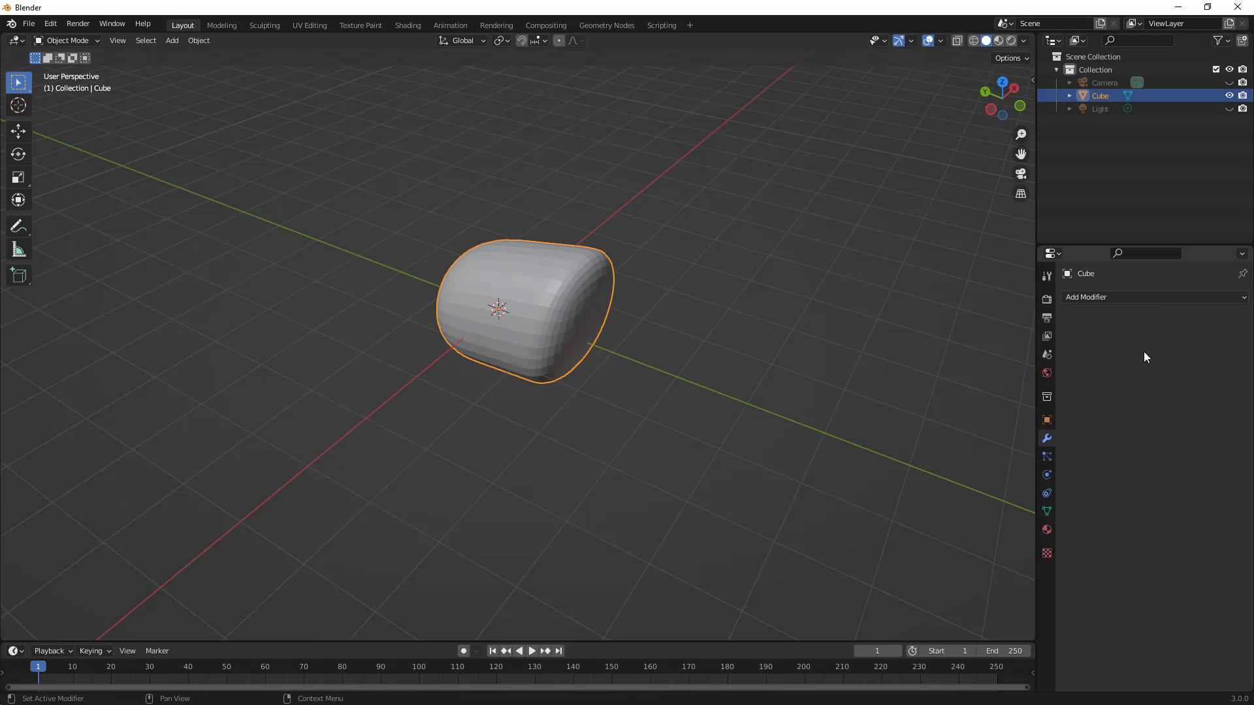
click(82, 41)
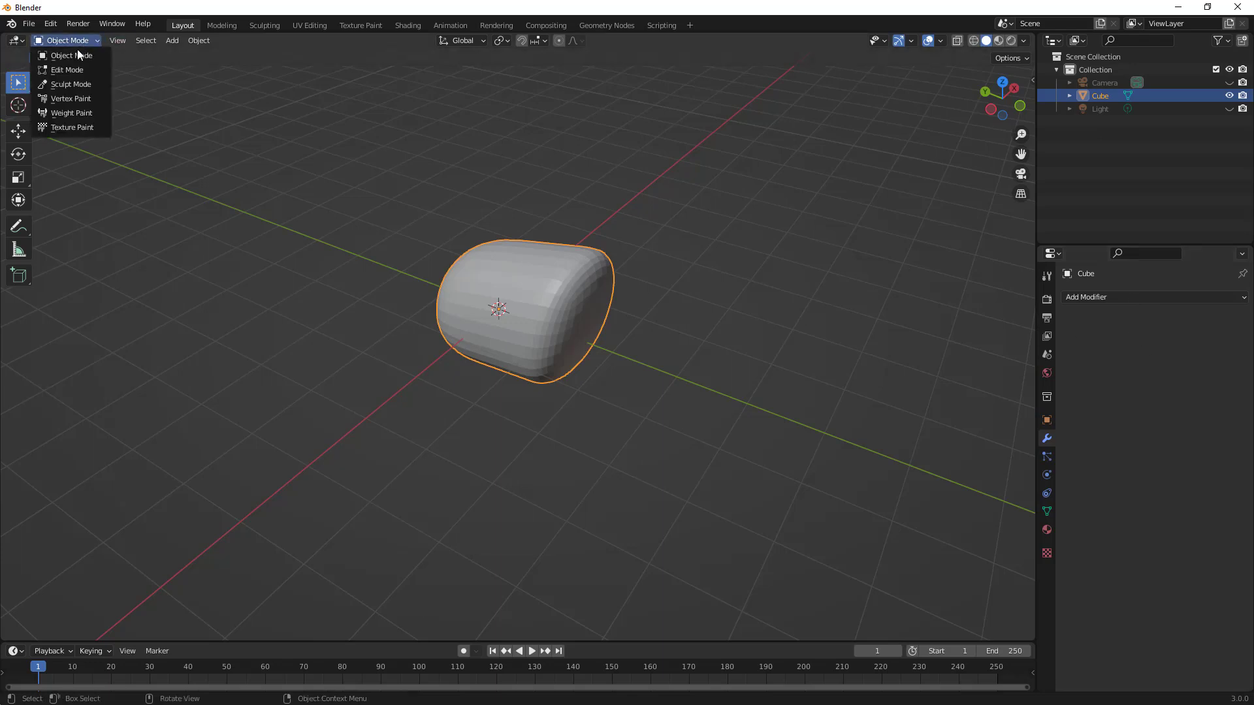
click(72, 69)
scroll(560, 290, up, 4)
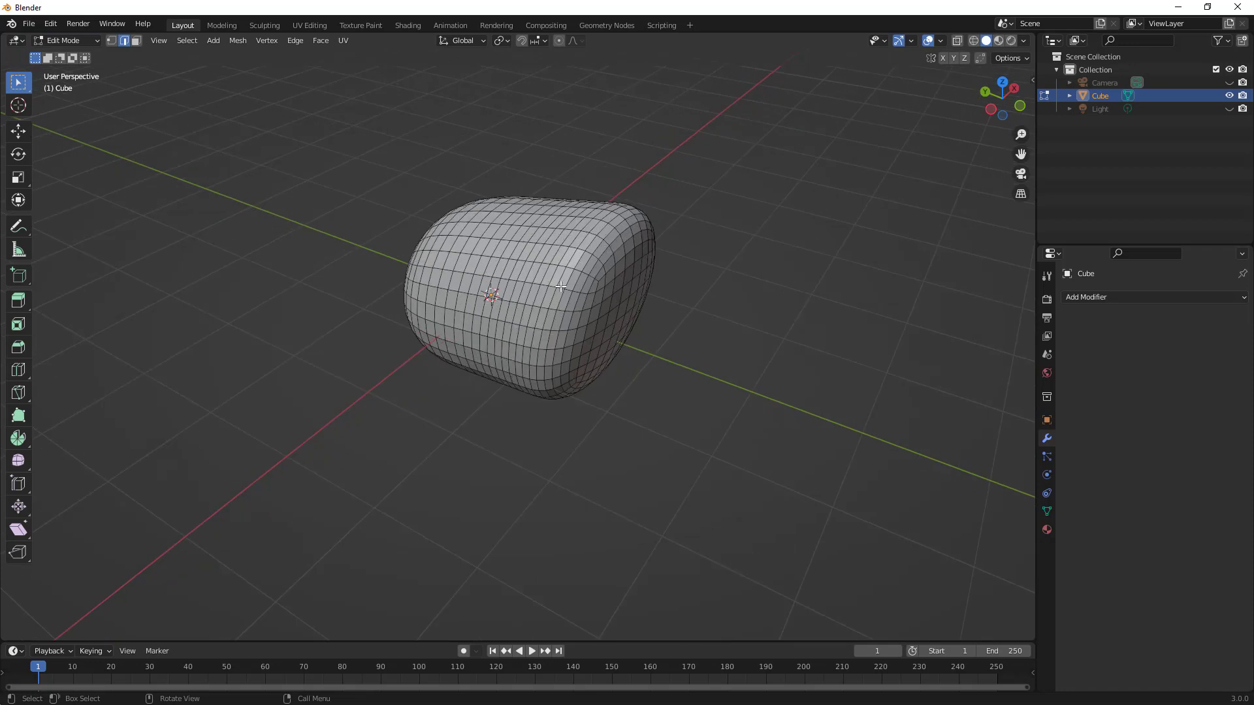
middle_drag(588, 225, 615, 216)
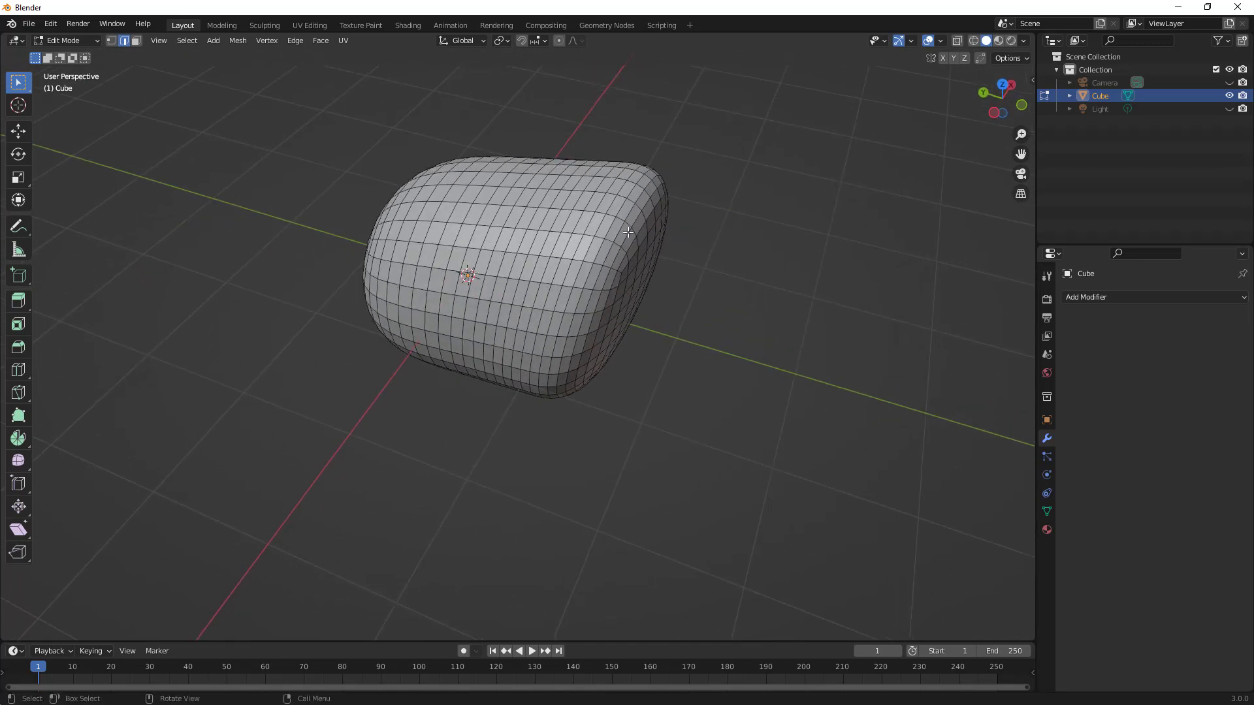
shift+scroll(631, 226, up, 5)
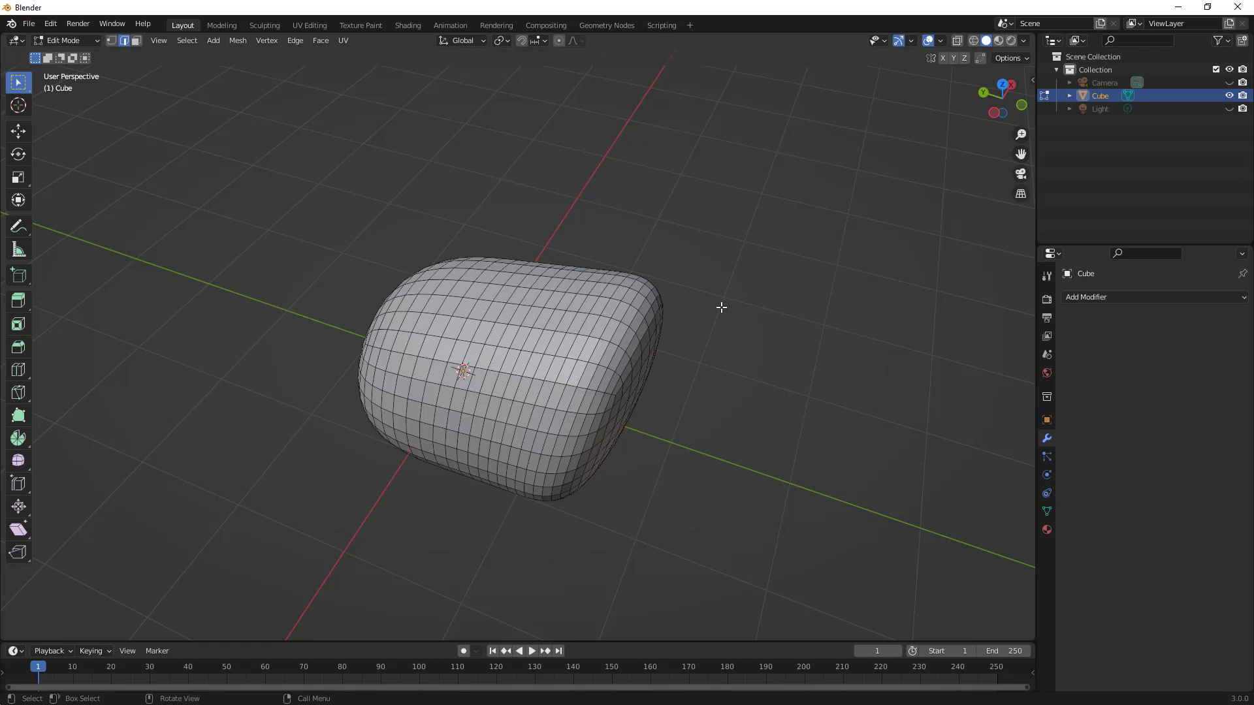
In vertex select mode with the Move tool, select a vertex near the cube's upper corner and enable proportional editing with Smooth falloff.
click(112, 40)
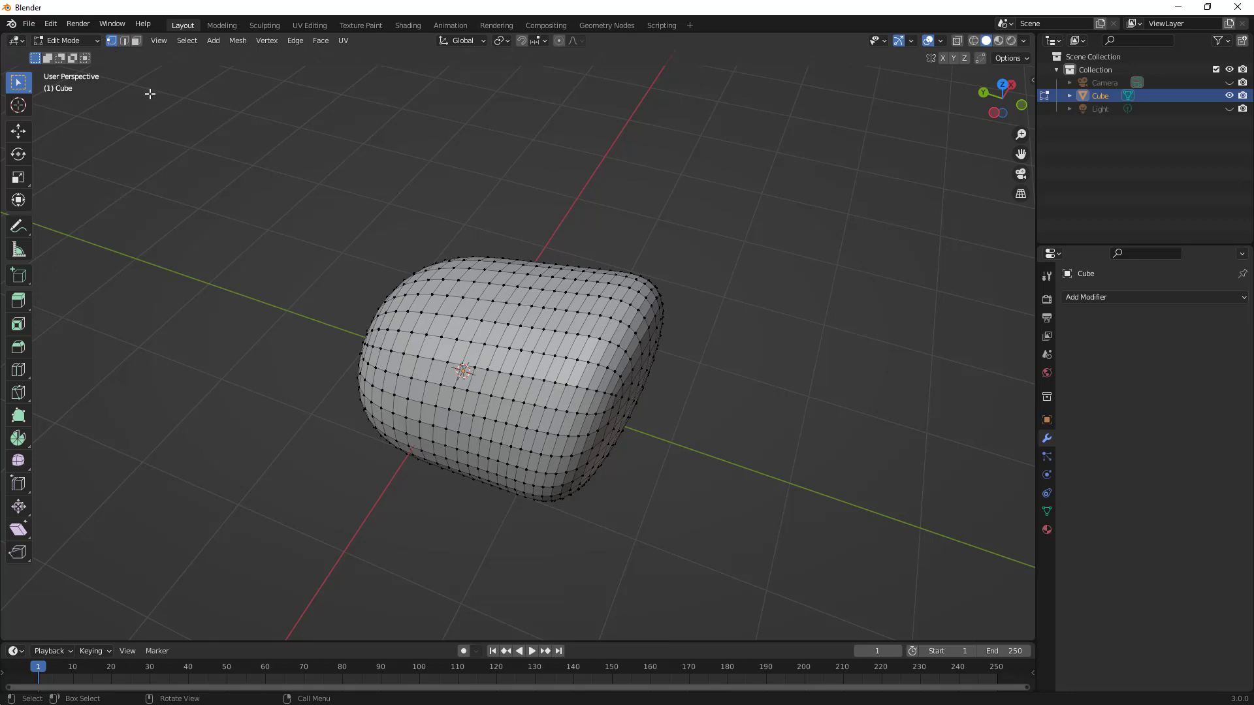
click(21, 135)
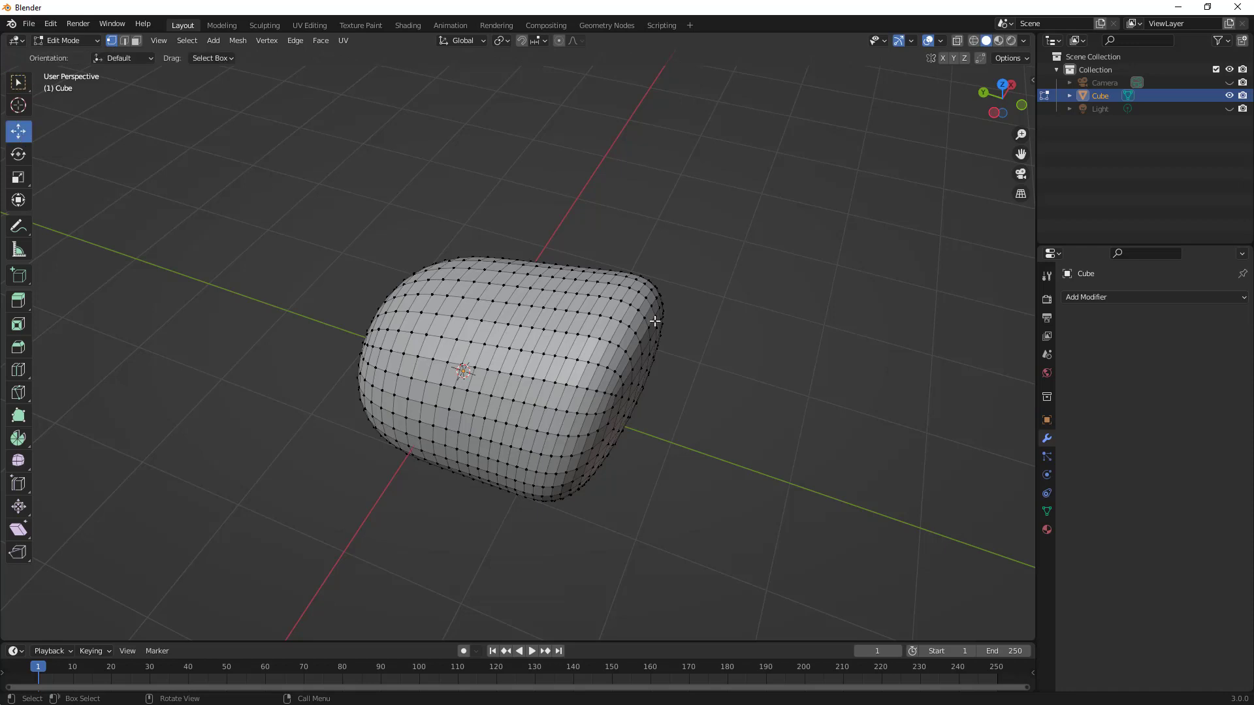
click(631, 305)
click(575, 42)
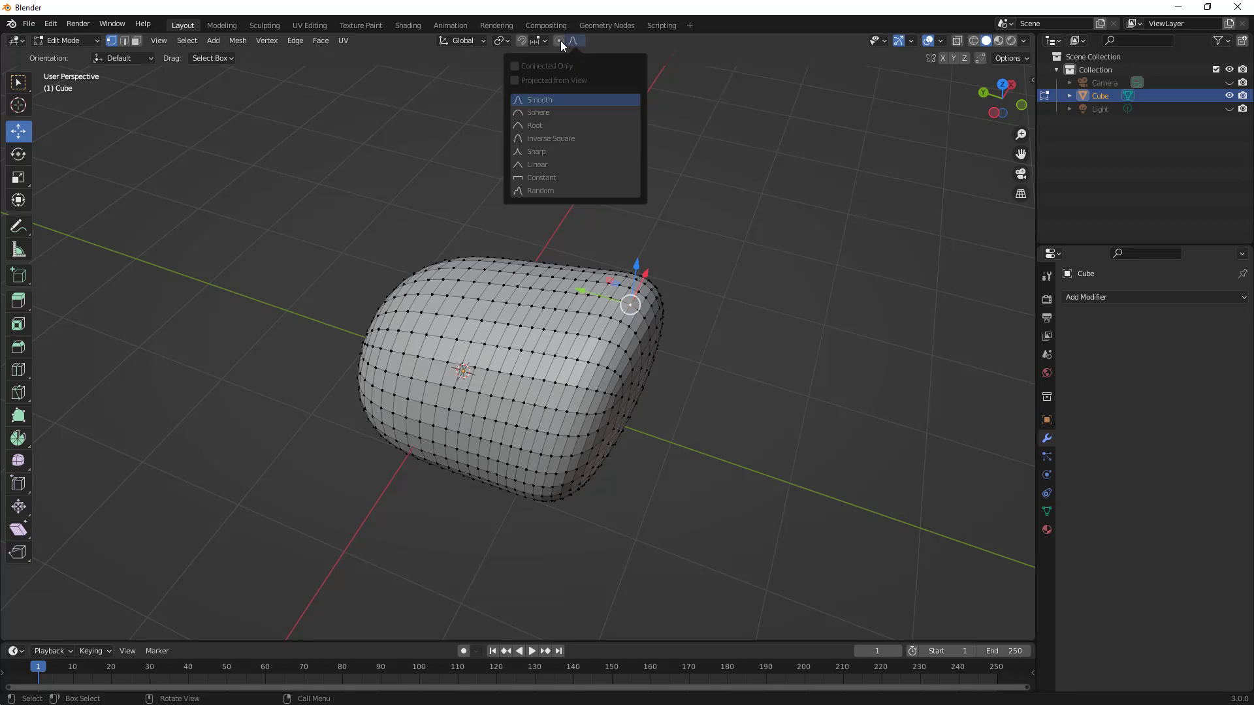
click(561, 40)
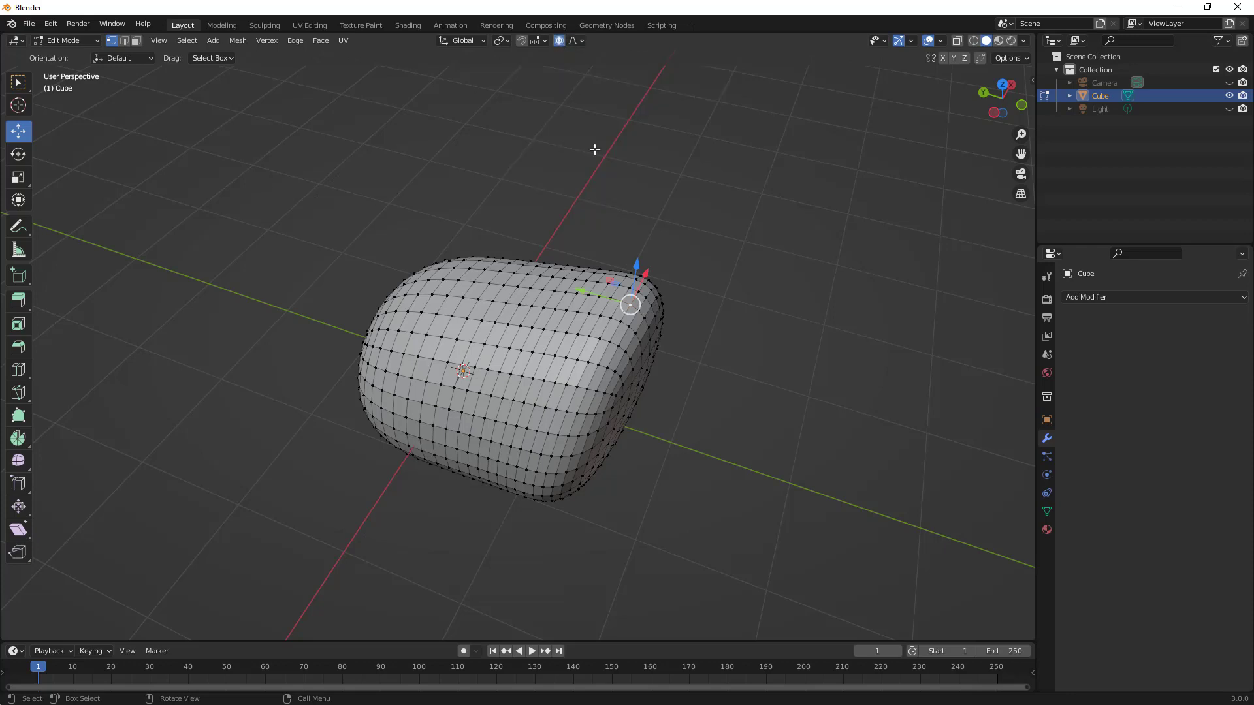
Pull the selected vertex upward along Z with proportional editing, varying the influence radius to form a smooth bulge.
drag(637, 285, 663, 275)
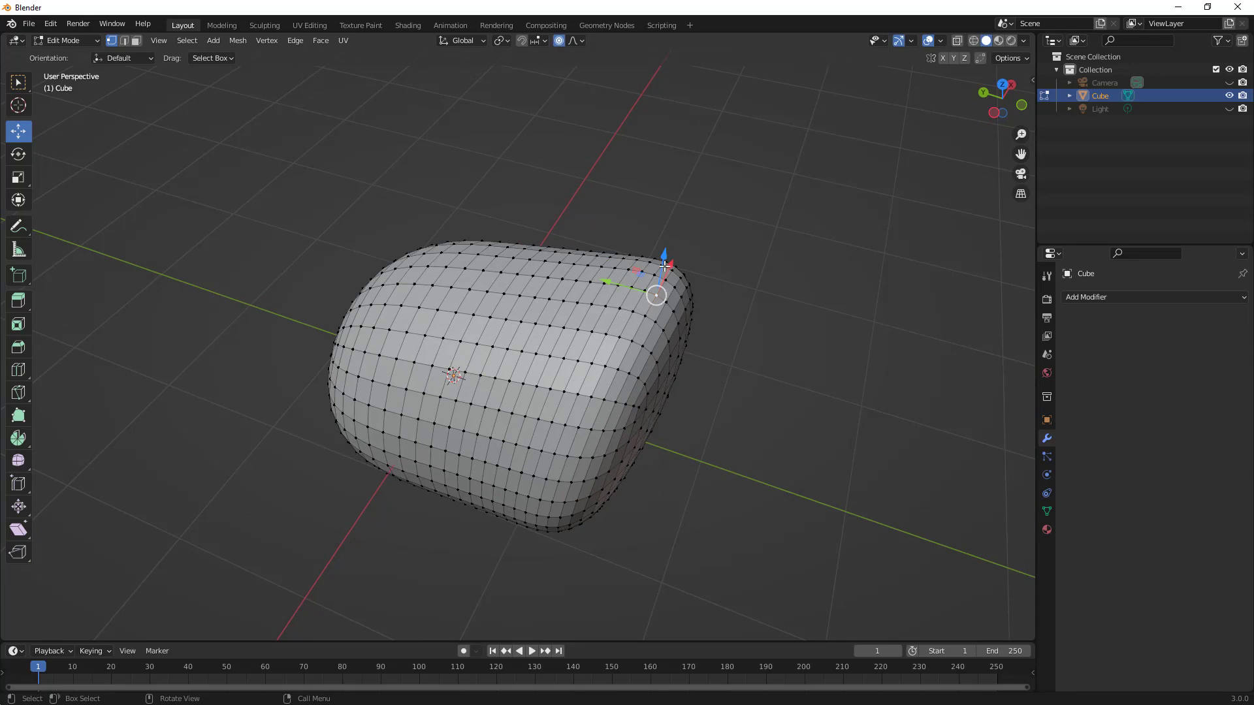
middle_drag(661, 273, 604, 301)
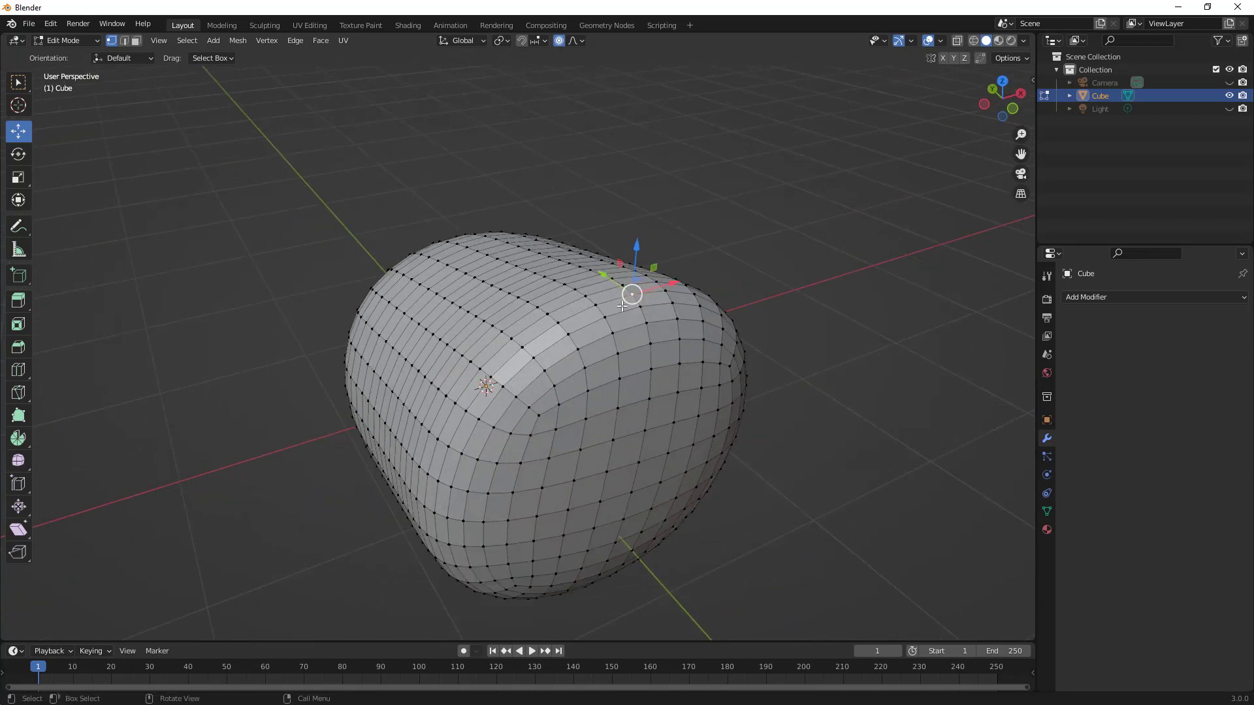
middle_drag(742, 294, 646, 294)
drag(633, 261, 649, 225)
scroll(643, 187, down, 1)
scroll(644, 190, up, 3)
scroll(647, 196, up, 3)
scroll(642, 218, down, 3)
scroll(644, 225, up, 4)
scroll(647, 224, down, 3)
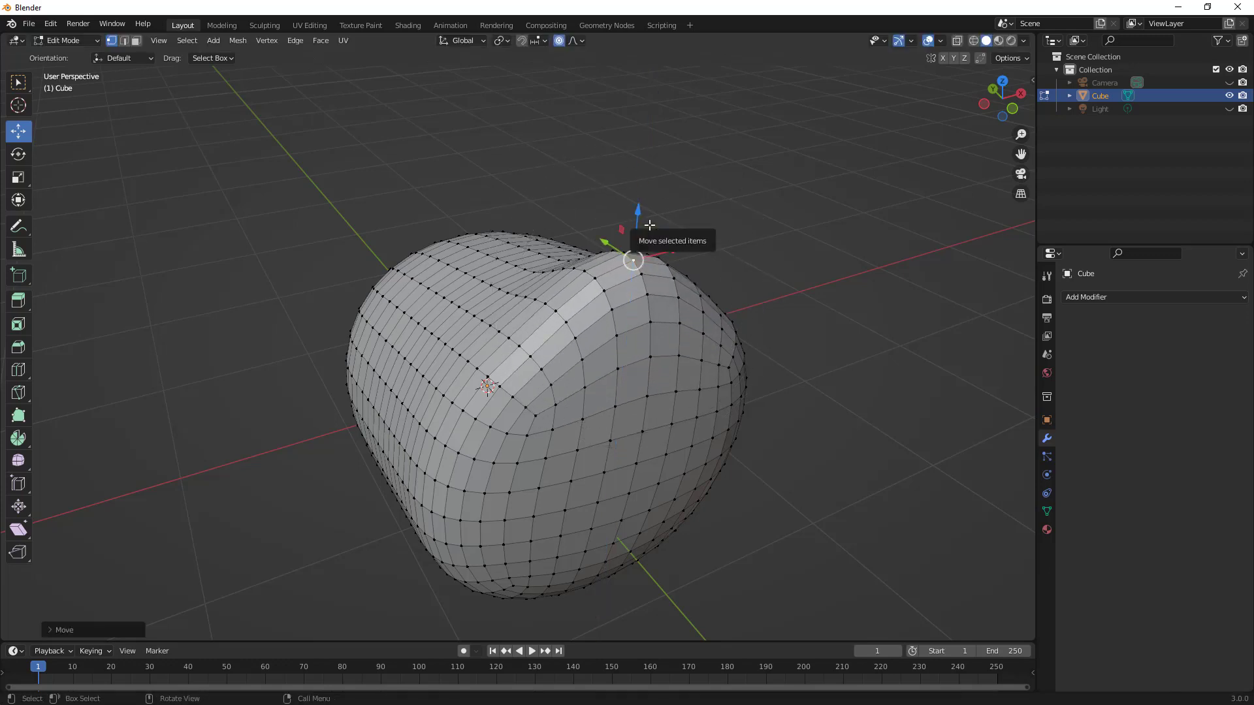
scroll(649, 225, up, 2)
scroll(650, 225, down, 4)
scroll(651, 224, up, 4)
scroll(650, 225, down, 1)
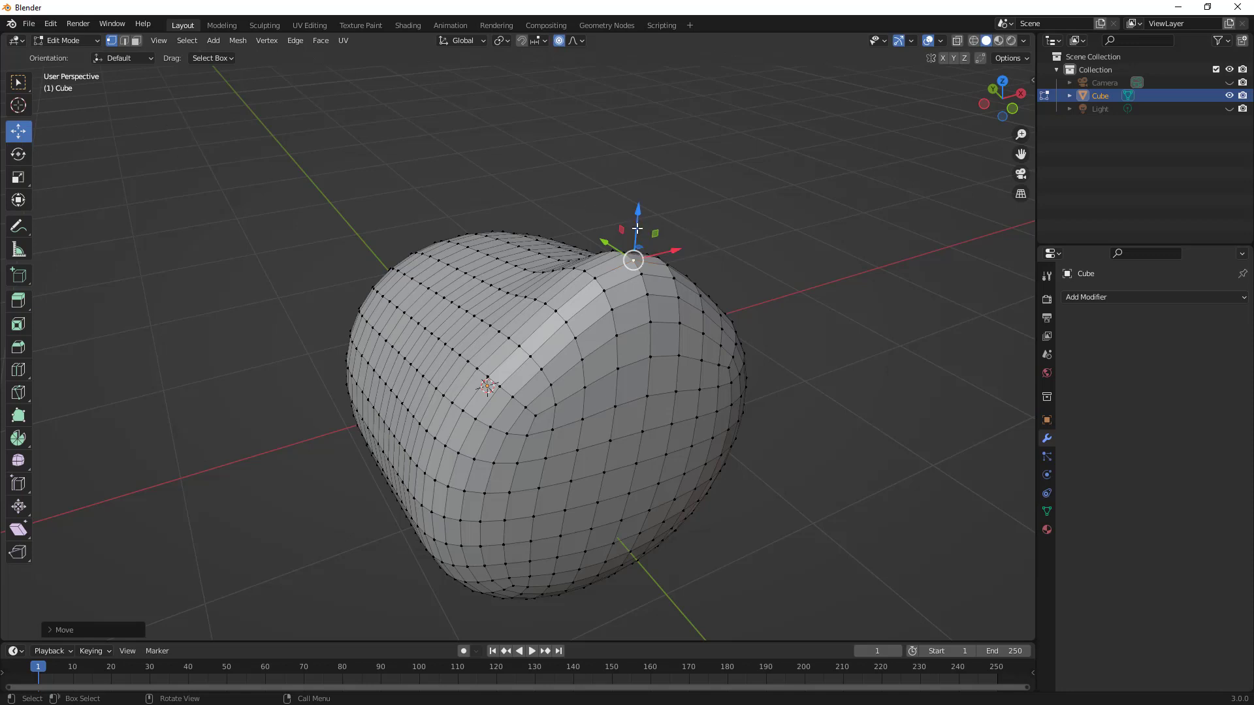
Move the raised vertex back down along Z while enlarging and shrinking the proportional influence radius.
drag(637, 228, 629, 269)
scroll(638, 236, down, 5)
scroll(642, 237, up, 8)
scroll(636, 222, up, 1)
scroll(636, 232, down, 4)
scroll(627, 224, down, 6)
scroll(641, 254, up, 6)
scroll(642, 259, up, 5)
scroll(635, 254, up, 6)
scroll(632, 287, down, 20)
scroll(631, 298, up, 12)
scroll(631, 298, down, 7)
scroll(631, 290, up, 1)
scroll(629, 268, up, 5)
Turn off proportional editing and return the cube to Object Mode to view the deformed shape from another side.
click(583, 40)
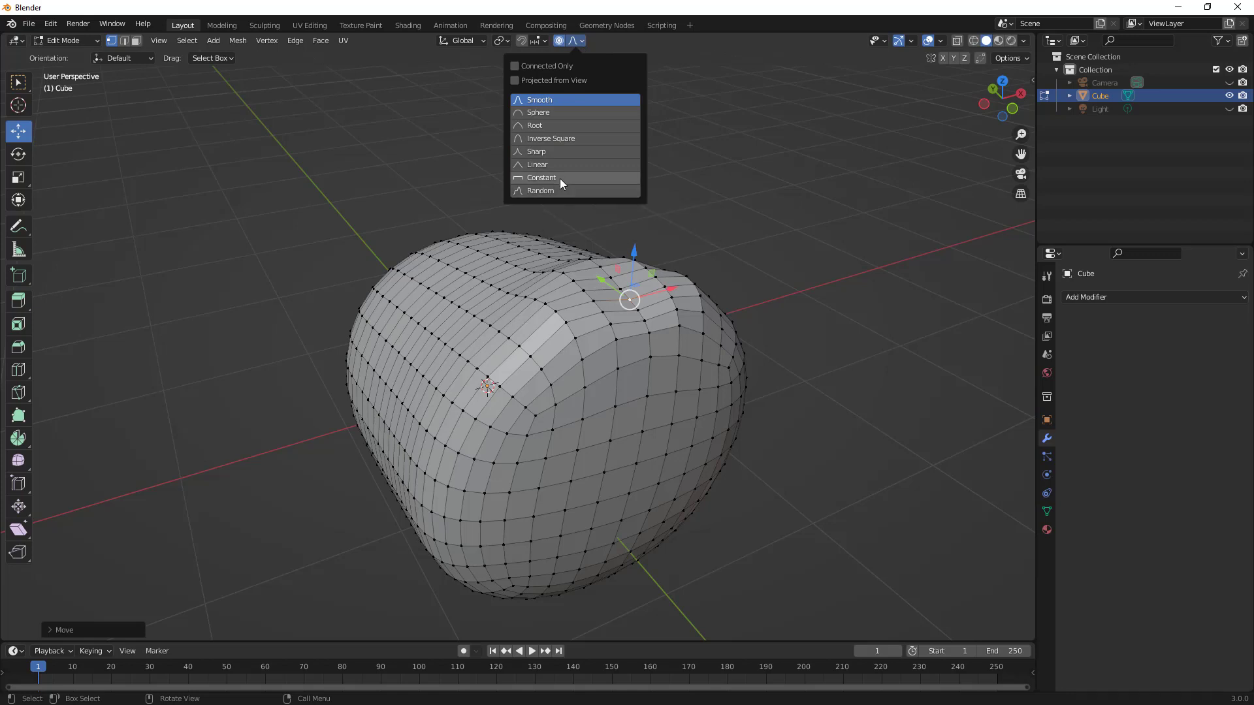
click(559, 40)
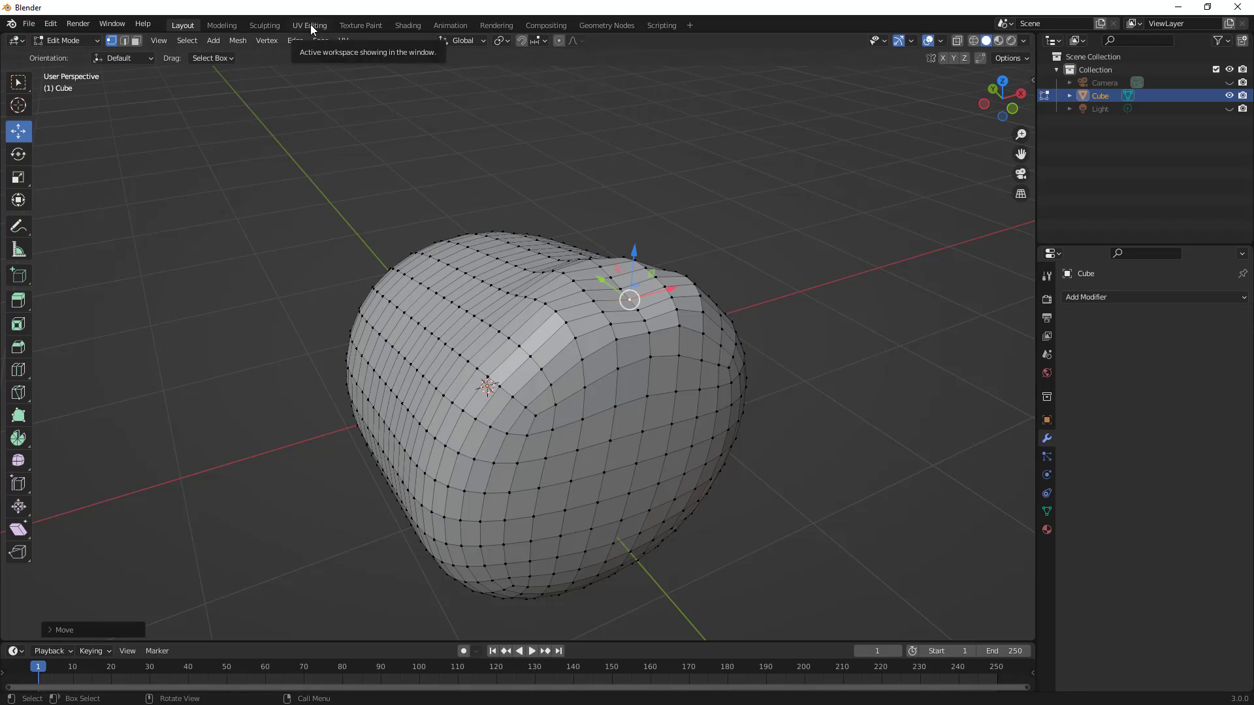
drag(634, 265, 631, 298)
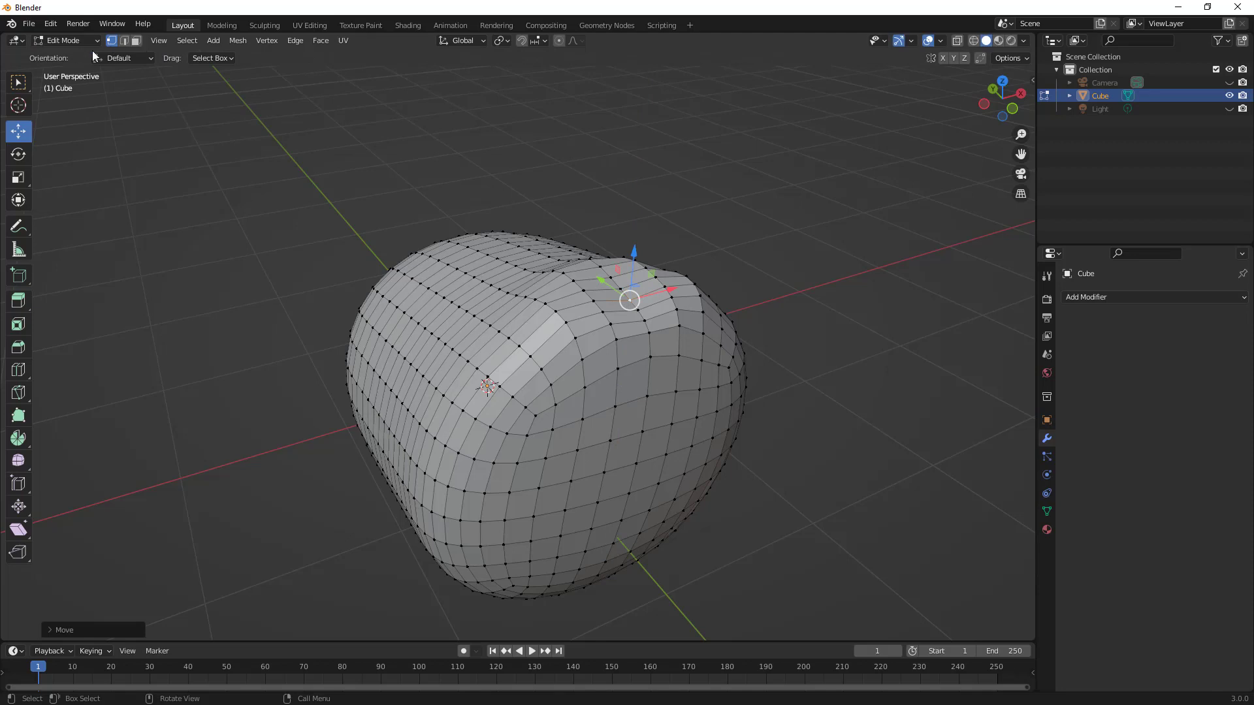
click(79, 41)
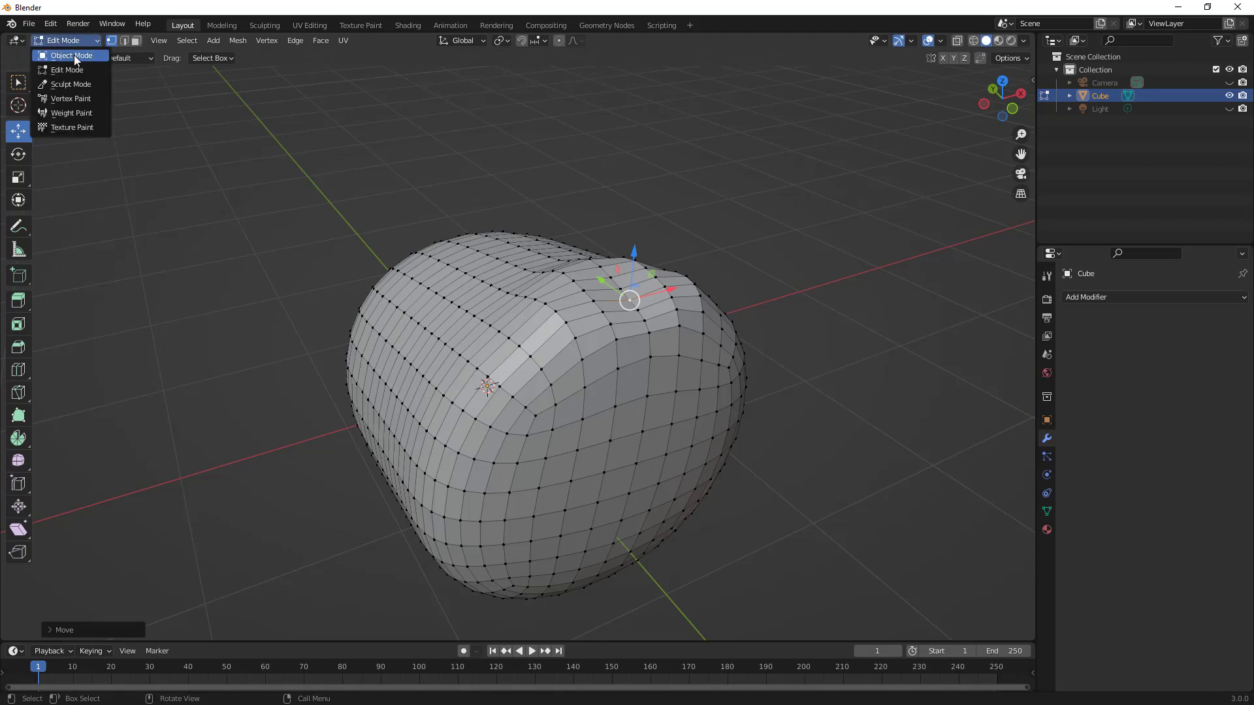
click(73, 55)
middle_drag(532, 198, 474, 340)
middle_drag(478, 267, 665, 410)
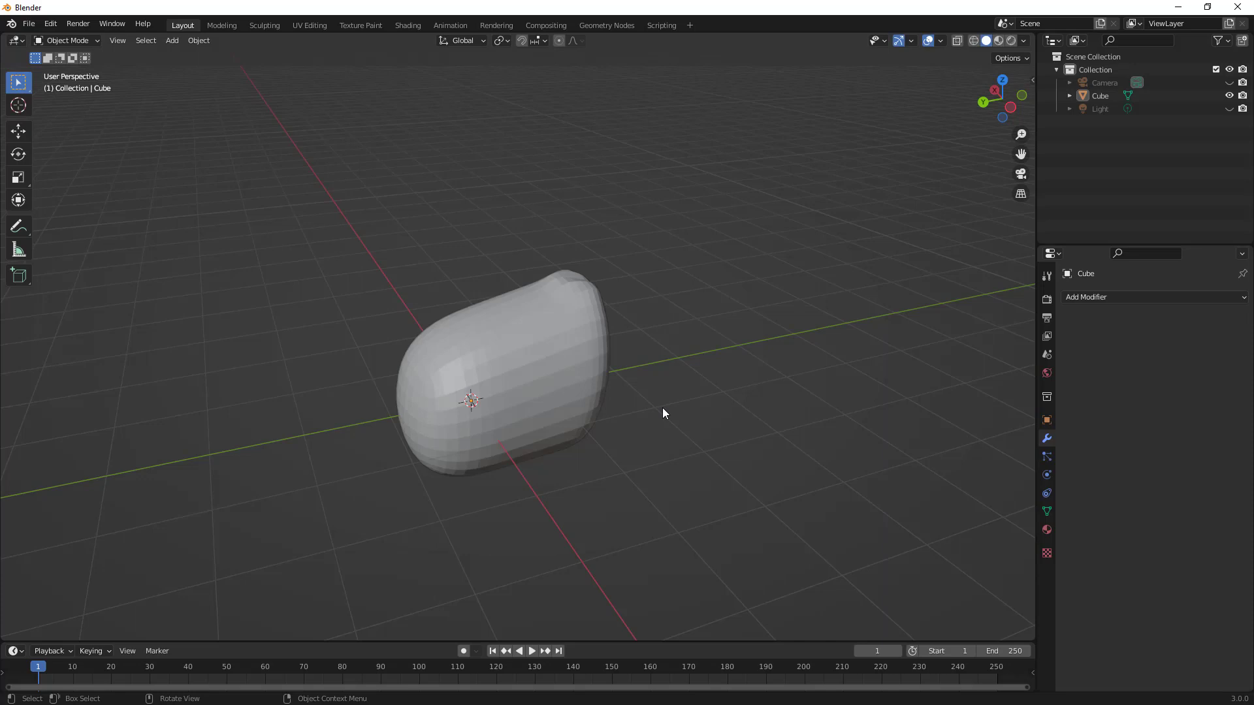
Enter Edit Mode on the cube again, activate the Select Box tool, and switch to face select mode.
click(76, 40)
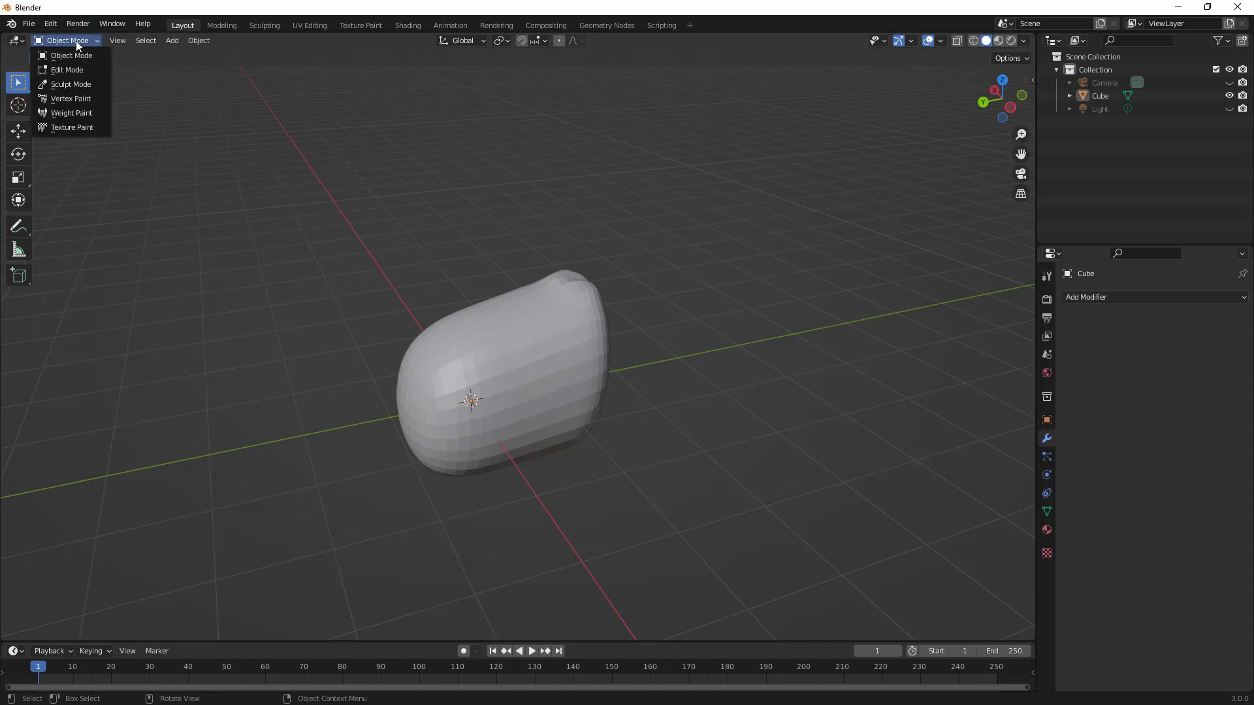
click(77, 70)
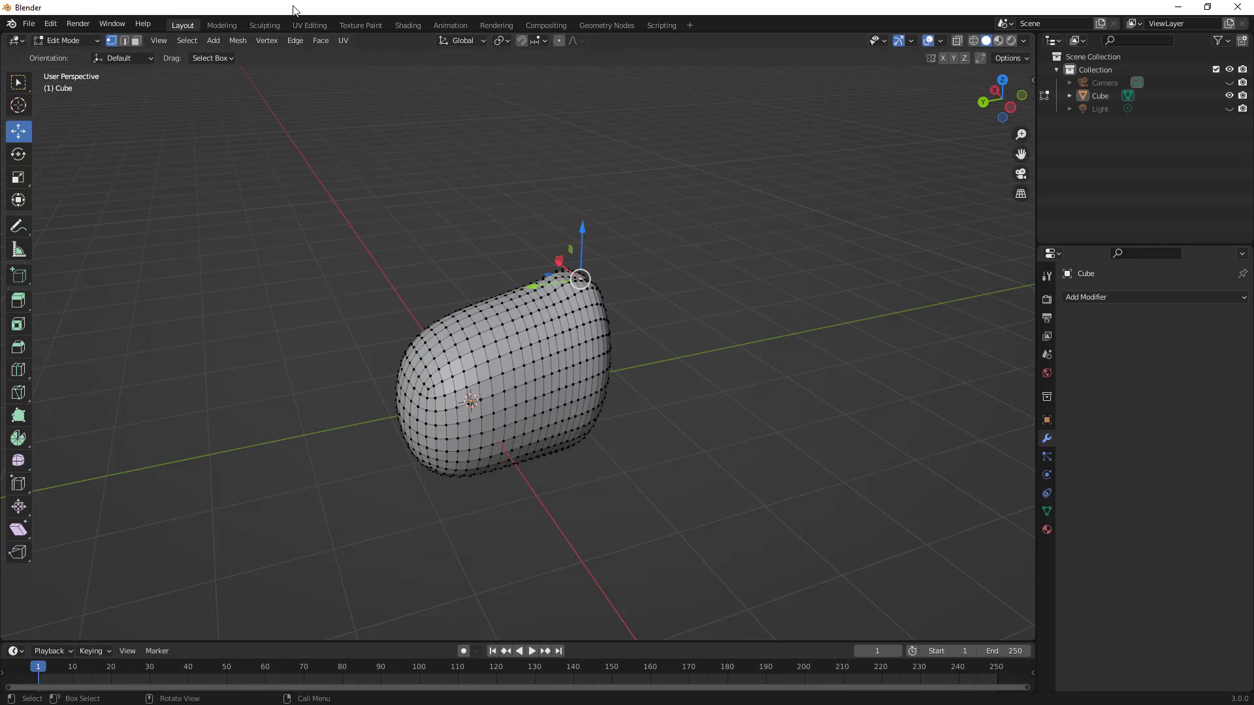
click(295, 41)
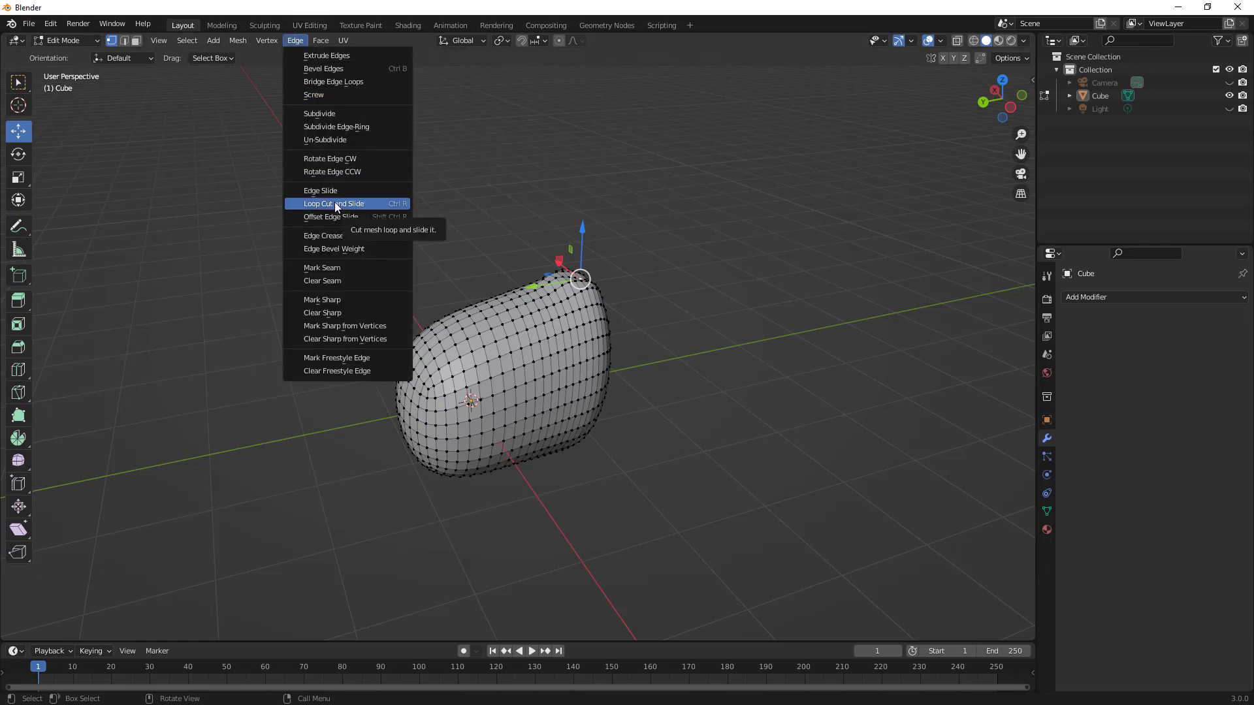
click(232, 197)
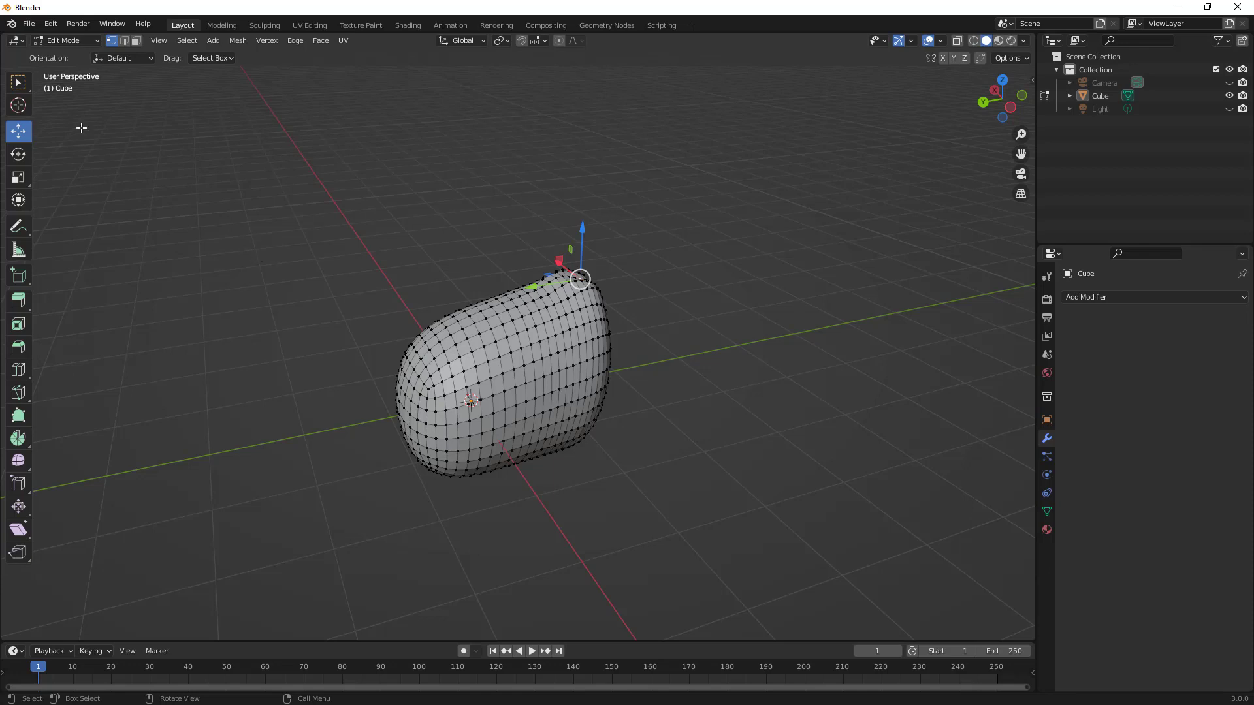
click(19, 83)
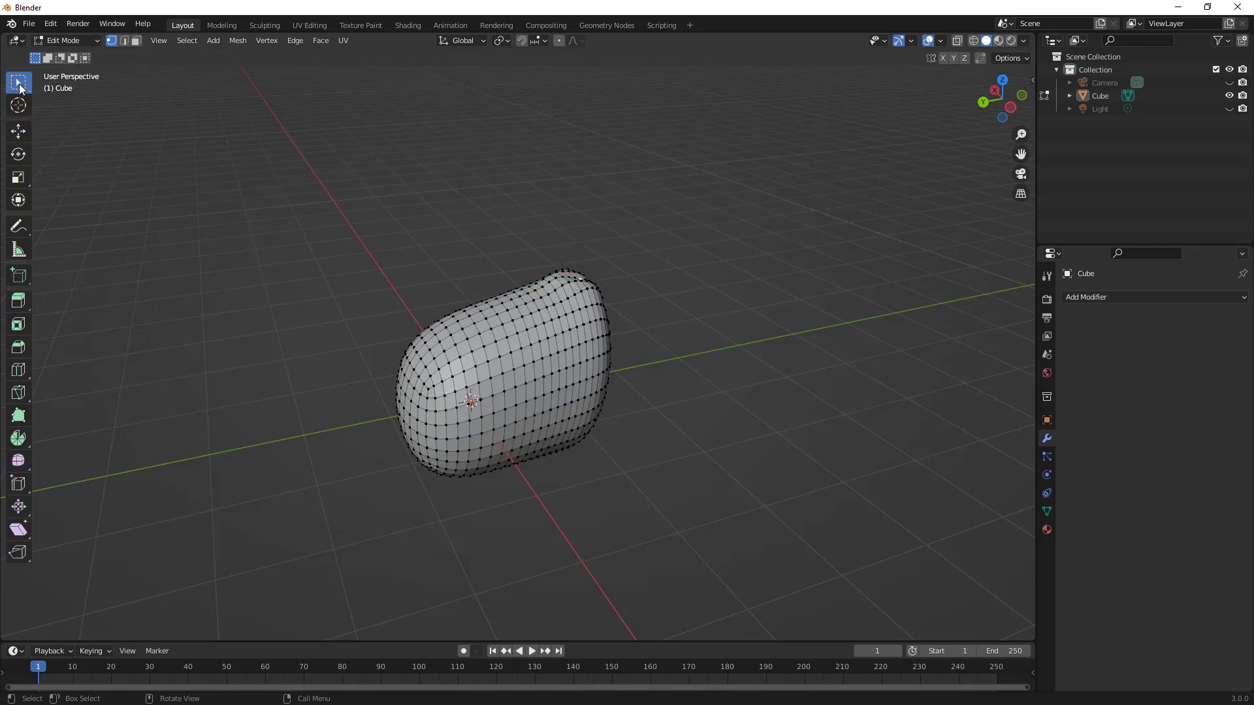
click(124, 41)
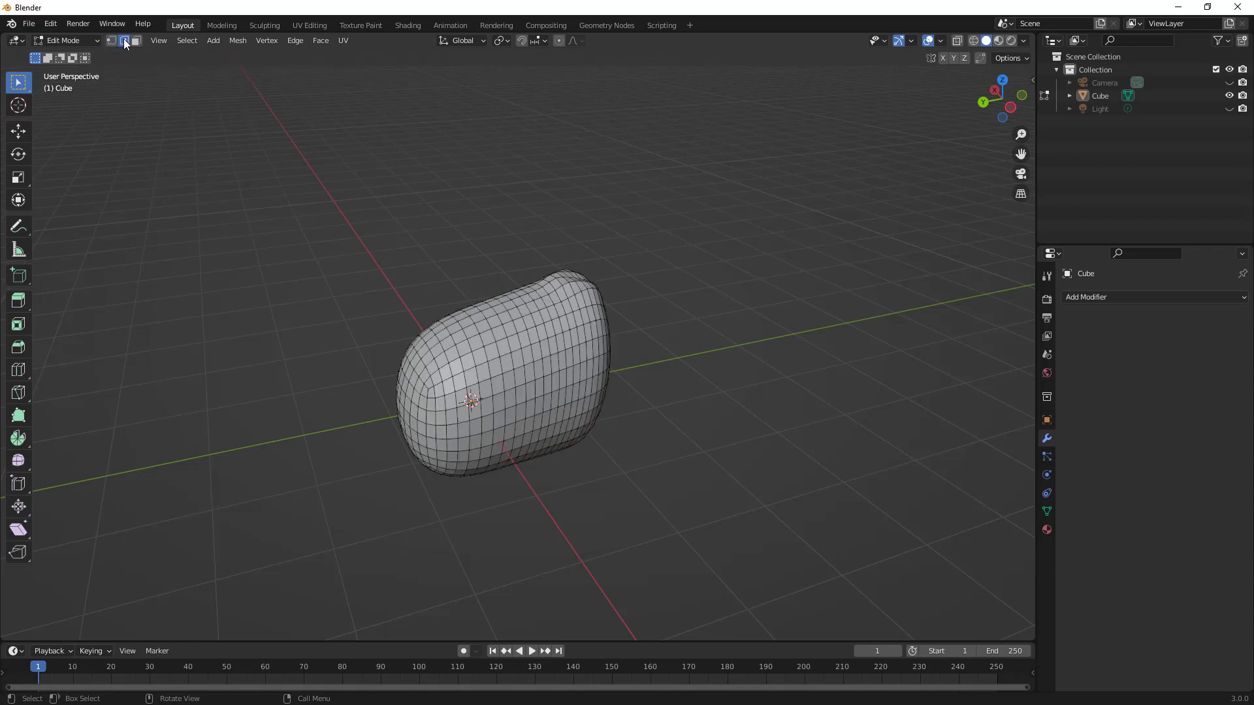
click(136, 41)
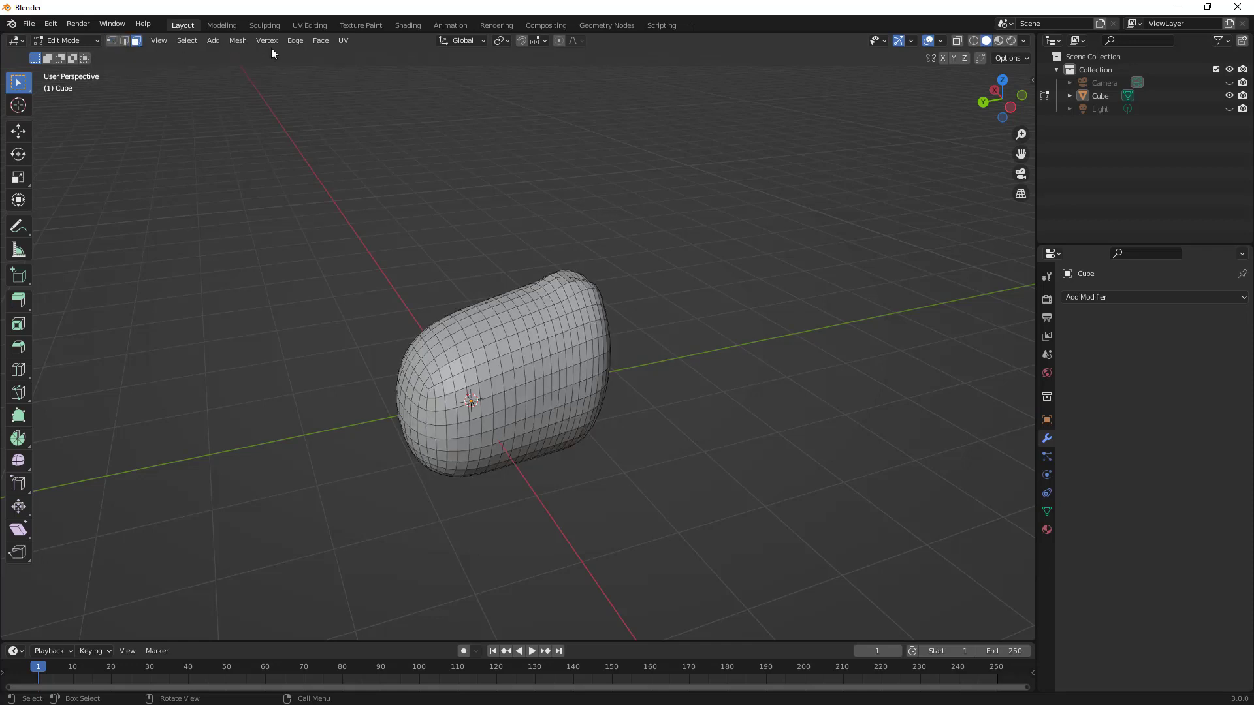
click(321, 41)
mouse_move(308, 41)
click(299, 41)
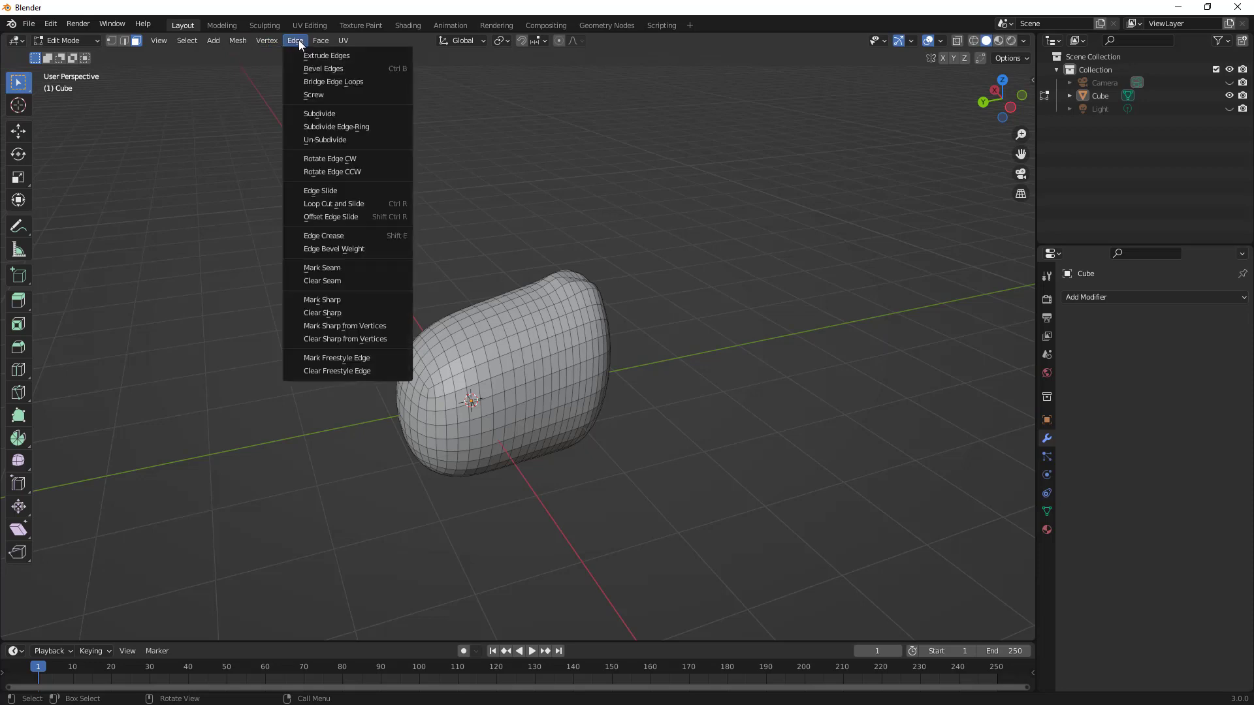
mouse_move(317, 41)
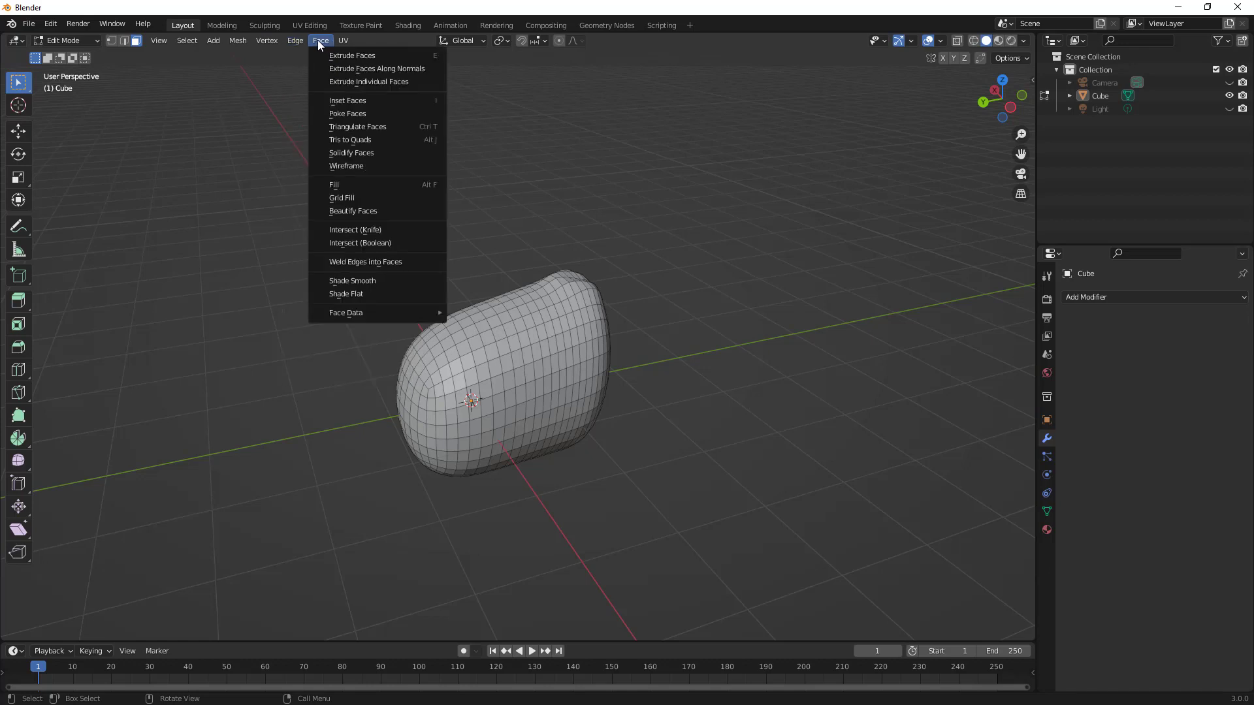
mouse_move(242, 42)
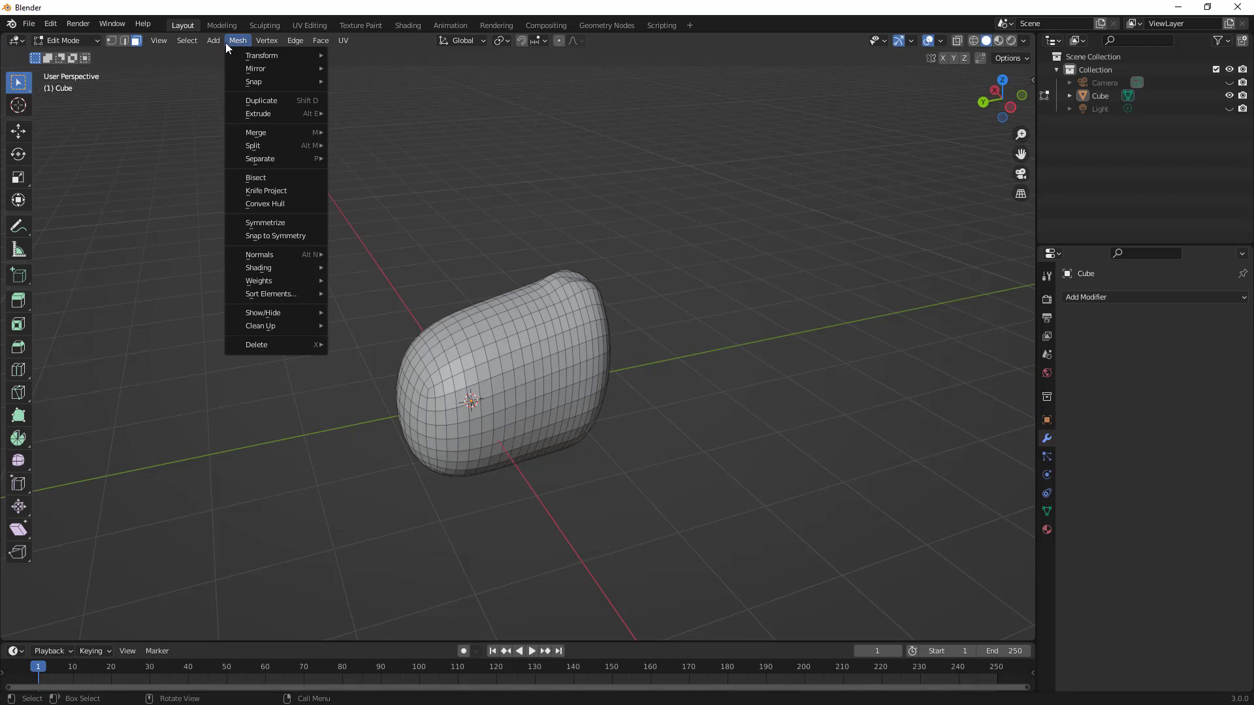
mouse_move(188, 44)
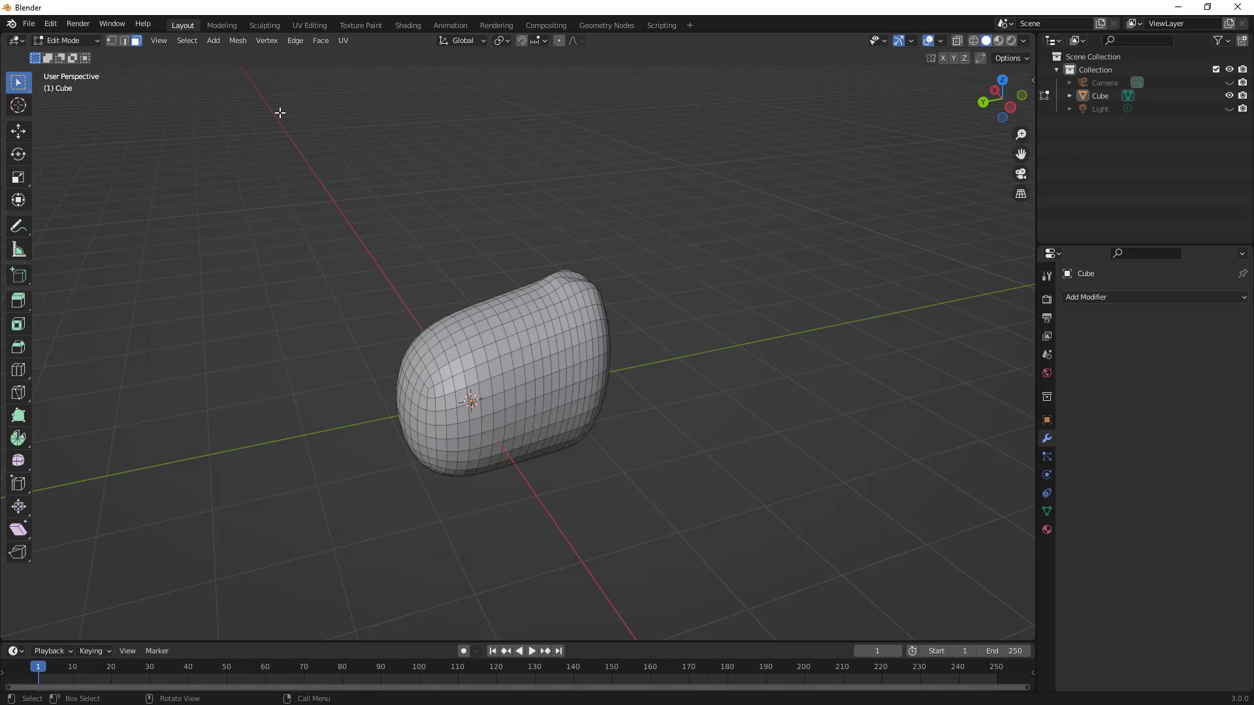
Return the cube from Edit Mode to Object Mode.
click(84, 41)
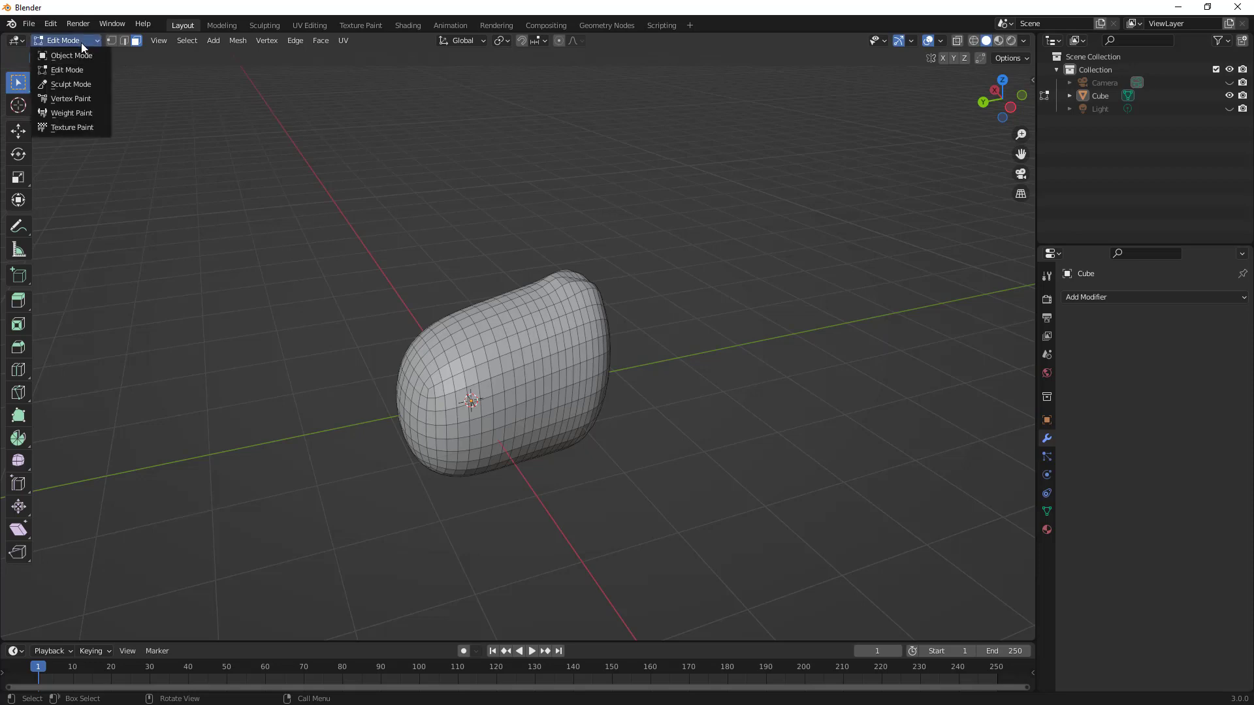
click(76, 55)
mouse_move(528, 344)
middle_down()
mouse_move(509, 272)
mouse_move(596, 328)
mouse_move(654, 318)
mouse_move(494, 322)
mouse_move(553, 326)
mouse_move(542, 346)
middle_up()
scroll(420, 325, down, 2)
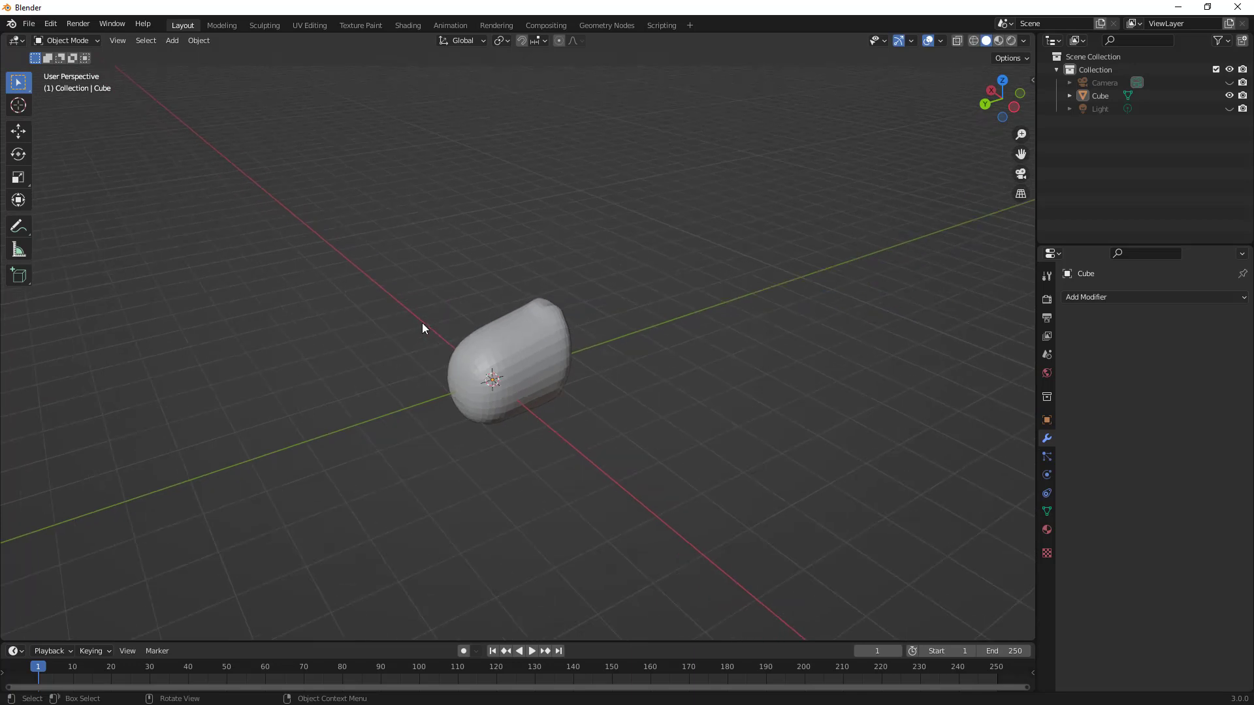